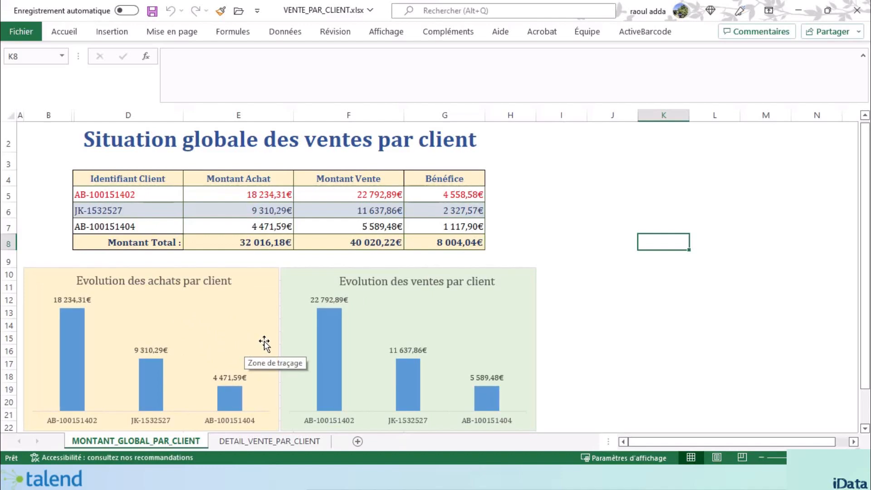
Show the DETAIL_VENTE_PAR_CLIENT sheet of the sales workbook to examine the expected report.
left_click(269, 441)
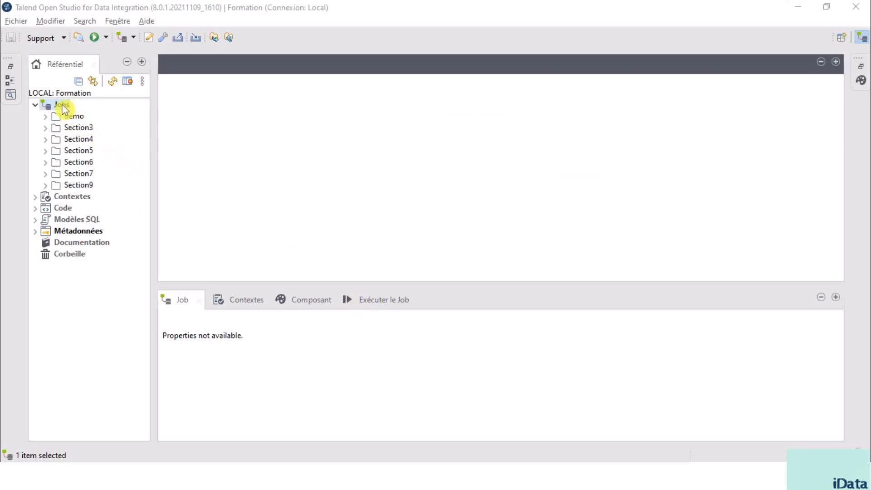
In Talend Open Studio, create a folder named OtherJob under Jobs in the repository.
right_click(63, 107)
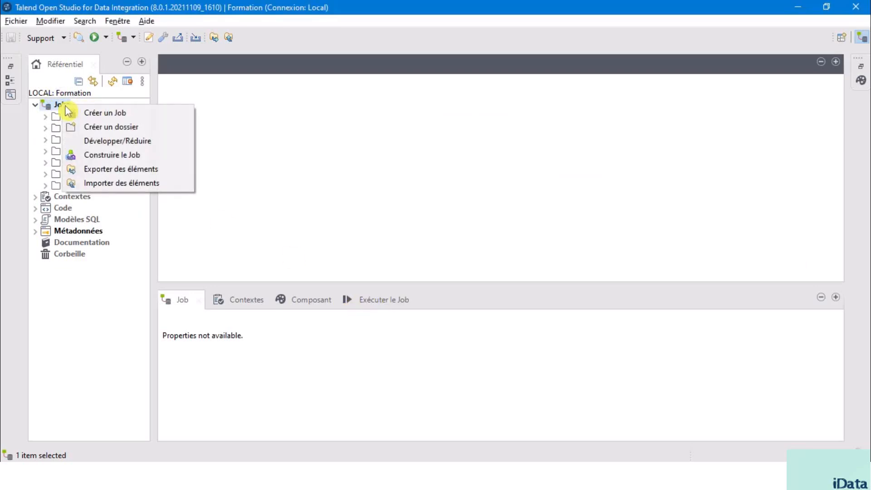
left_click(242, 113)
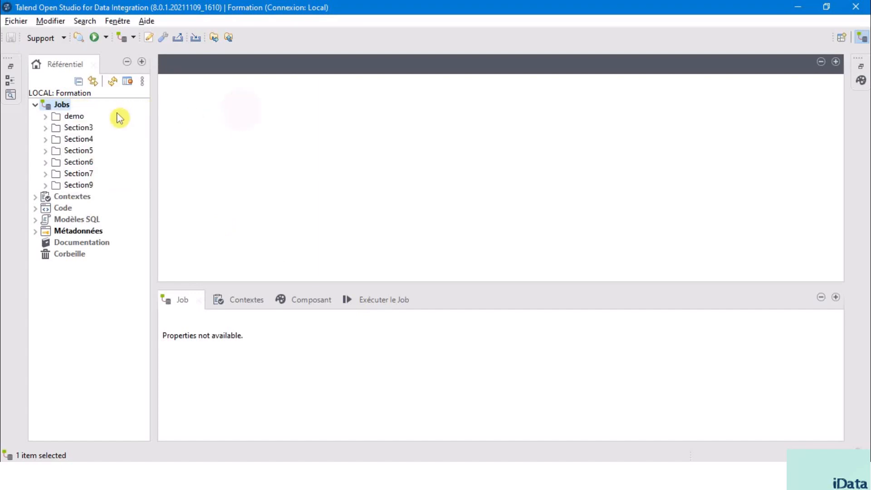
right_click(62, 108)
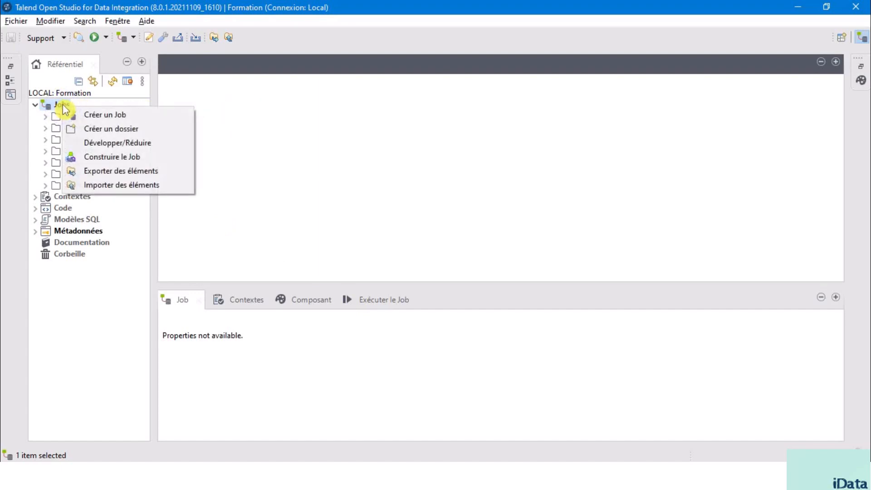
left_click(143, 130)
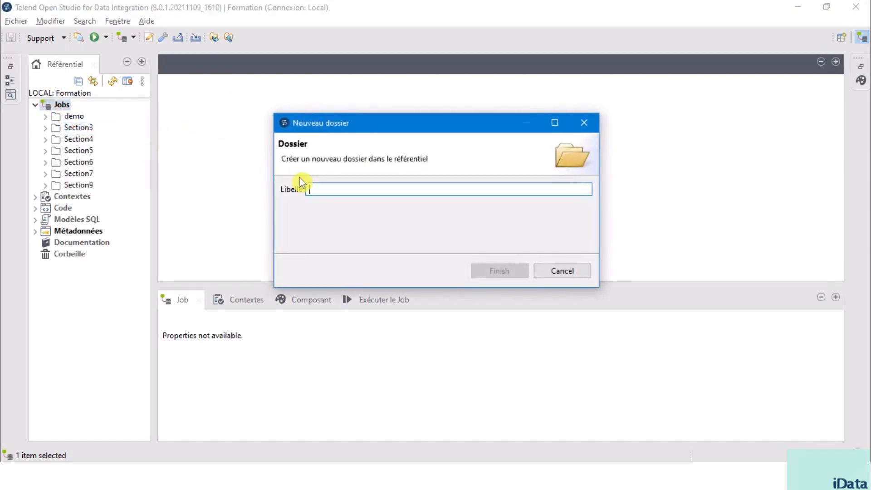
left_click(325, 189)
type("OtherJob")
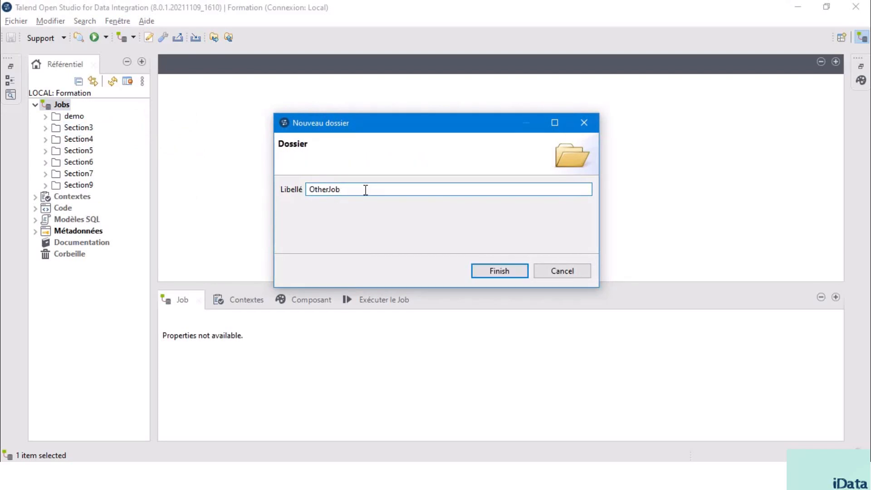
left_click(495, 274)
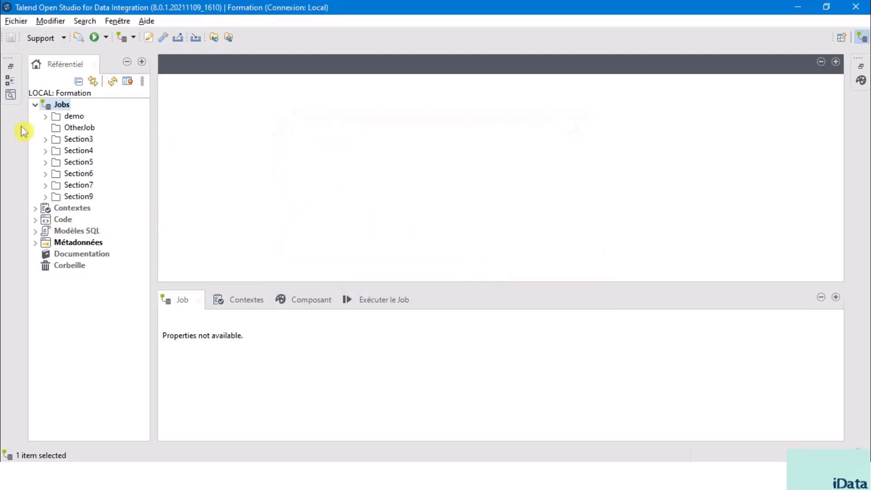
Create a new job named jReadFile inside the OtherJob folder.
left_click(84, 129)
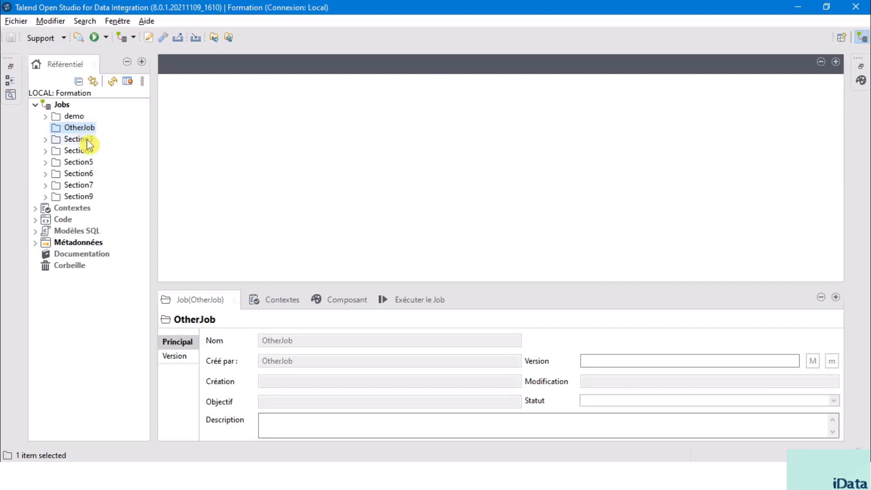
right_click(83, 132)
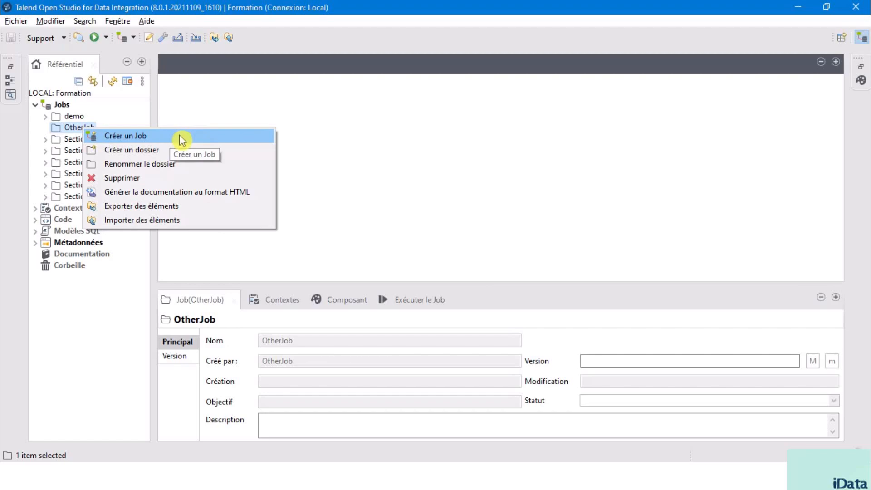
left_click(181, 139)
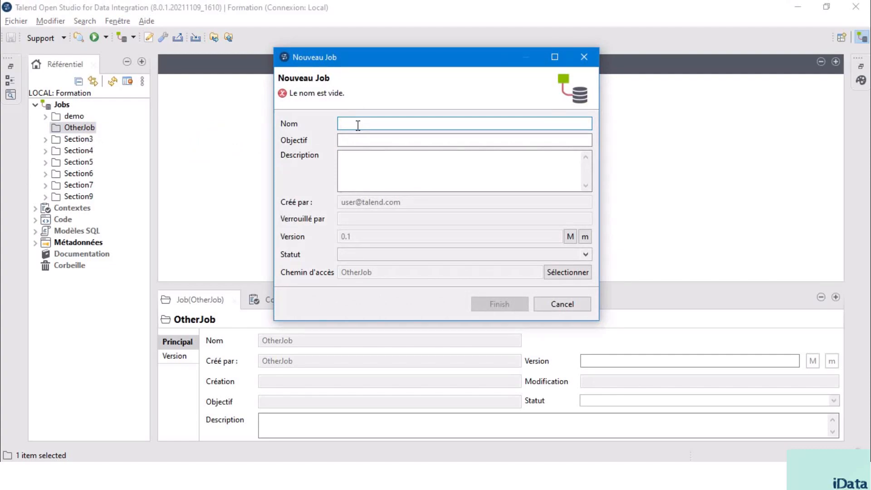
type("jReadFile")
left_click(493, 303)
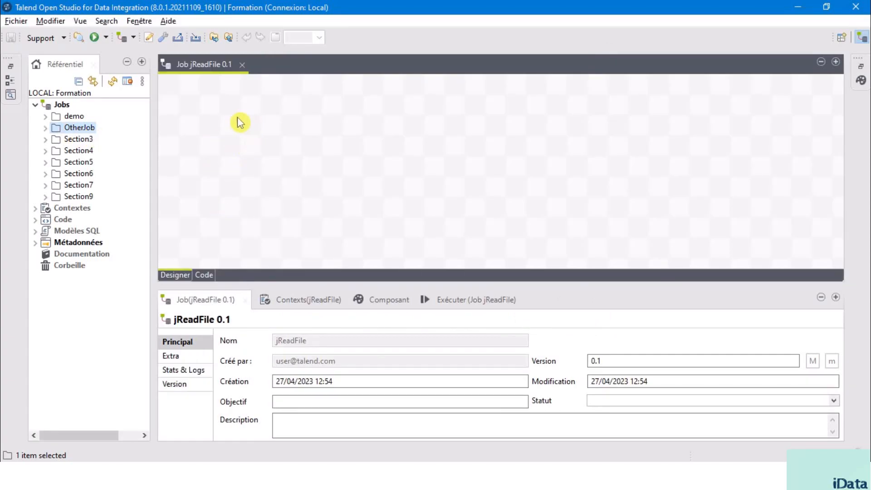
Start a new generic schema named VENTE in the repository metadata and proceed to its column definition.
left_click(36, 243)
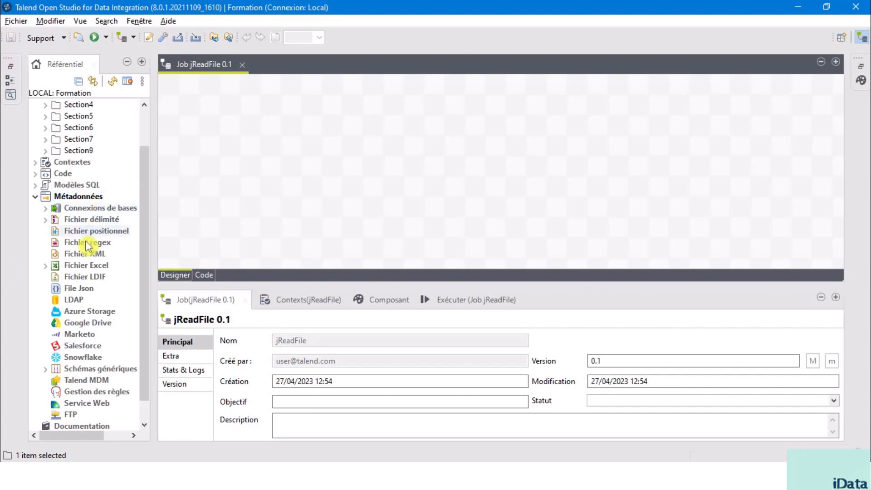
left_click(82, 368)
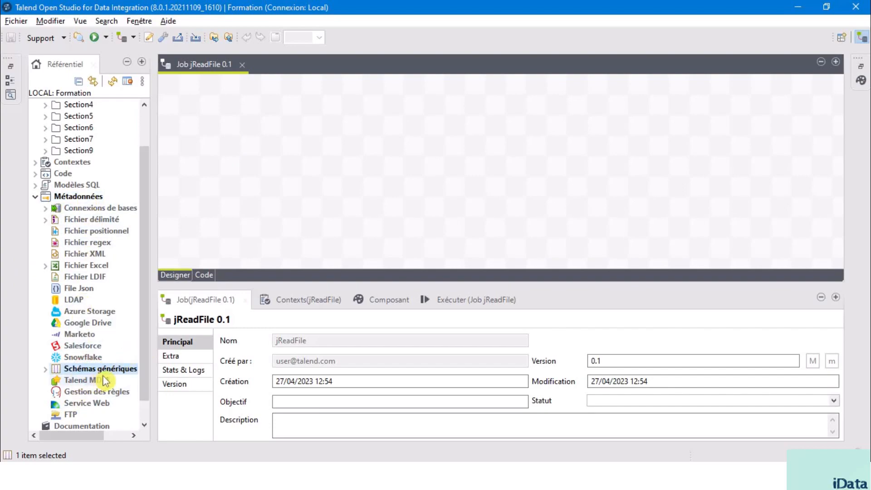
scroll(88, 351, "down", 1)
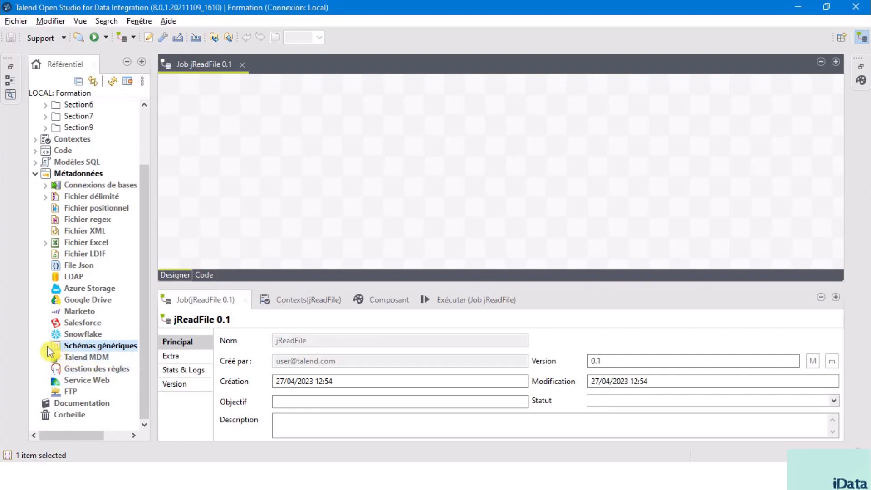
left_click(46, 345)
right_click(101, 347)
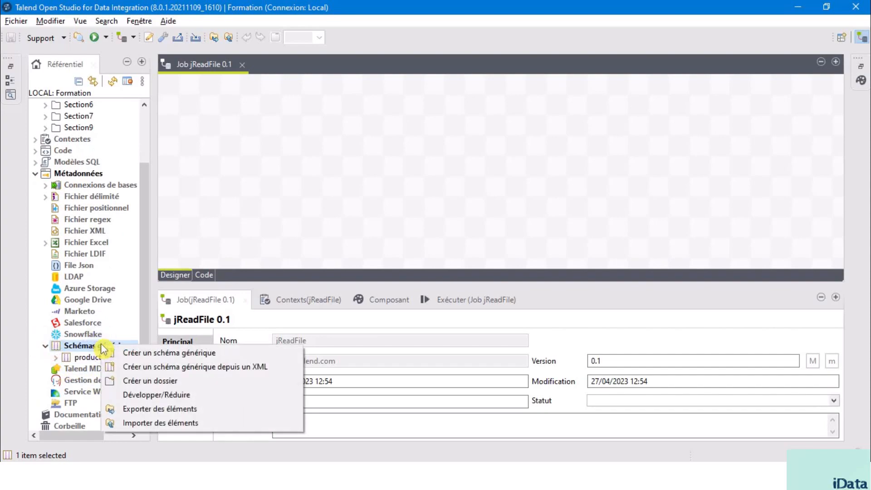
left_click(176, 357)
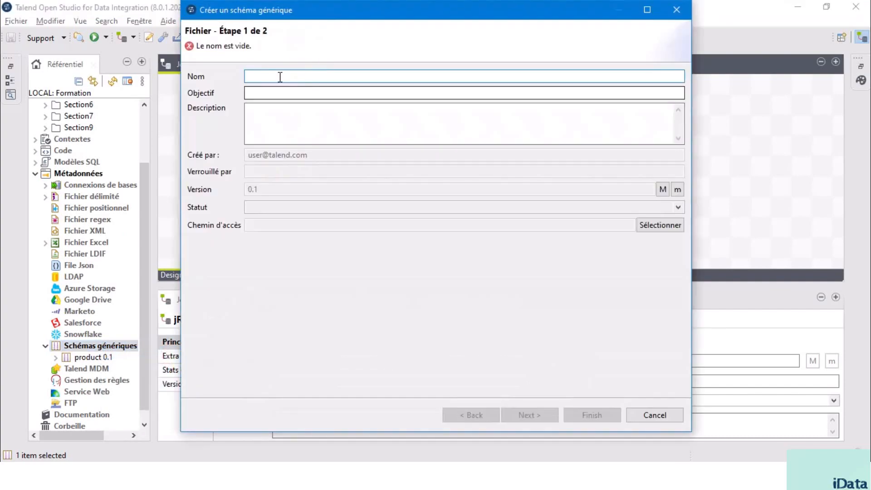
left_click(280, 77)
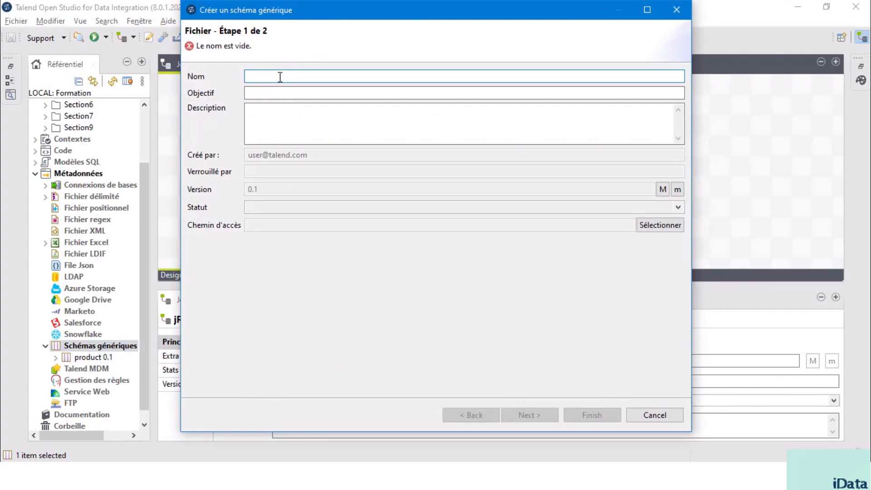
type("VENTE")
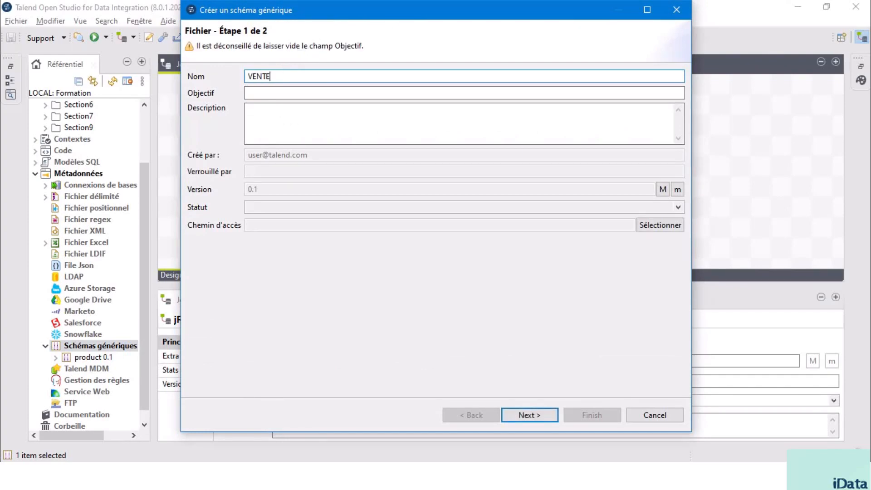
left_click(528, 415)
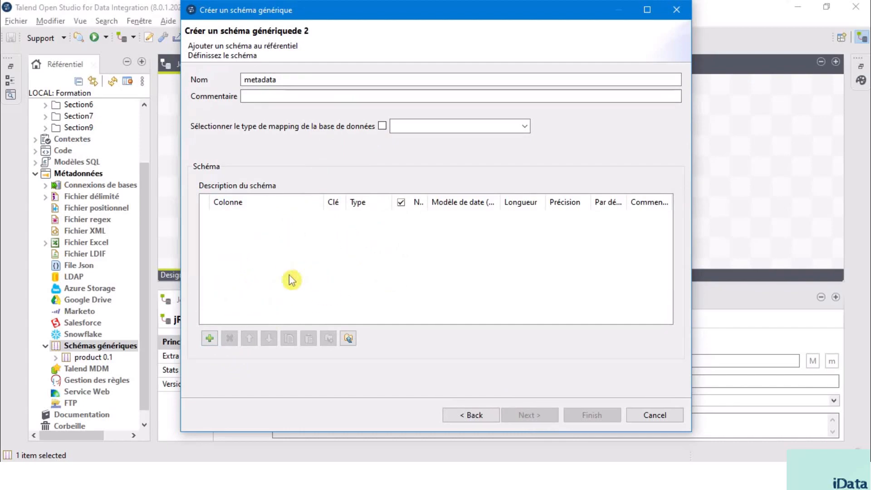
Add six new columns to the VENTE schema description.
left_click(210, 338)
left_click(210, 338)
left_click(209, 338)
left_click(209, 338)
left_click(209, 338)
left_click(209, 338)
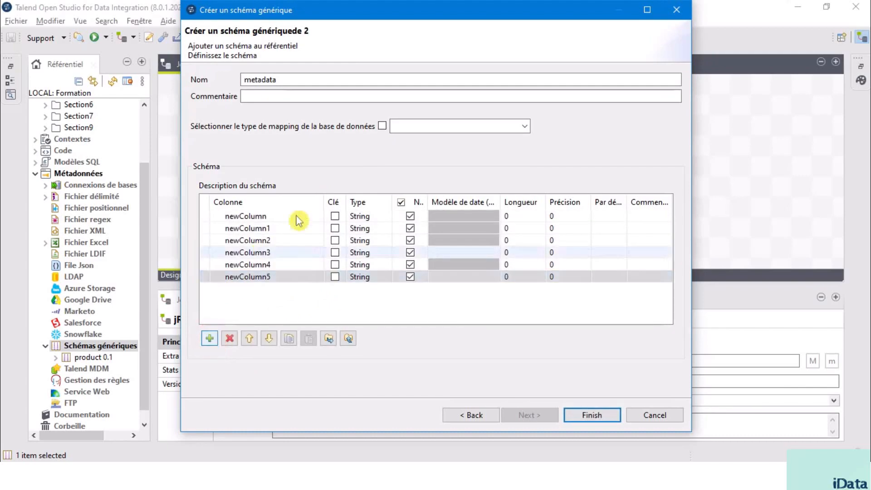
Rename the first schema column ID_VENTE and select the second column for editing.
left_click(278, 220)
left_click(279, 215)
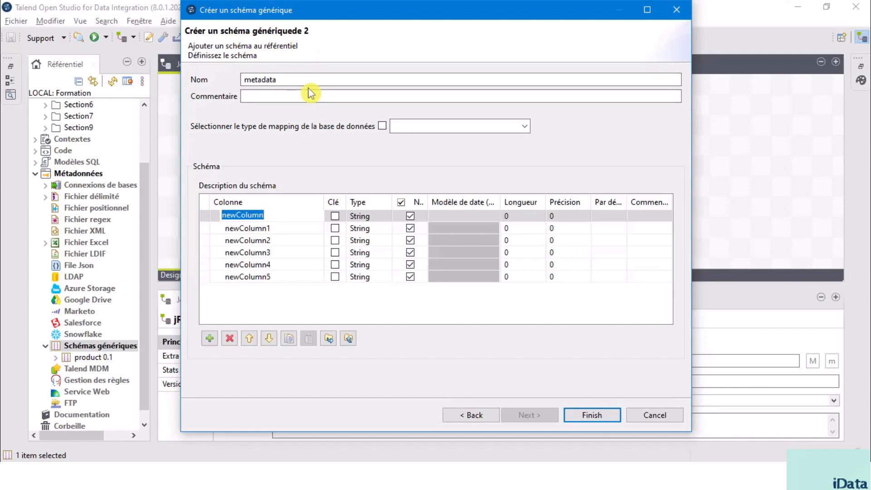
key("BackSpace")
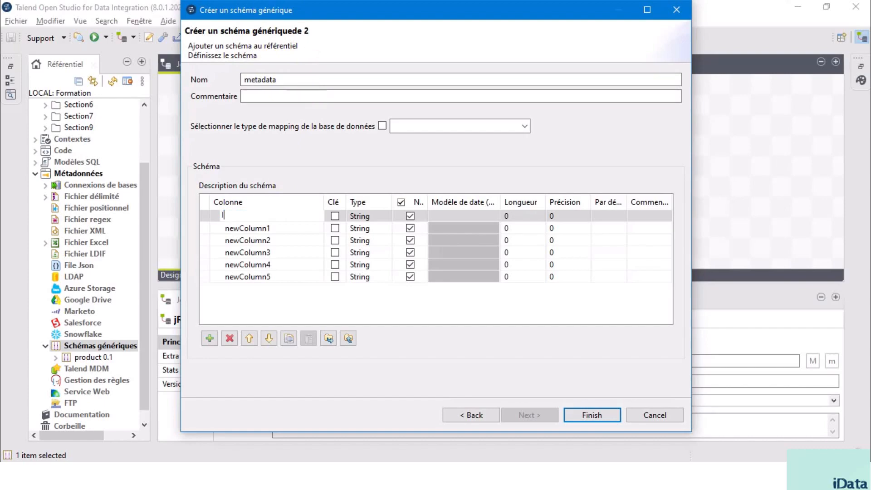
type("ID_VENTE")
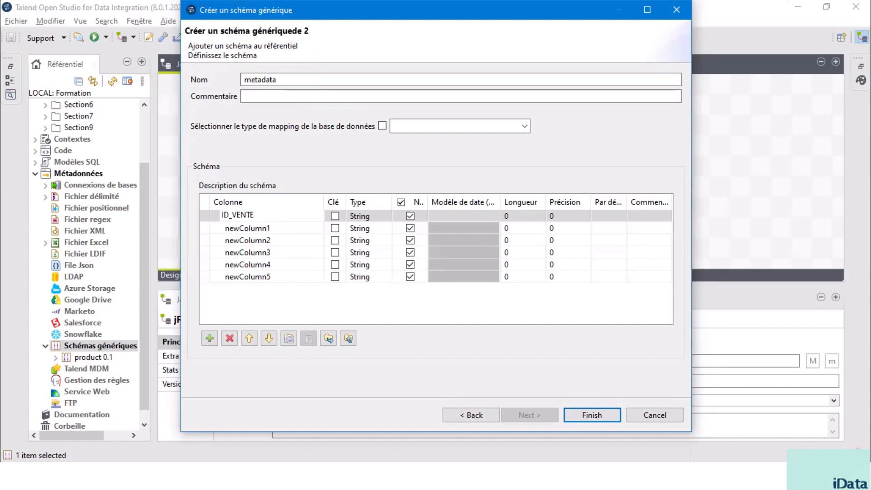
left_click(272, 228)
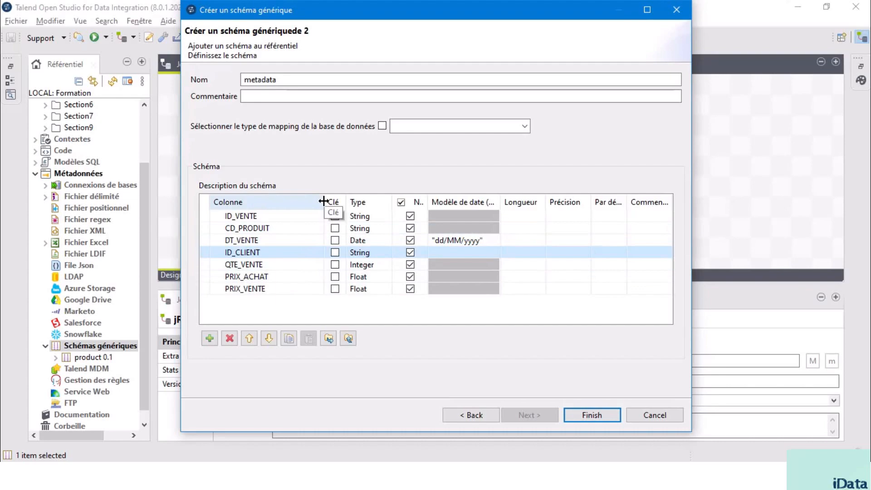
Narrow the column-name field slightly and review each schema column from ID_VENTE to PRIX_VENTE.
left_click_drag(323, 200, 311, 199)
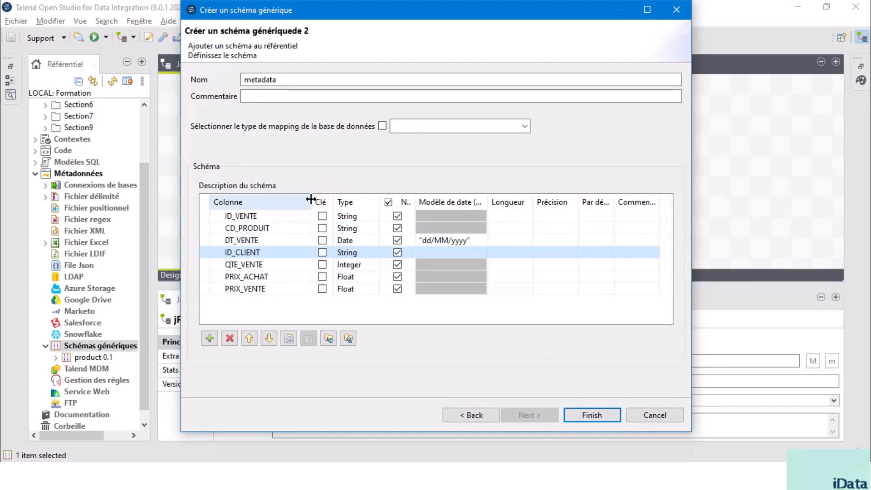
left_click(272, 217)
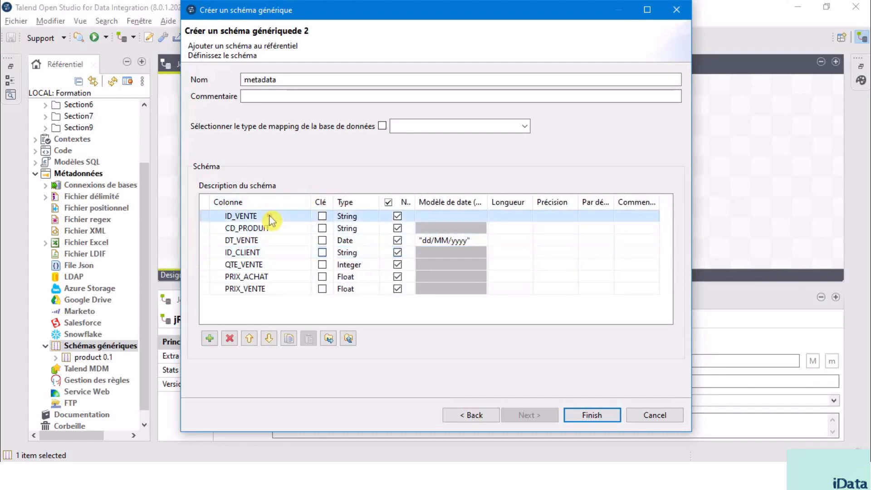
left_click(278, 228)
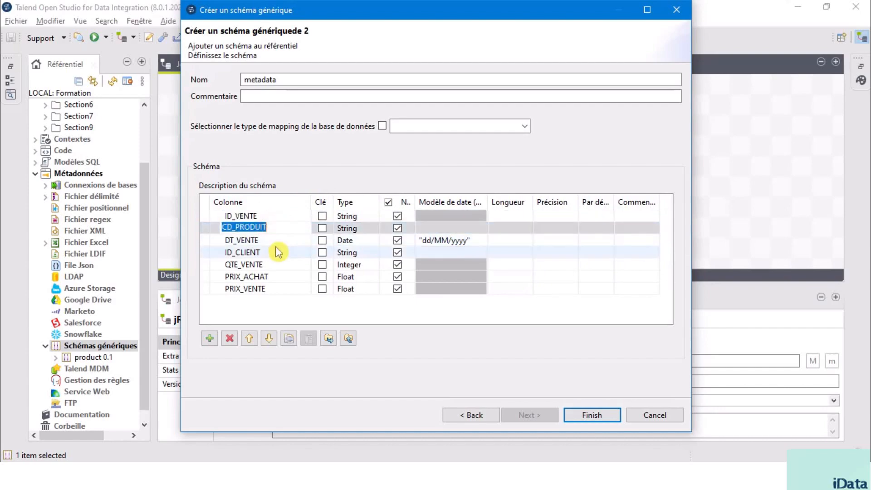
left_click(269, 241)
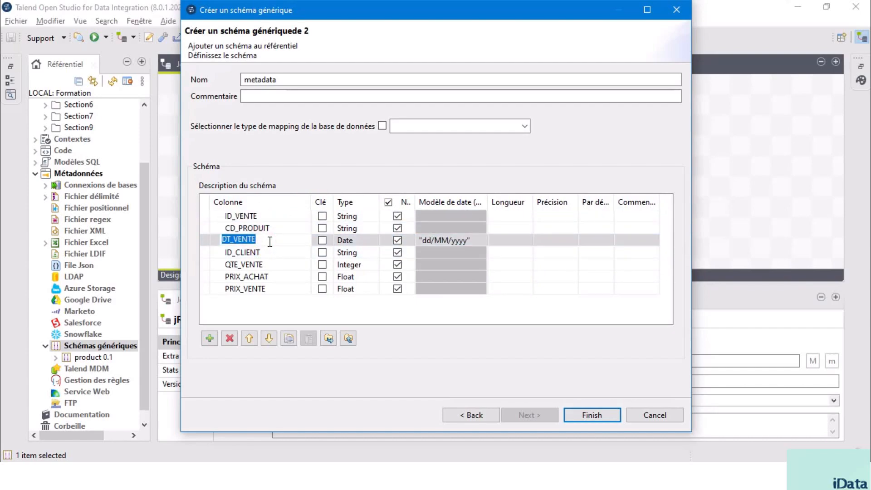
left_click(268, 252)
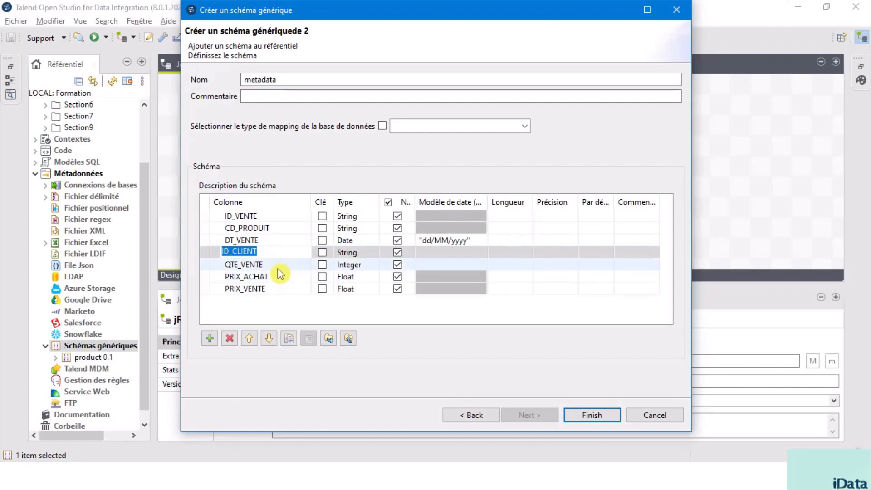
left_click(276, 266)
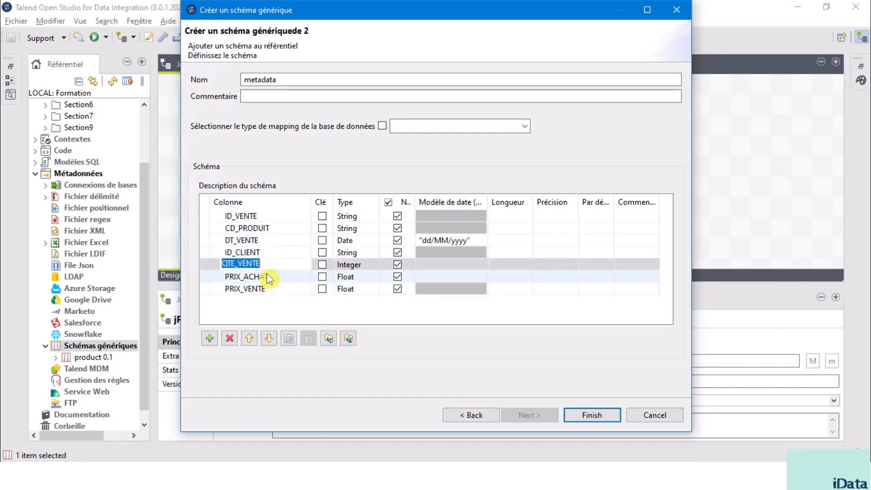
left_click(272, 277)
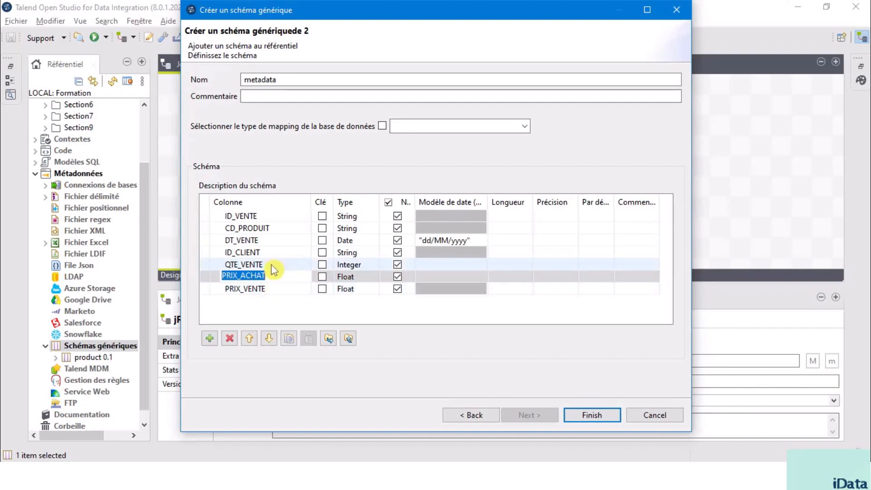
left_click(272, 290)
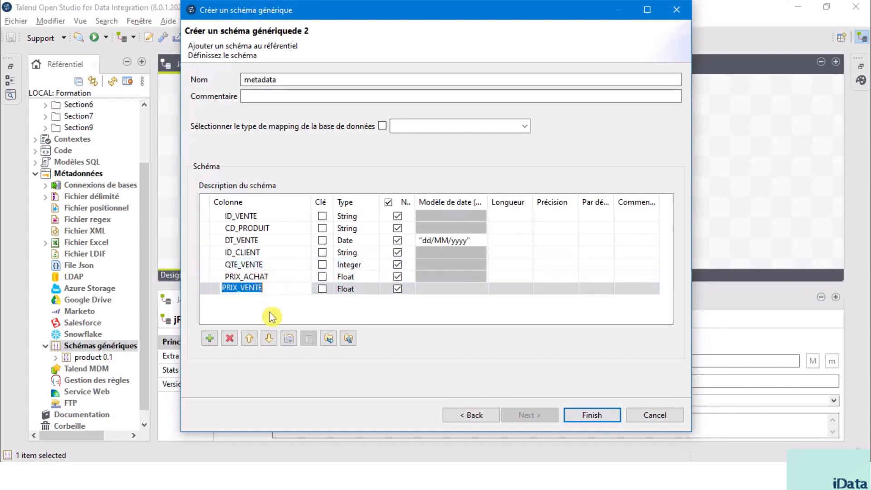
left_click(272, 316)
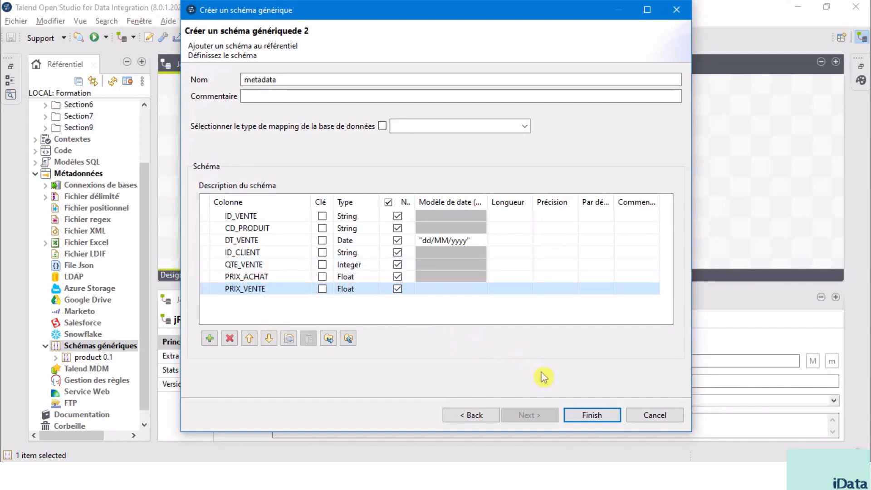
Finish creating the VENTE generic schema and return to the jReadFile job's design canvas.
left_click(597, 415)
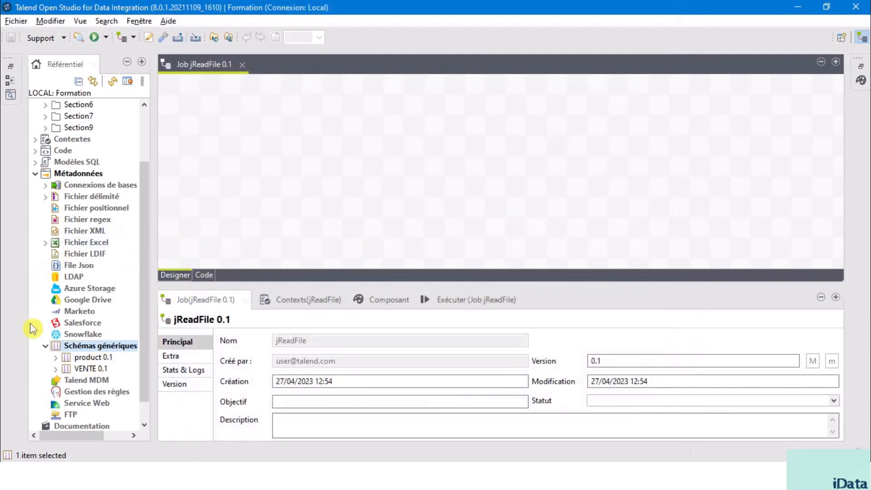
left_click(244, 175)
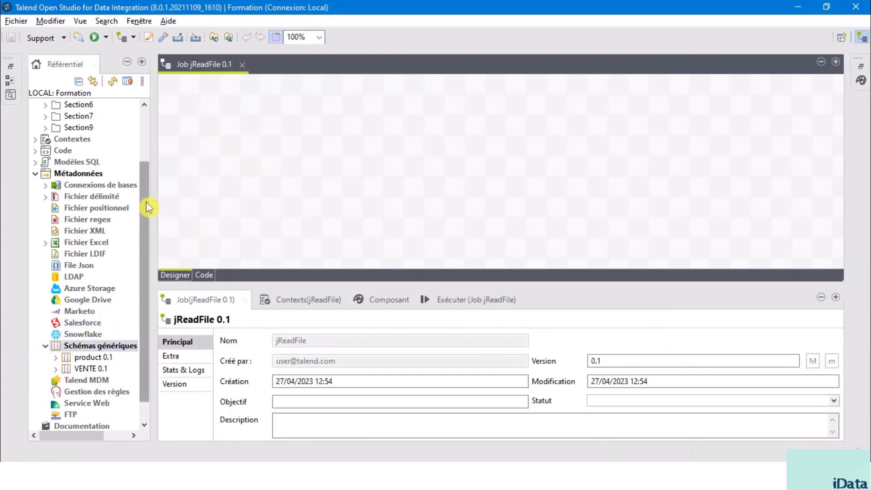
Minimize the repository view to give the jReadFile design canvas more room.
left_click_drag(148, 208, 165, 136)
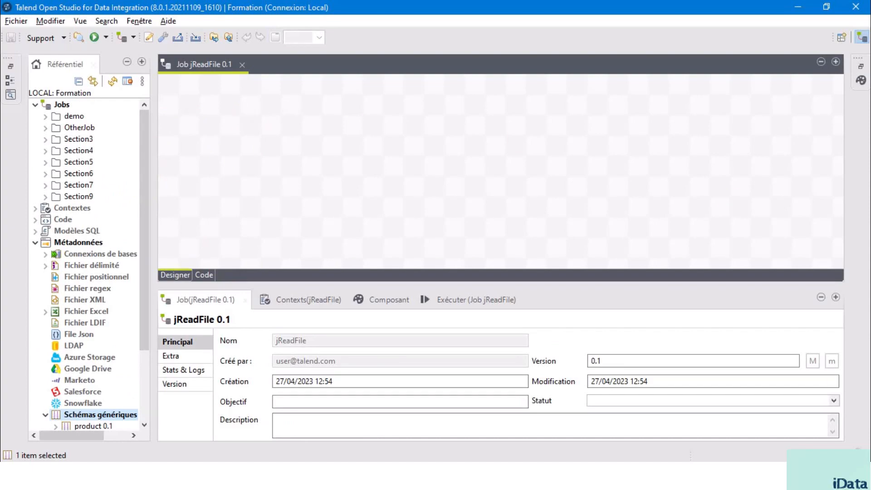
left_click(211, 103)
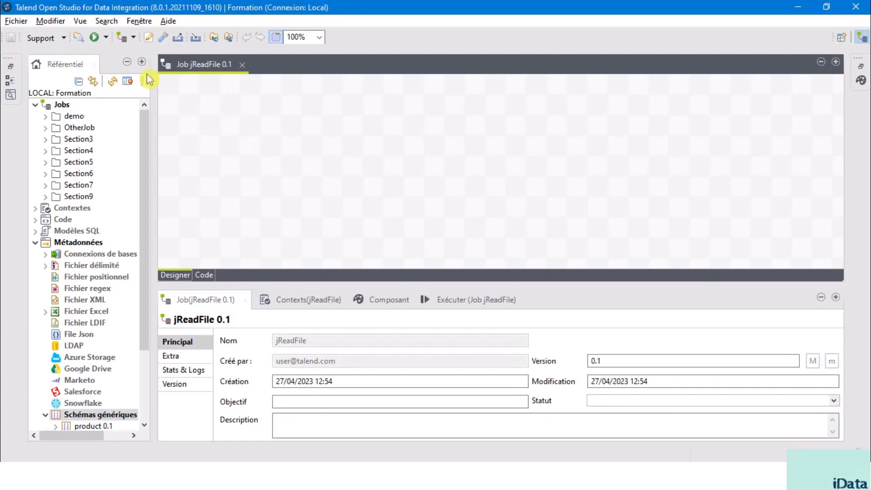
left_click(128, 64)
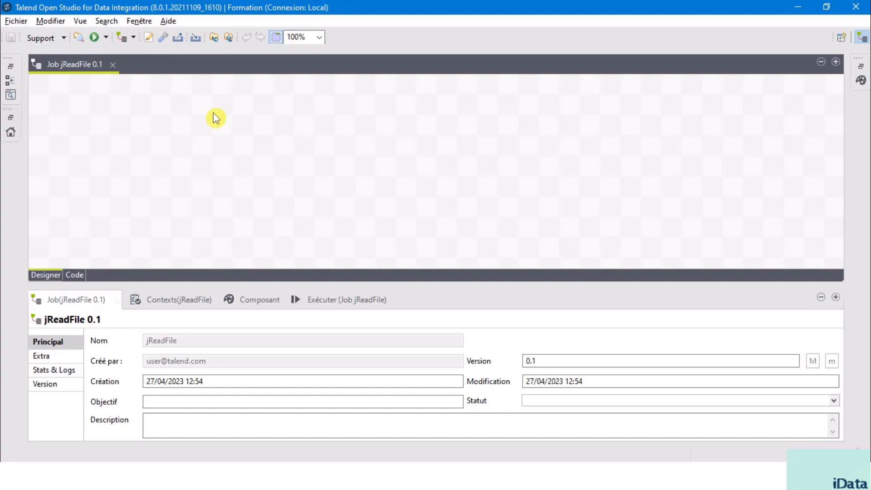
Add a tFileInputDelimited component to the jReadFile job and place it in the canvas's upper-left corner.
type("TFILE")
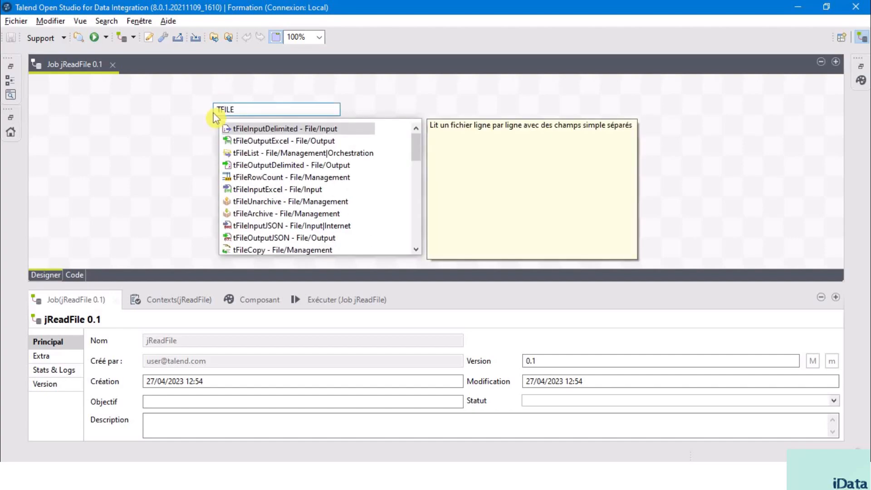
double_click(253, 128)
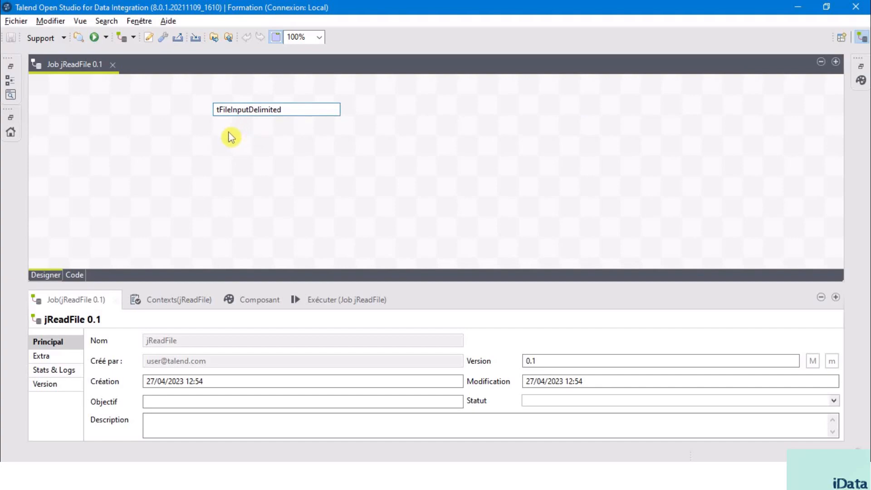
left_click_drag(224, 108, 82, 109)
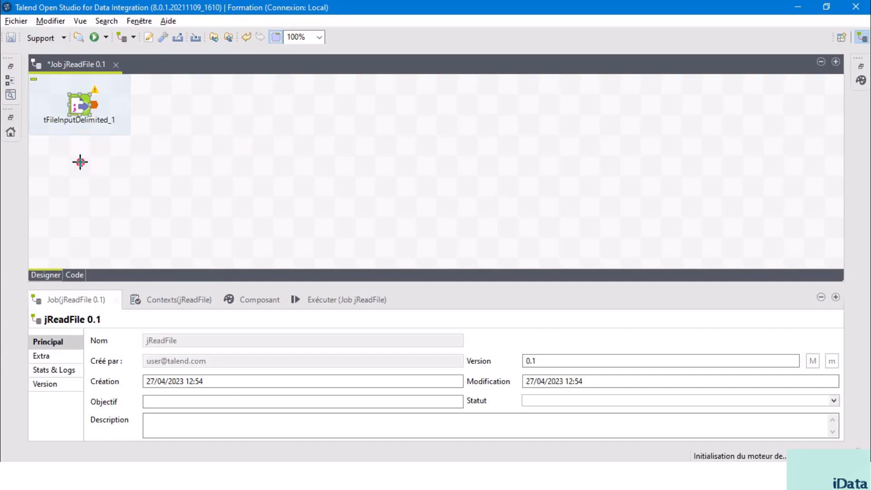
Show the tFileInputDelimited component's settings and enlarge the settings area so all basic parameters fit.
double_click(82, 104)
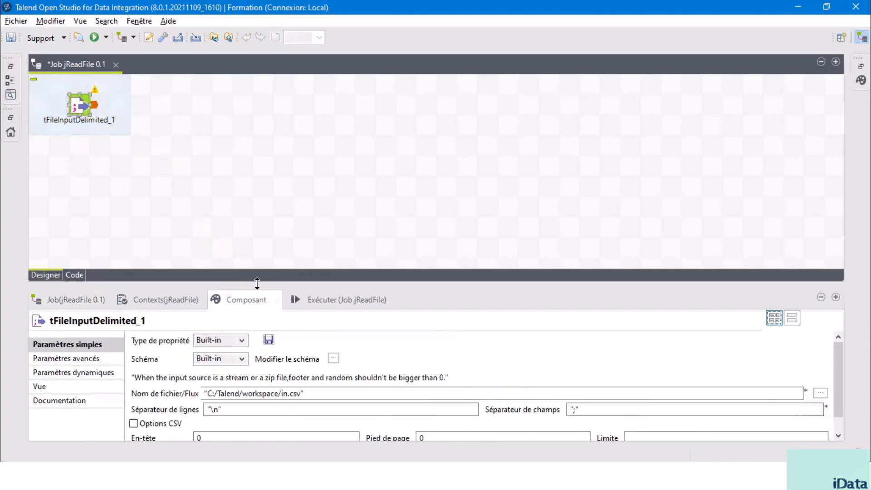
left_click(127, 171)
left_click(75, 105)
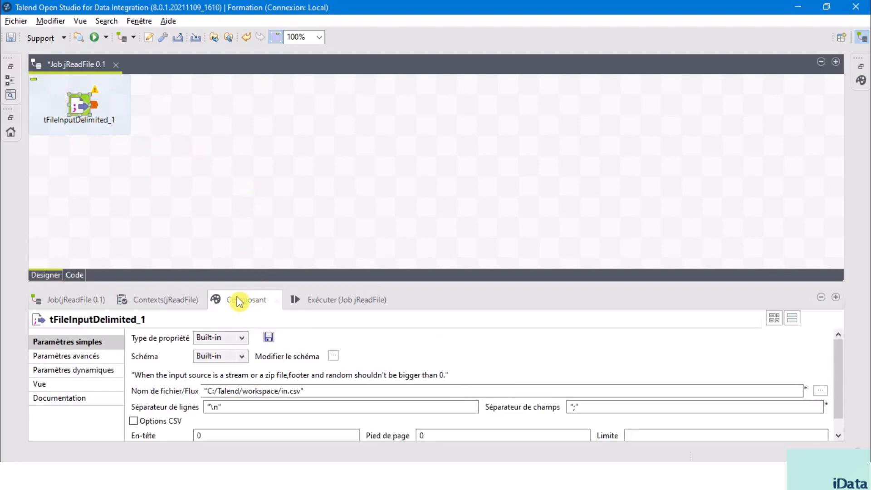
left_click_drag(414, 285, 408, 150)
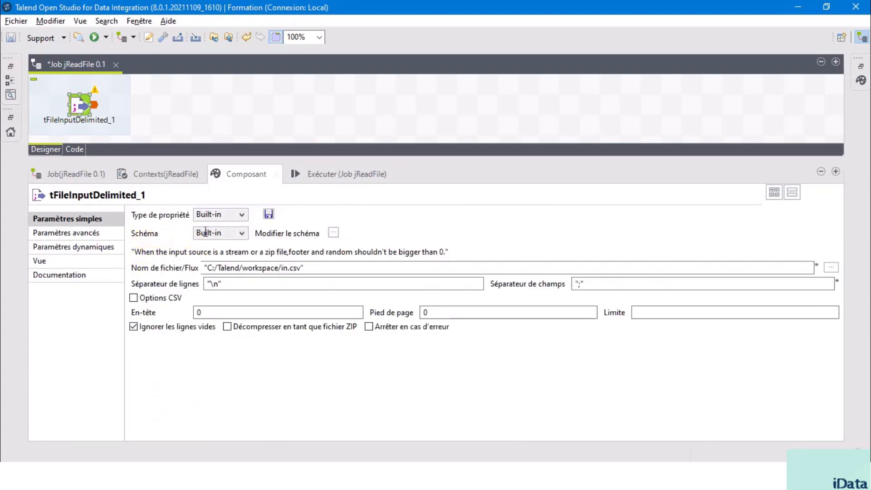
Set the tFileInputDelimited component's schema source to Référentiel.
left_click(241, 232)
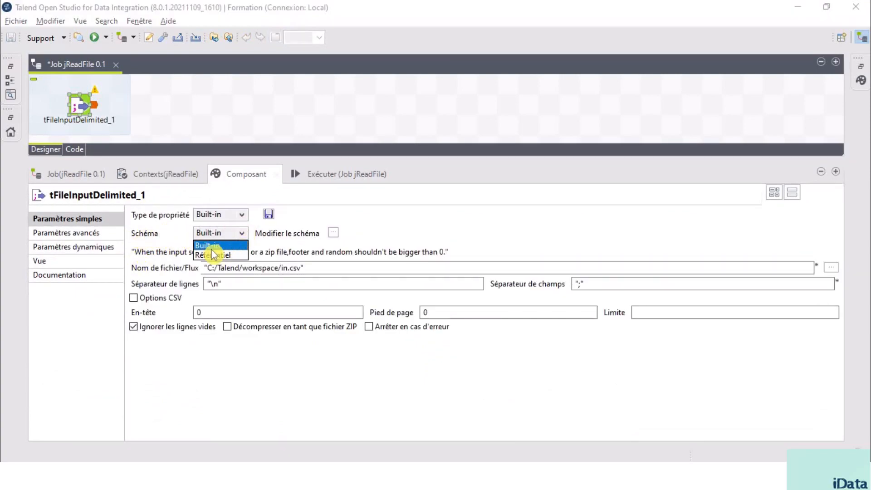
left_click(275, 114)
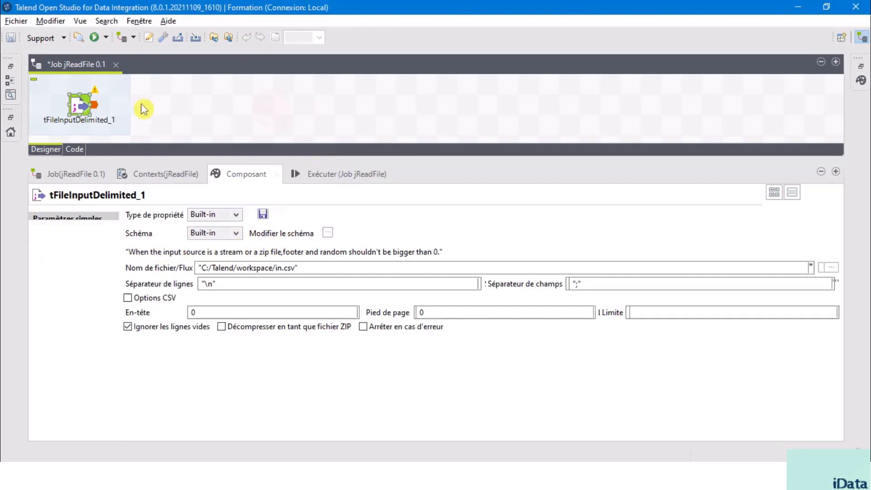
left_click(92, 100)
left_click(241, 230)
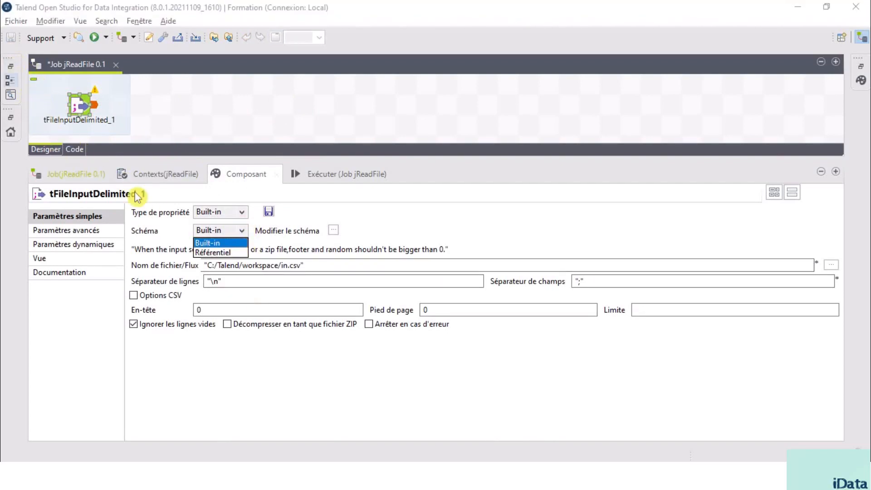
left_click(231, 252)
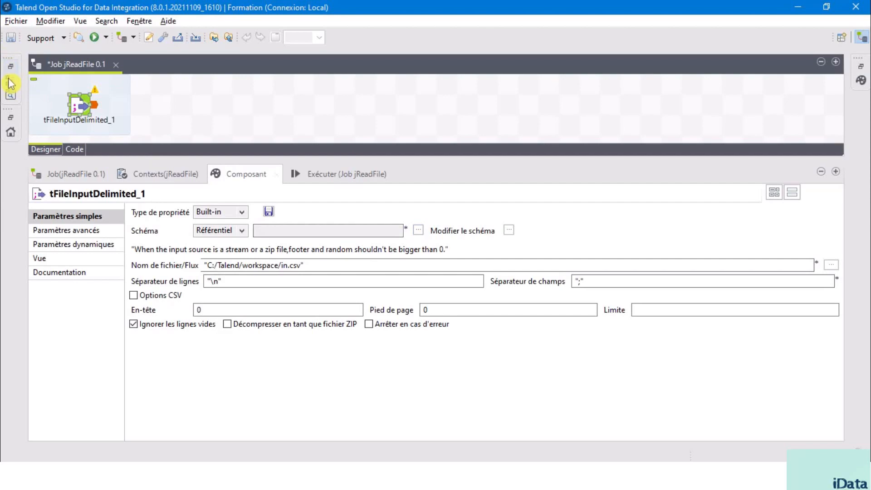
Assign the metadata schema of the VENTE 0.1 generic schema to the tFileInputDelimited component.
left_click(419, 233)
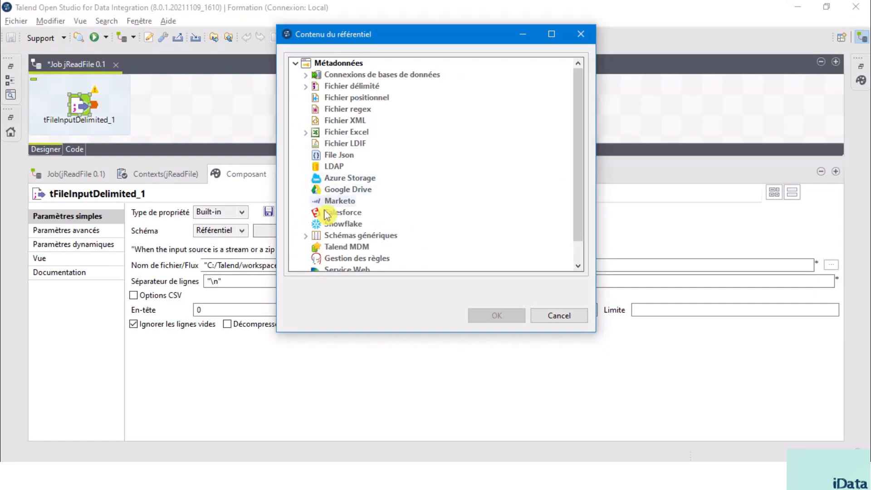
left_click(360, 236)
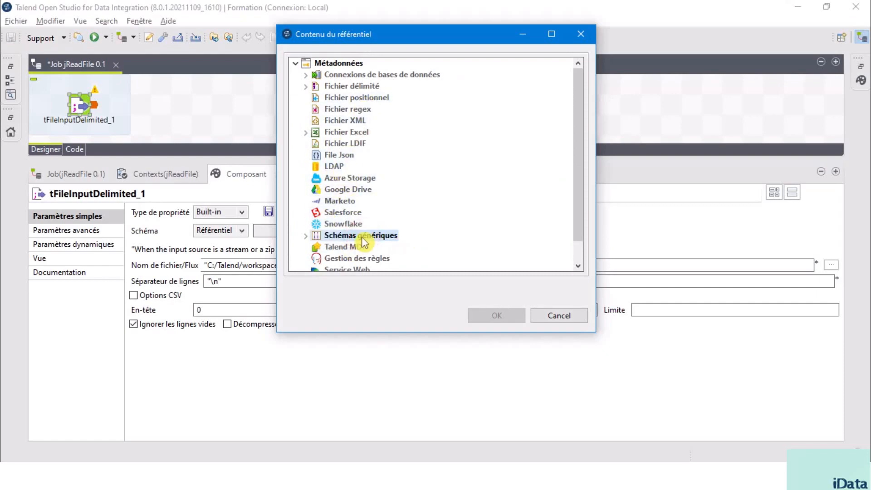
double_click(314, 235)
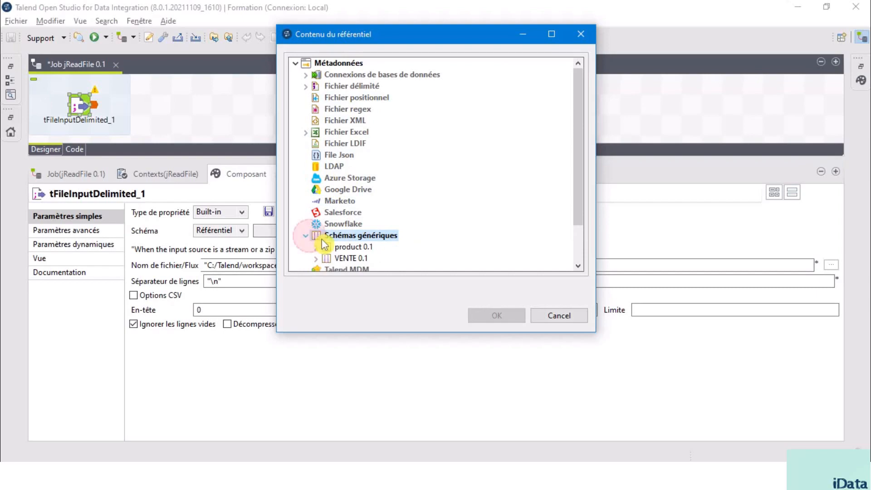
left_click(348, 260)
scroll(358, 266, "down", 1)
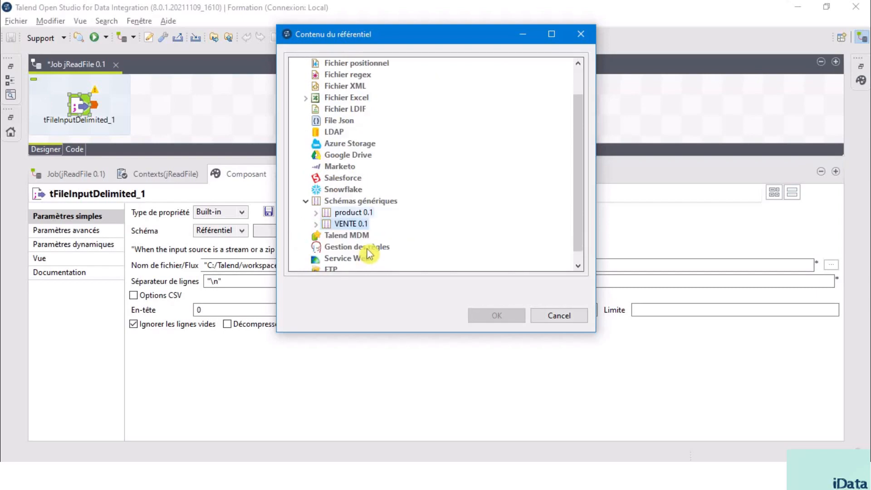
left_click(317, 224)
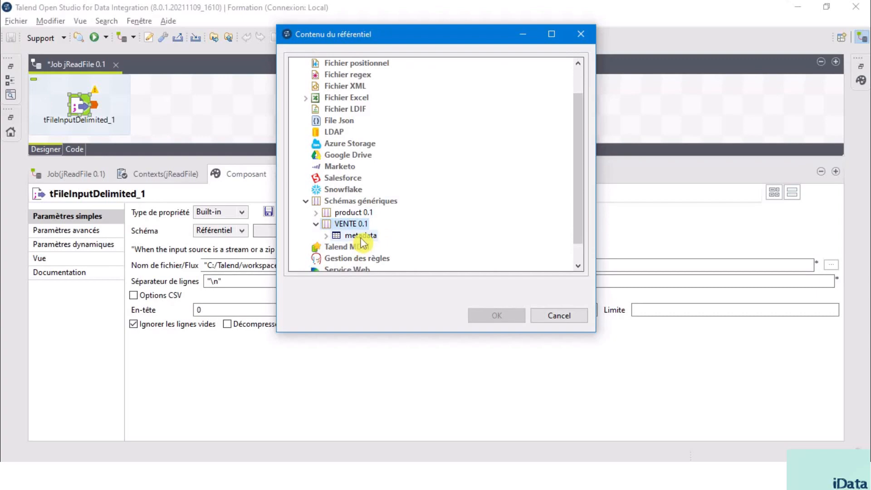
left_click(361, 236)
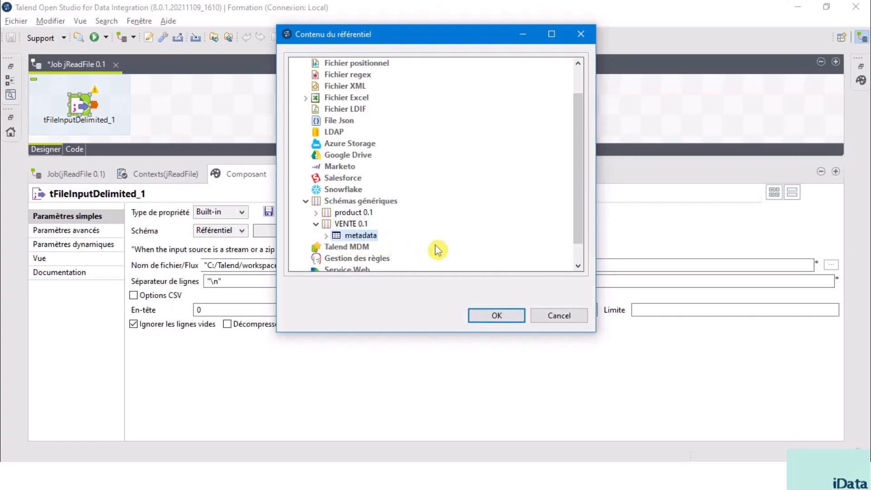
left_click(496, 318)
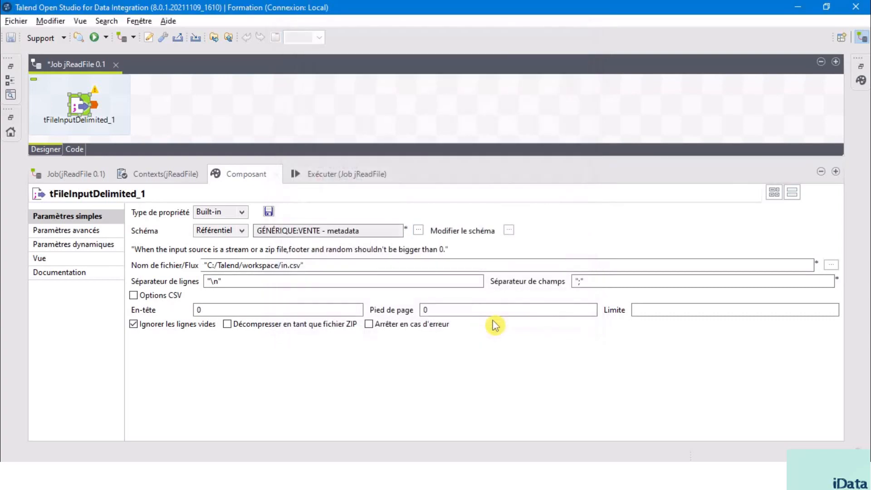
View the component's VENTE schema with the column names widened to full length, and close it.
left_click(509, 231)
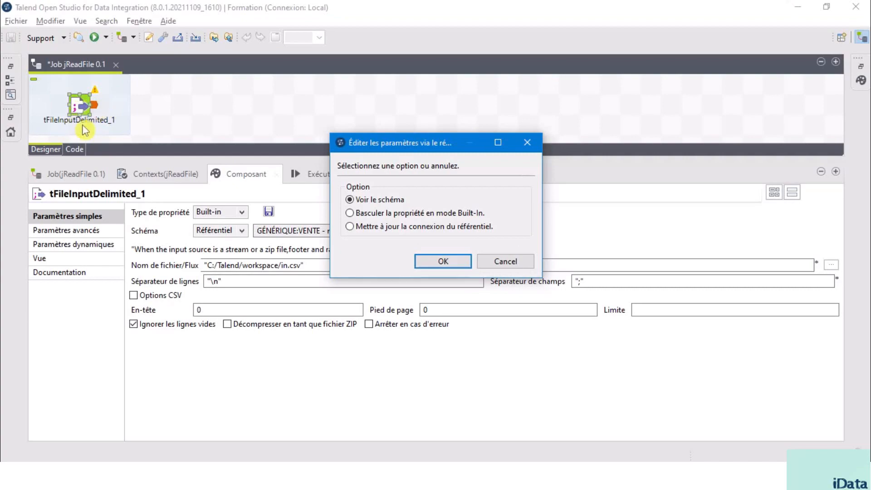
left_click(430, 265)
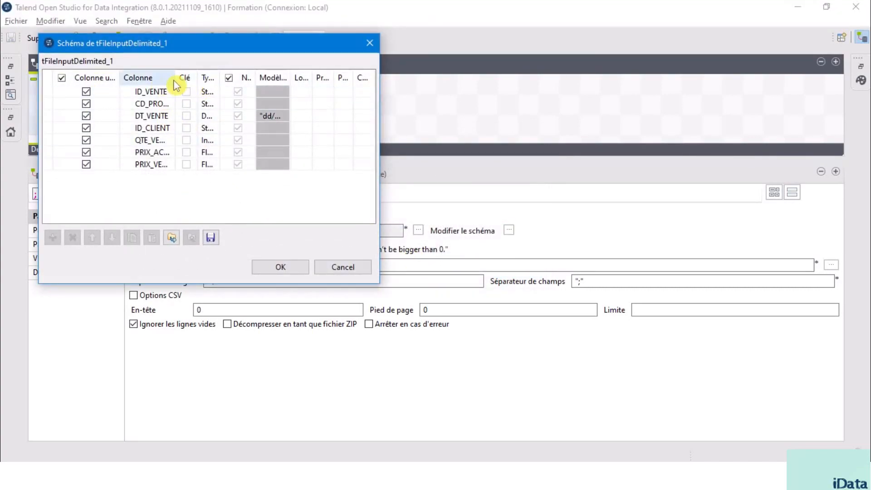
left_click_drag(175, 77, 209, 74)
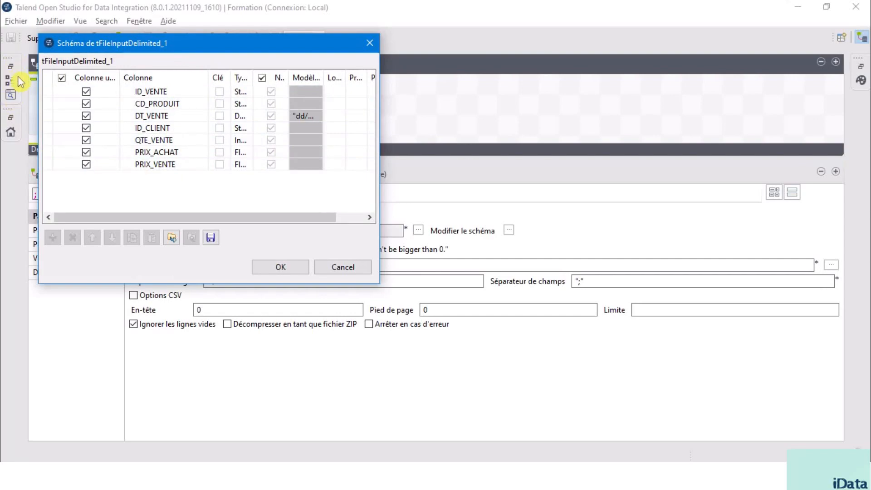
left_click(287, 271)
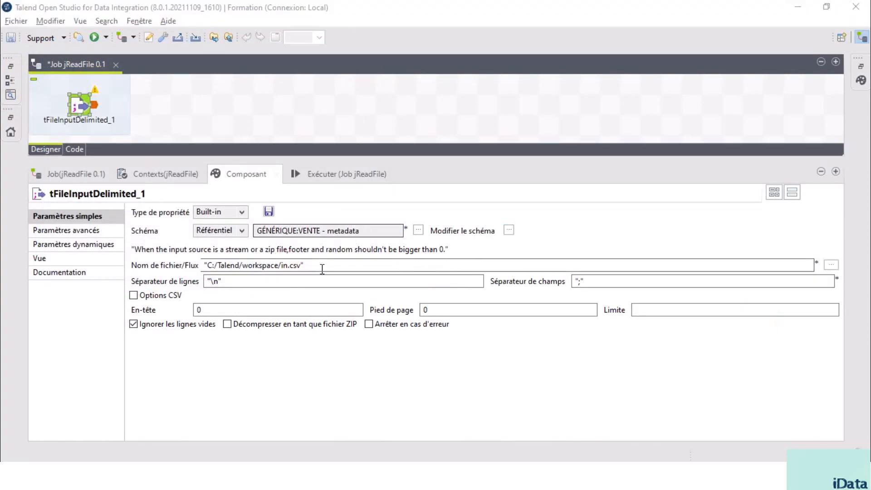
Set the input file to VENTE.csv from the C:/Formation Talend/Other Files folder.
left_click(322, 269)
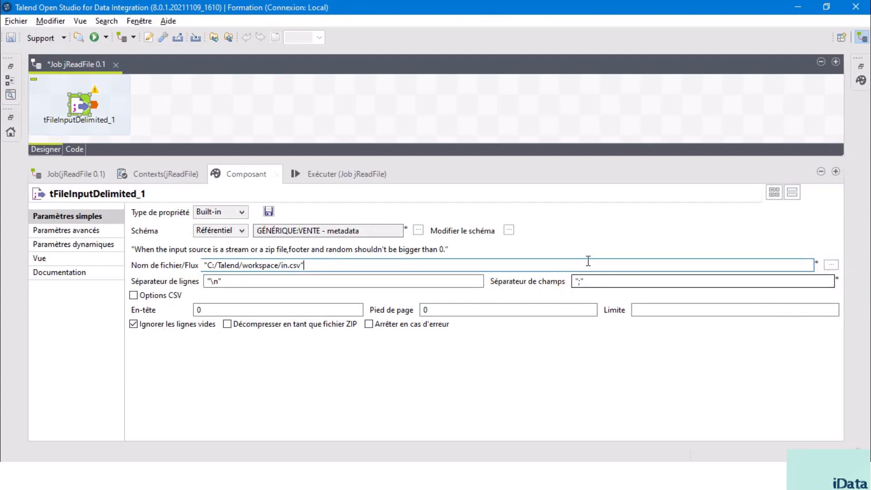
left_click(832, 265)
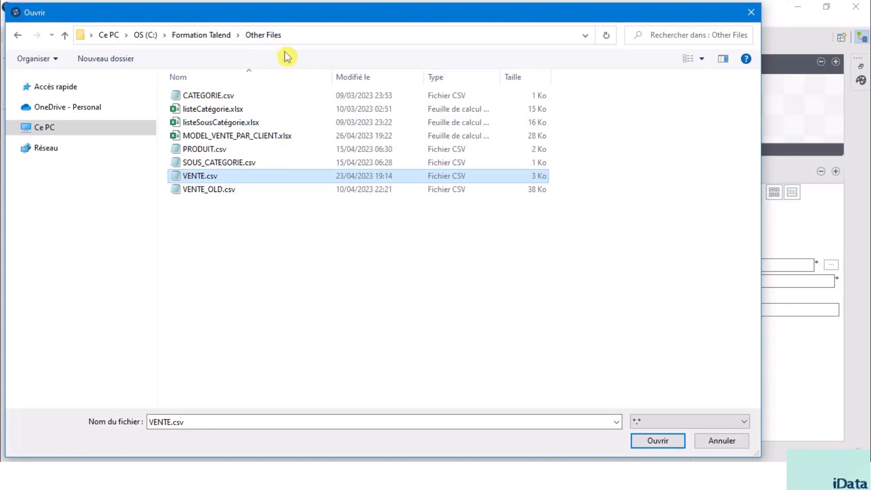
left_click(272, 181)
left_click(295, 181)
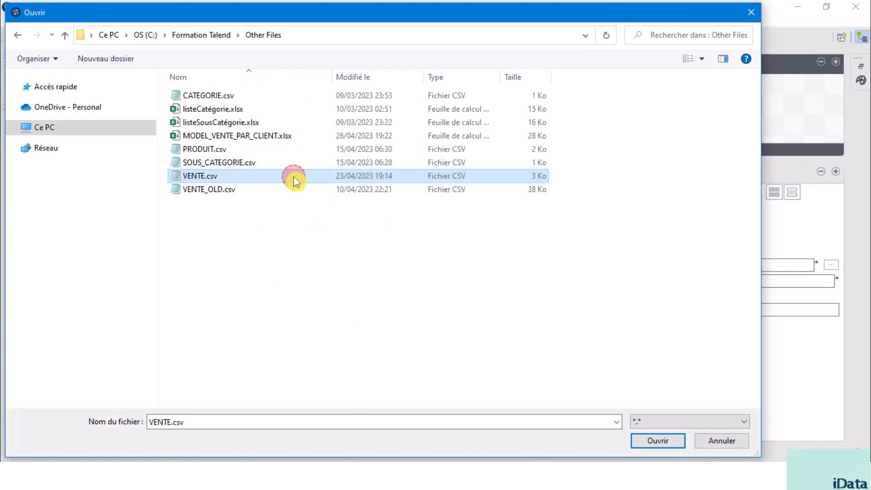
left_click(665, 442)
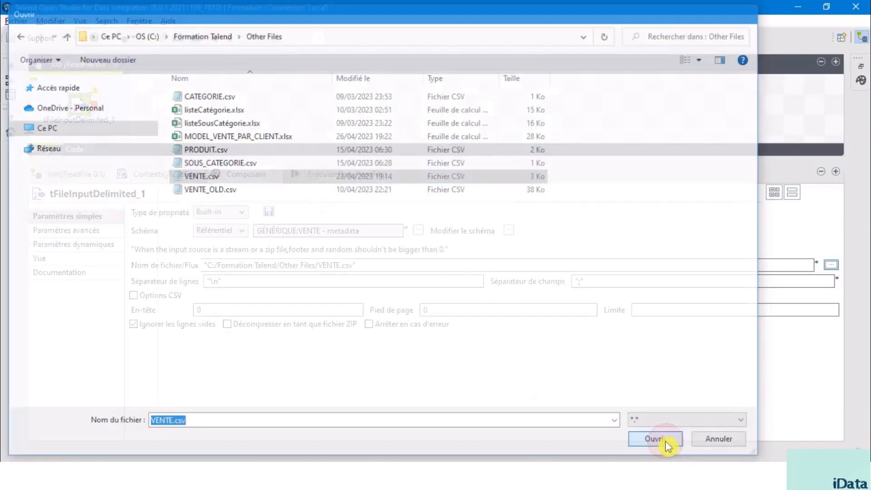
Examine the folder and file name parts of the input path and the line separator.
left_click(209, 266)
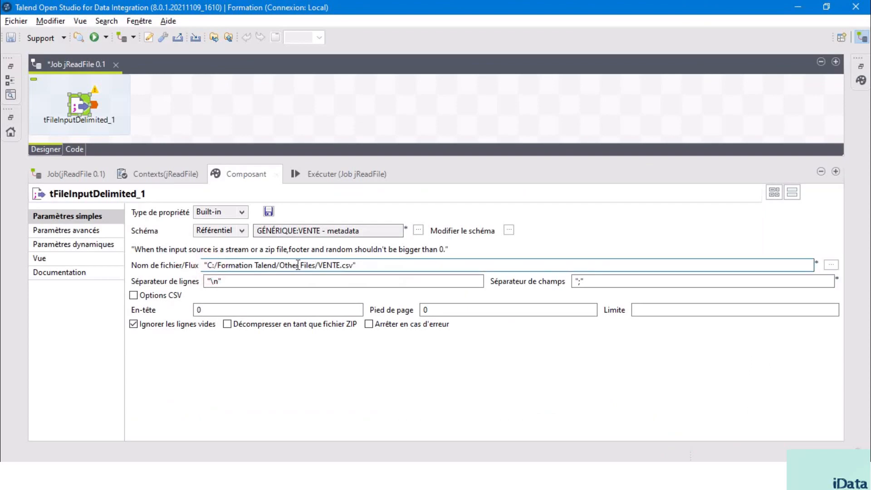
left_click(317, 264, "shift")
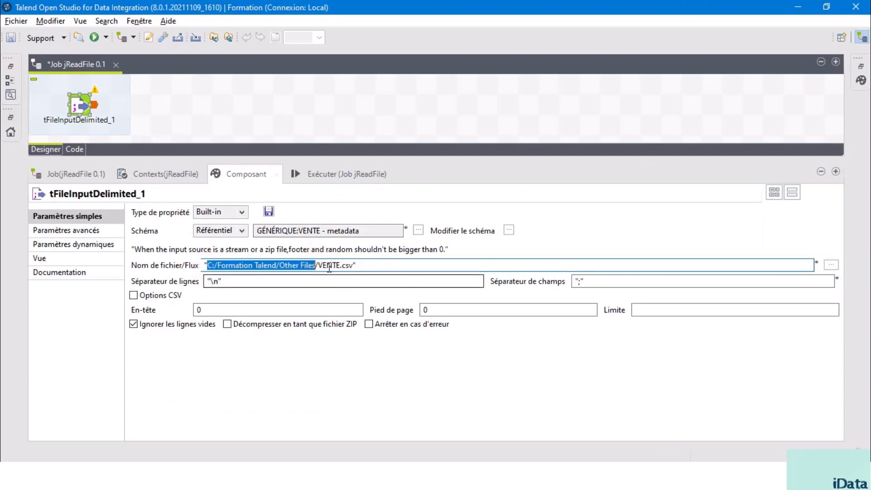
left_click(320, 264)
left_click(353, 265, "shift")
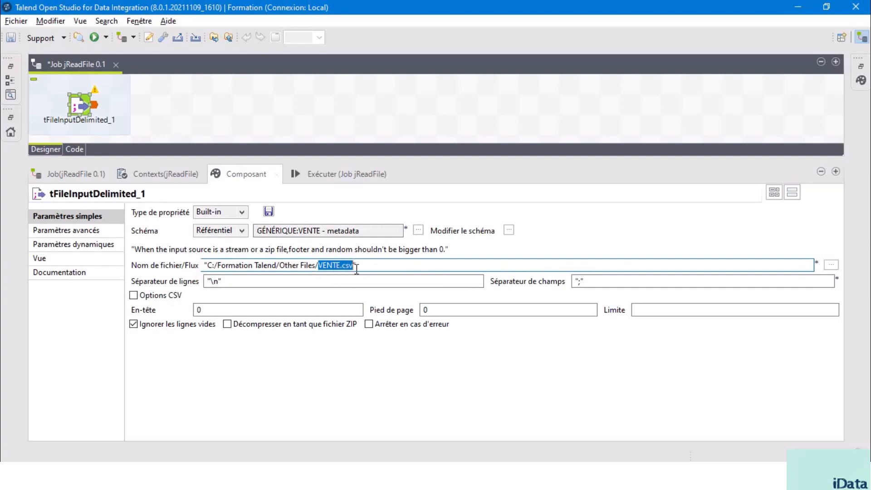
left_click(229, 283)
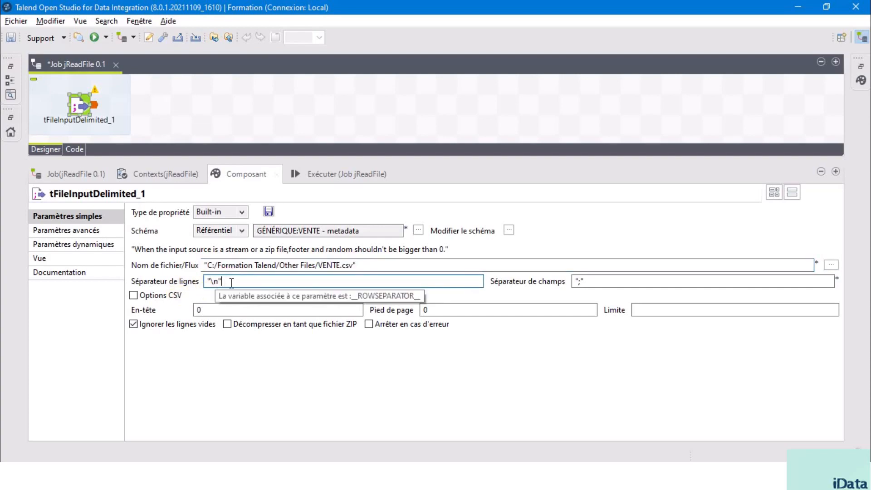
Set the field separator to "|" and the header (En-tête) to 1.
left_click(581, 281)
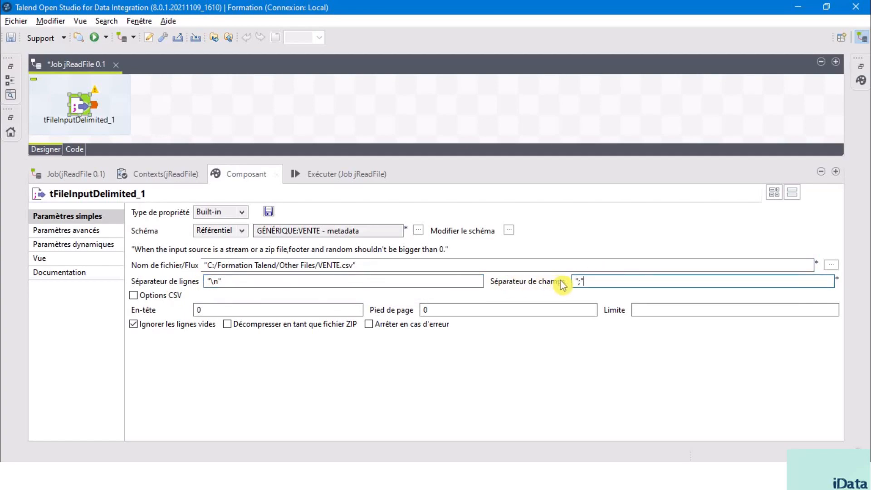
left_click(577, 281)
double_click(578, 281)
type("|")
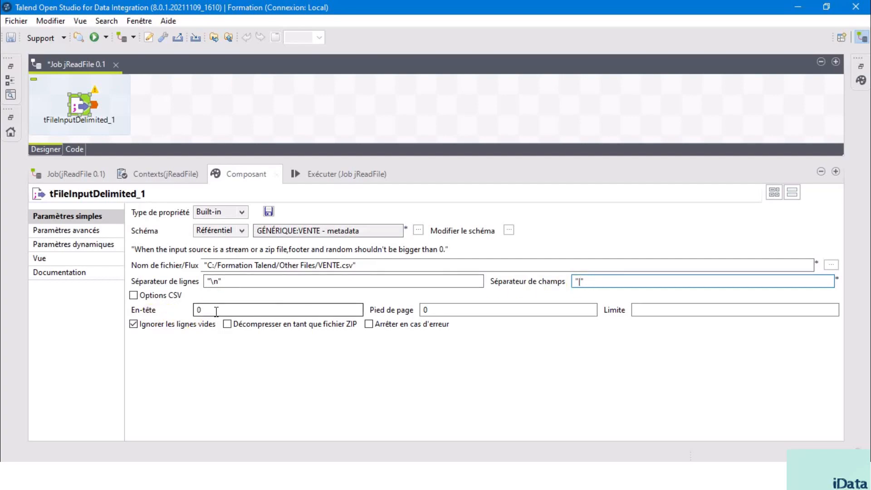
left_click(219, 311)
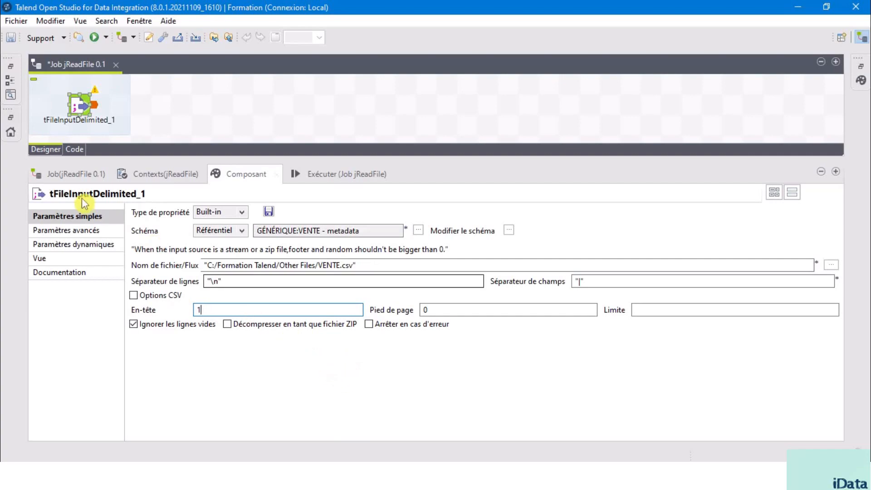
Add a tLogRow component to the job beside tFileInputDelimited_1.
left_click(192, 108)
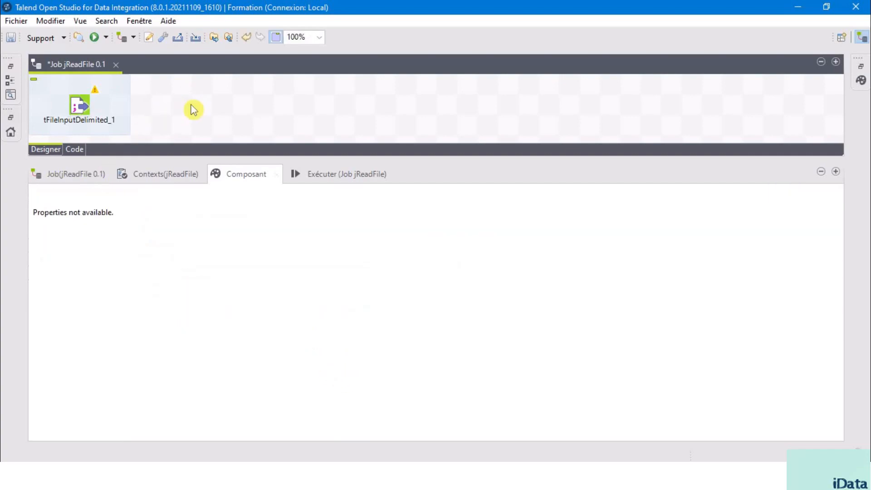
type("TLOG")
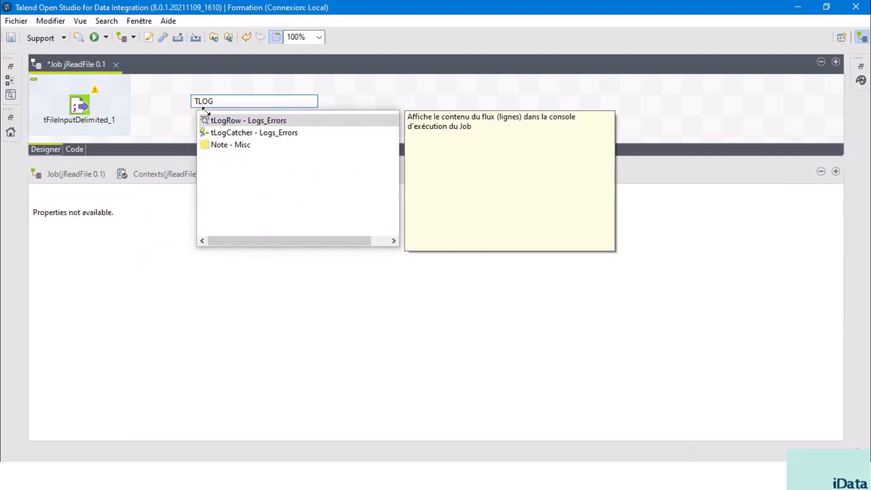
double_click(228, 120)
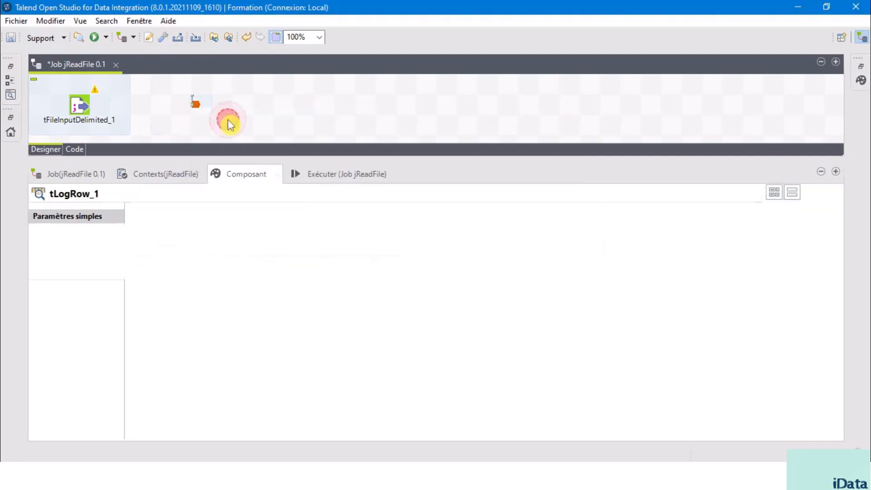
Connect tFileInputDelimited_1 to tLogRow_1 with a Principal row link.
left_click(84, 107)
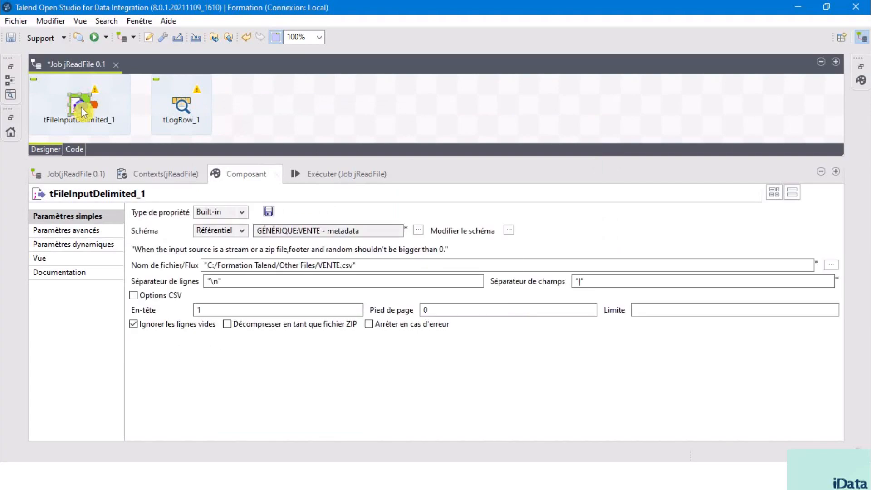
right_click(81, 108)
mouse_move(138, 119)
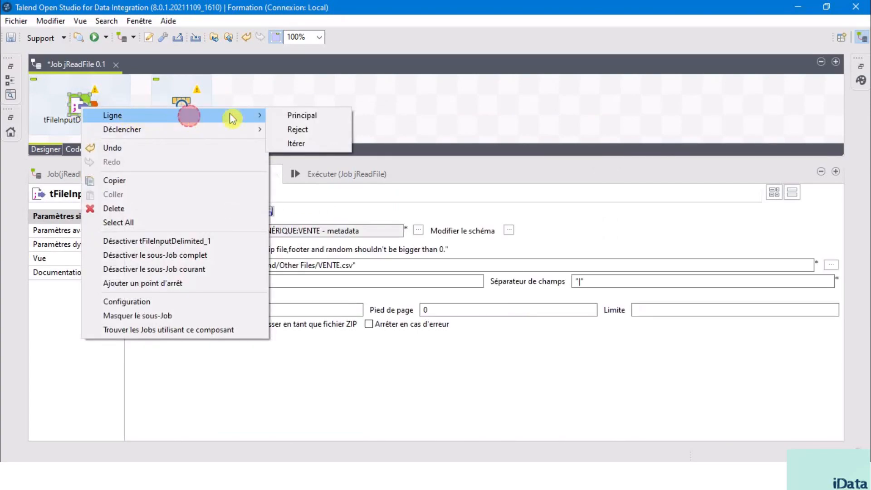
left_click(313, 117)
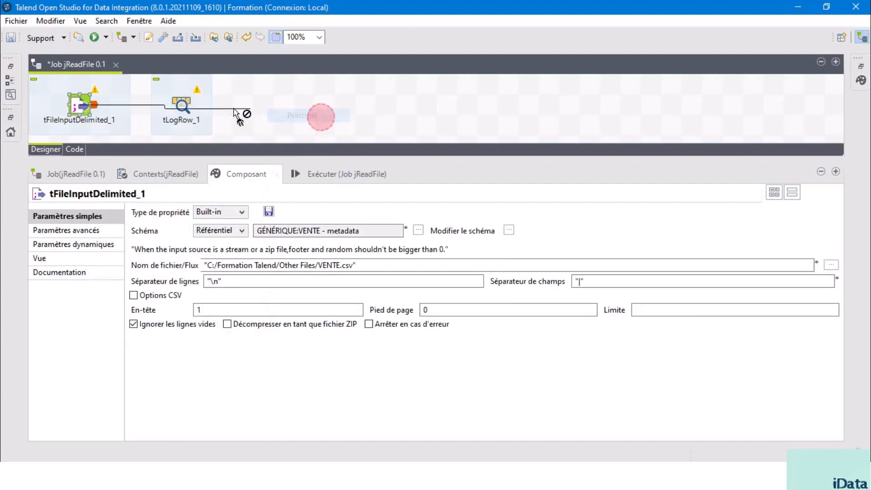
left_click(181, 107)
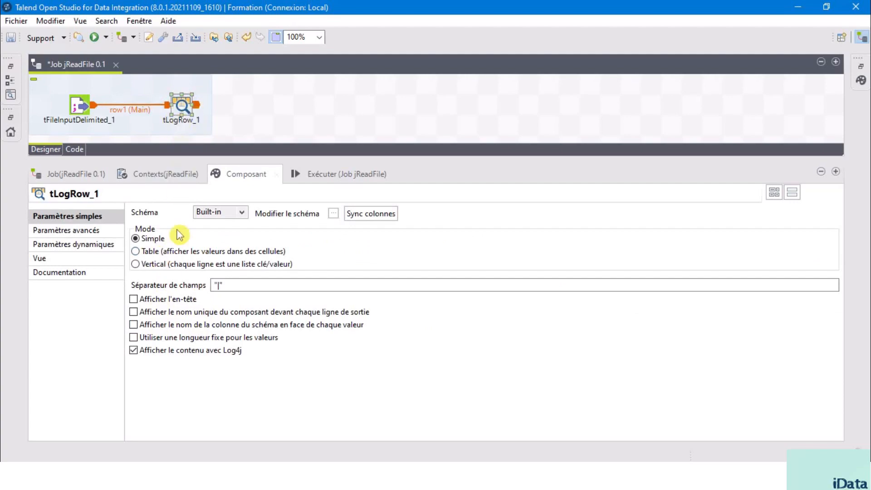
Set tLogRow_1 to Table mode and run the job to review the VENTE rows in the console.
left_click(136, 252)
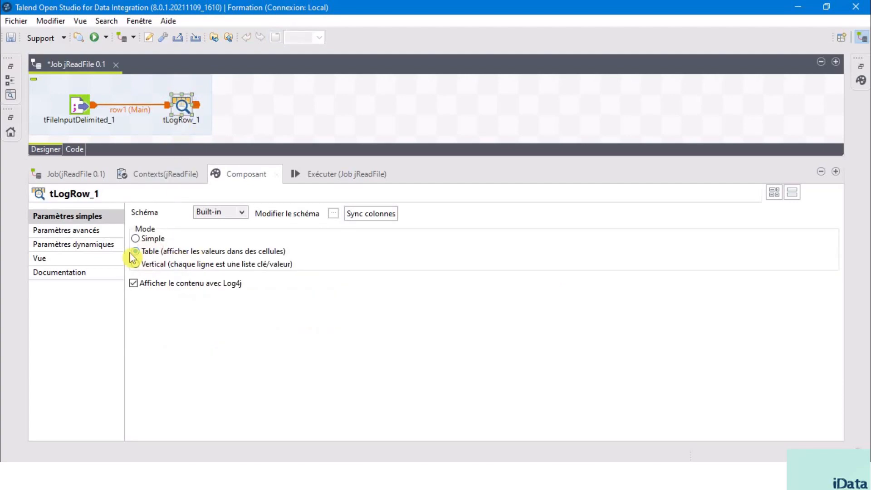
left_click(345, 176)
left_click(189, 236)
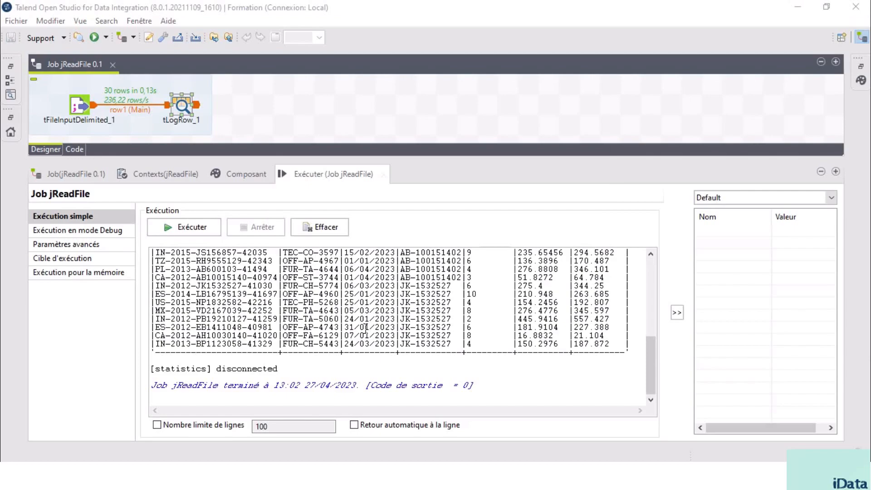
scroll(384, 334, "up", 10)
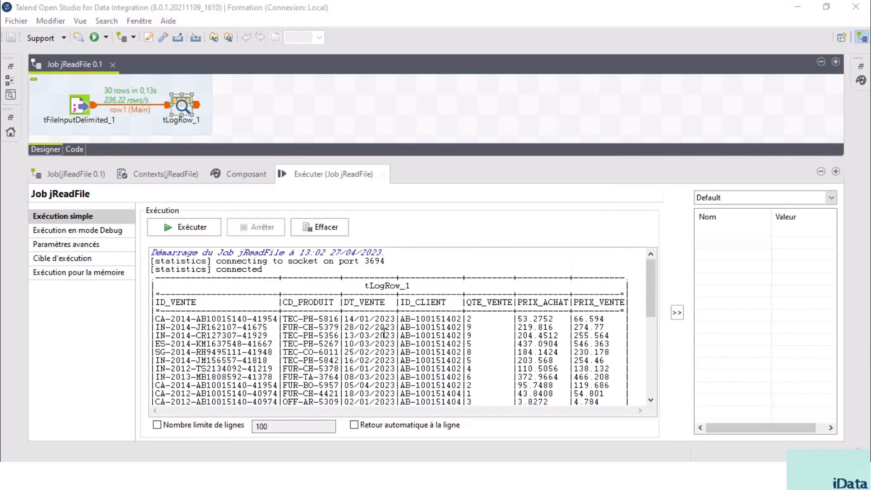
Replace the tLogRow_1 component with a tMap component.
left_click(80, 105)
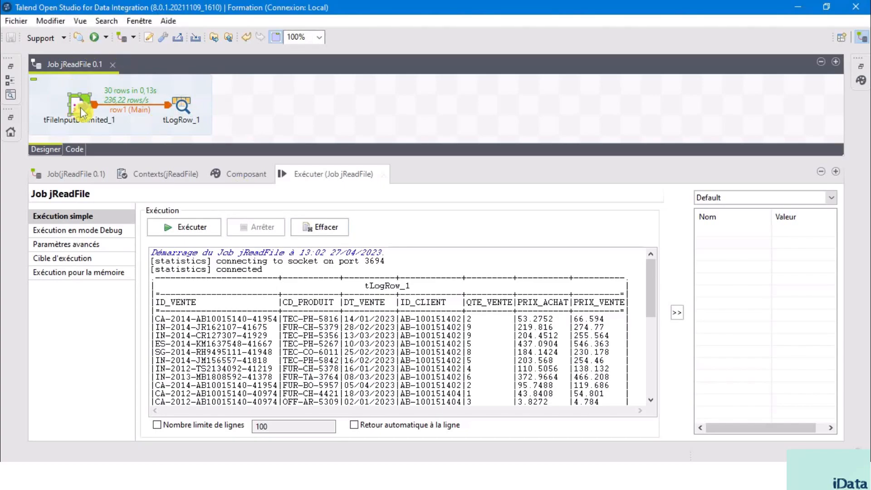
left_click(256, 114)
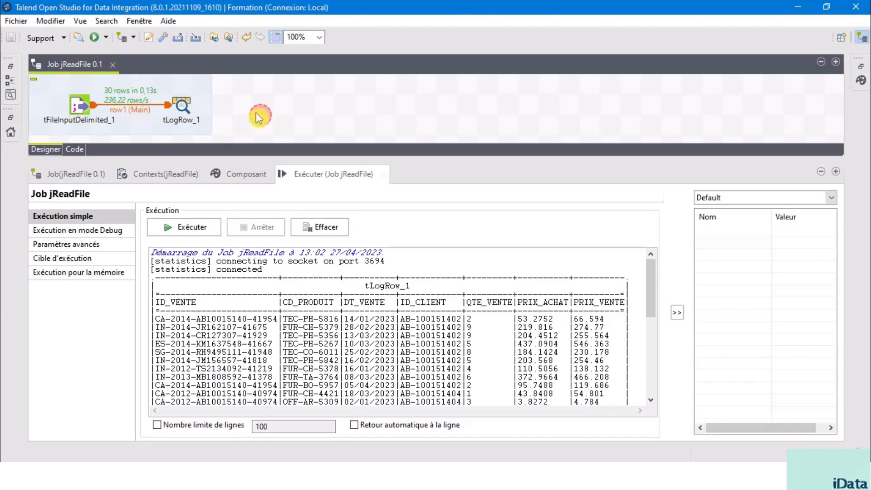
left_click(183, 109)
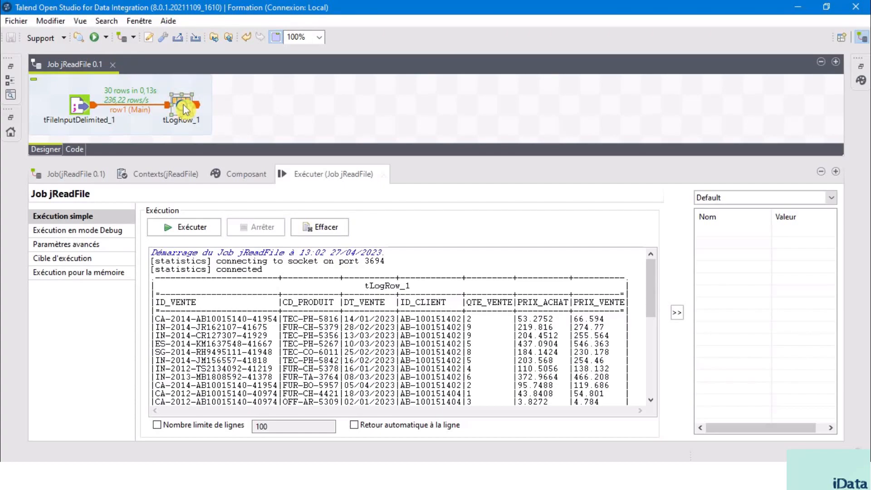
key("Delete")
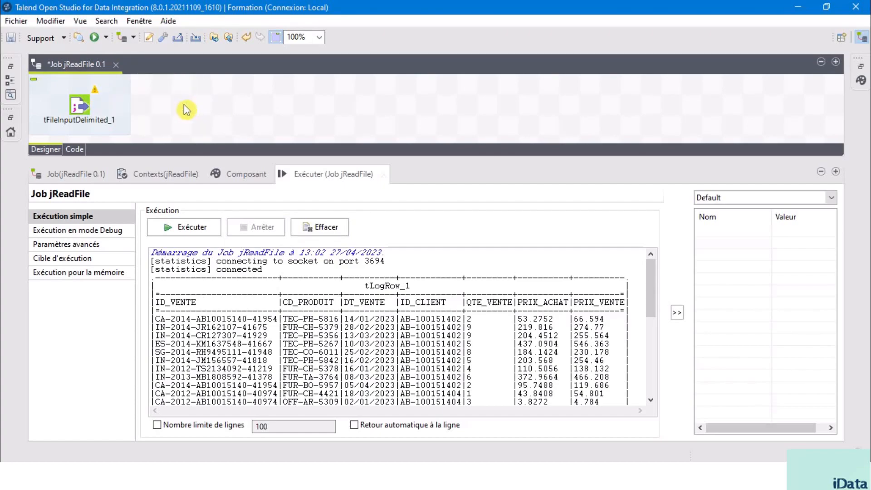
left_click(186, 109)
type("TMA")
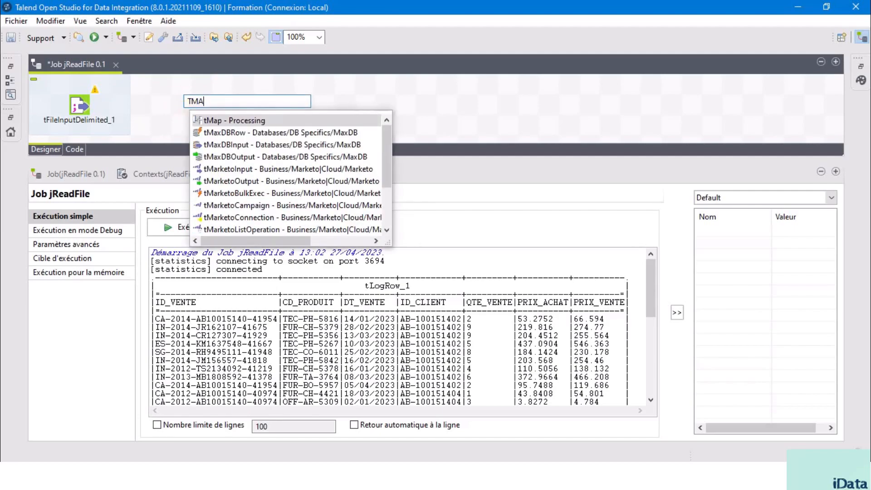
left_click(235, 121)
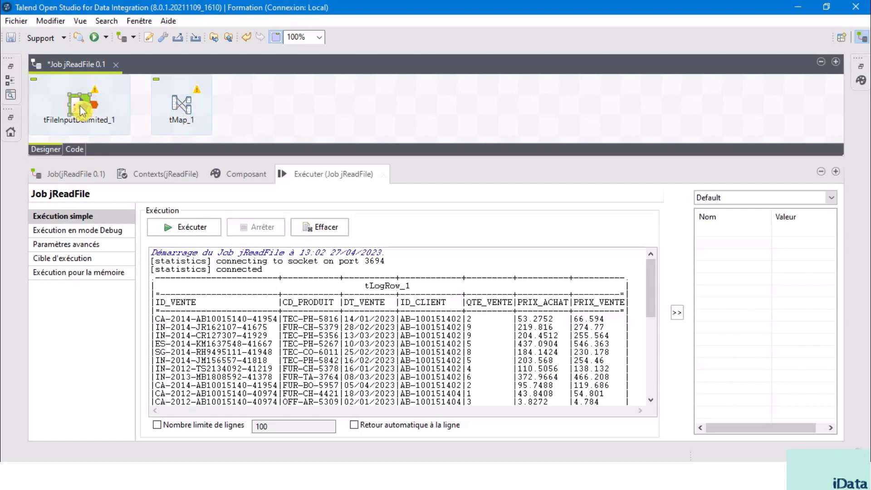
Connect tFileInputDelimited_1 to tMap_1 with a Principal row link.
right_click(80, 107)
mouse_move(188, 114)
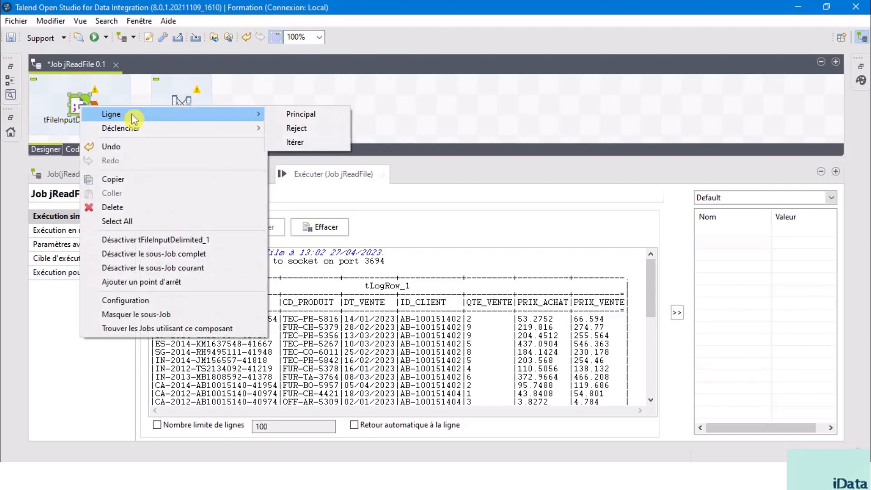
left_click(301, 114)
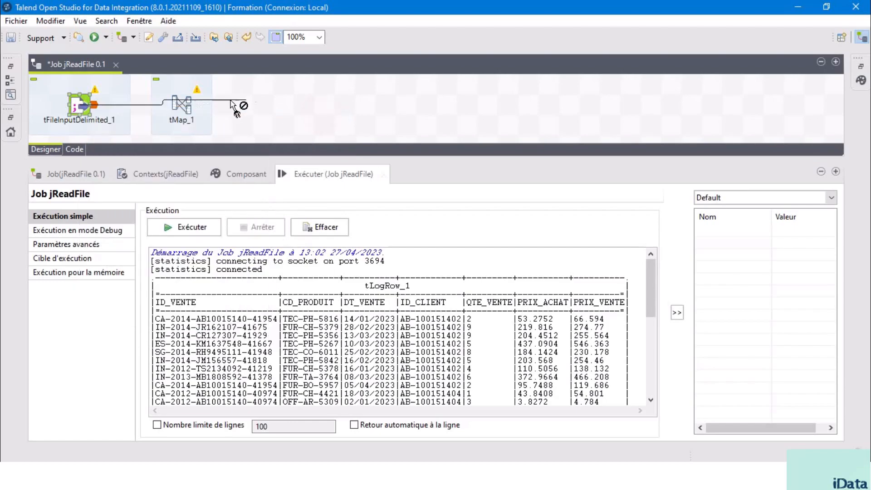
left_click(184, 109)
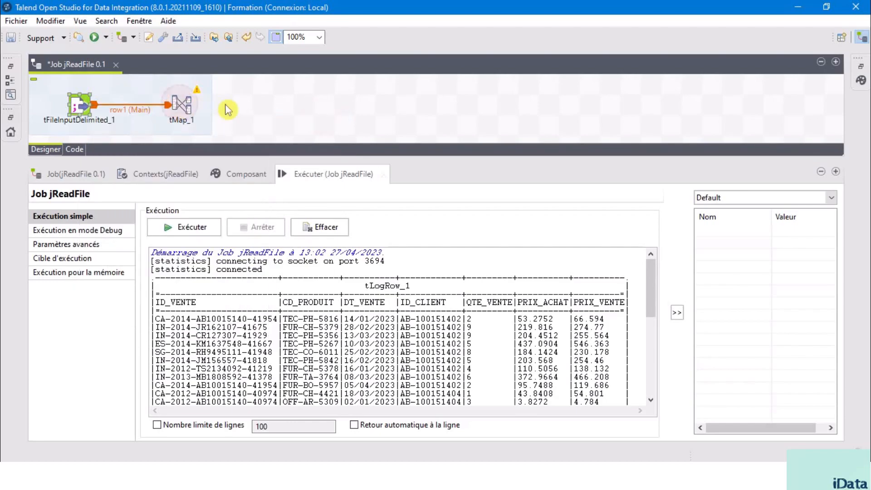
Open the tMap_1 editor and add a new output table named detailVente.
left_click(185, 111)
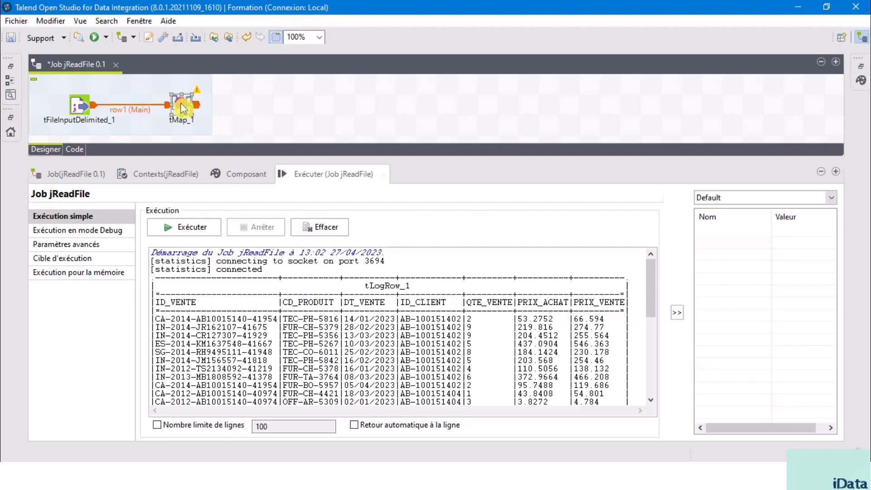
double_click(180, 104)
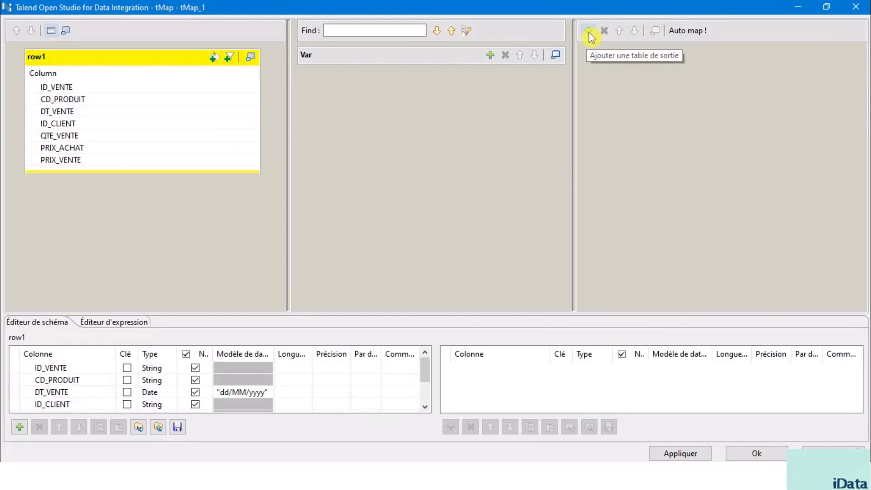
left_click(589, 31)
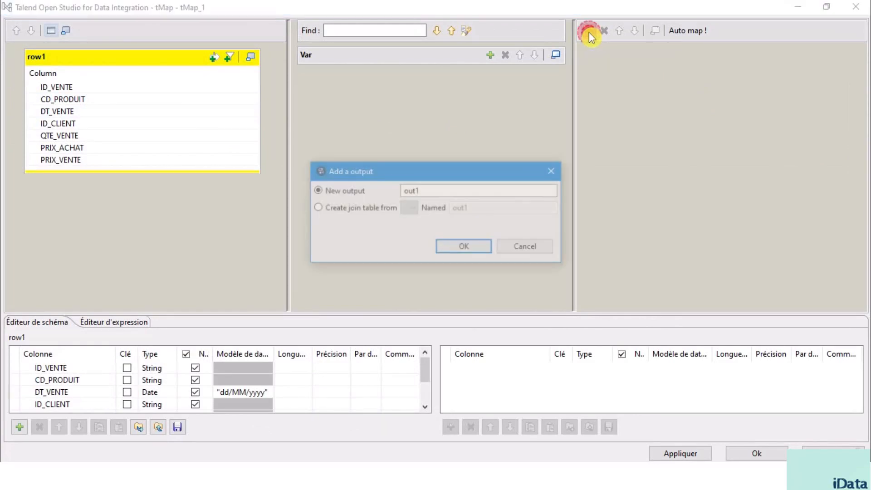
double_click(411, 192)
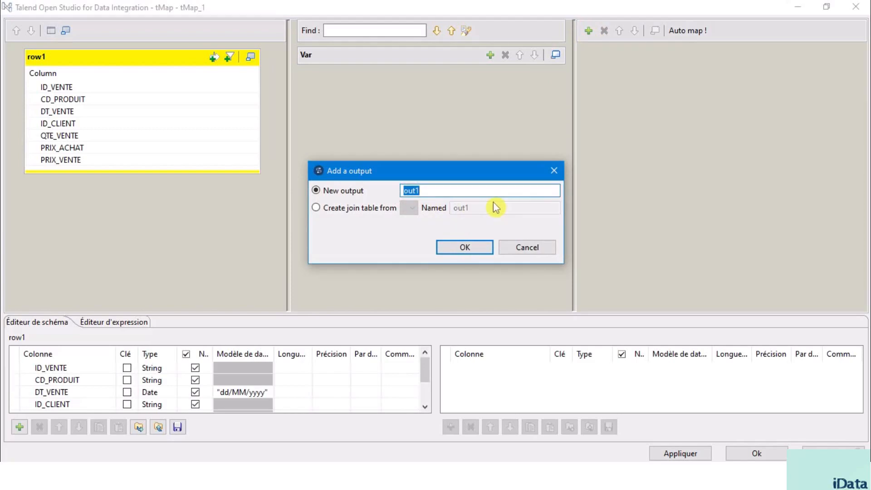
type("DET")
key("BackSpace")
key("BackSpace")
type("detailVente")
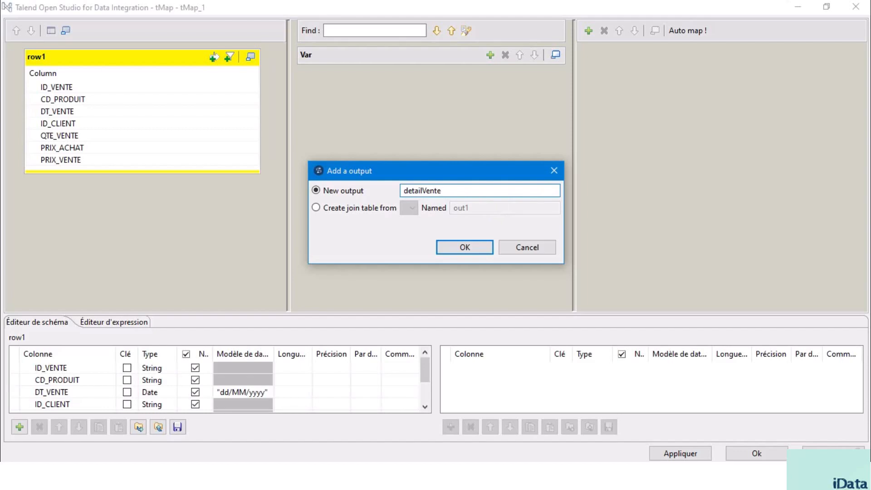
left_click(463, 248)
Map all row1 columns, from ID_VENTE to PRIX_VENTE, into the detailVente output table.
left_click(105, 89)
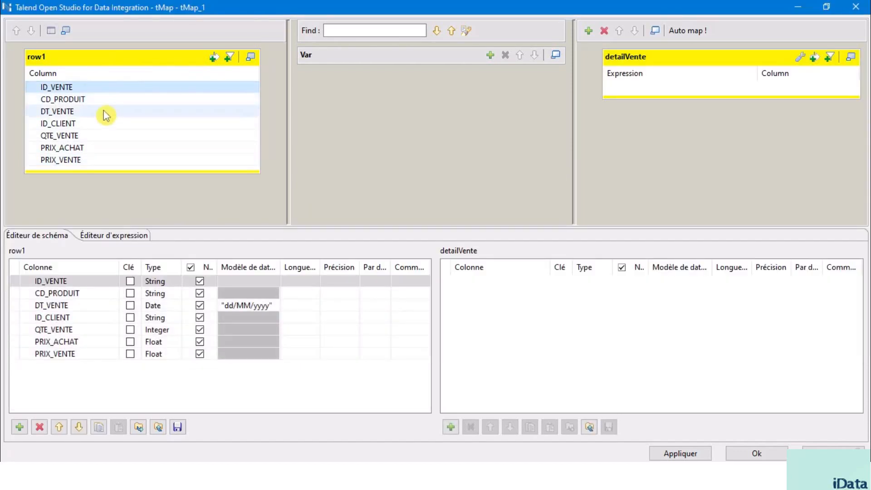
left_click(87, 159, "shift")
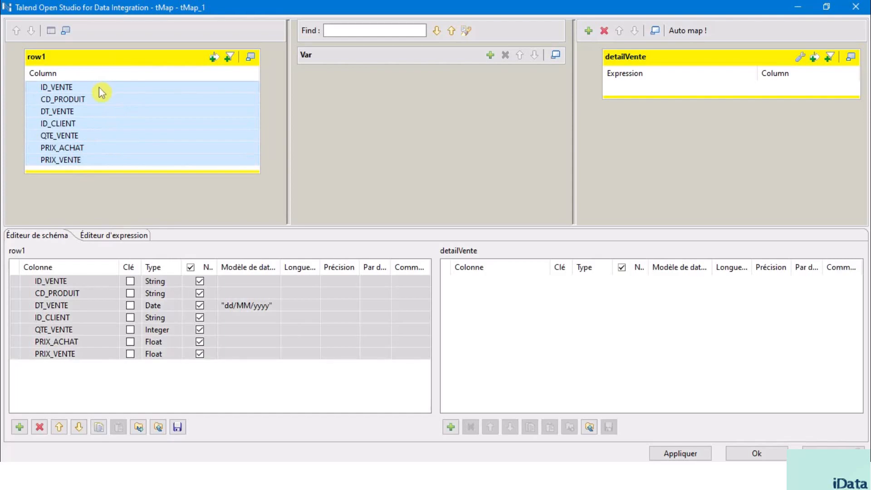
mouse_move(100, 89)
left_mouse_down()
mouse_move(330, 155)
mouse_move(488, 110)
mouse_move(659, 86)
left_mouse_up()
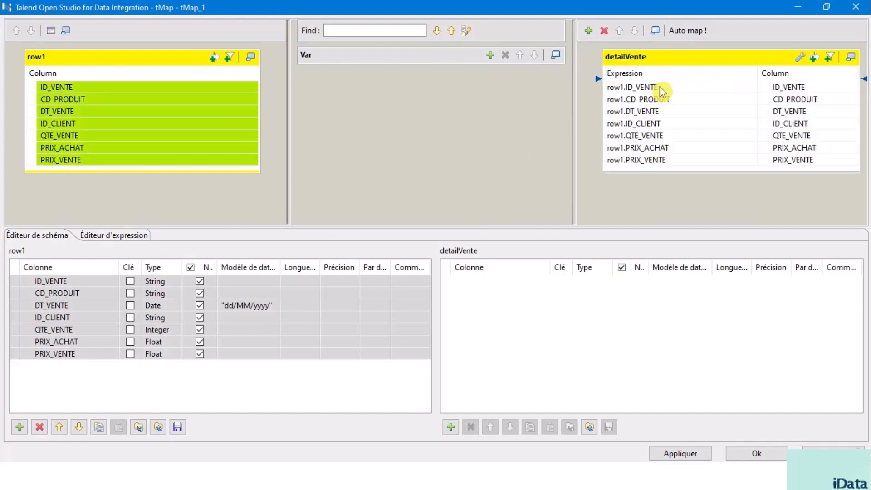
left_click(671, 59)
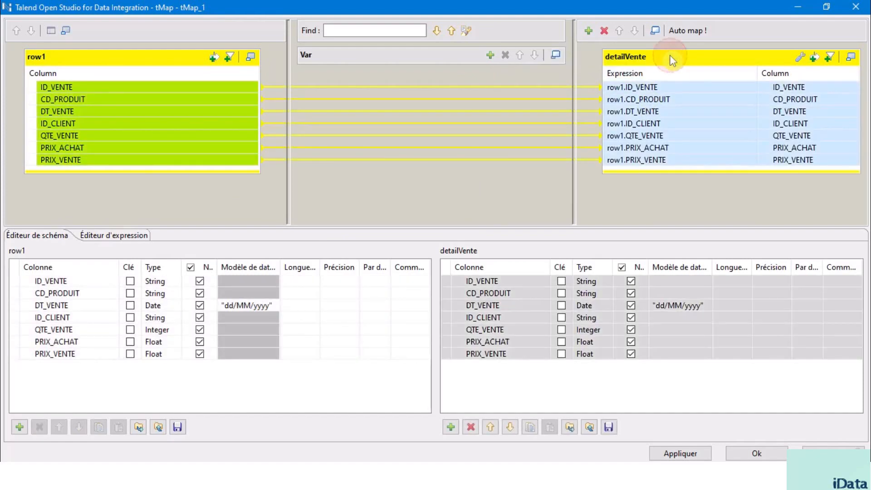
Enlarge the detailVente table and add three new columns to its output schema.
left_click(651, 172)
left_click_drag(650, 172, 658, 205)
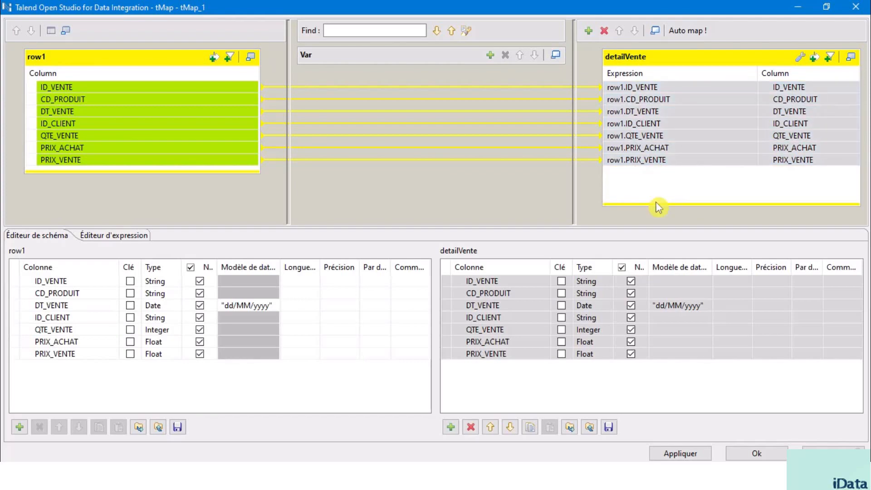
left_click(658, 60)
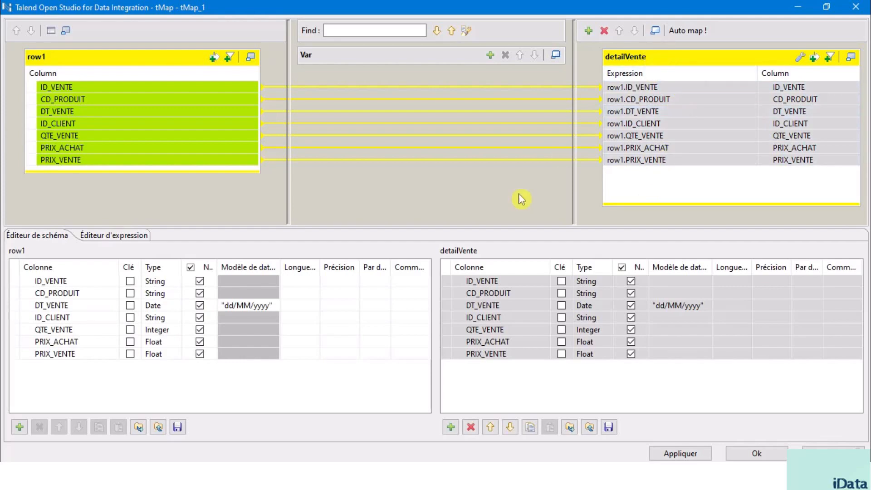
left_click(525, 400)
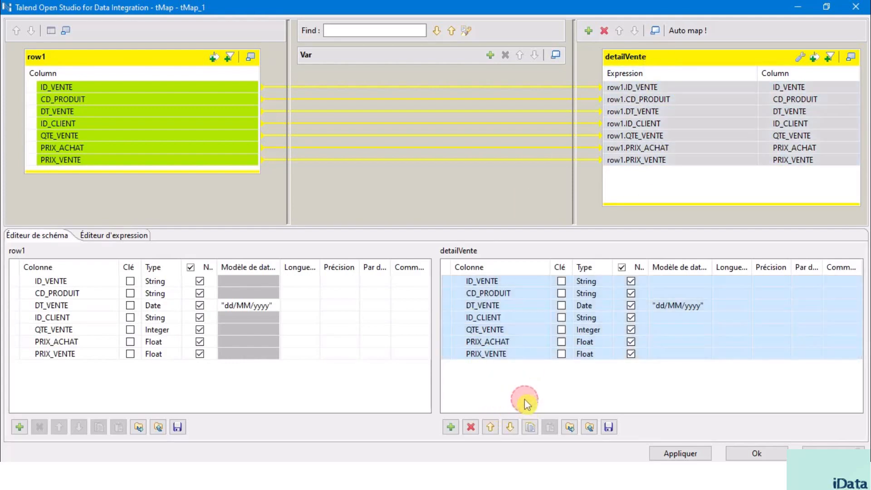
left_click(451, 426)
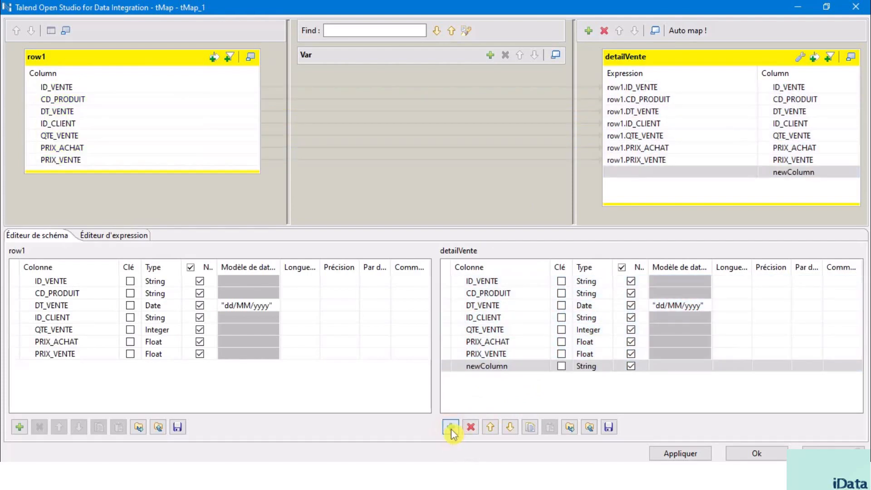
left_click(451, 427)
left_click(450, 426)
Rename the first new column of the detailVente schema to MT_ACHAT.
left_click(508, 366)
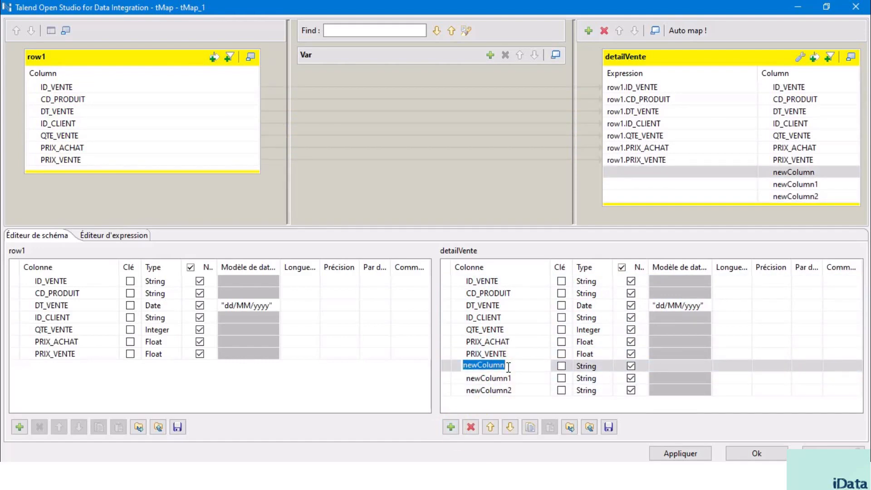
type("MT_ACHAT")
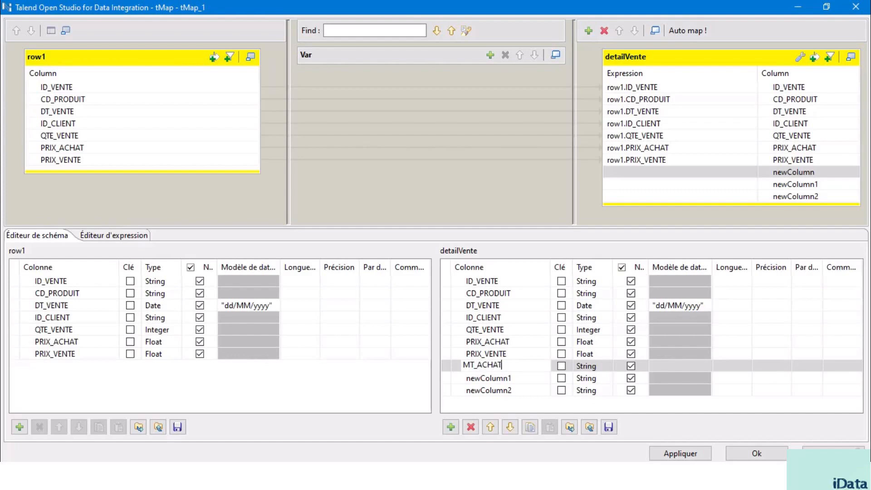
left_click(504, 378)
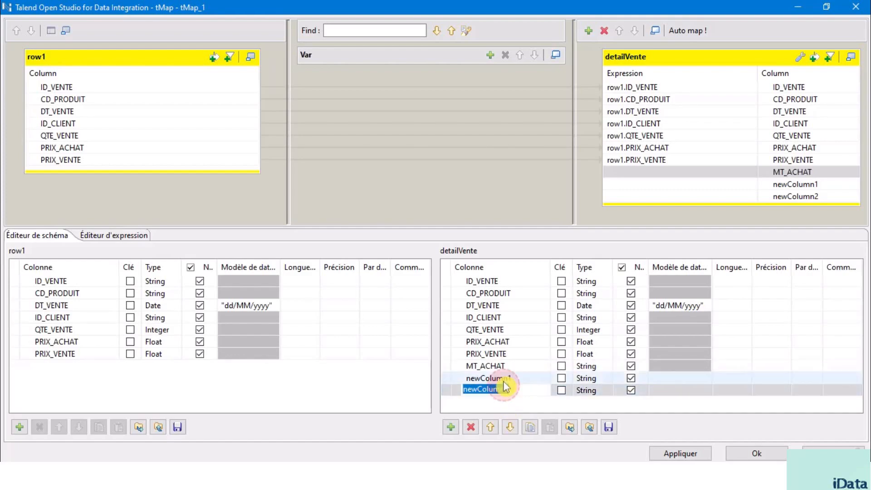
Rename the two remaining new columns of the detailVente schema to MT_VENTE and BENEFICE.
type("MT_VENTE")
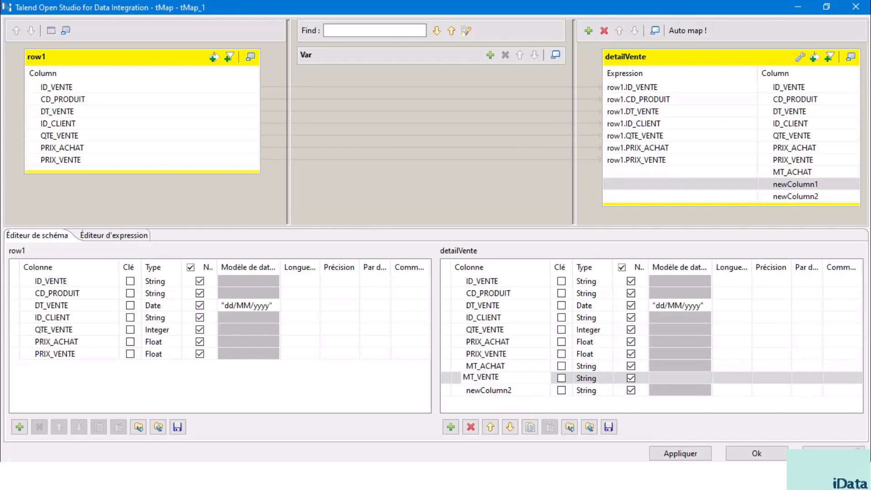
left_click(508, 388)
type("BEN")
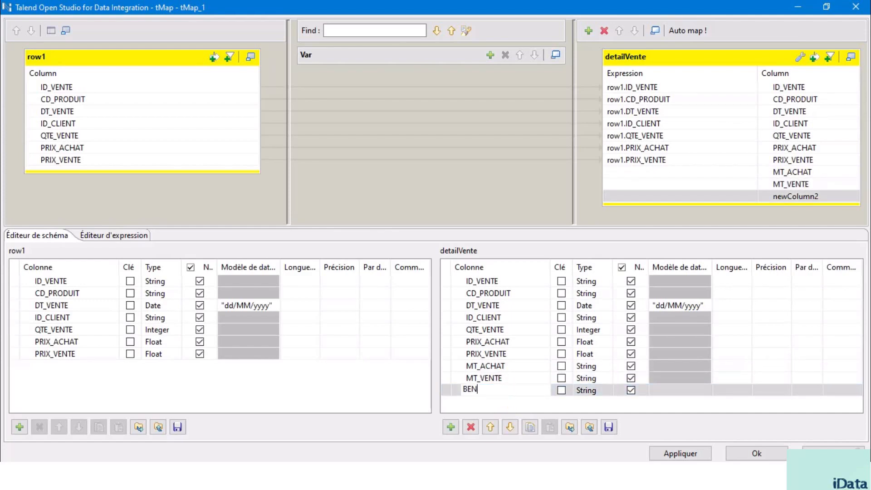
type("EFICE")
left_click(504, 405)
Set the data type of the MT_ACHAT, MT_VENTE and BENEFICE columns in the detailVente schema to float | Float.
left_click(595, 367)
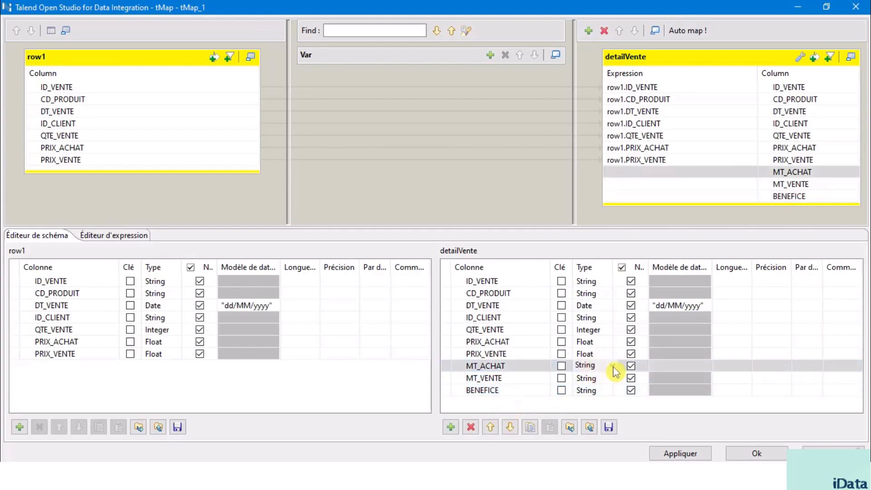
left_click(614, 366)
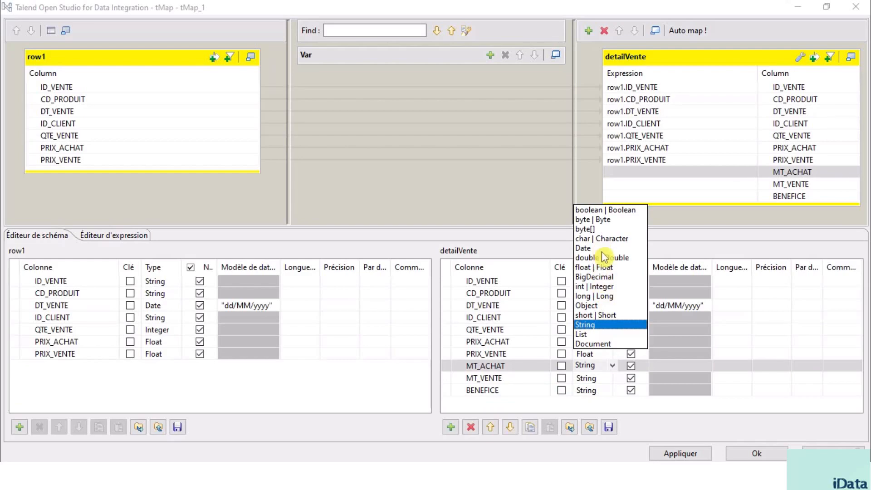
left_click(606, 273)
left_click(606, 379)
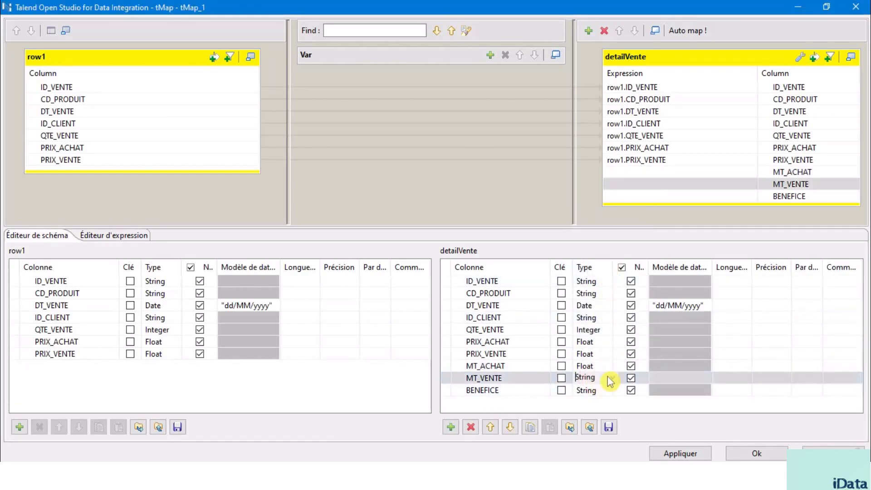
left_click(612, 379)
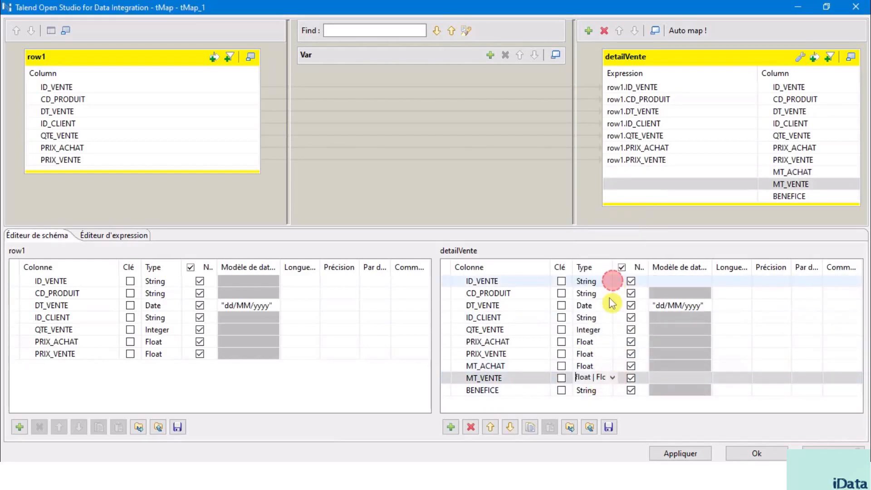
left_click(607, 279)
left_click(590, 394)
left_click(606, 388)
left_click(612, 389)
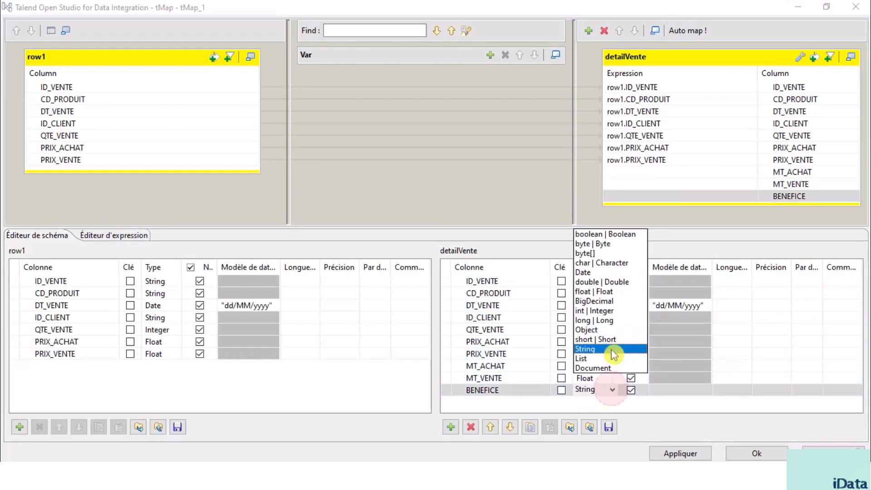
left_click(606, 291)
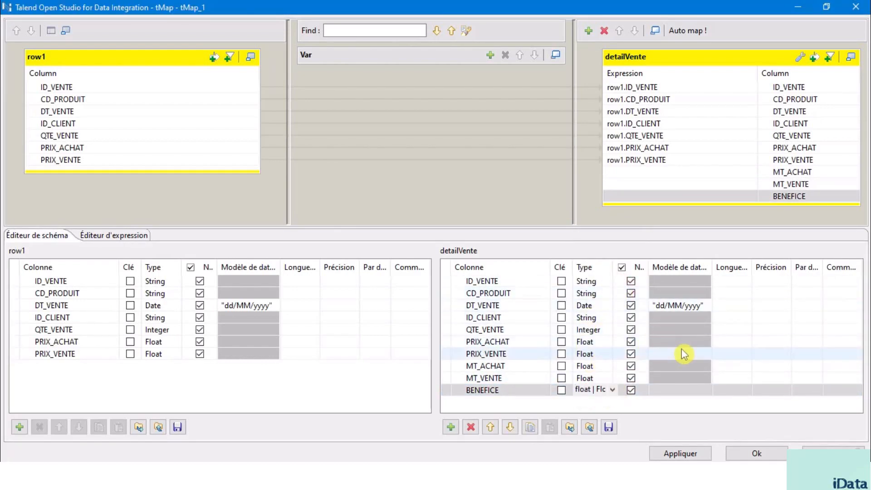
Enter the MT_ACHAT output expression as row1.PRIX_ACHAT*row1.QTE_VENTE, reusing the existing price and quantity expressions.
left_click(727, 171)
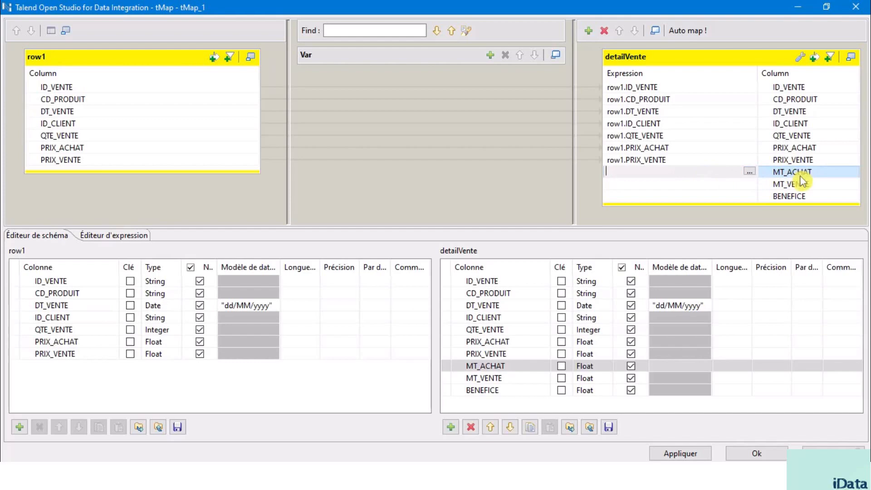
left_click(680, 148)
key("ctrl+c")
left_click(657, 171)
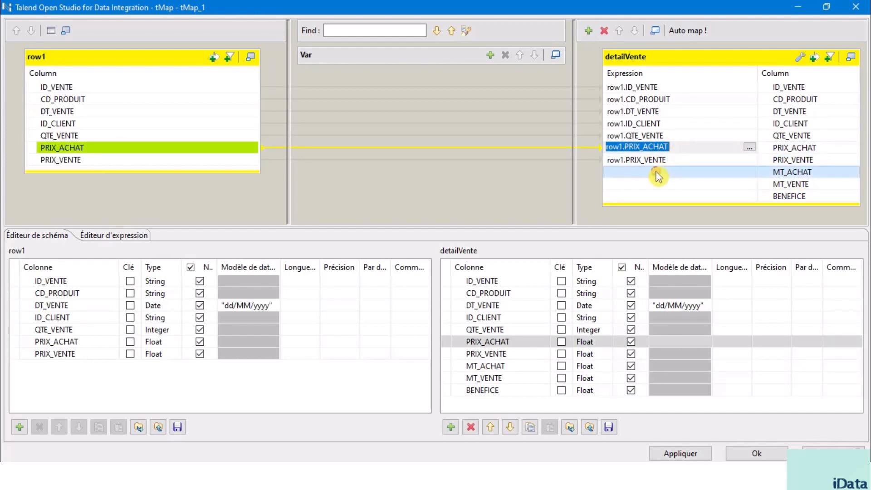
key("ctrl+v")
left_click(675, 137)
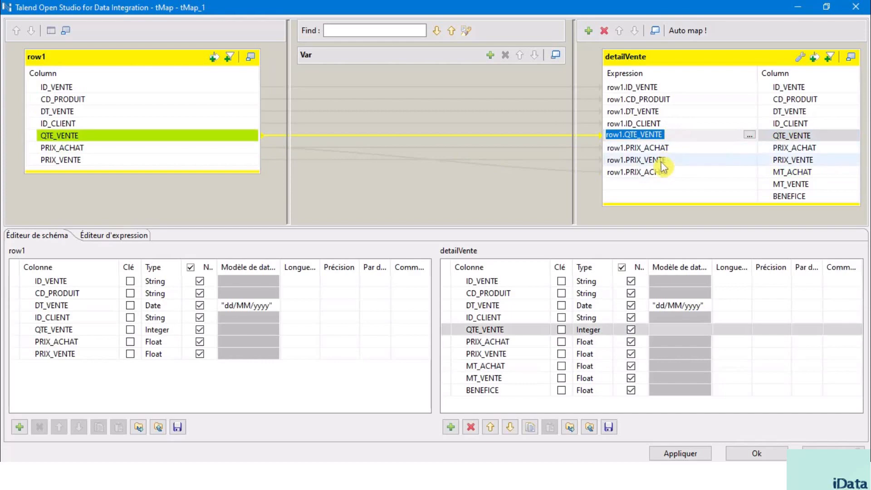
left_click(694, 172)
left_click(692, 171)
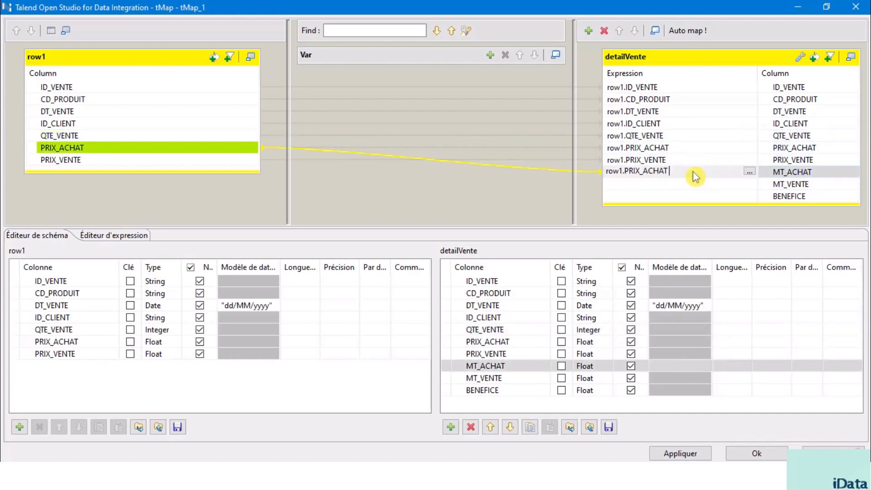
type("*row1.QTE_VENTE")
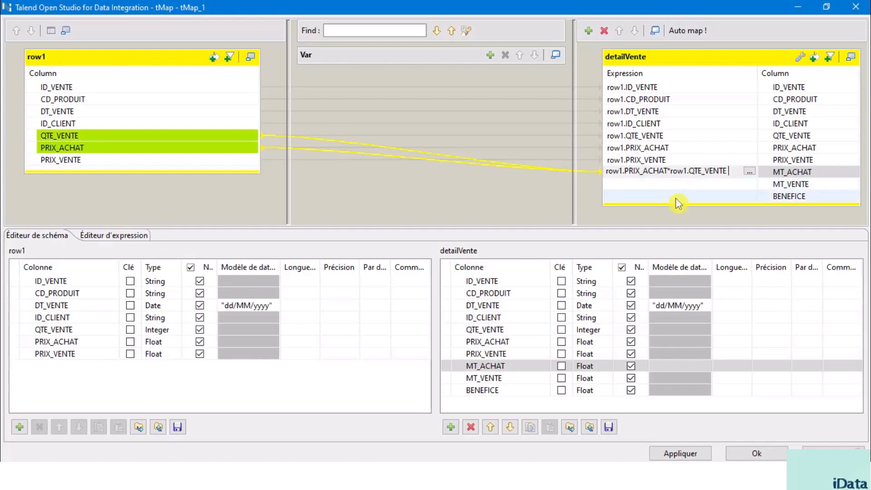
Build the MT_VENTE output expression as row1.PRIX_VENTE*row1.QTE_VENTE by copying the sale price and quantity expressions.
left_click(667, 185)
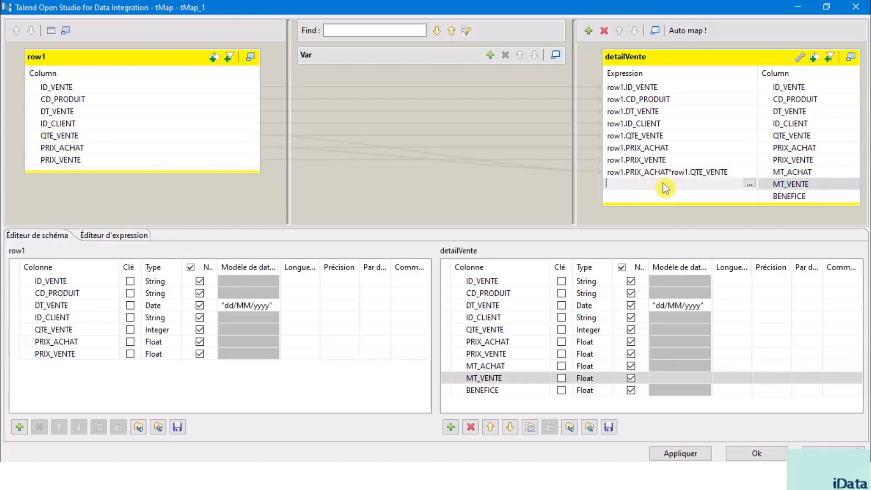
left_click(657, 159)
key("ctrl+c")
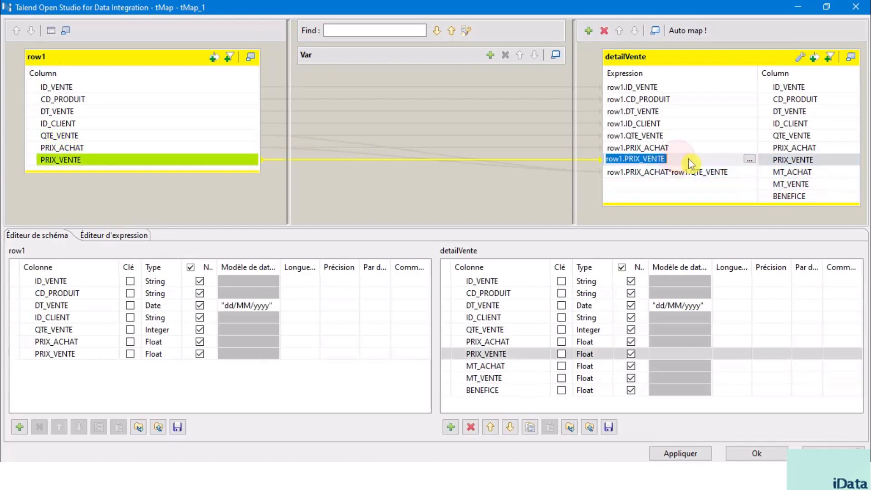
left_click(639, 184)
key("ctrl+v")
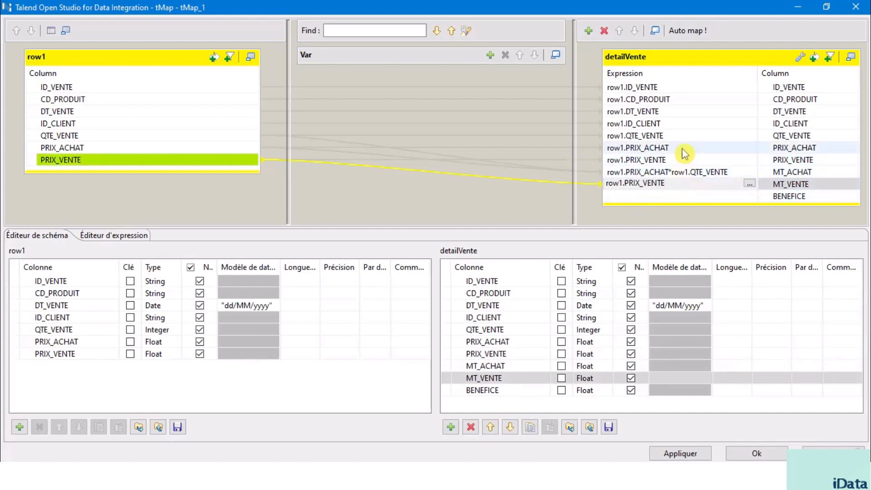
left_click(666, 137)
key("ctrl+c")
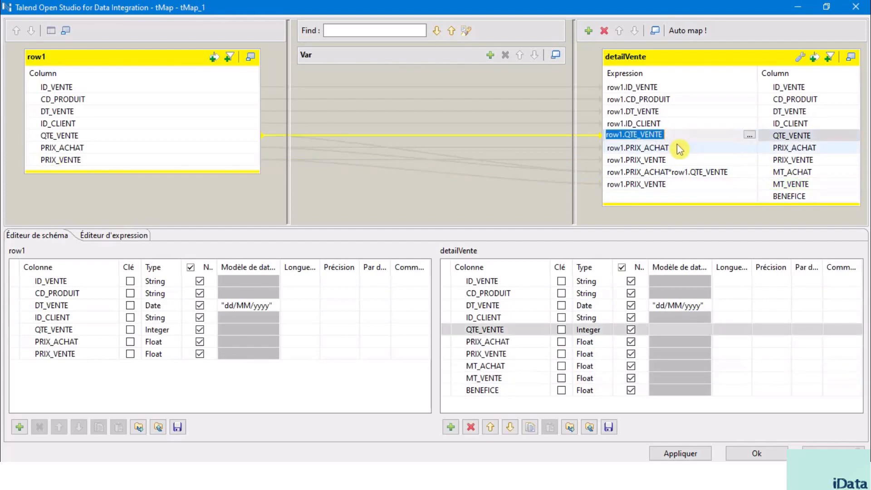
left_click(679, 185)
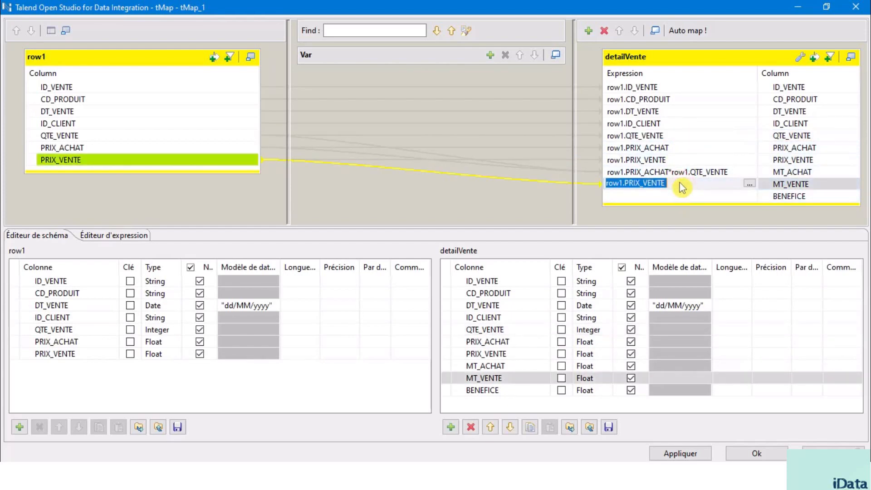
left_click(682, 186)
type("*")
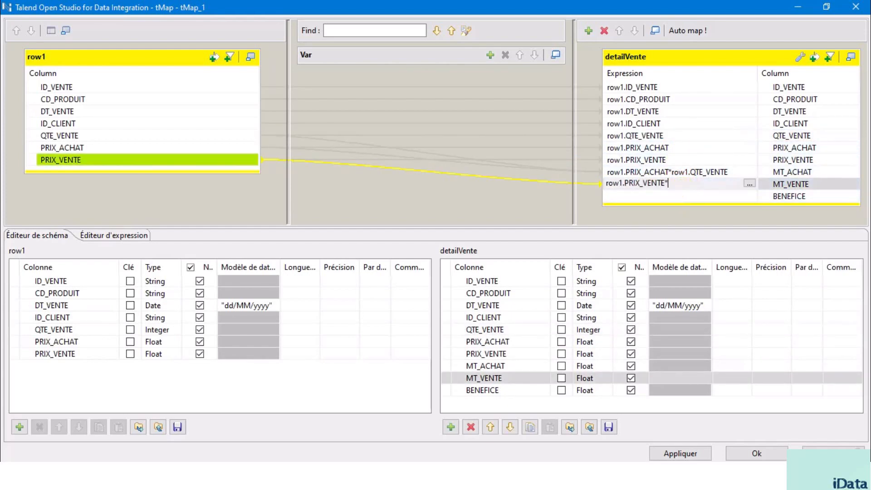
key("ctrl+v")
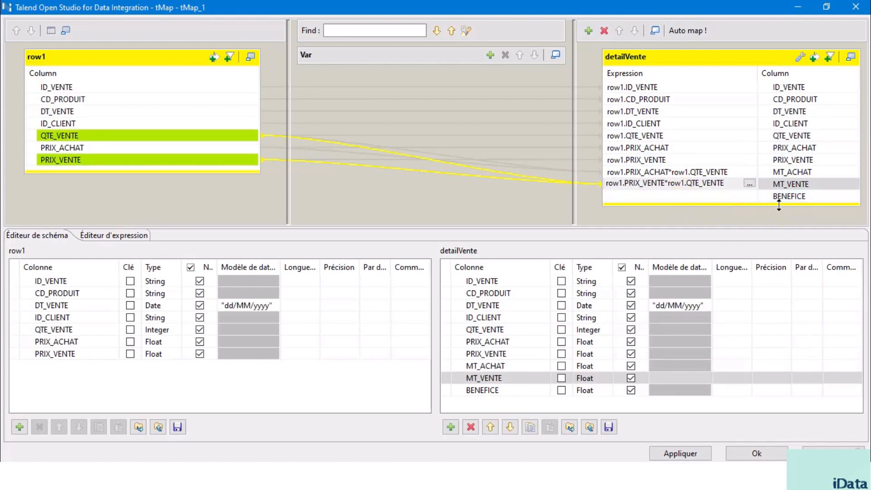
Copy the MT_VENTE expression row1.PRIX_VENTE*row1.QTE_VENTE into the BENEFICE output expression.
left_click(665, 196)
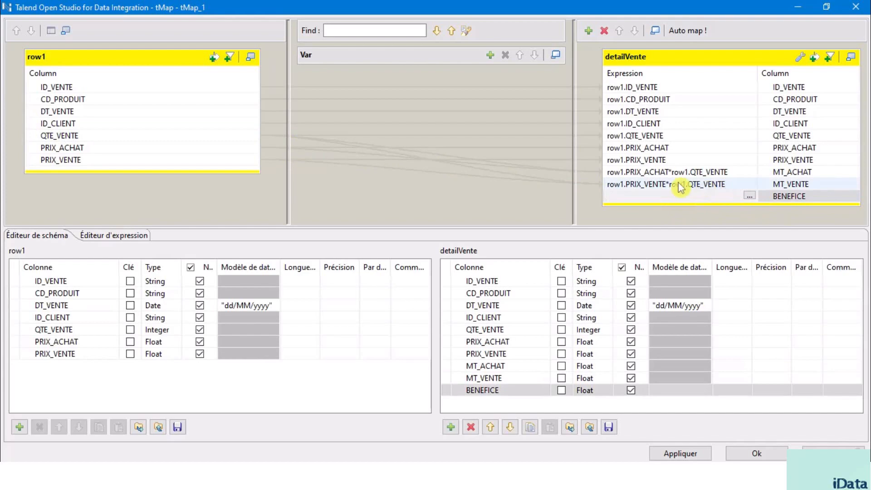
left_click(646, 184)
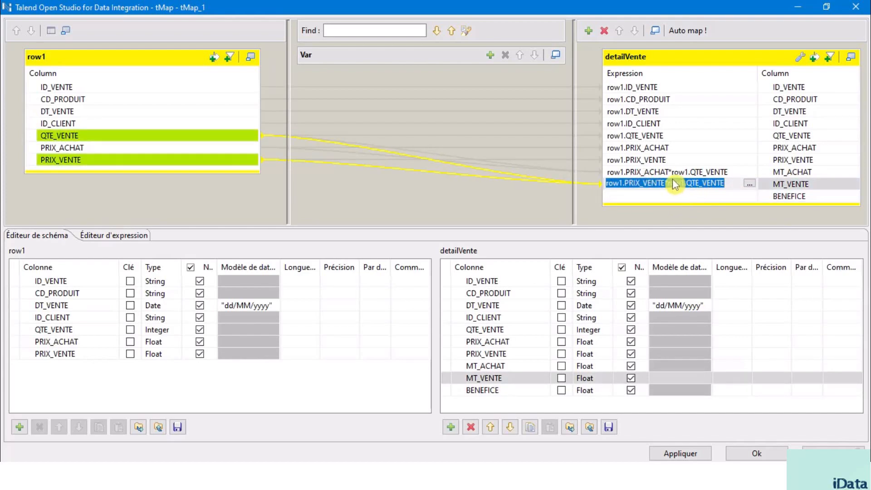
left_click(648, 171)
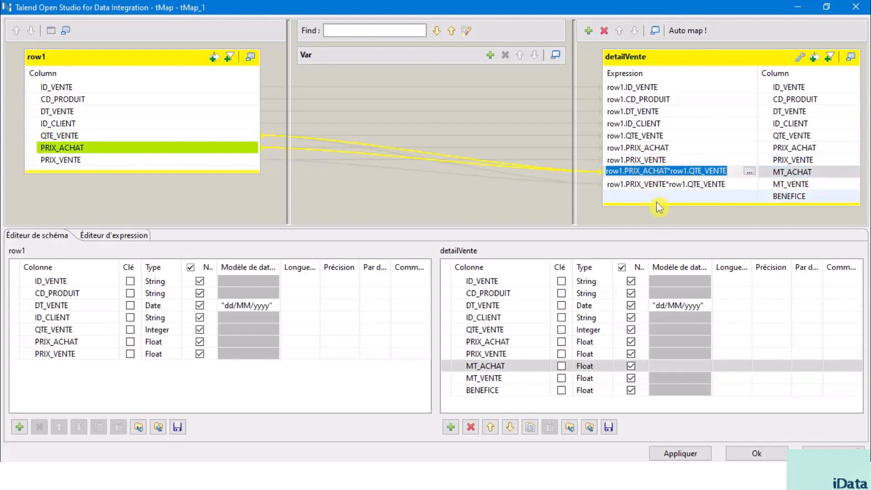
left_click(646, 185)
key("ctrl+c")
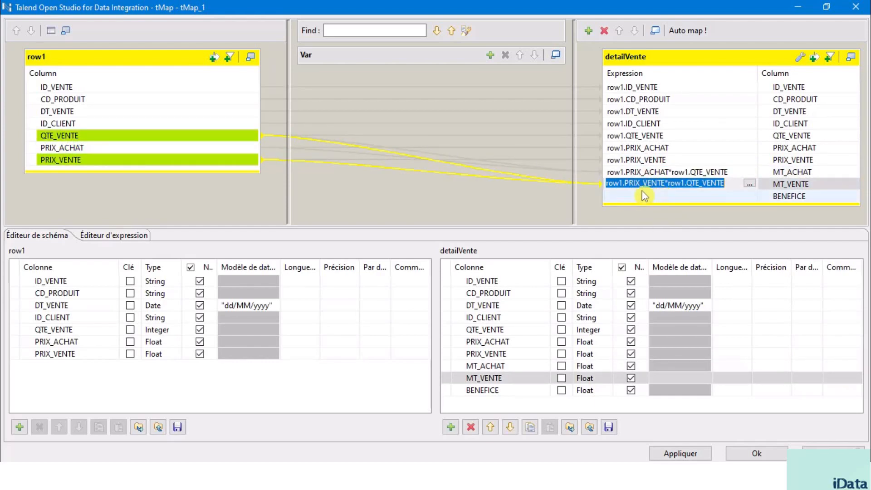
left_click(643, 196)
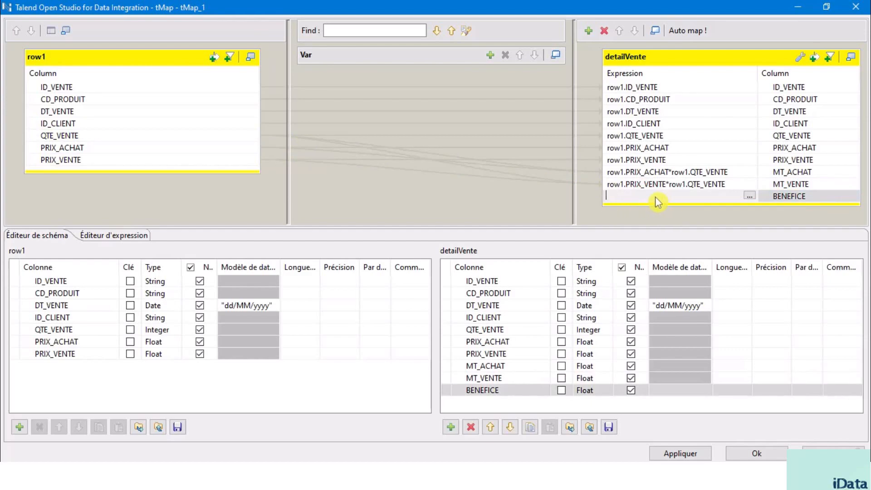
key("ctrl+v")
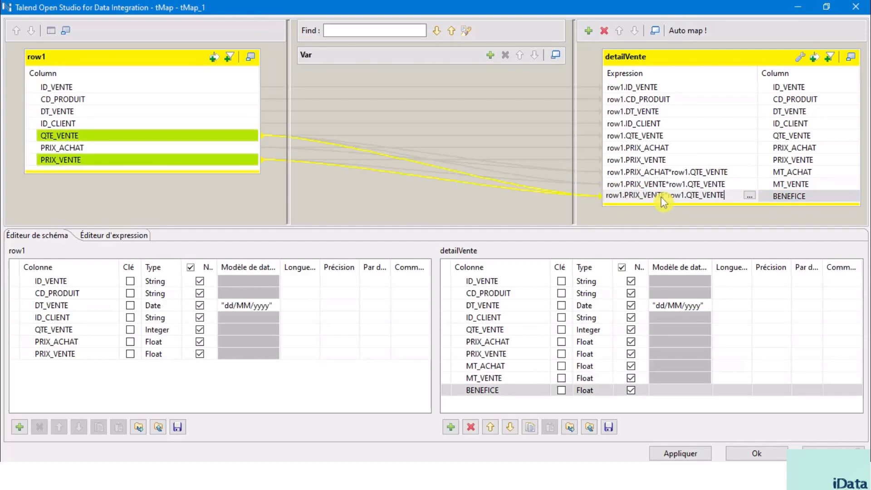
Modify the BENEFICE expression to subtract the purchase price before multiplying: (row1.PRIX_VENTE-row1.PRIX_ACHAT )*row1.QTE_VENTE.
left_click(662, 148)
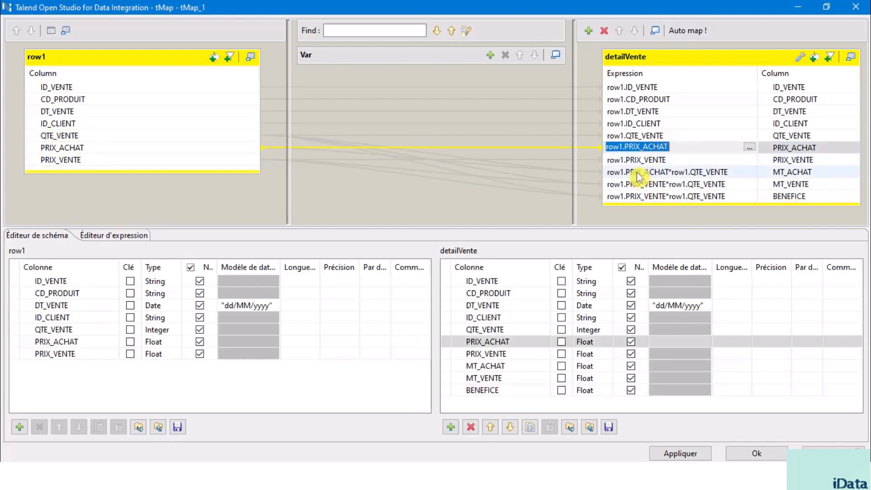
left_click(658, 200)
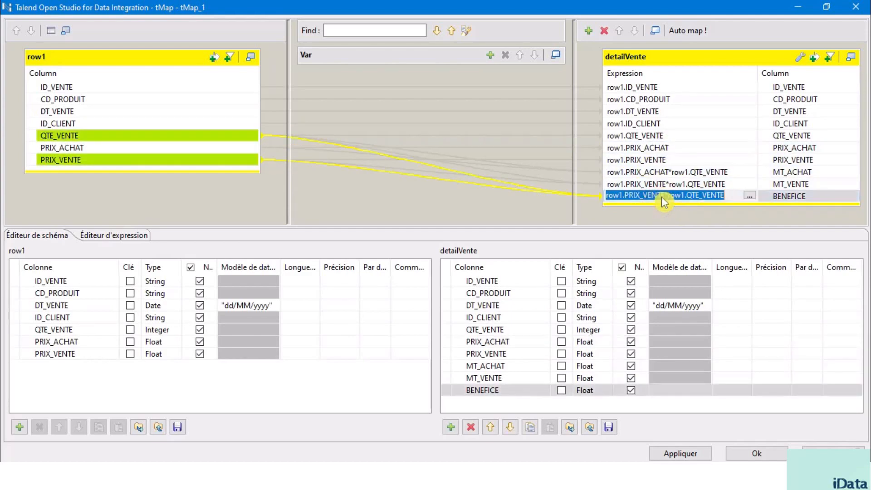
left_click(709, 199)
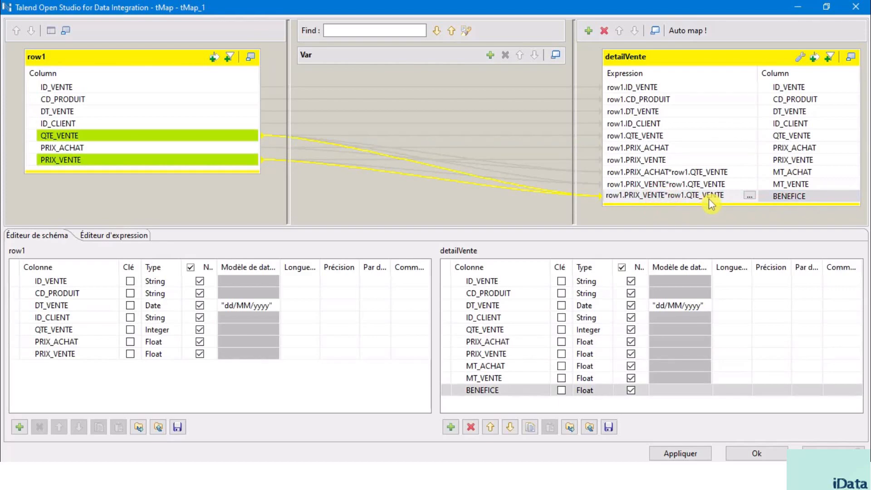
key("BackSpace")
type("-")
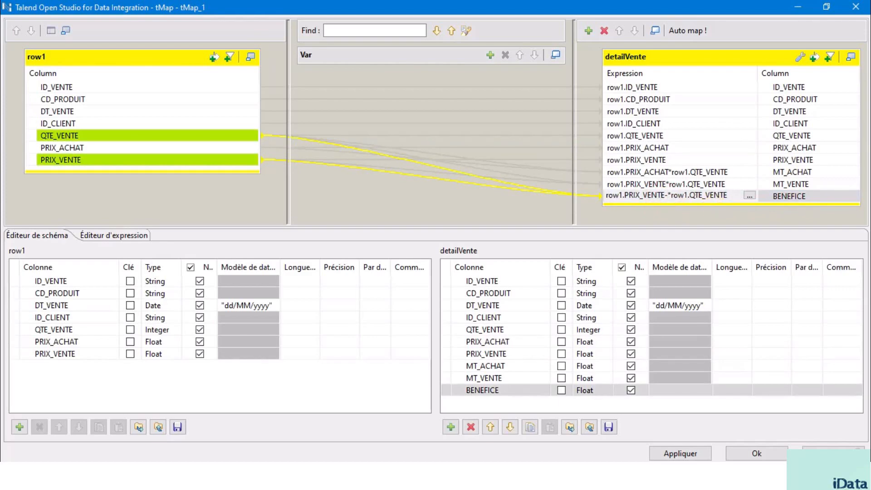
type("row1.PRIX_ACHAT )*r")
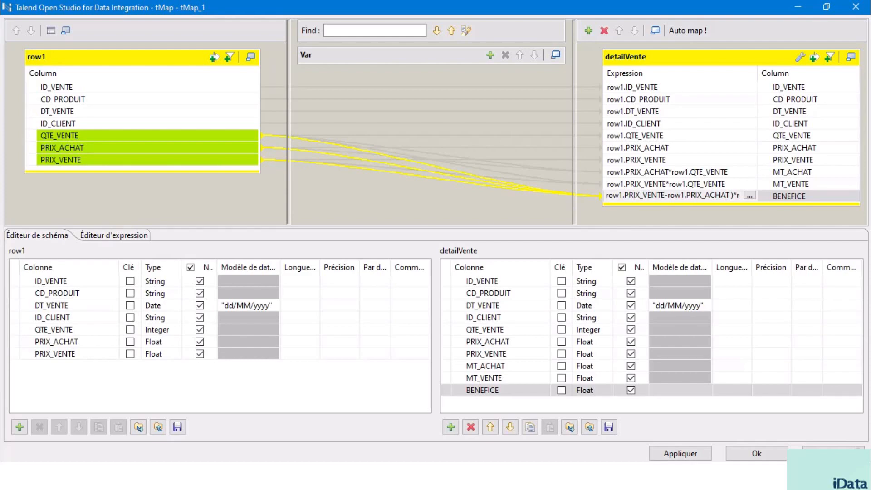
type("(")
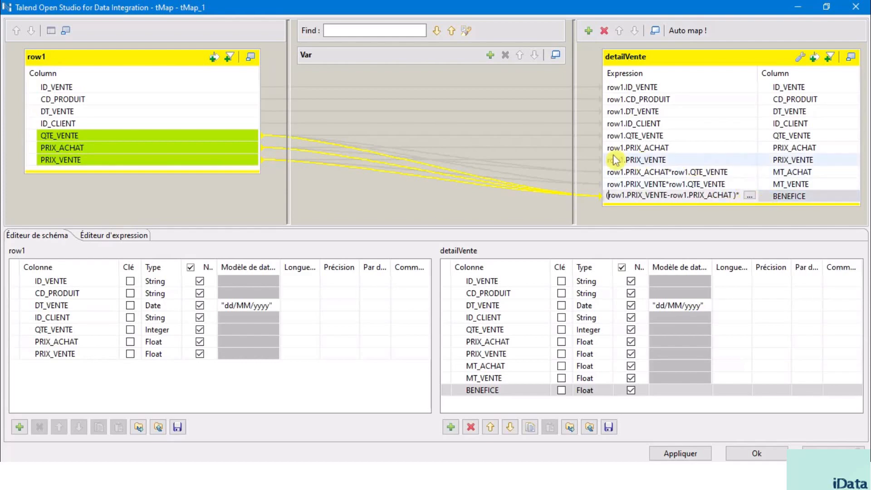
Widen the output area to show the full detailVente expressions, then validate the tMap_1 mapping and return to the job design.
left_click_drag(574, 143, 455, 137)
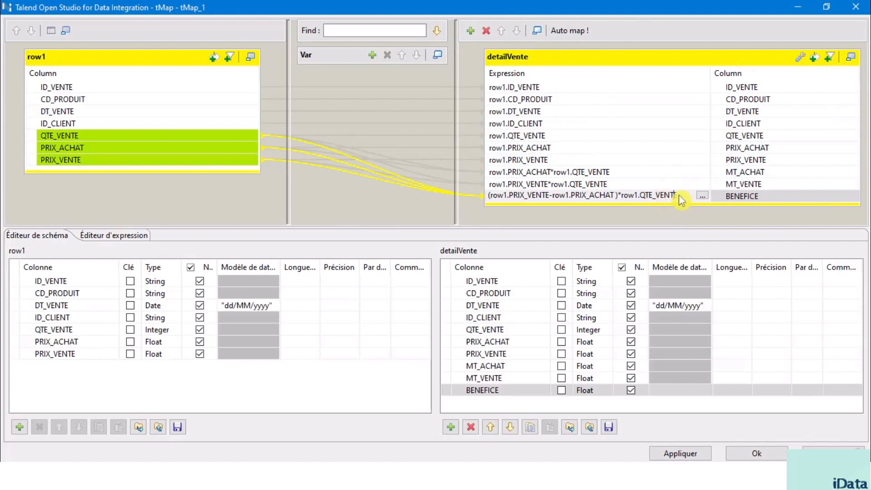
left_click(757, 201)
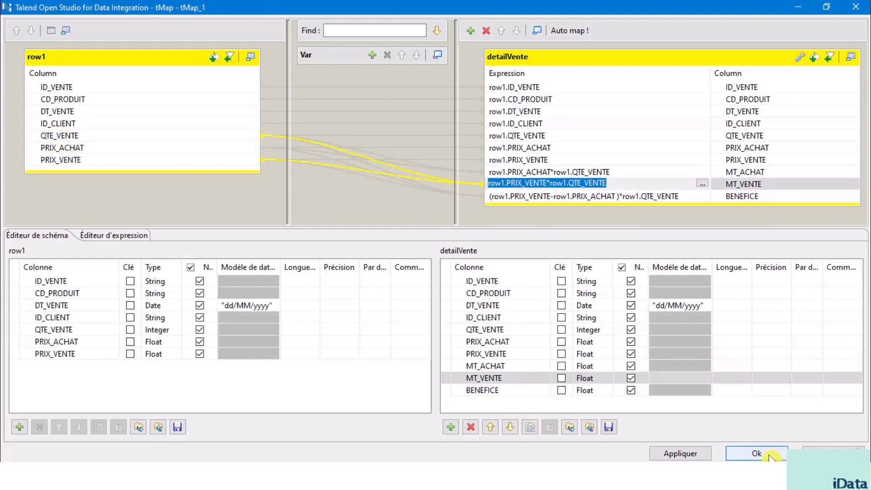
left_click(769, 455)
left_click(244, 117)
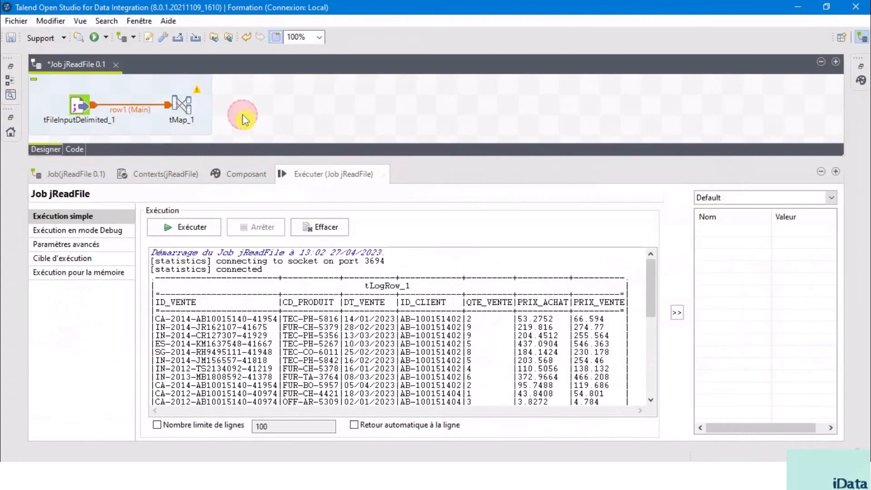
Add a tLogRow component to the job design, spaced out after tMap_1.
type("tlo")
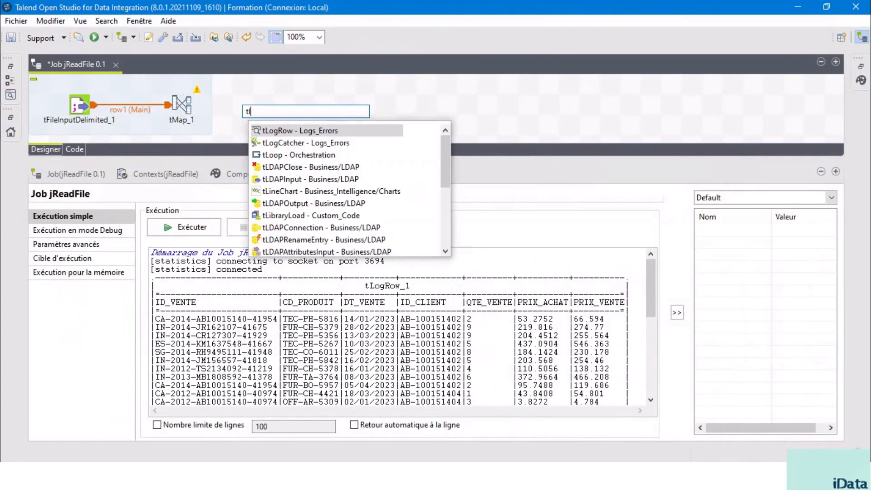
double_click(290, 131)
left_click_drag(245, 108, 286, 108)
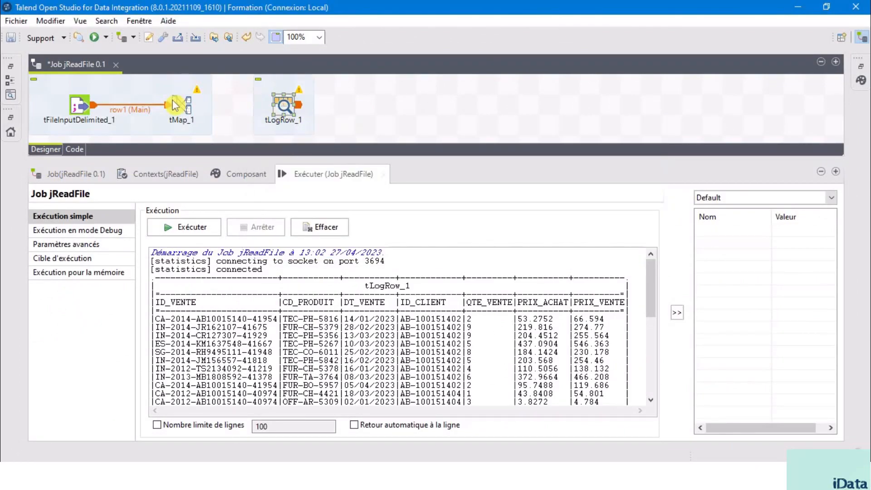
Connect tMap_1 to tLogRow_1 using the detailVente output row.
left_click(185, 108)
right_click(185, 108)
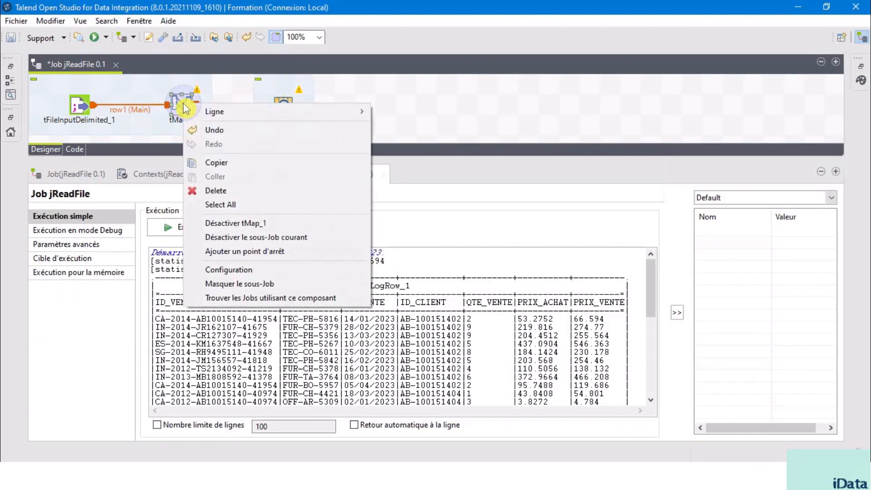
mouse_move(237, 111)
left_click(394, 113)
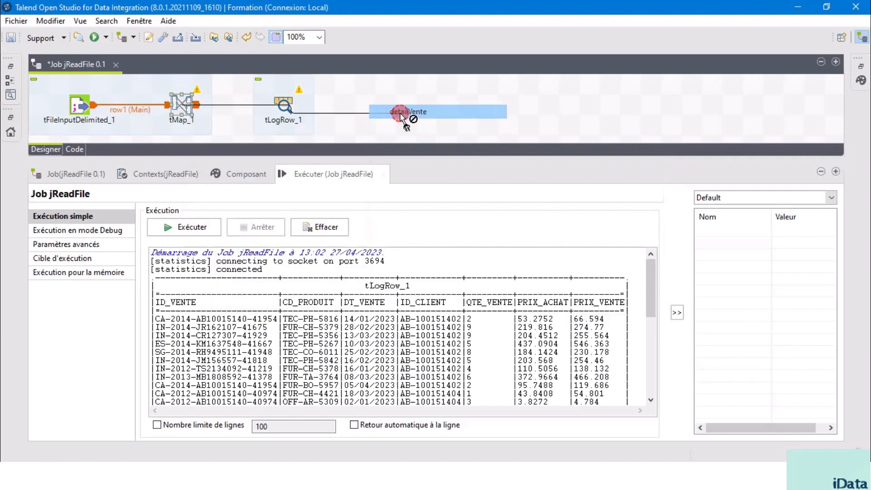
left_click(286, 107)
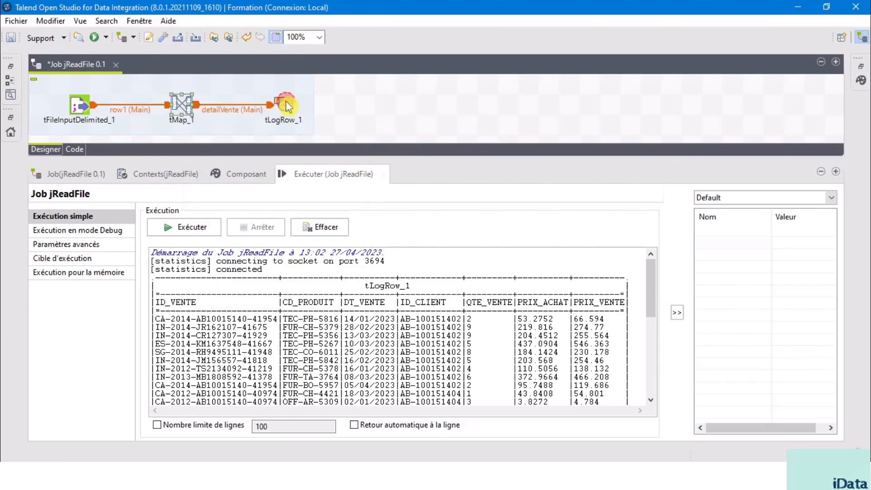
Set the display mode of tLogRow_1 to Table (afficher les valeurs dans des cellules).
left_click(285, 108)
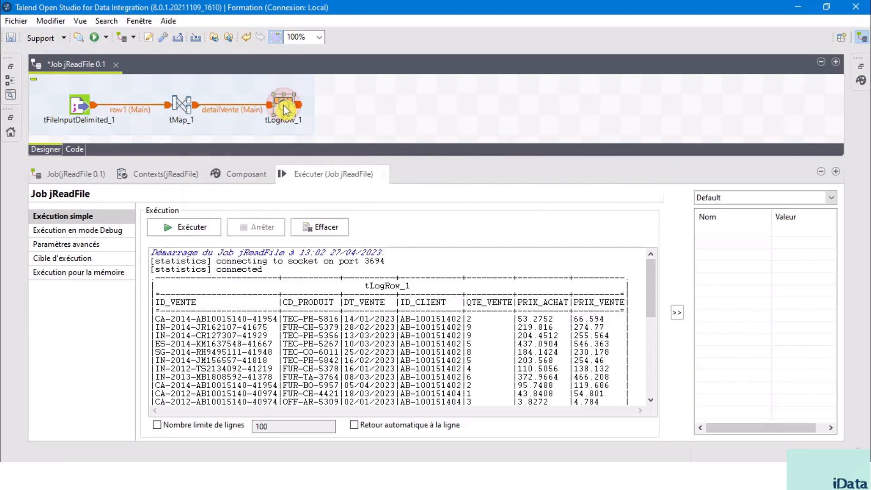
left_click(247, 177)
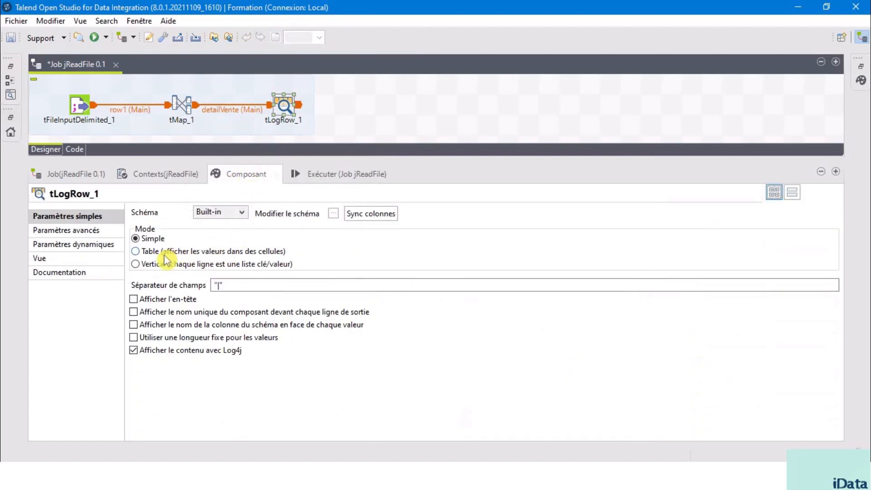
left_click(218, 251)
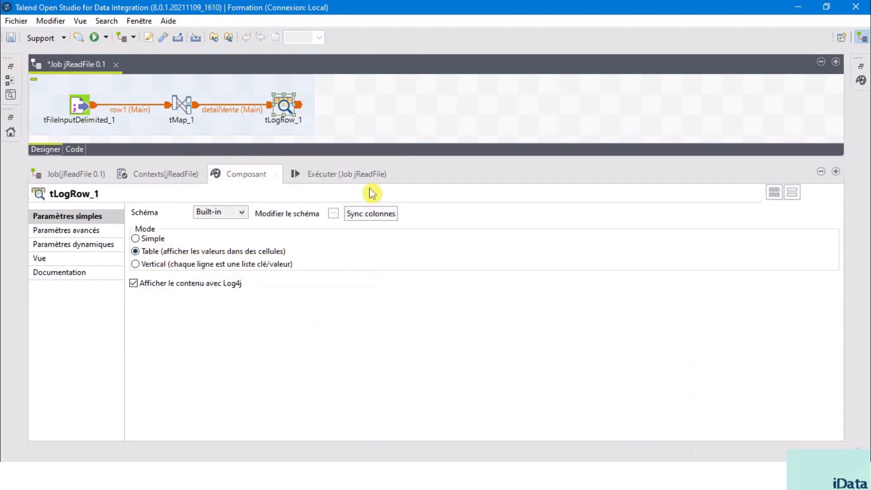
Run the job jReadFile and examine the MT_ACHAT, MT_VENTE and BENEFICE columns in the execution output.
left_click(333, 175)
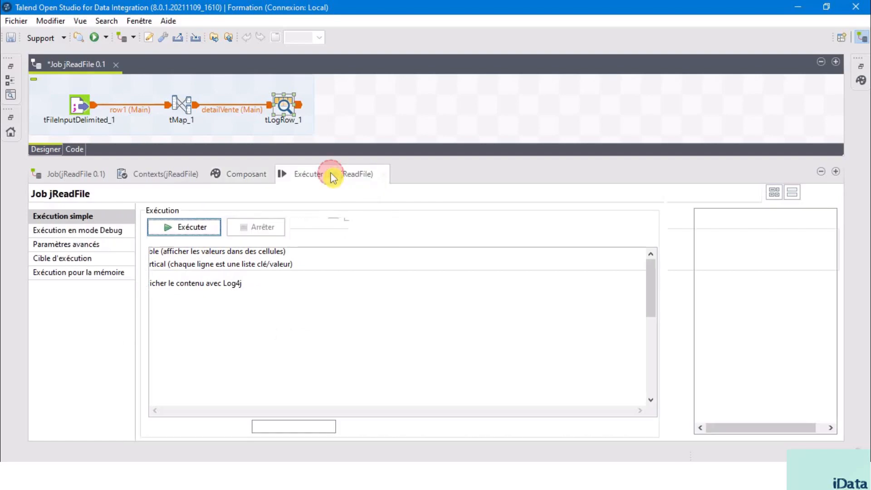
left_click(193, 230)
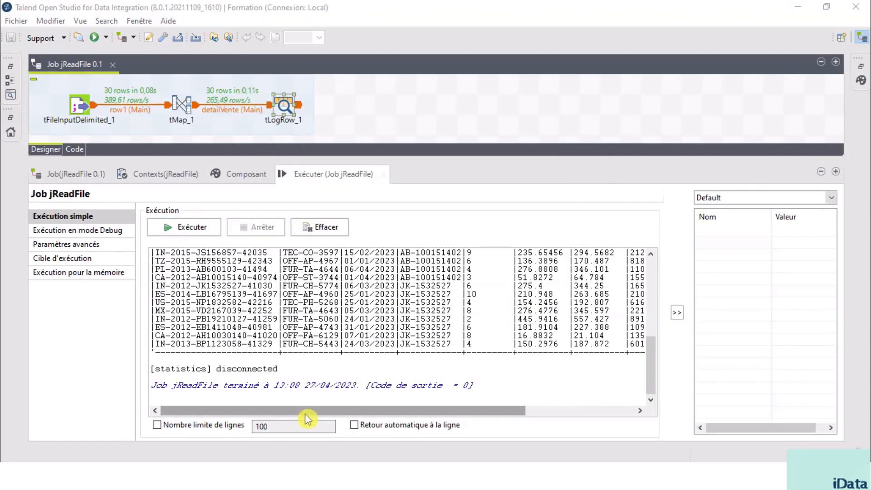
left_click_drag(305, 410, 459, 424)
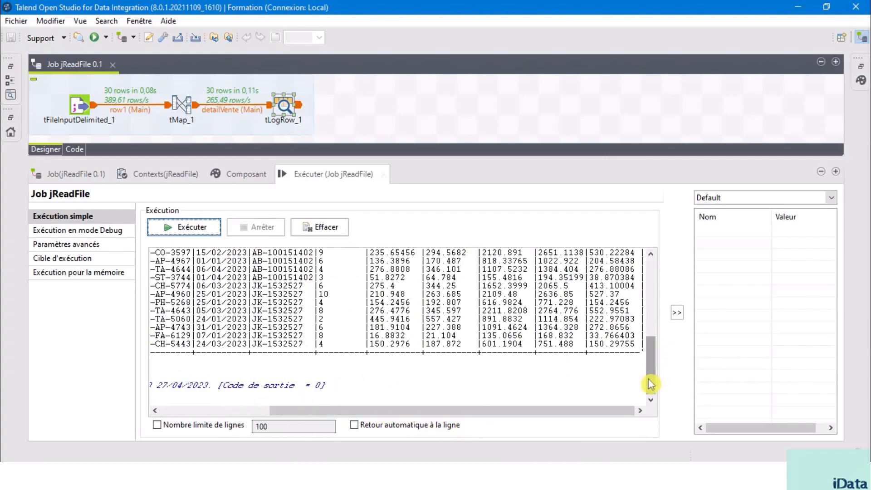
left_click_drag(651, 383, 654, 287)
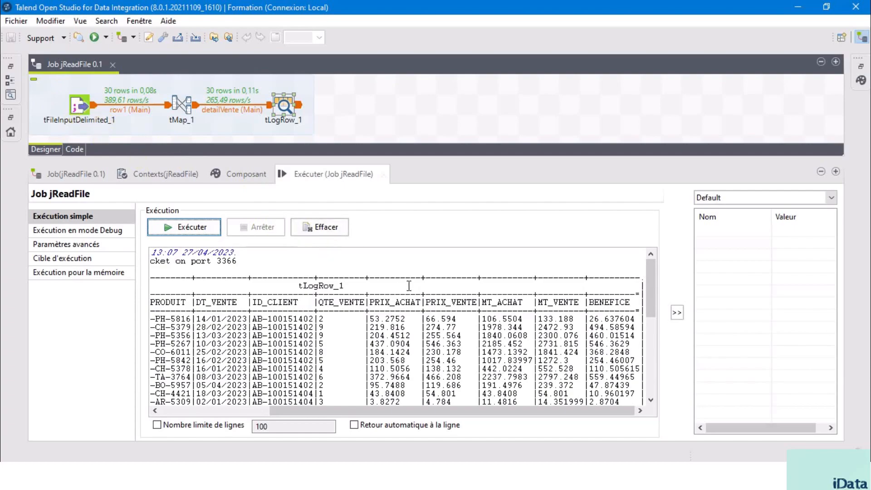
left_click(497, 301)
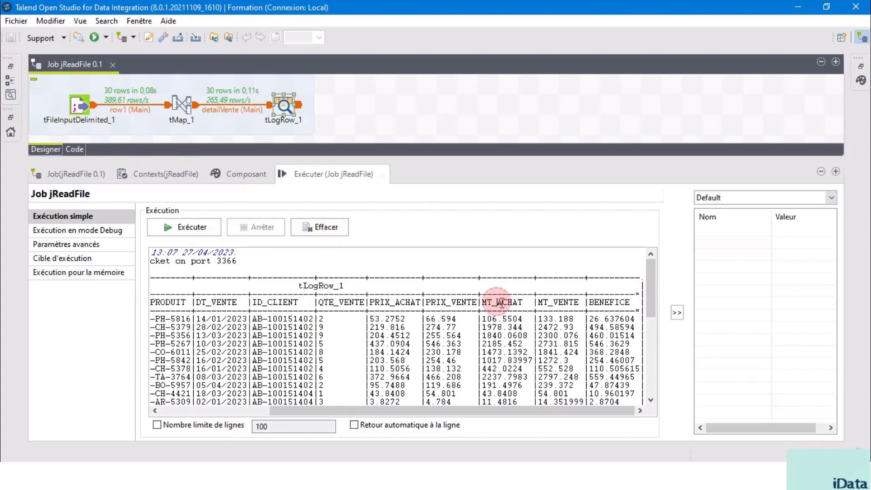
left_click(550, 302)
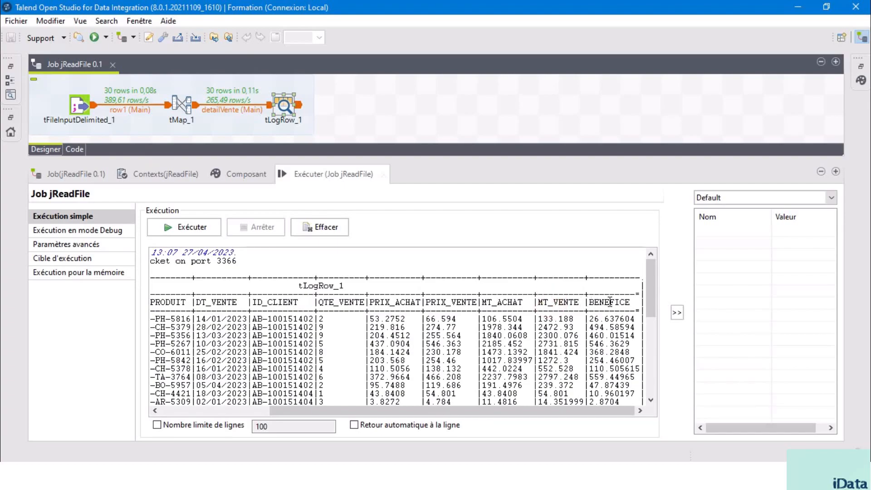
left_click(611, 302)
Move tLogRow_1 closer to tMap_1 and add a tBufferOutput component after it.
left_click_drag(290, 106, 269, 105)
left_click(348, 110)
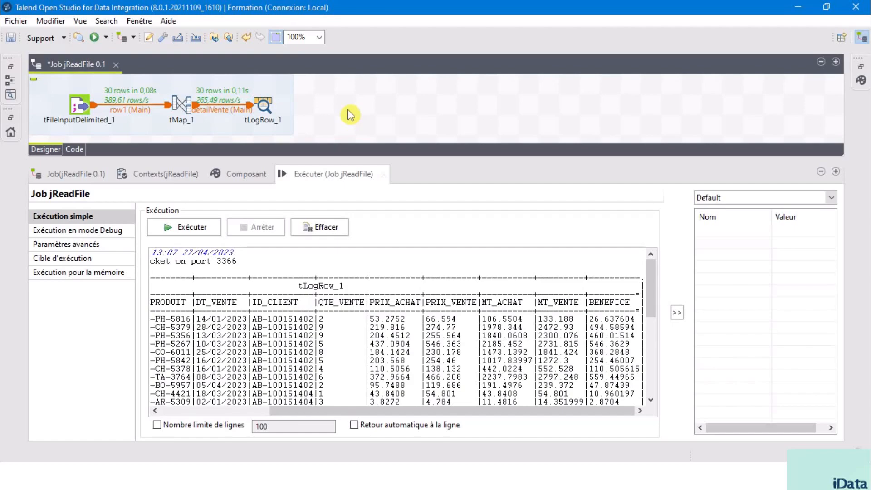
type("tbu")
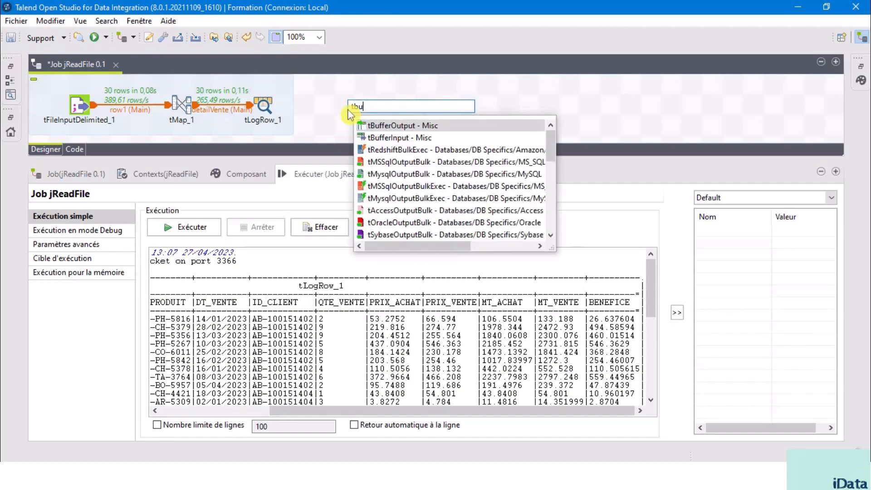
double_click(411, 126)
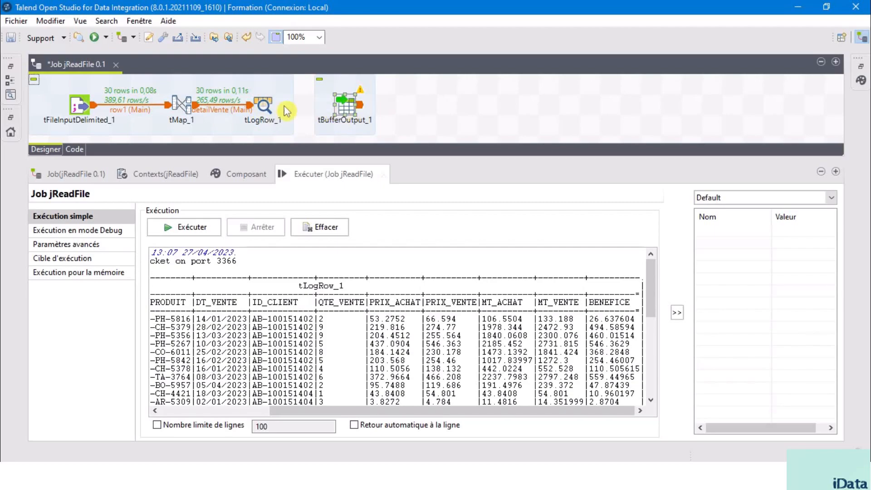
Connect tLogRow_1 to tBufferOutput_1 with a Principal row link.
right_click(266, 106)
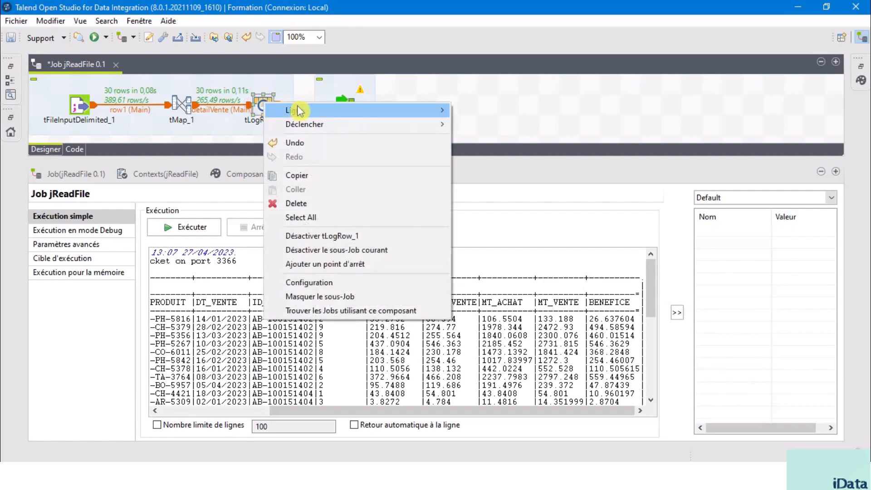
mouse_move(319, 112)
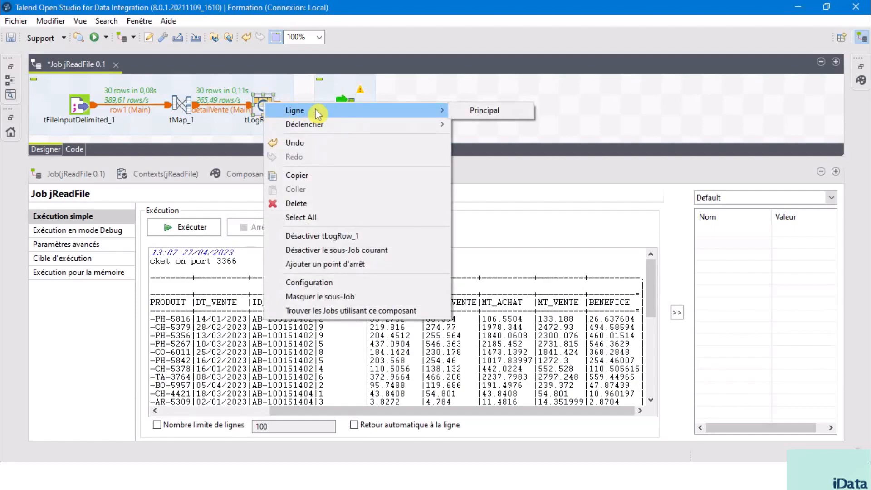
left_click(484, 111)
left_click(346, 108)
left_click(347, 110)
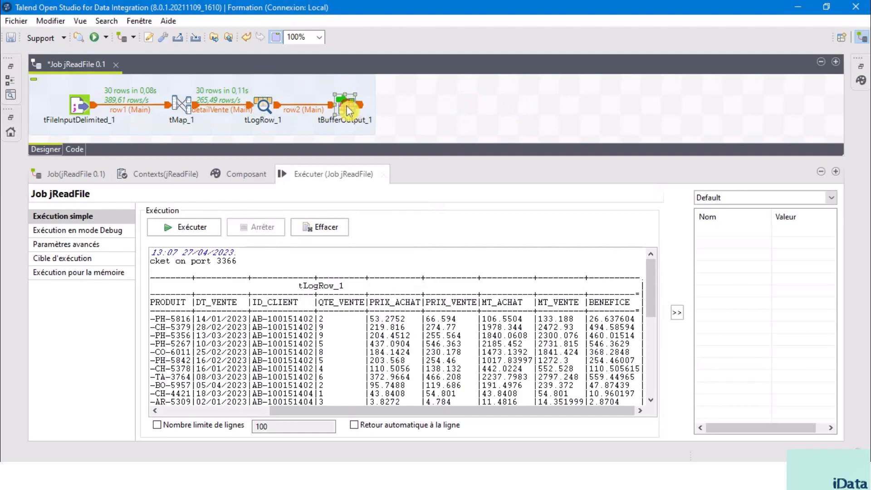
Review the input and output schema of tBufferOutput_1, accept it and save the job.
double_click(347, 110)
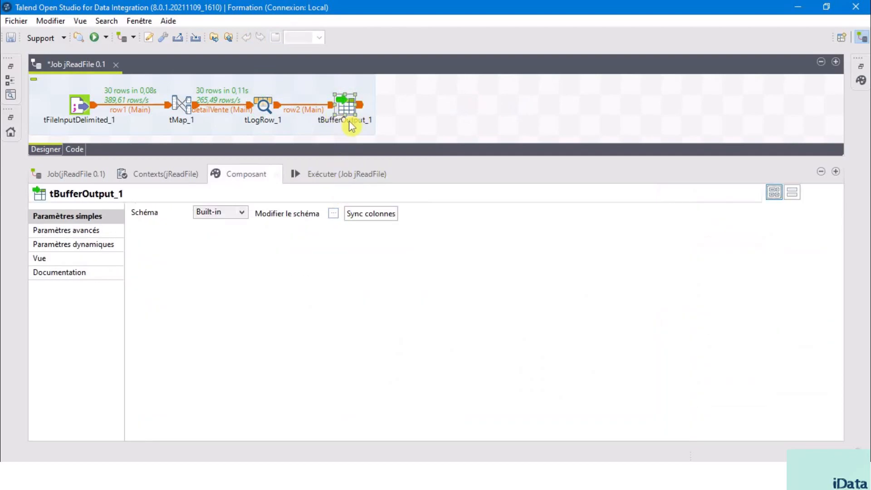
left_click(333, 213)
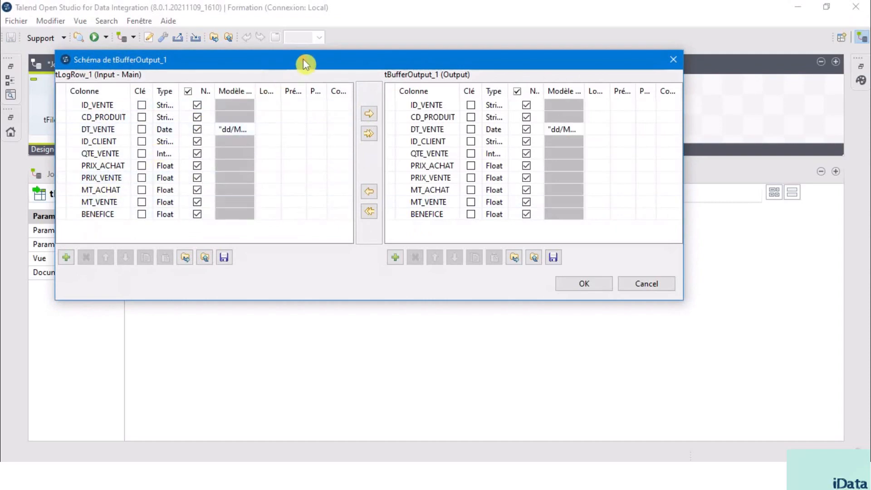
left_click_drag(305, 64, 335, 164)
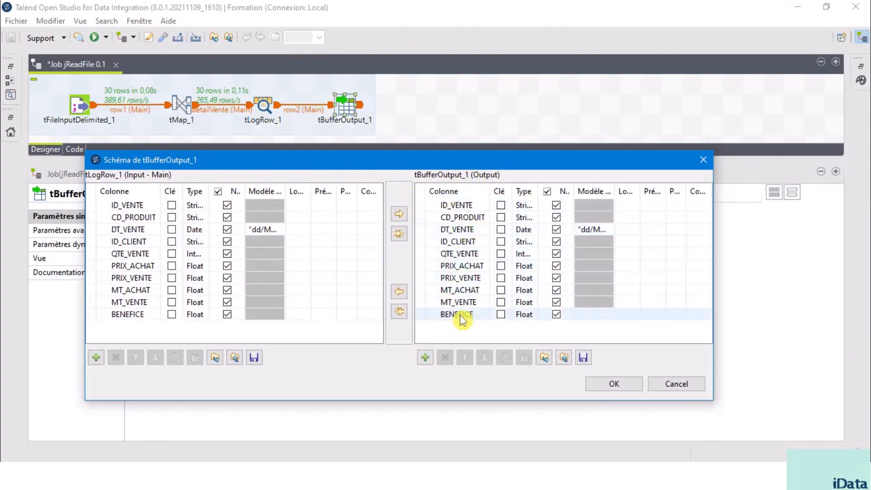
left_click(617, 385)
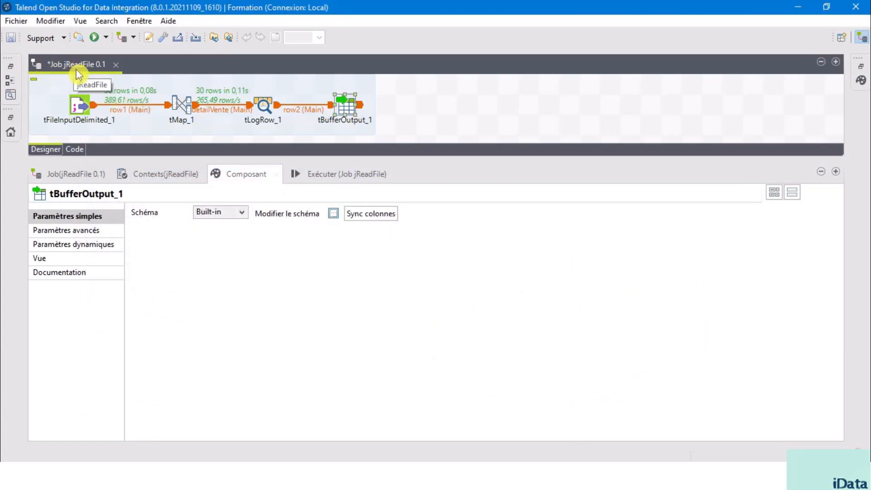
left_click(10, 40)
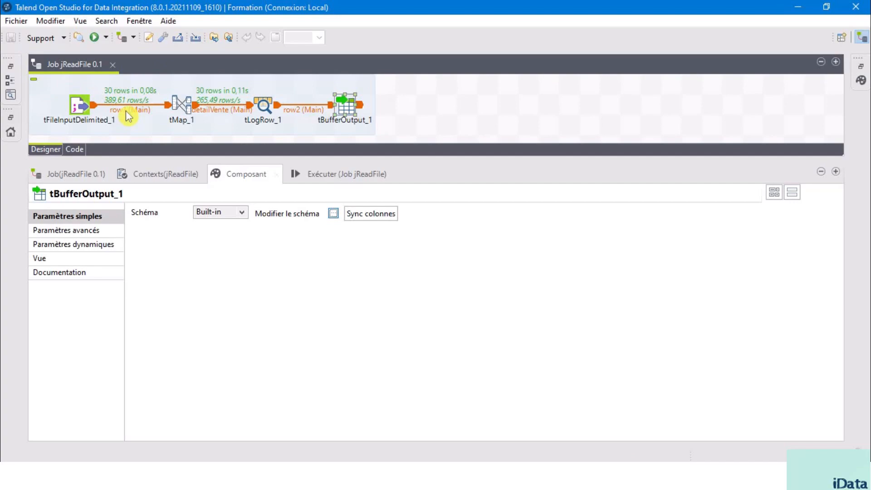
Review the settings of tFileInputDelimited_1, tMap_1 and tLogRow_1, then the job's execution output.
left_click(80, 107)
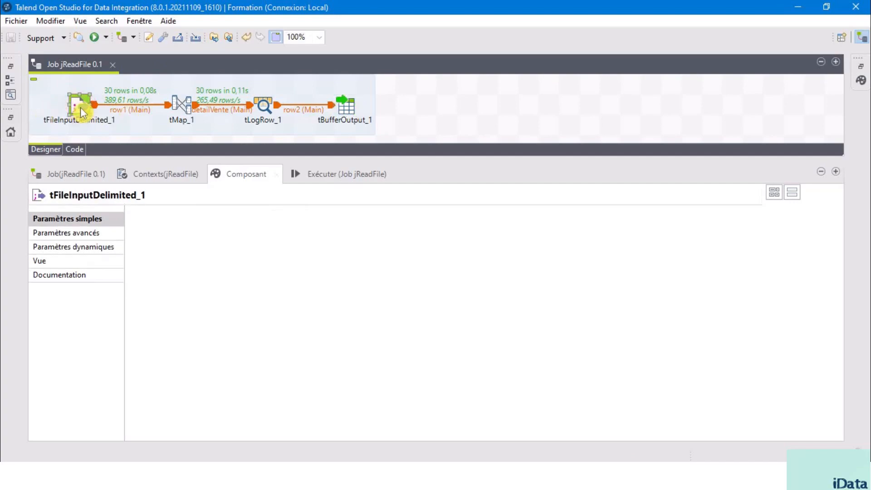
left_click(181, 110)
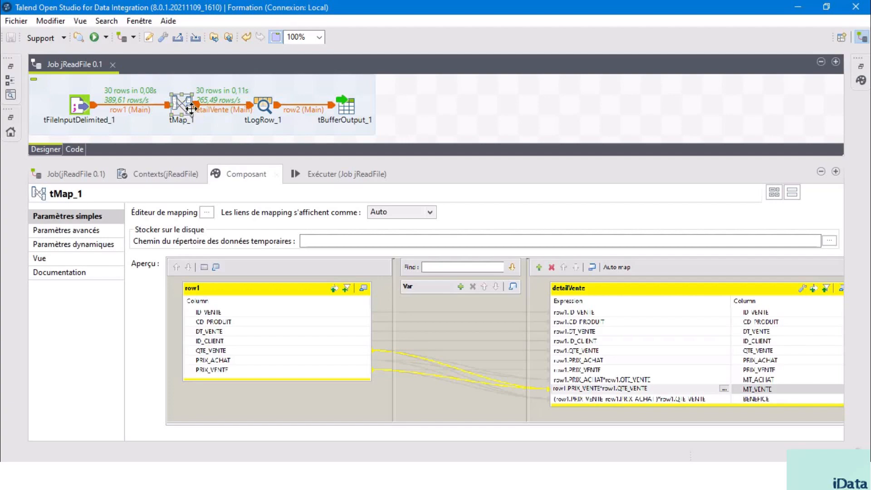
left_click(262, 108)
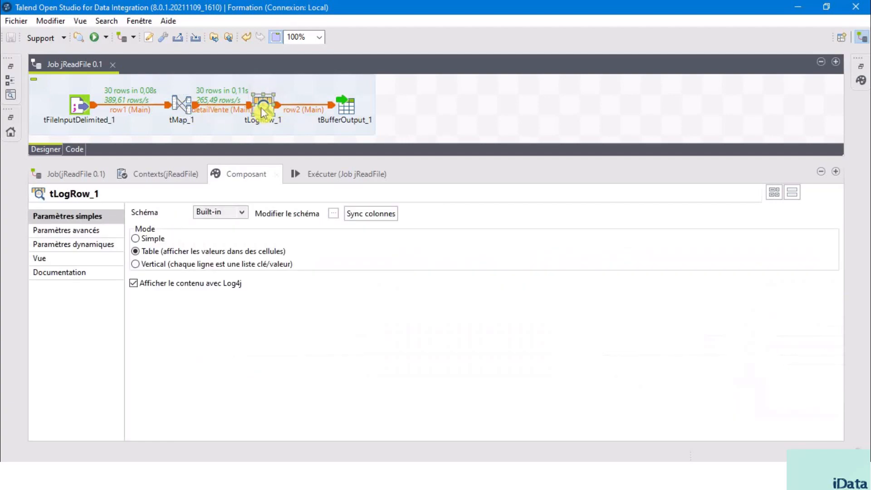
left_click(315, 175)
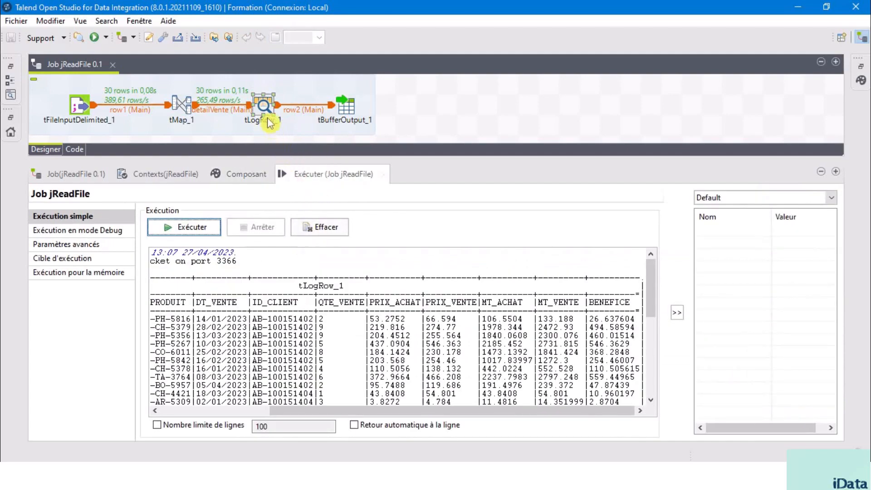
Deactivate the tLogRow_1 component and run the job jReadFile without it.
right_click(265, 109)
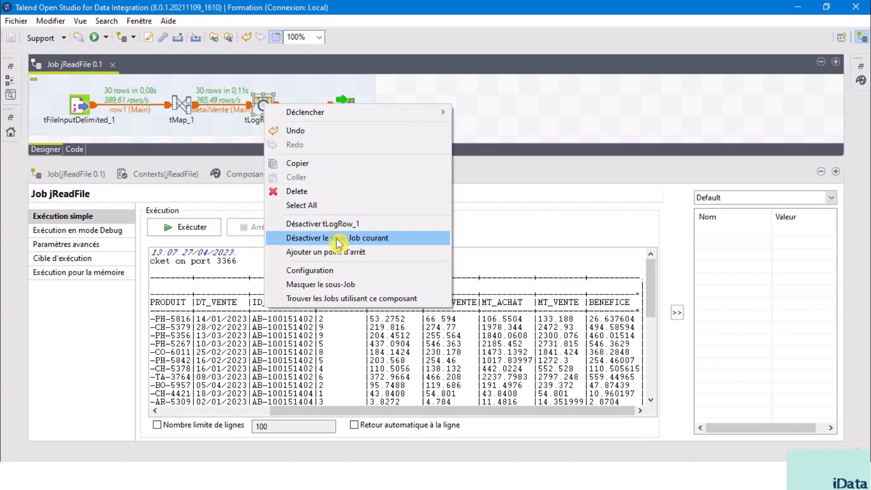
left_click(556, 97)
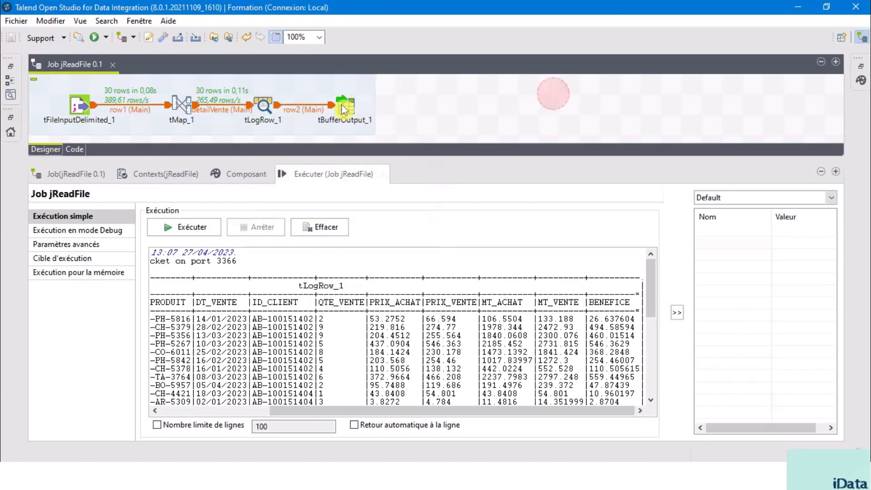
right_click(266, 108)
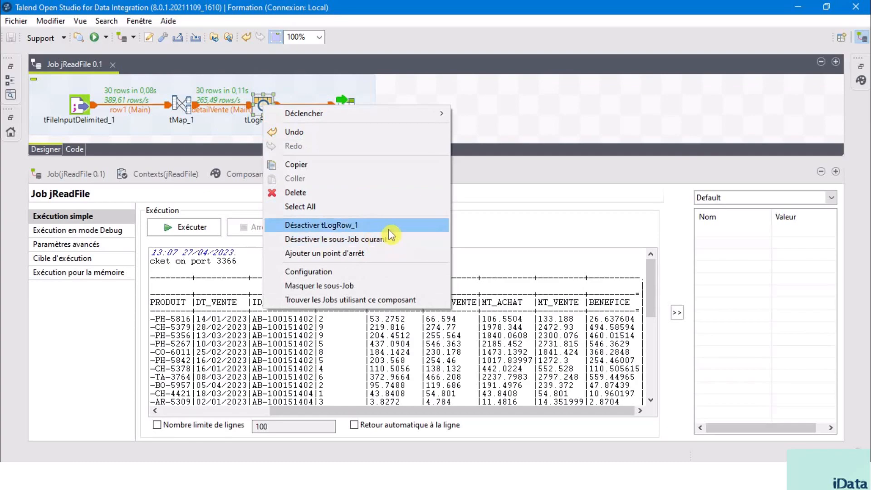
left_click(373, 227)
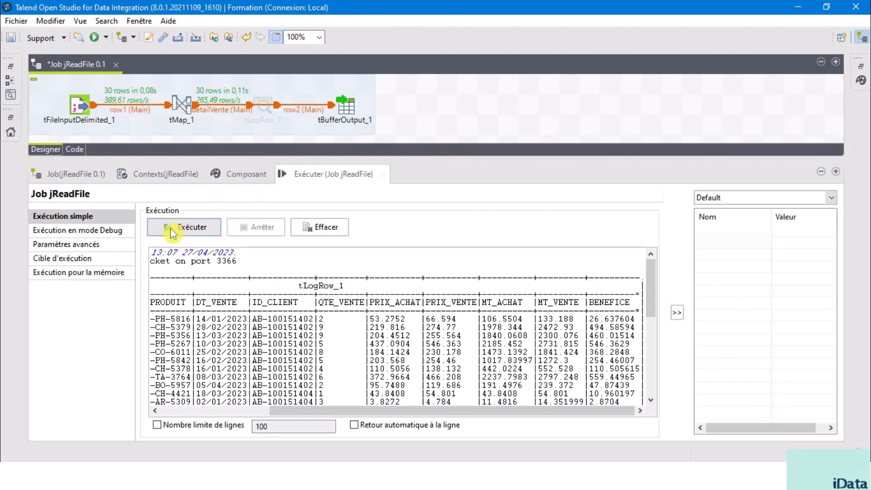
left_click(182, 228)
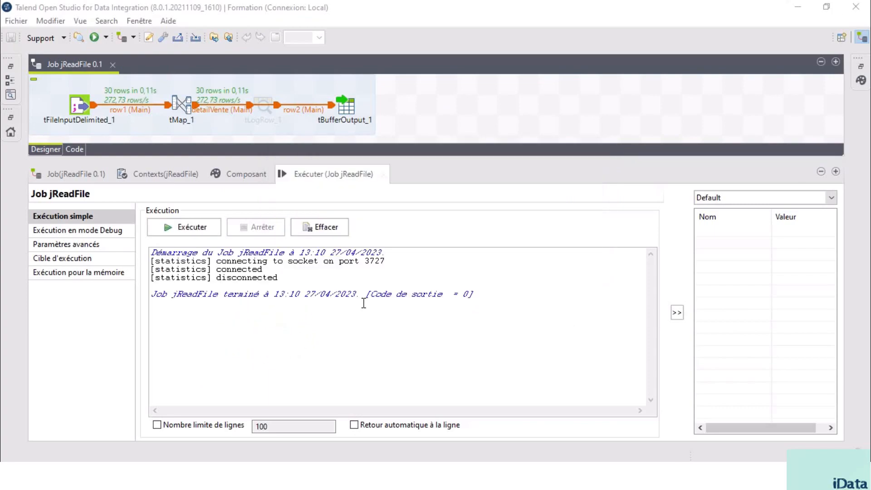
Create a new job named jGenerateExcelReport in the OtherJob folder of the repository.
left_click(10, 71)
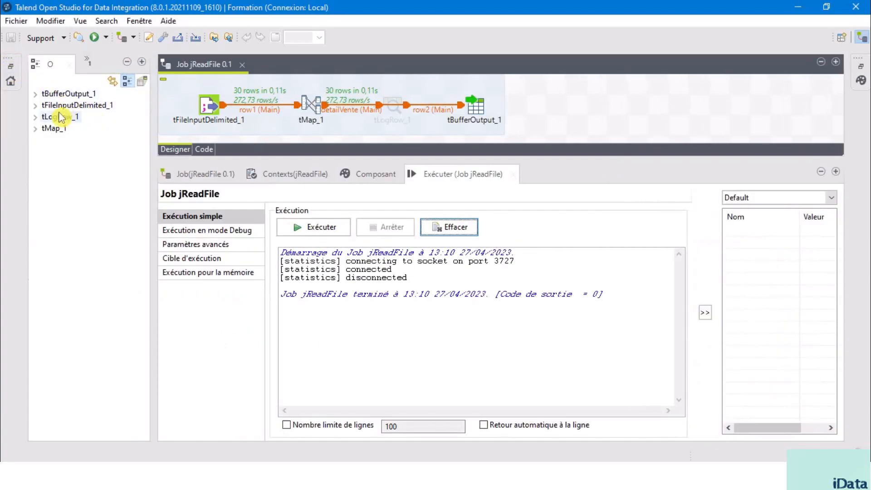
left_click(10, 71)
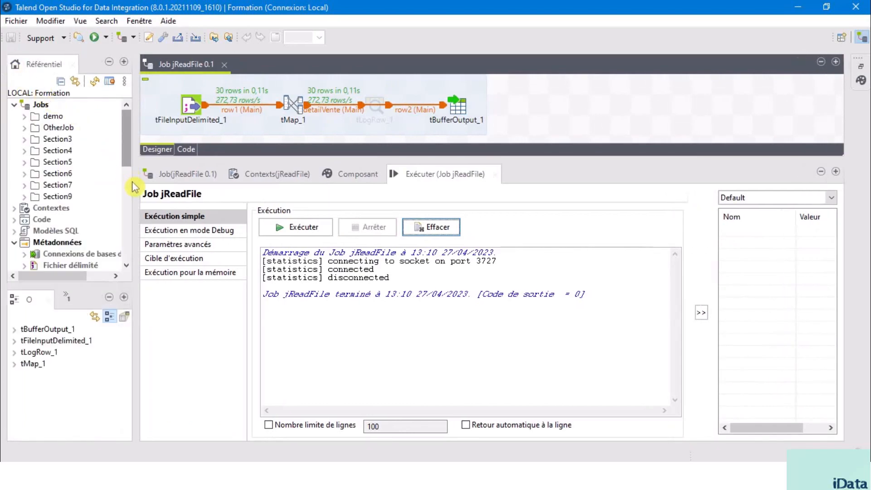
left_click_drag(137, 186, 154, 194)
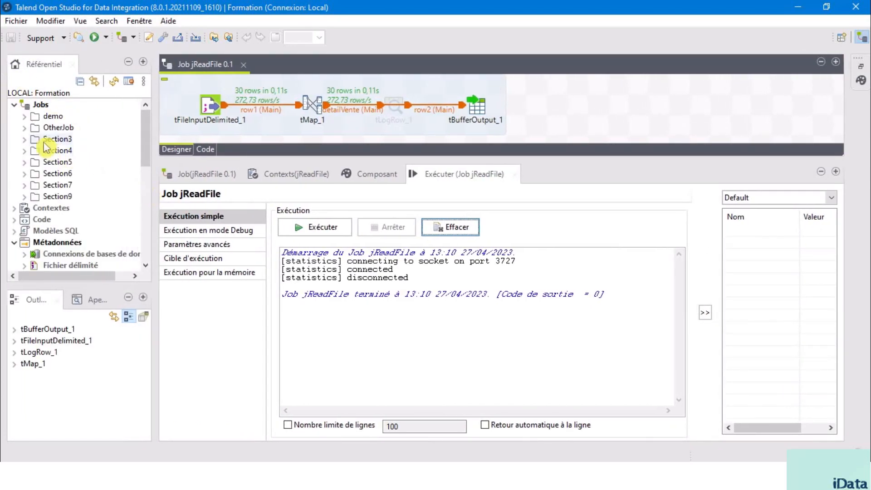
left_click(56, 130)
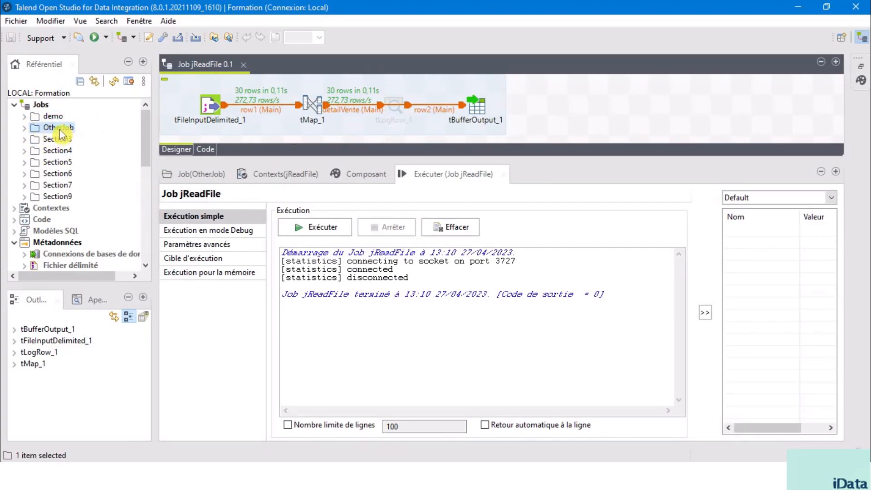
right_click(61, 135)
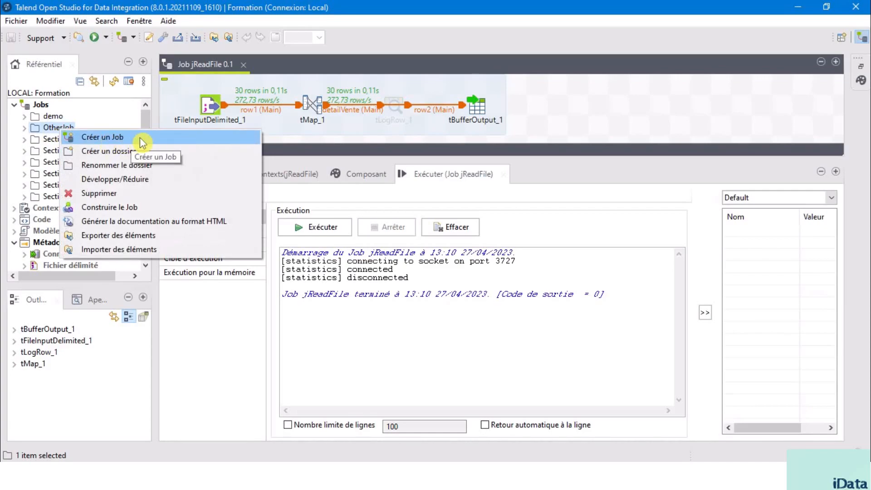
left_click(120, 142)
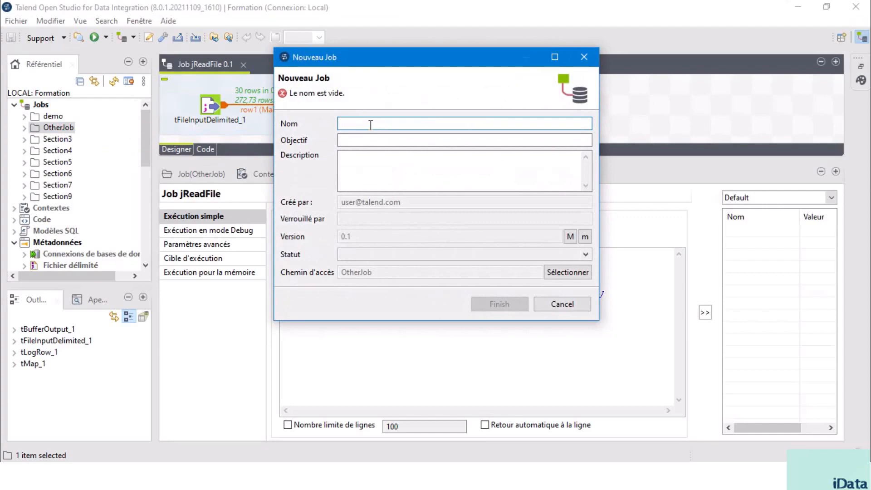
type("jGenerateExcelReport")
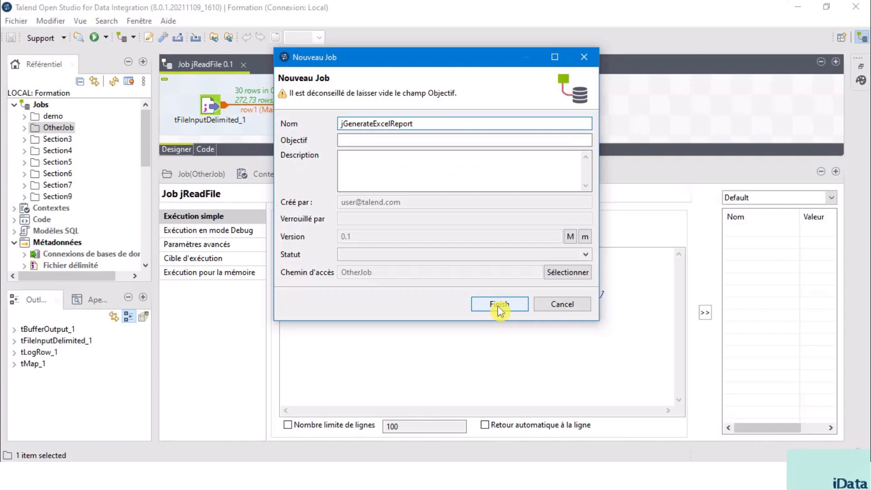
left_click(499, 310)
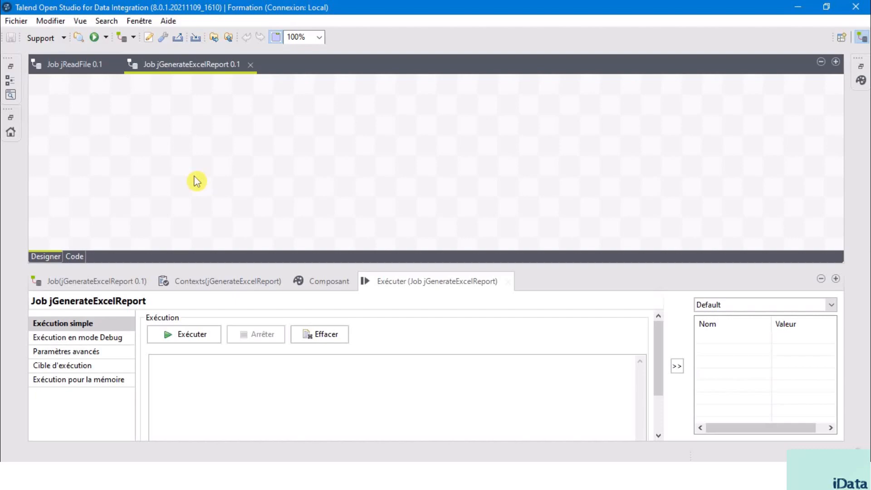
Add a tFileCopy component to the jGenerateExcelReport job and show its settings.
left_click(174, 129)
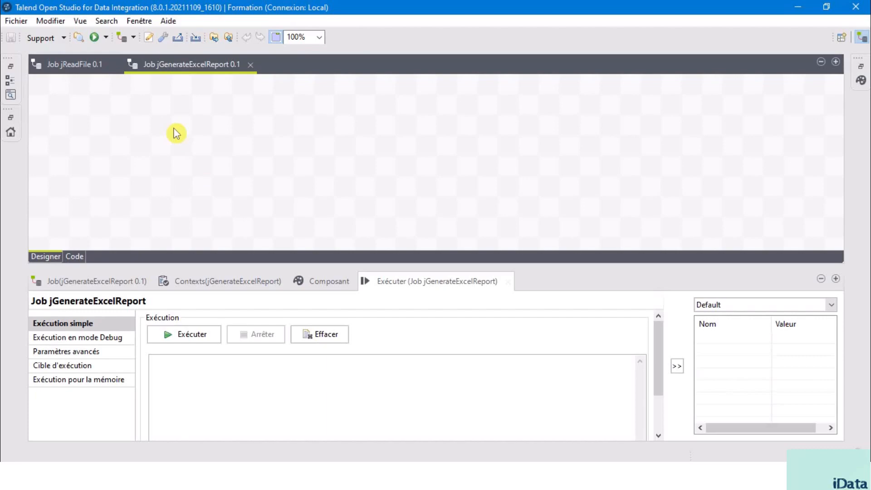
type("tf")
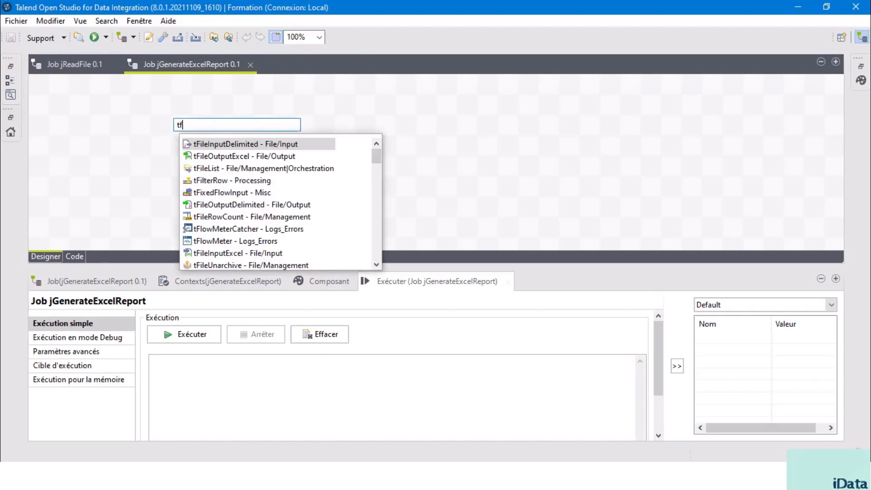
type("ile")
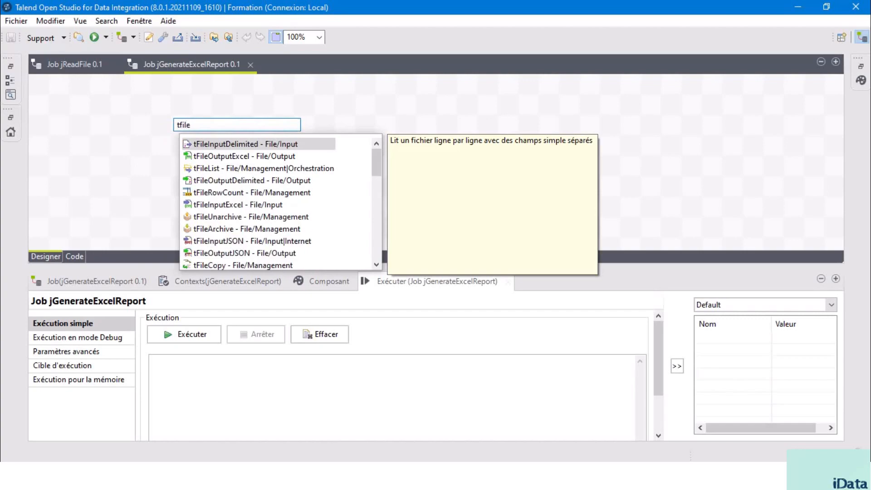
type("c")
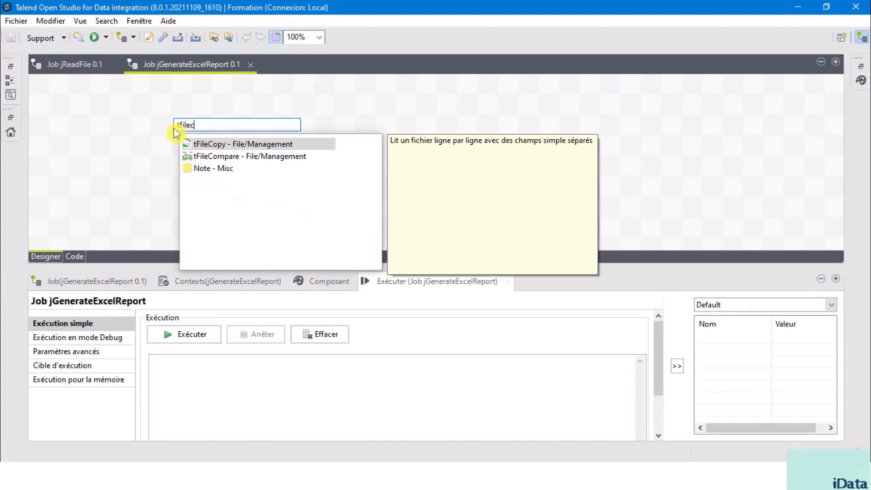
double_click(250, 147)
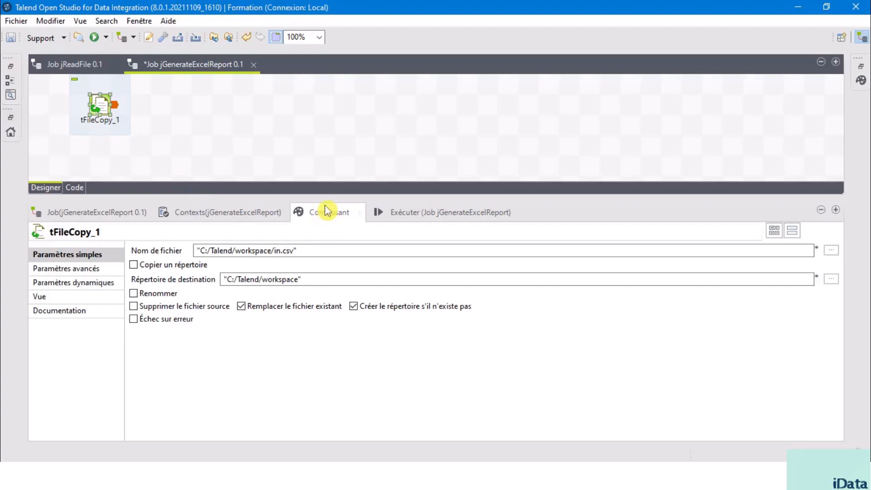
Set the source file of tFileCopy_1 to MODEL_VENTE_PAR_CLIENT.xlsx from the folder C:/Formation Talend/Other Files.
left_click(321, 250)
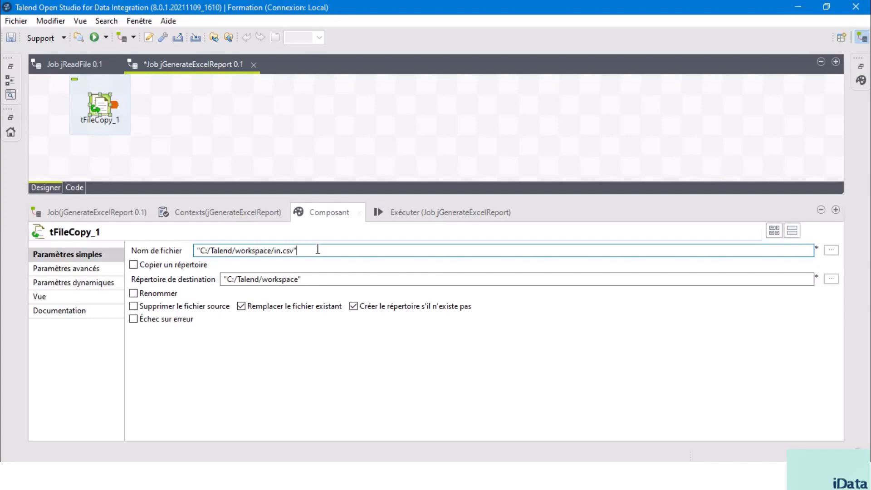
left_click(833, 253)
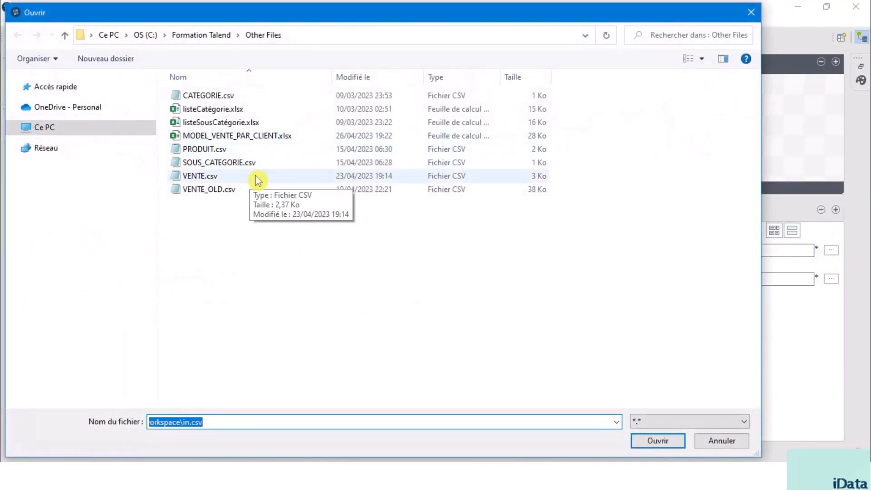
left_click(305, 136)
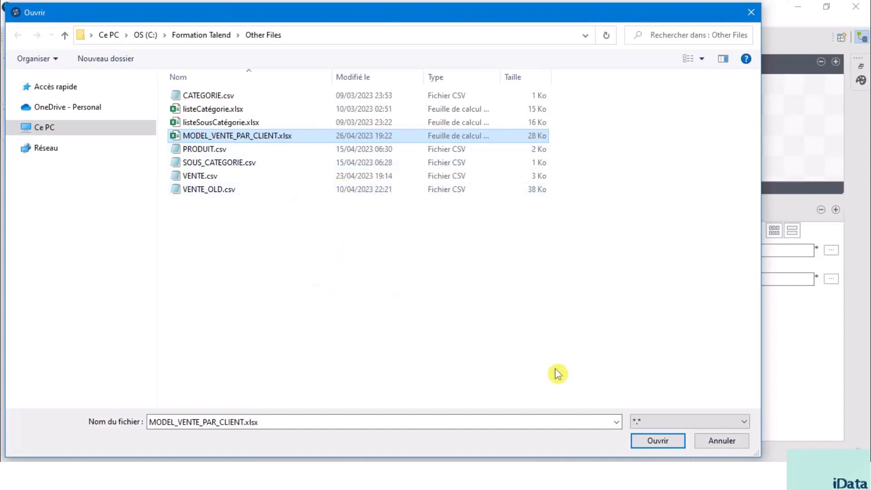
left_click(657, 440)
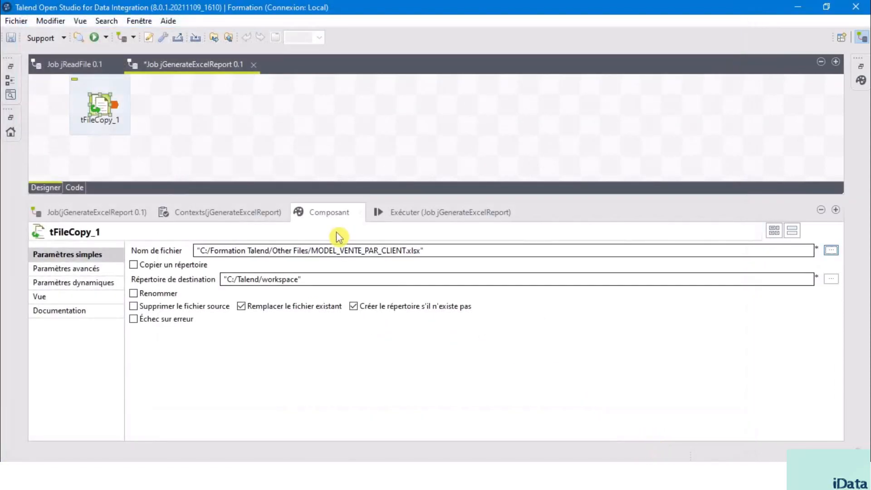
left_click(310, 252)
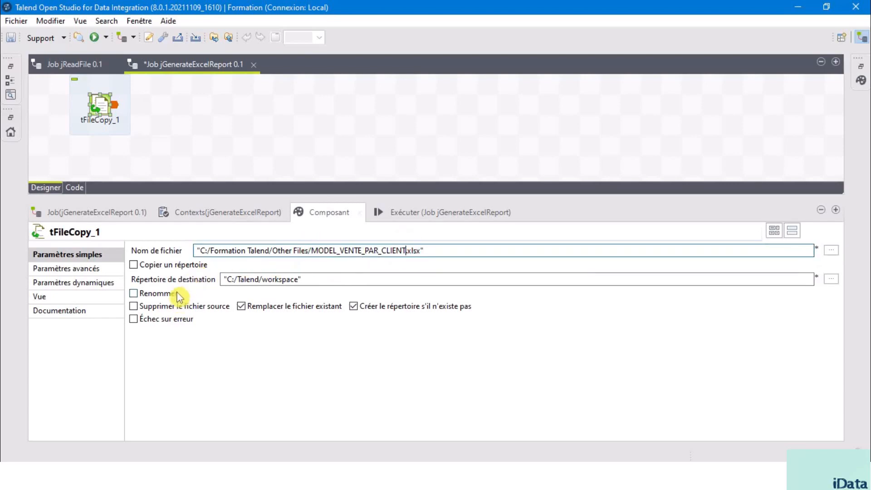
Set the destination directory of tFileCopy_1 to "C:/Formation Talend/Other Files", reusing the folder part of the source path.
left_click(315, 280)
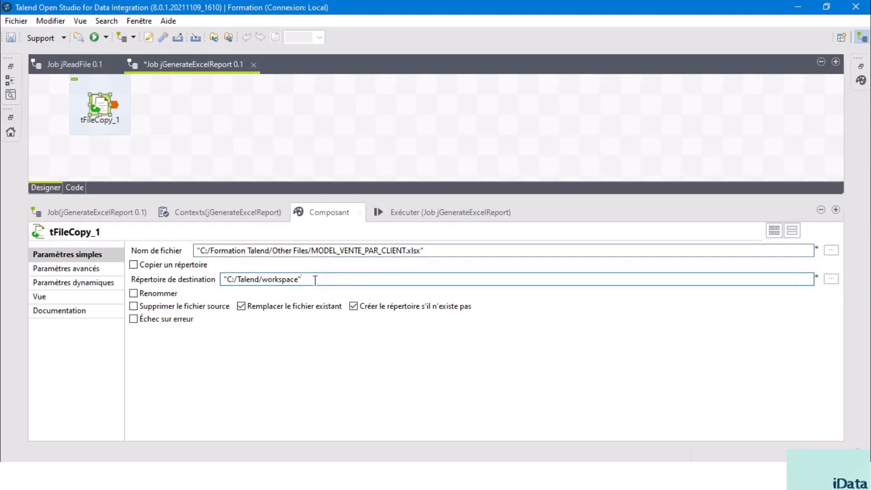
left_click(433, 251)
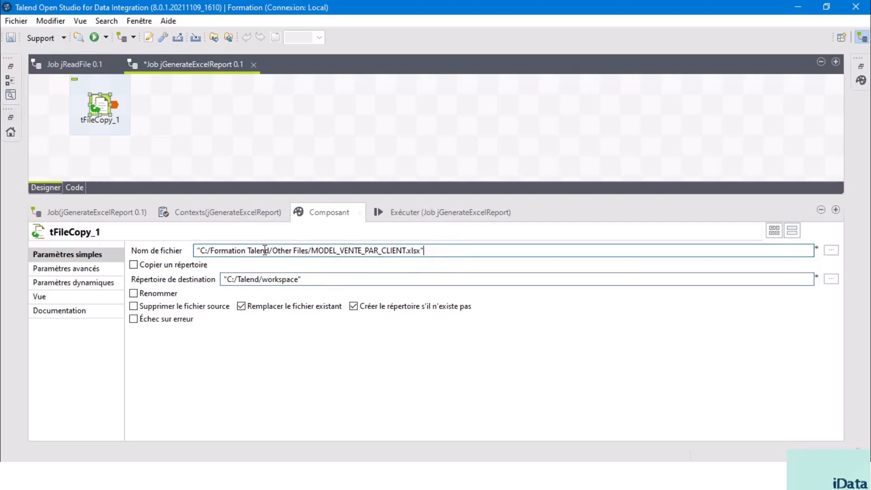
left_click(201, 250, "shift")
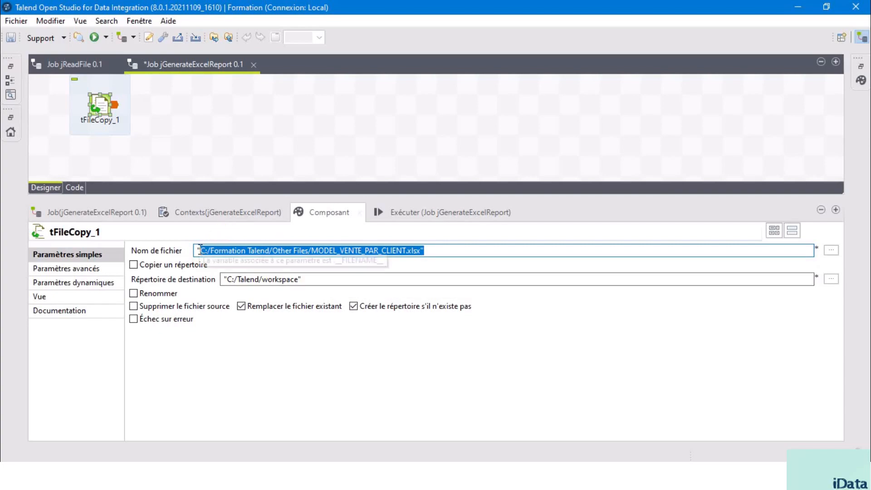
left_click(325, 250)
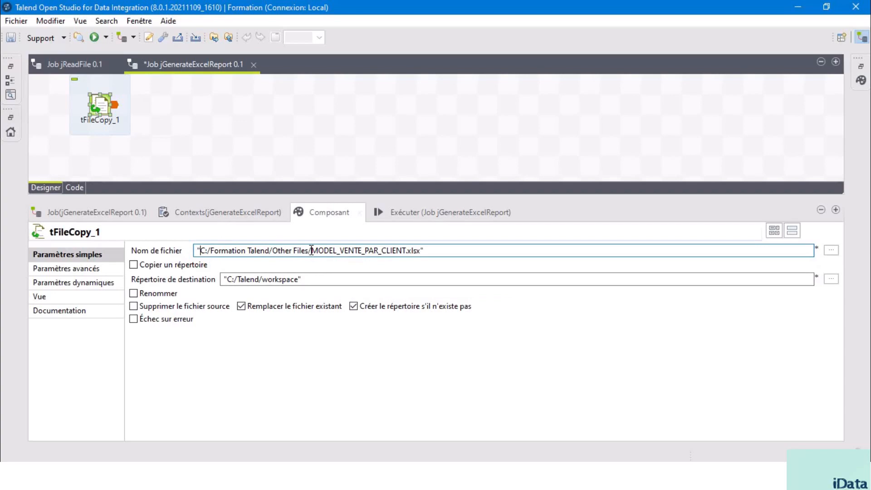
left_click_drag(310, 251, 200, 250)
key("ctrl+c")
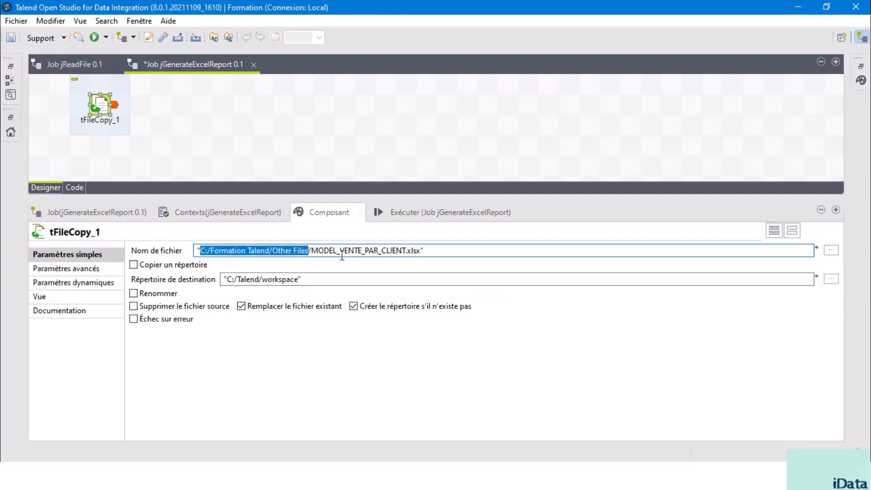
left_click(299, 279)
left_click_drag(226, 277, 298, 278)
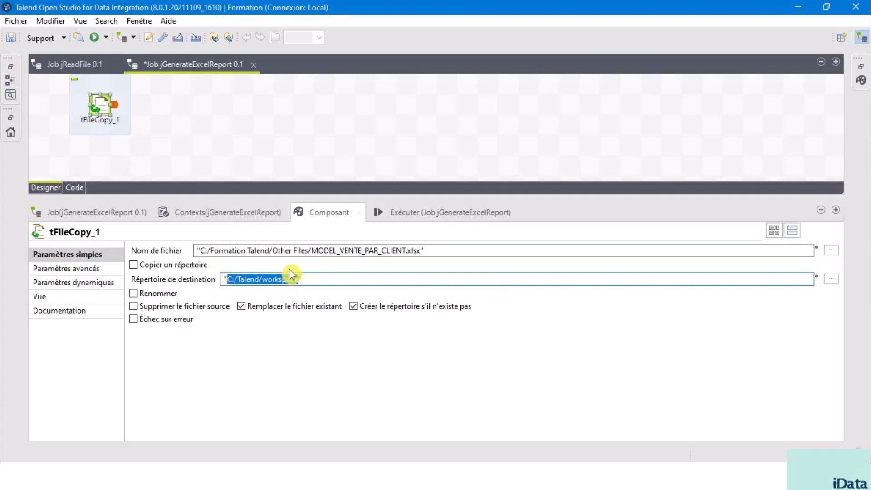
key("ctrl+v")
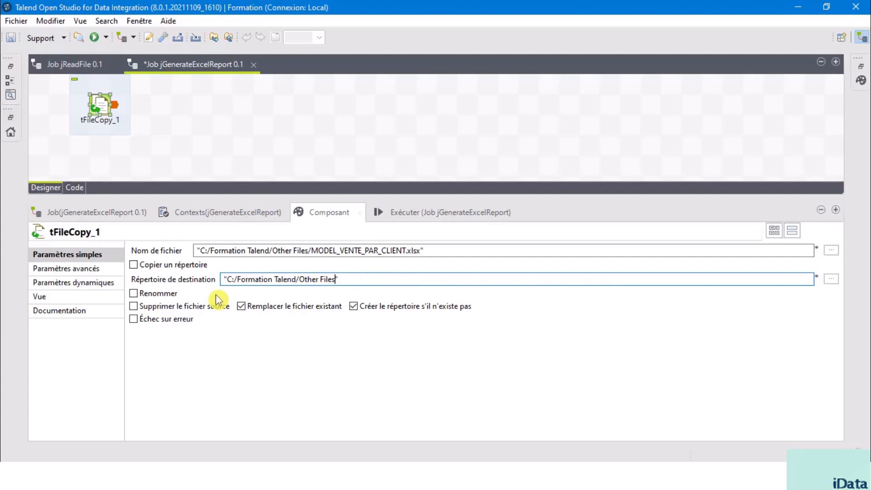
Enable renaming of the copied file and set the destination file name to "VENTE_PAR_CLIENT.xlsx".
left_click(135, 294)
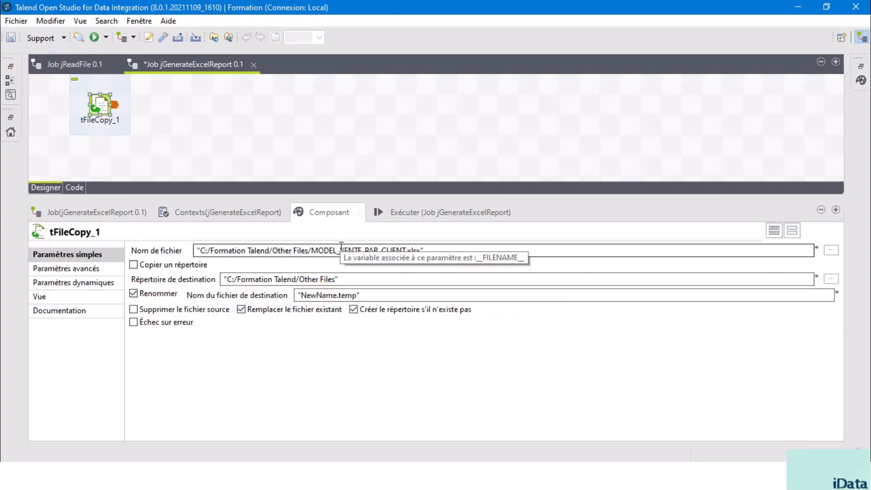
left_click(417, 250)
left_click(422, 250, "shift")
key("ctrl+c")
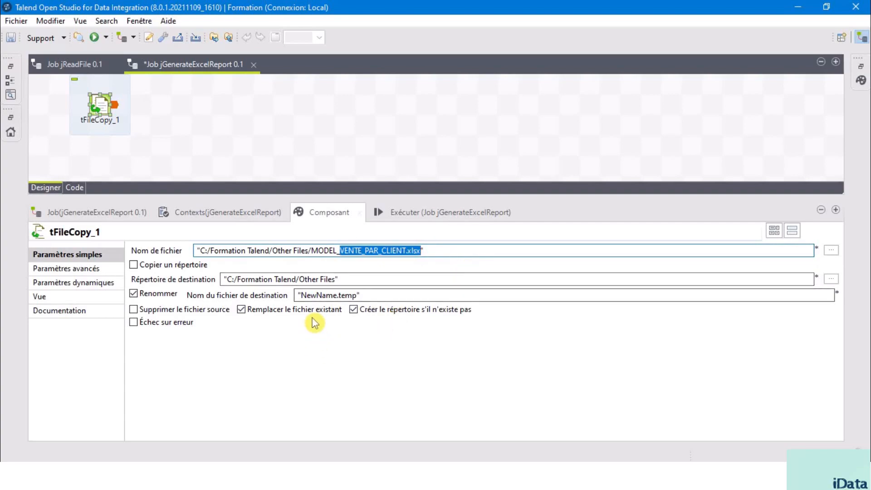
left_click(302, 294)
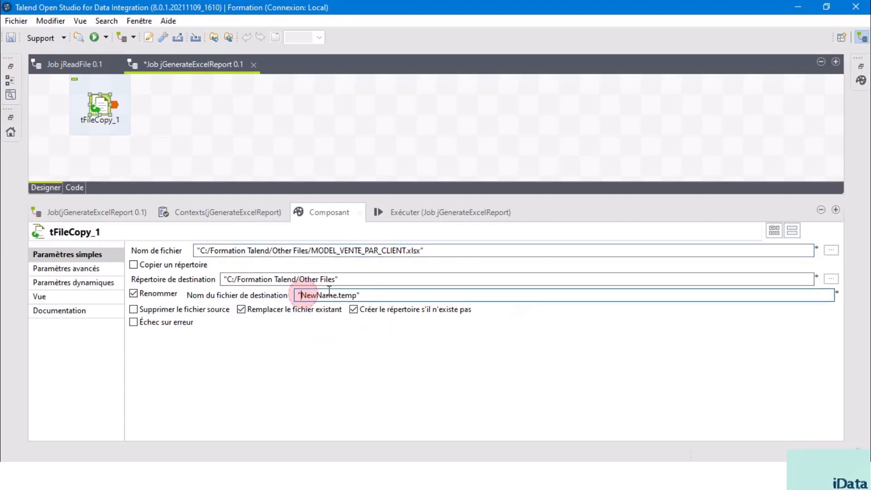
left_click(357, 294, "shift")
key("ctrl+v")
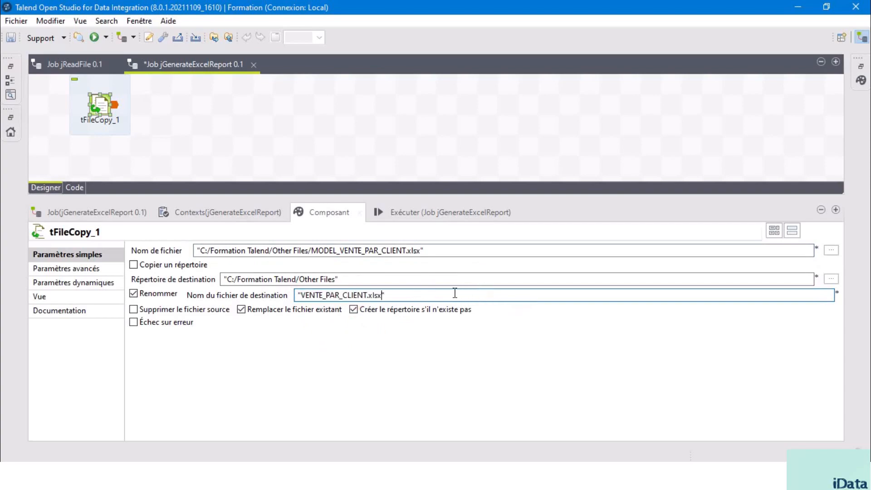
Review the source path, destination directory and destination file name of tFileCopy_1.
left_click(441, 250)
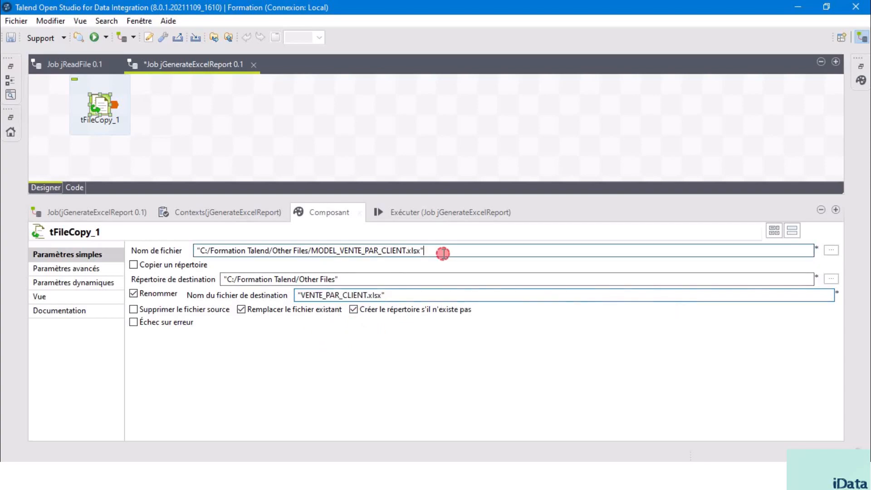
left_click(198, 249, "shift")
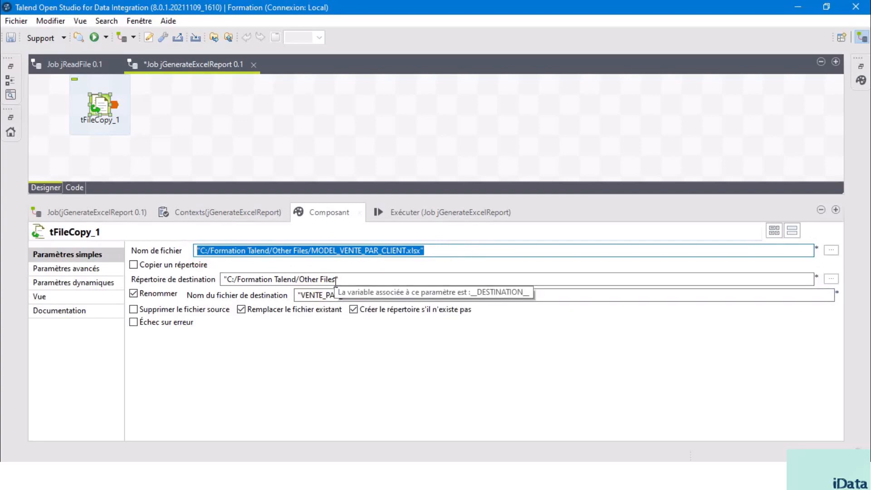
left_click(300, 295)
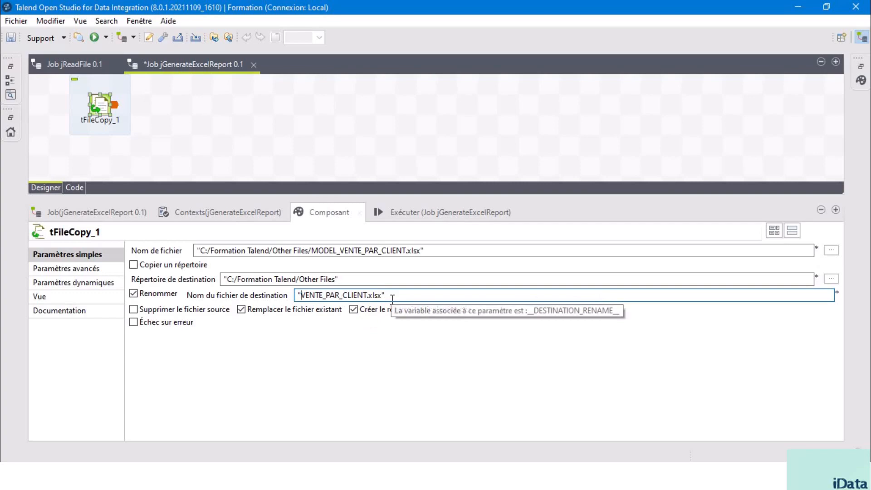
left_click(388, 295)
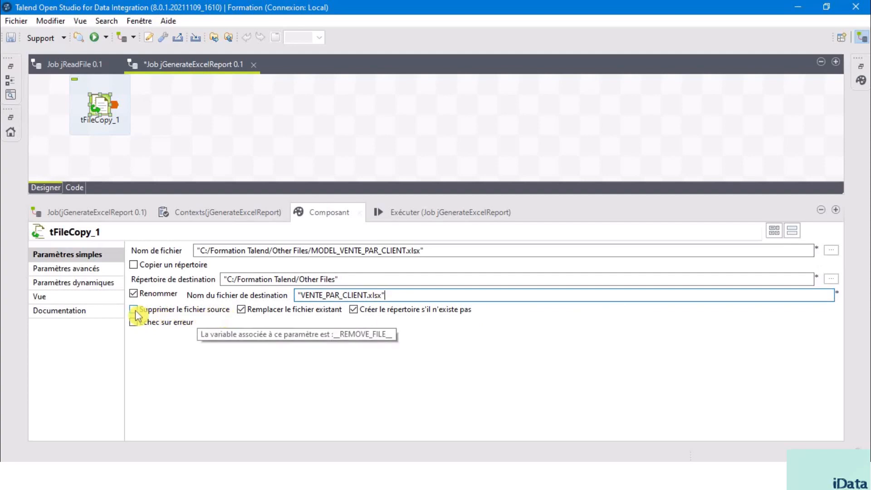
left_click(312, 250)
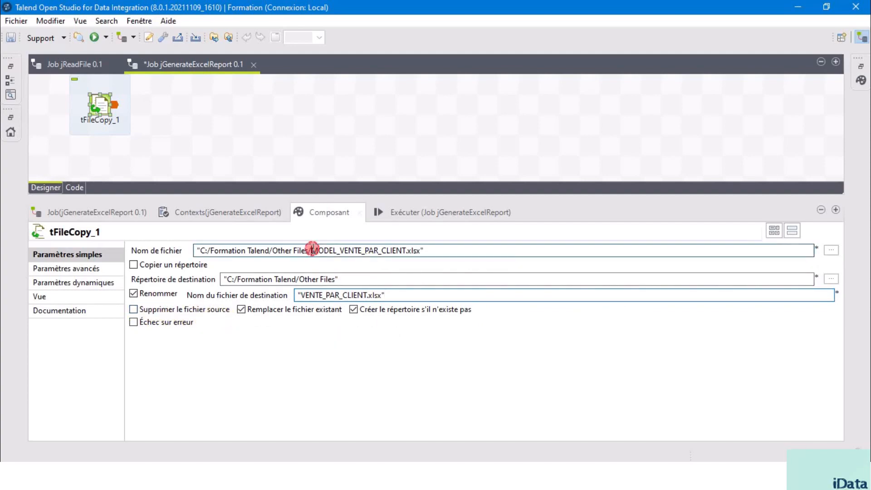
left_click(421, 251, "shift")
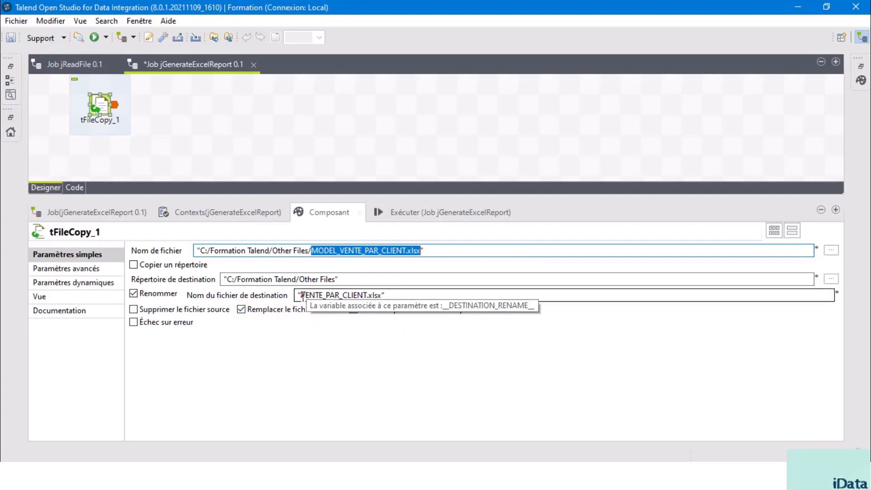
Disable creation of the destination directory if it does not exist for tFileCopy_1 and check its settings.
left_click(345, 295)
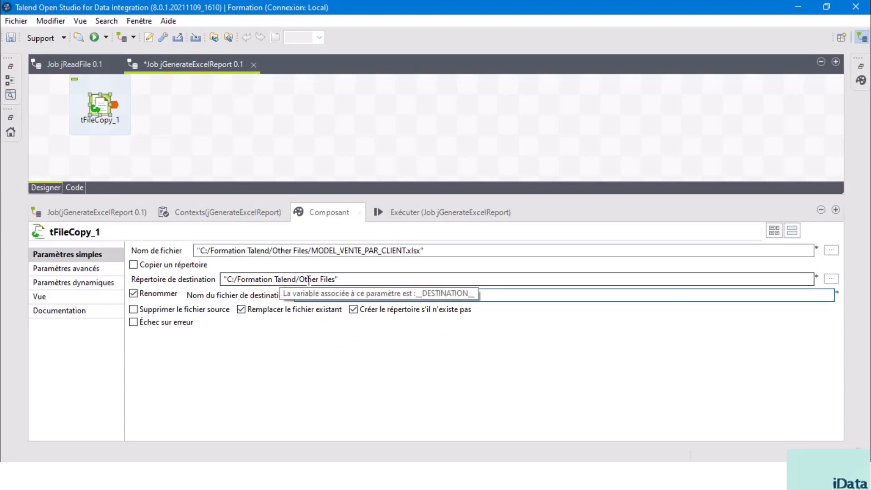
left_click(354, 310)
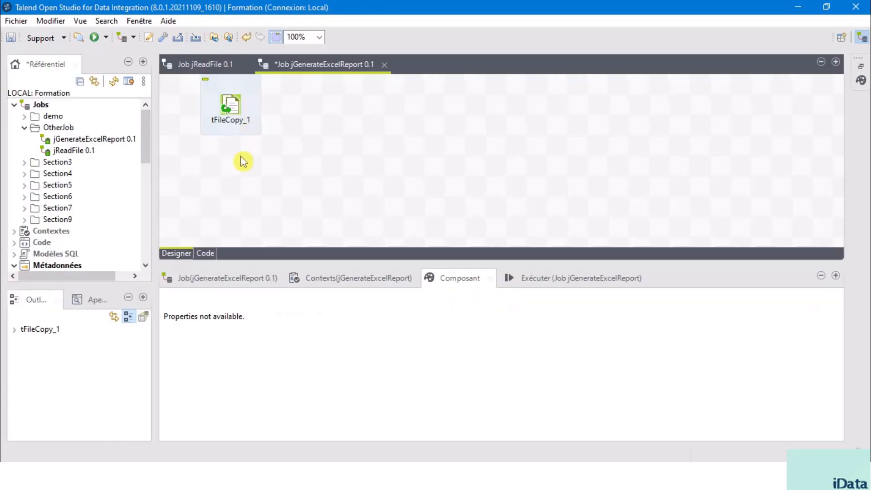
left_click(232, 106)
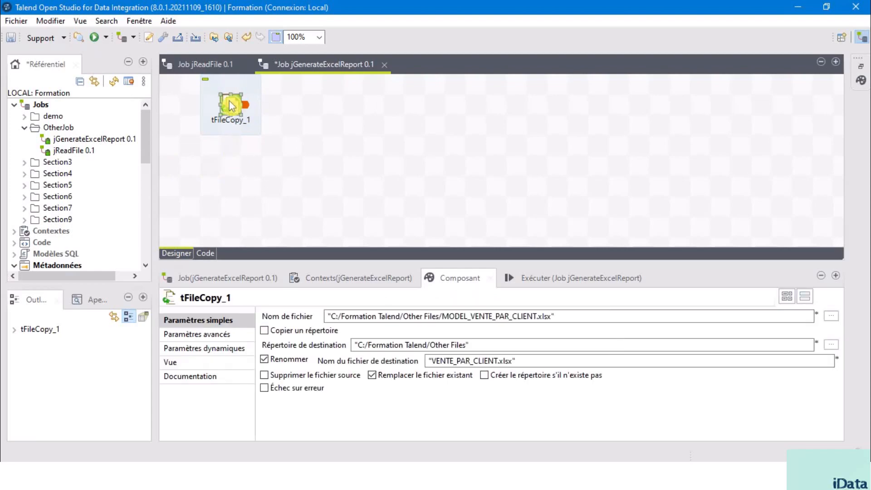
left_click(229, 198)
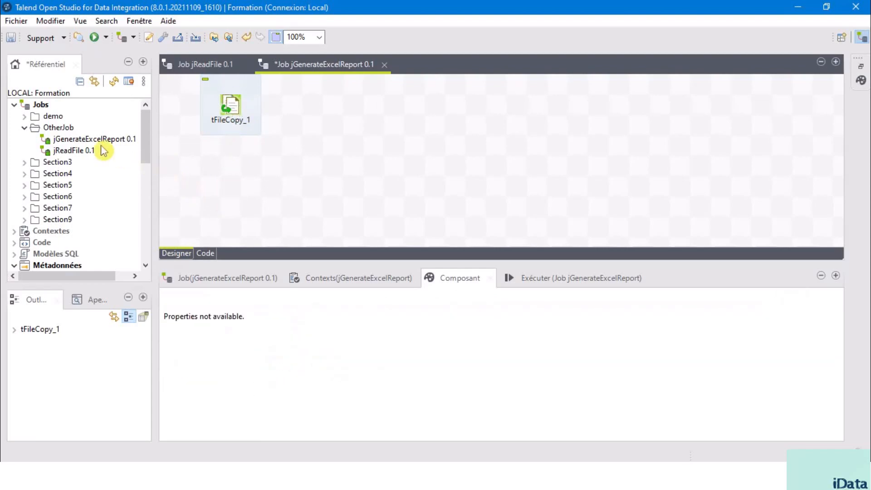
Add the jReadFile job from the OtherJob folder to the jGenerateExcelReport design, below tFileCopy_1.
left_click(71, 152)
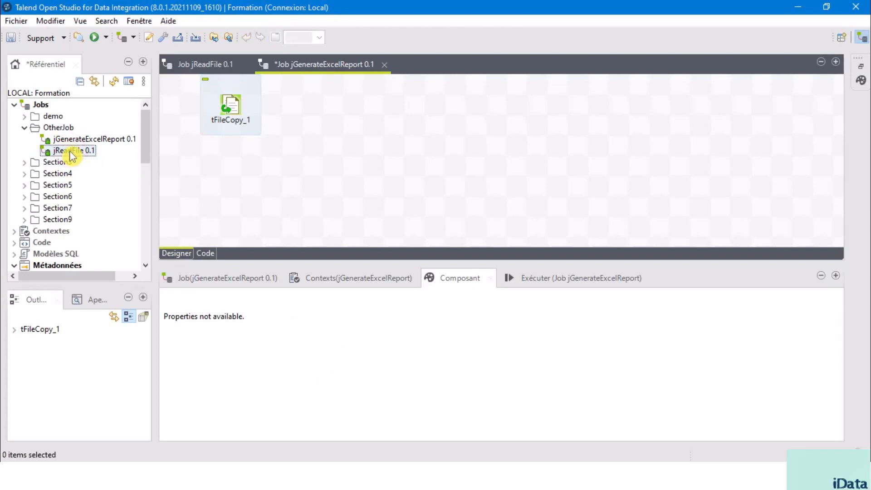
left_click_drag(71, 155, 235, 177)
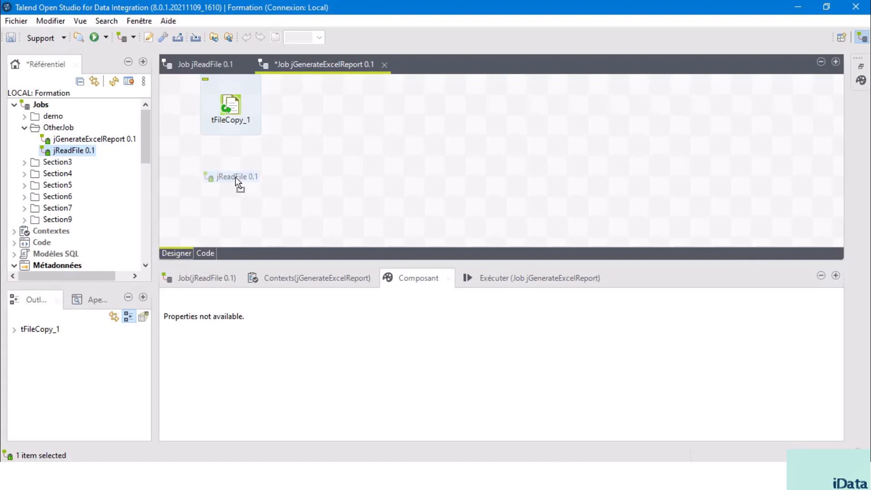
left_click_drag(235, 177, 235, 177)
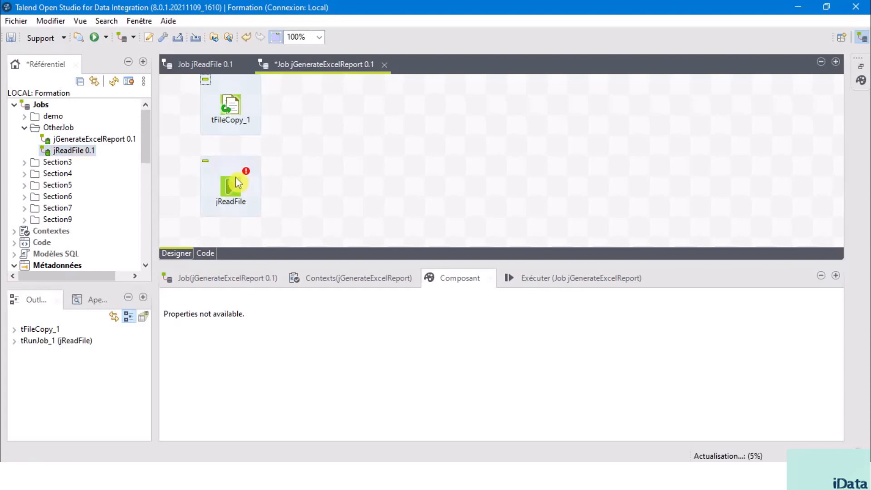
Inspect the schema of the jReadFile component and compare it with the flow of the jReadFile job.
left_click(228, 193)
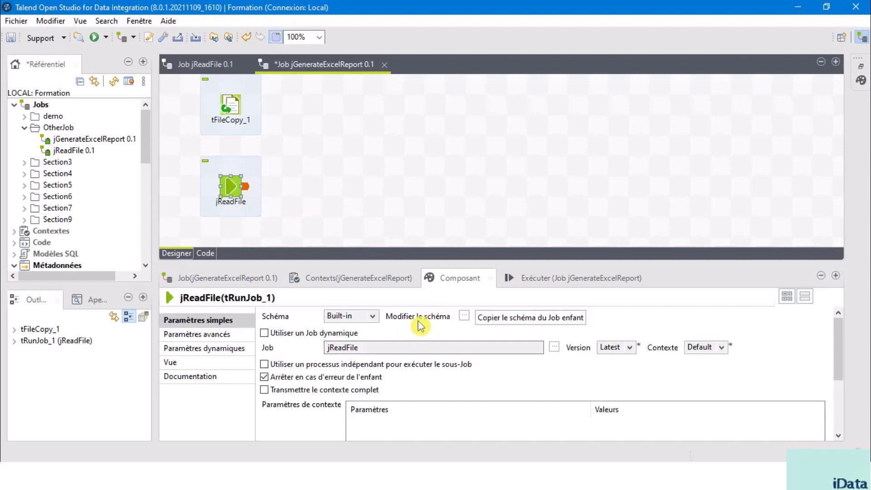
left_click(465, 317)
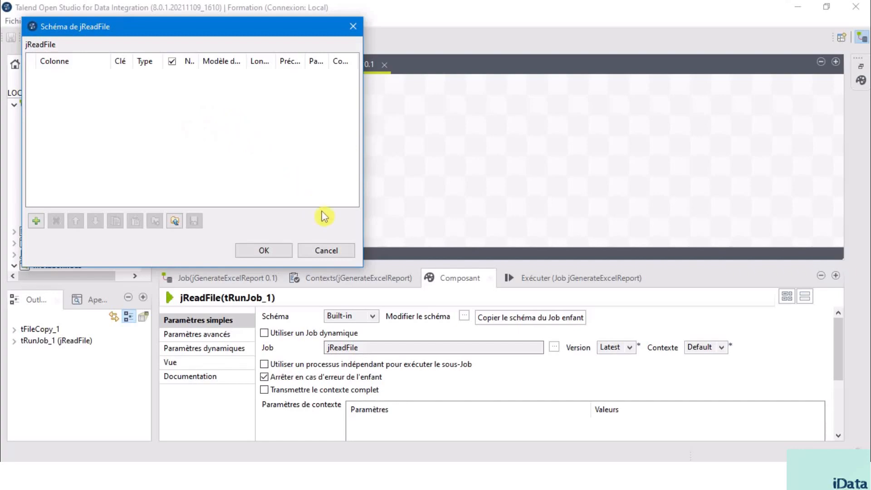
left_click(334, 249)
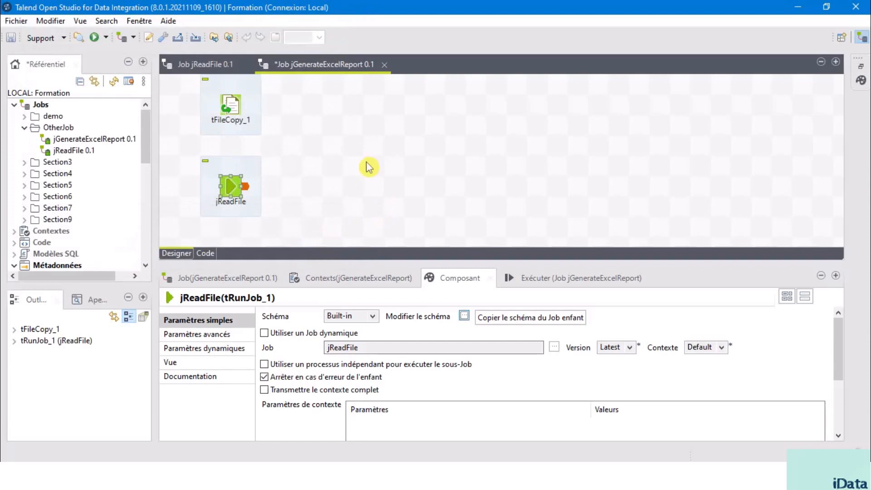
left_click(216, 66)
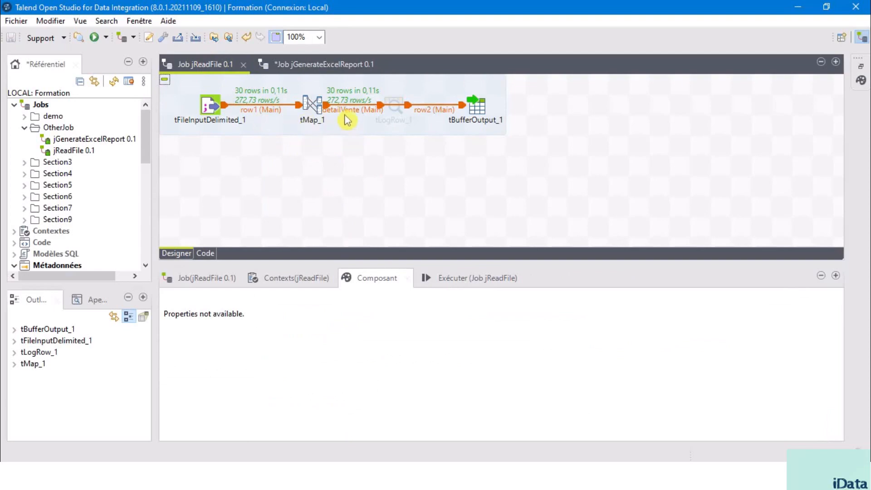
left_click(325, 64)
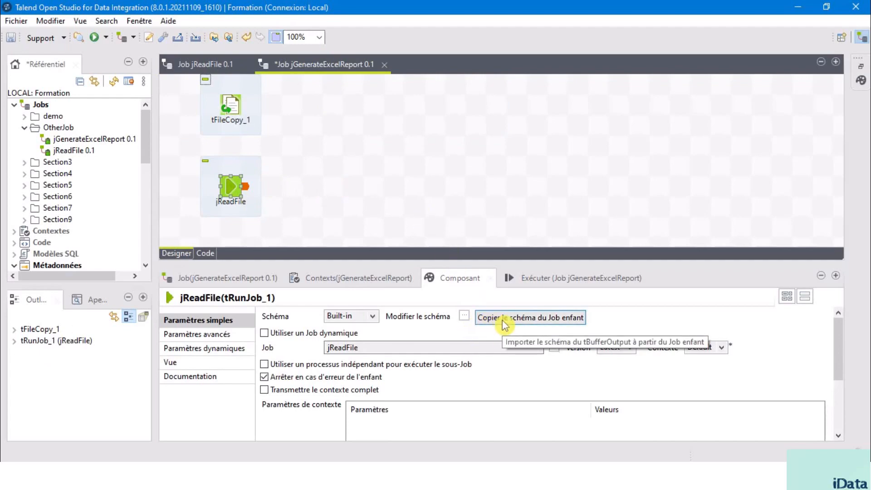
Copy the child job's schema into the jReadFile component, accept it and check the imported columns.
left_click(528, 323)
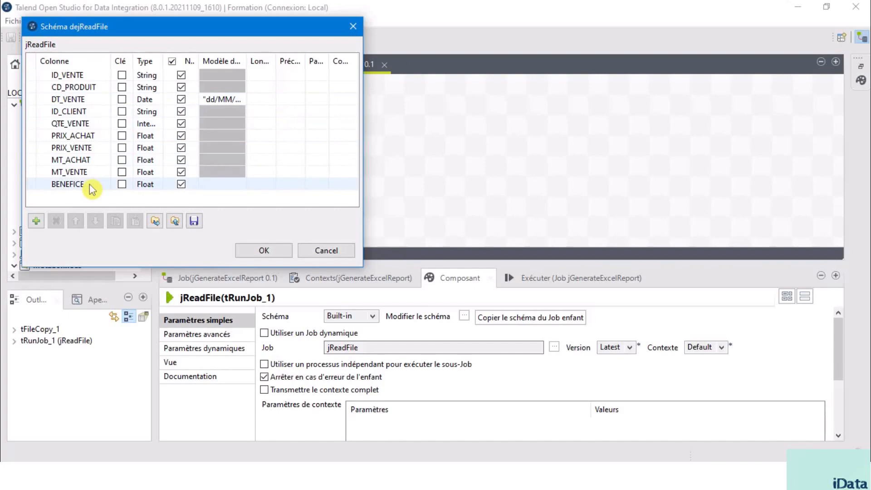
left_click_drag(139, 28, 462, 55)
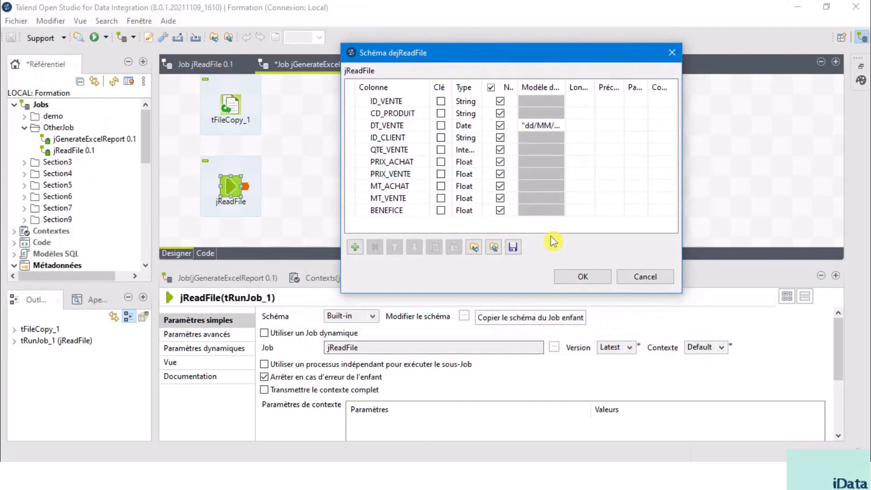
left_click(585, 278)
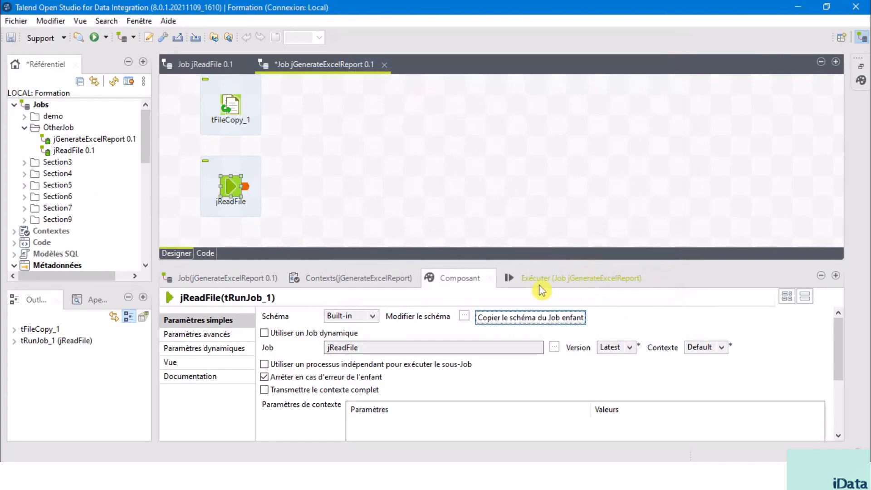
left_click(464, 316)
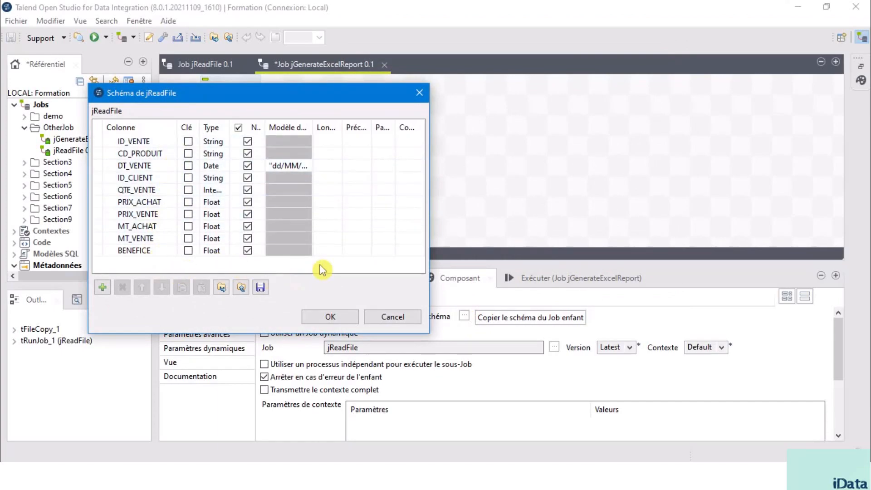
left_click(331, 316)
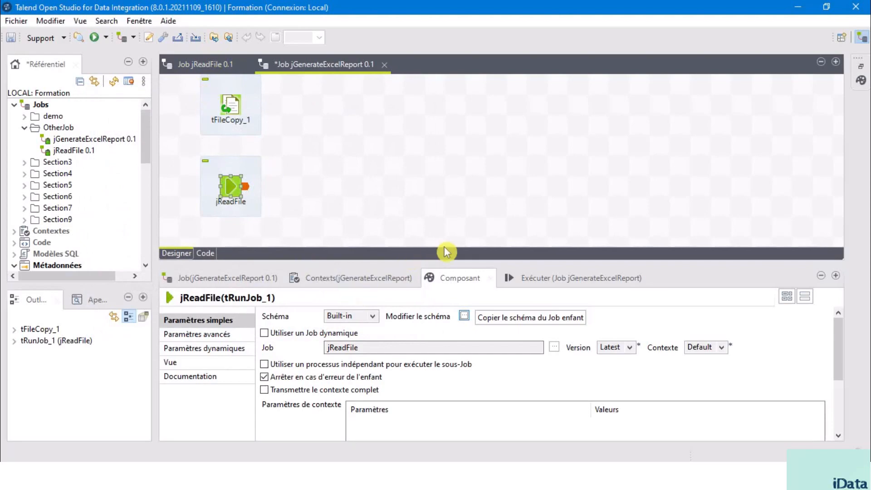
Add a tAggregateRow component beside jReadFile in the job design.
left_click(331, 194)
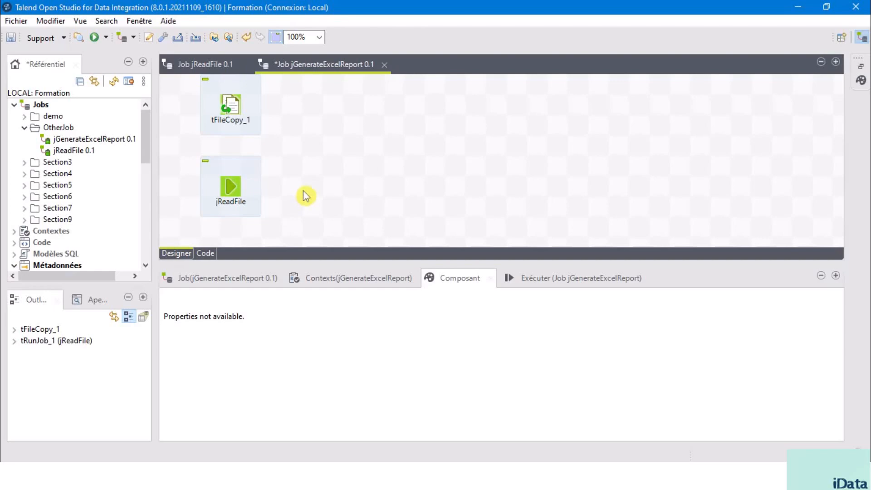
type("tagg")
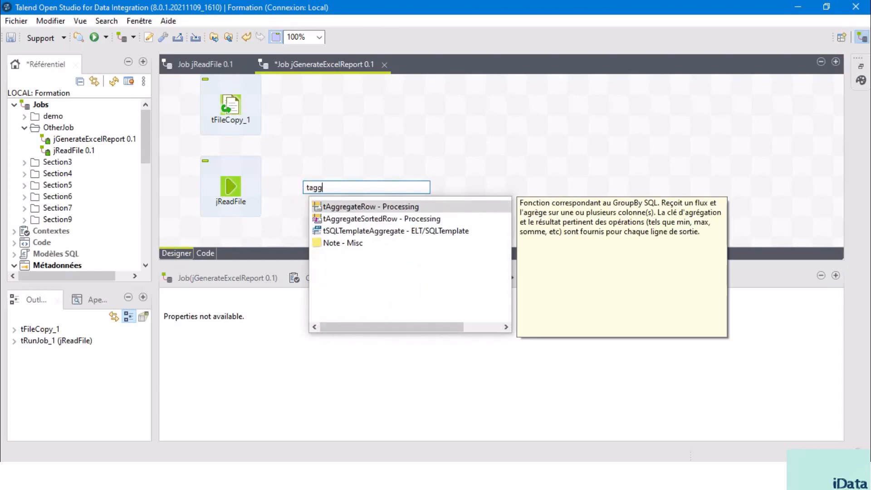
double_click(375, 208)
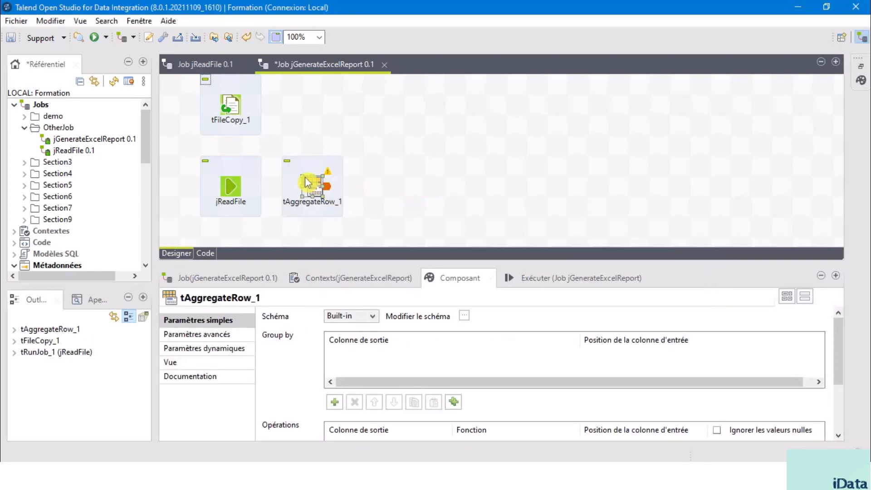
left_click(227, 187)
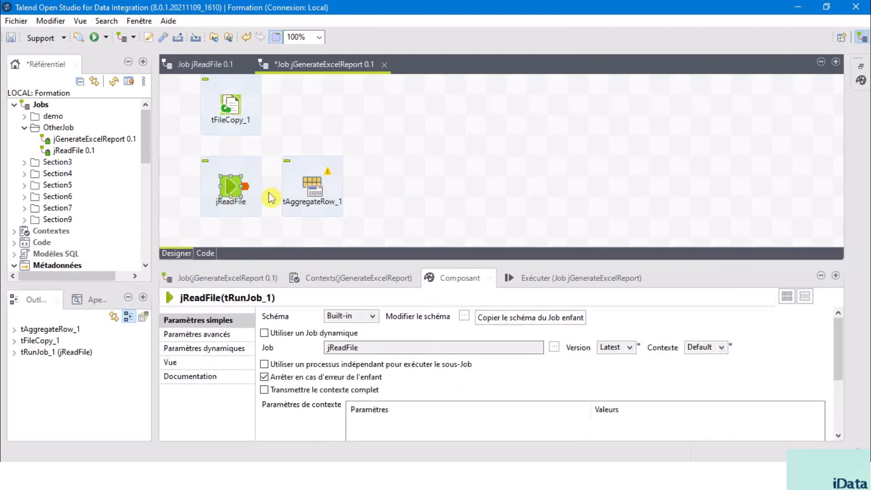
left_click(317, 189)
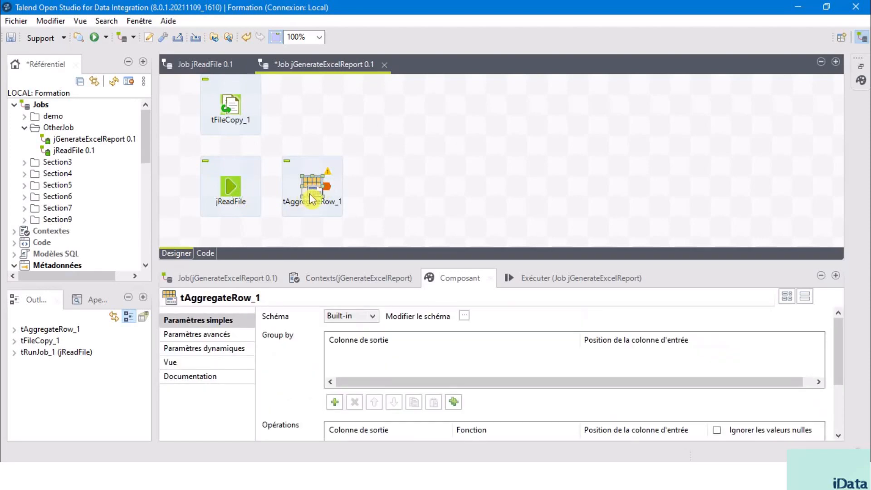
Minimize the repository and outline views, and link jReadFile to tAggregateRow_1 with a Principal row.
left_click(128, 63)
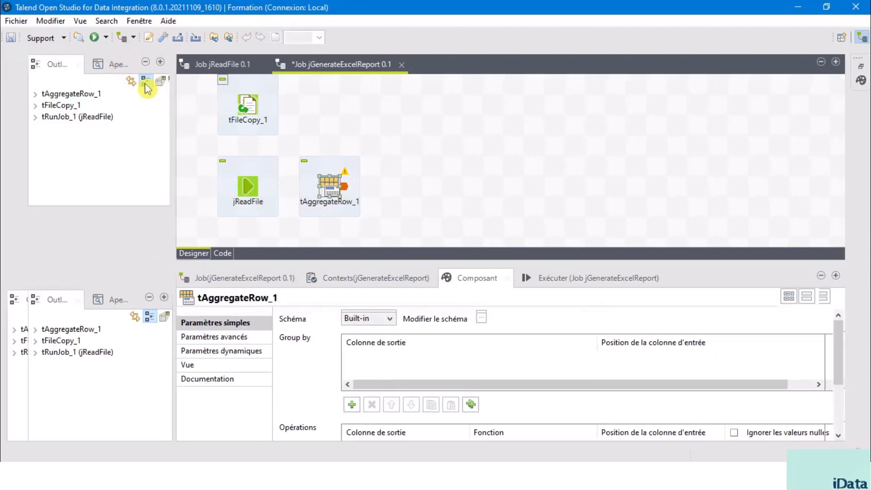
left_click(128, 62)
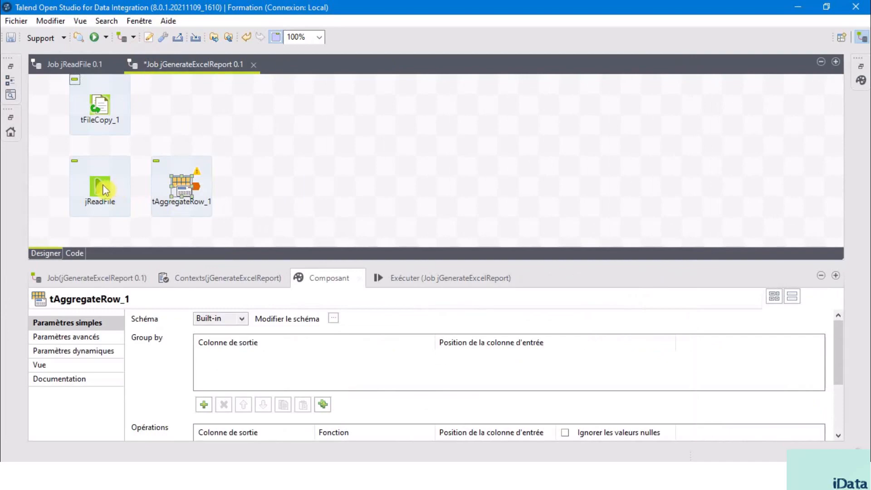
right_click(103, 187)
mouse_move(216, 190)
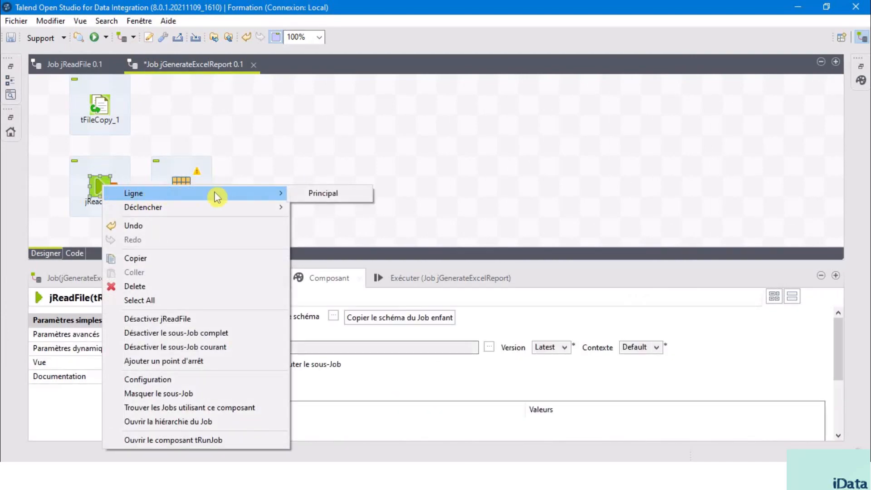
left_click(324, 194)
left_click(184, 188)
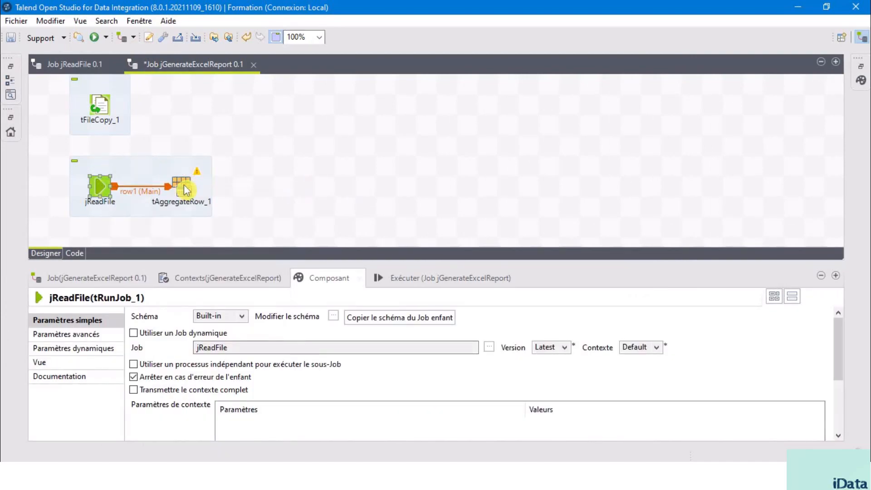
Define the output schema of tAggregateRow_1 with the input columns ID_CLIENT, MT_ACHAT, MT_VENTE and BENEFICE.
left_click(186, 190)
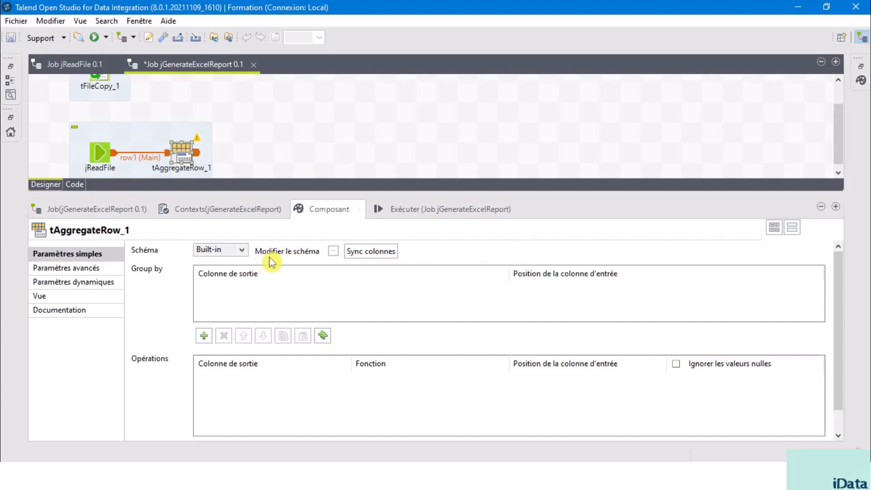
left_click(334, 253)
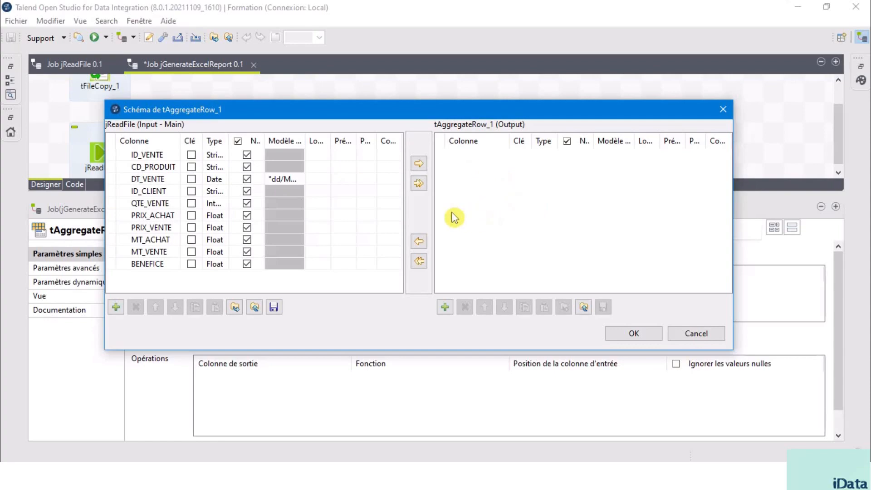
left_click(117, 156)
left_click(269, 166, "shift")
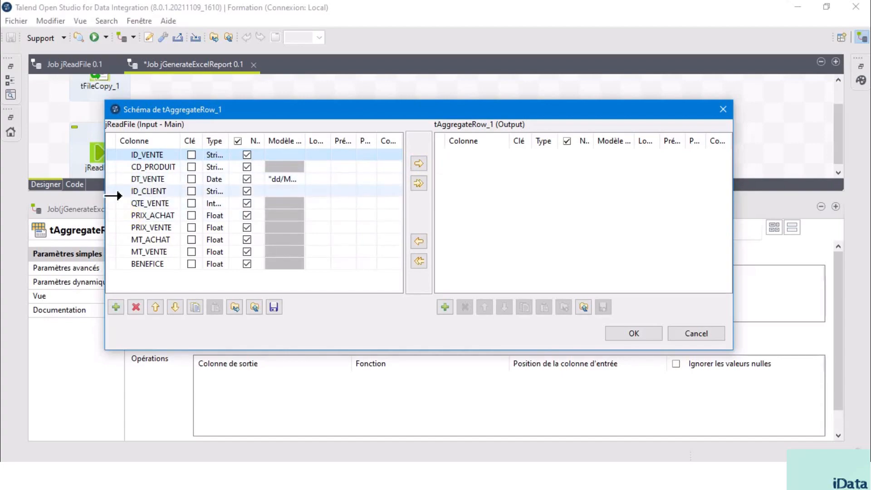
left_click(118, 195)
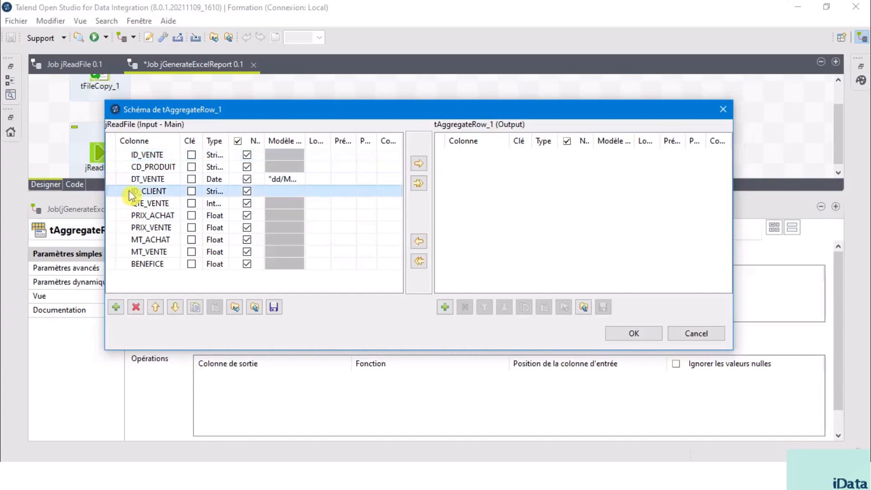
left_click(420, 163)
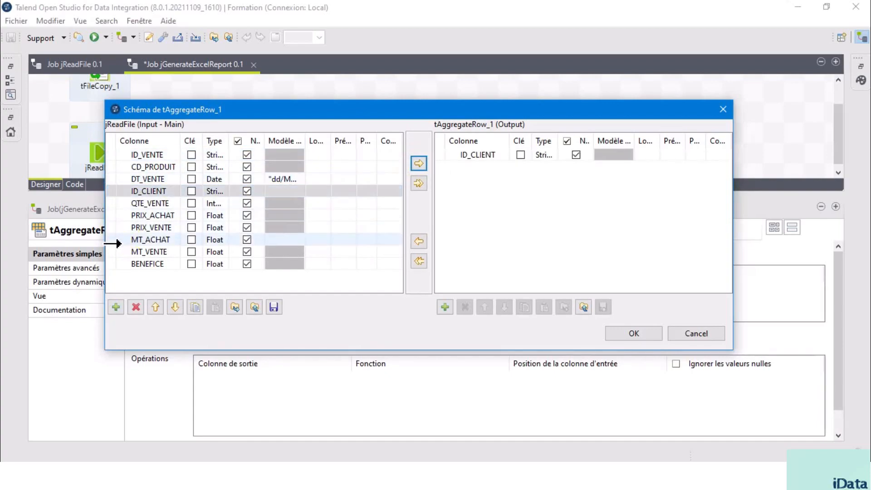
left_click_drag(119, 244, 123, 268)
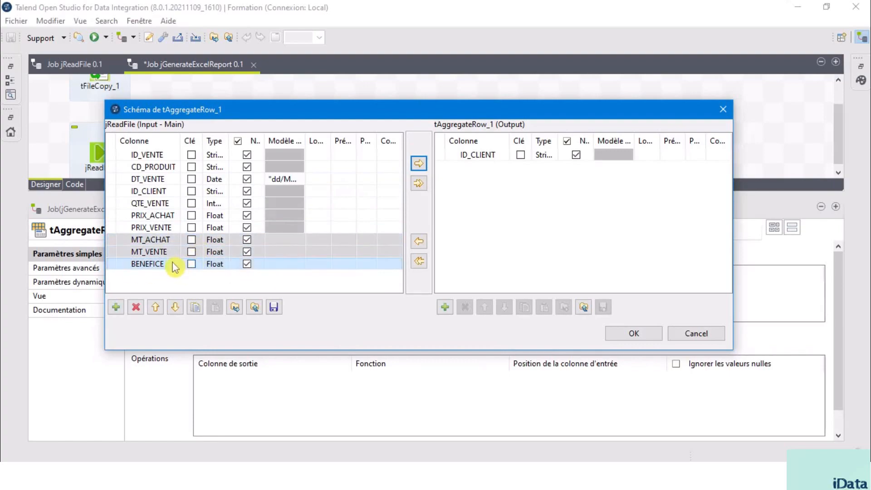
left_click(418, 163)
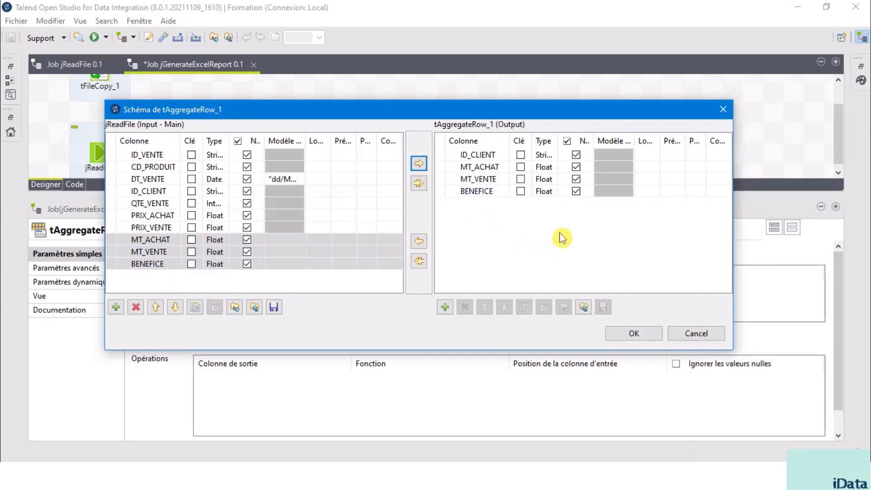
left_click(640, 334)
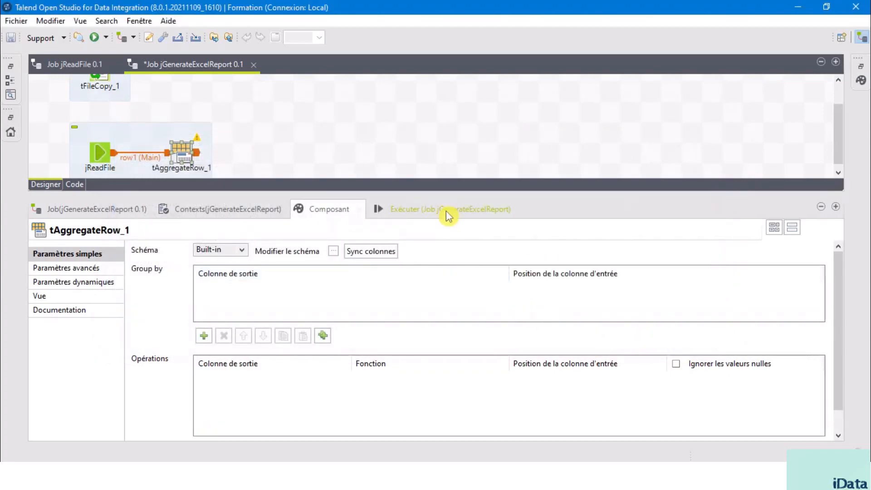
left_click(481, 196)
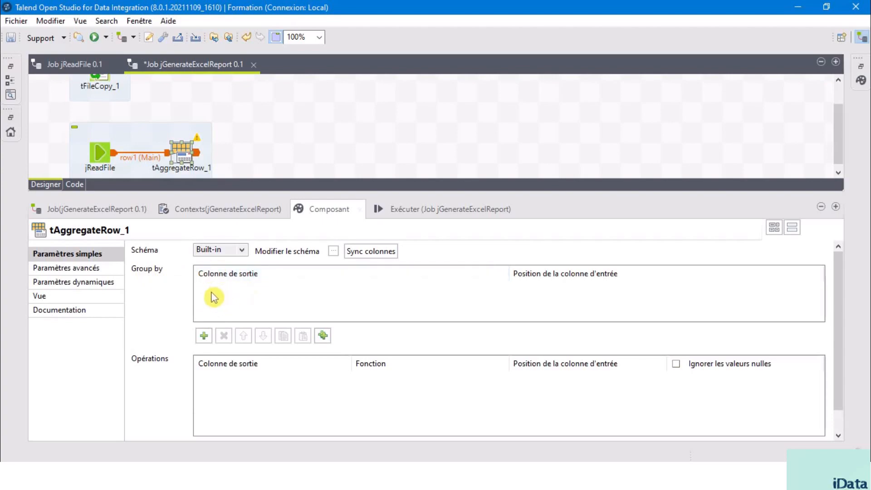
Add ID_CLIENT as the group-by column of tAggregateRow_1.
left_click(204, 336)
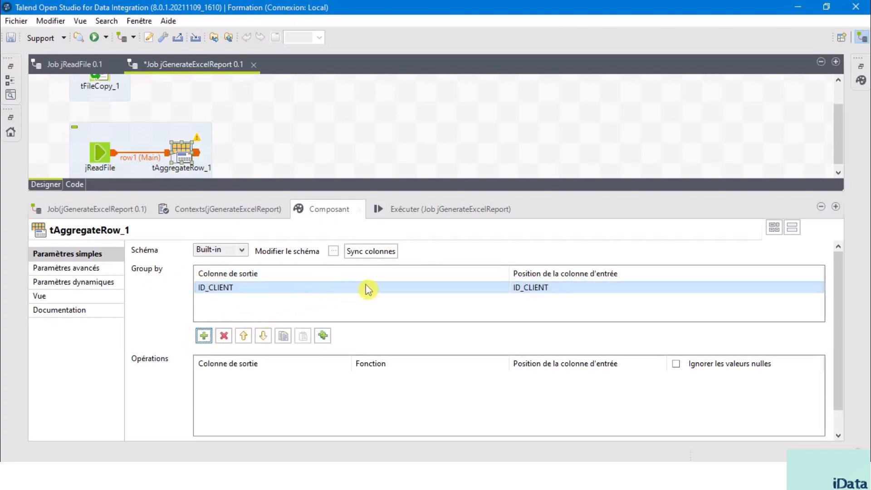
left_click(406, 287)
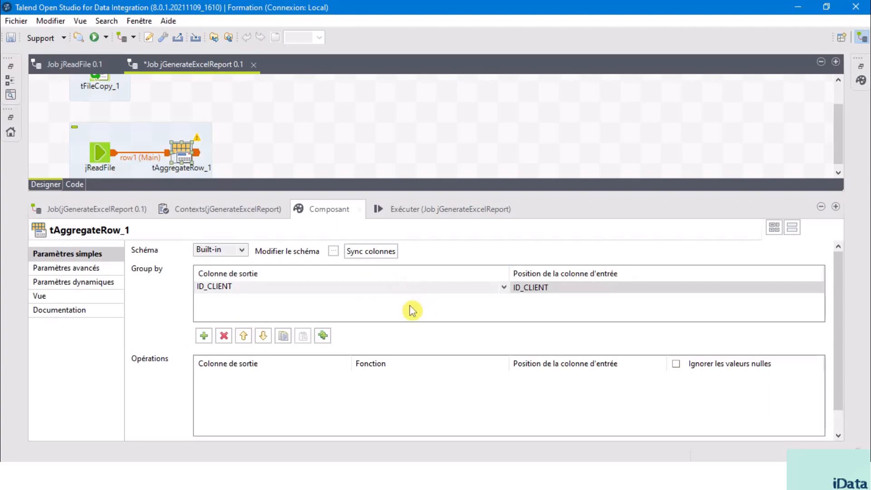
left_click(408, 303)
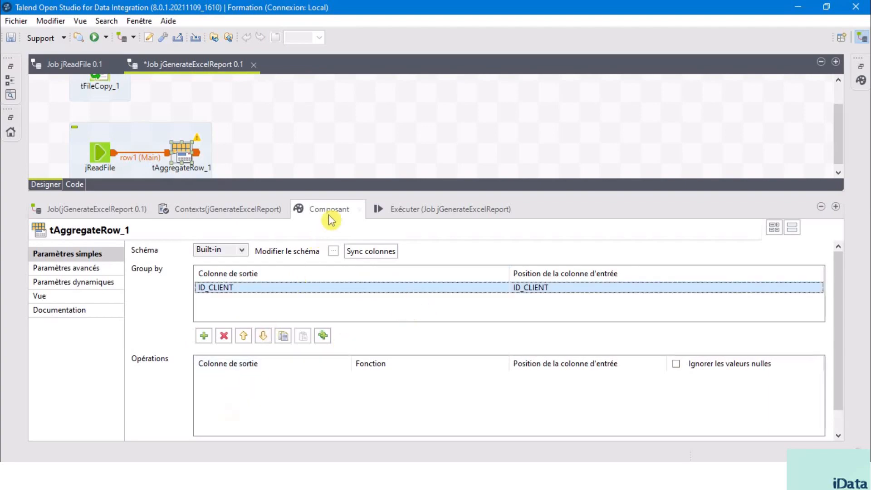
Add an operation on MT_ACHAT in tAggregateRow_1 with the function somme.
left_click_drag(349, 196, 361, 159)
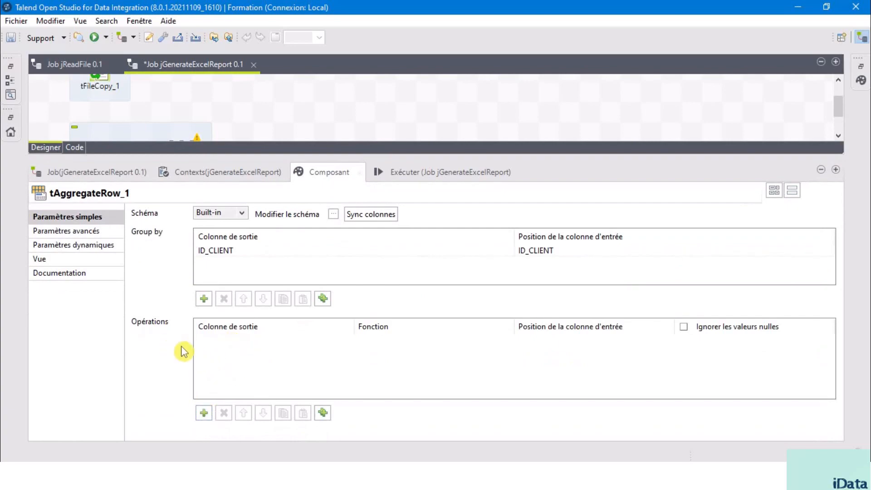
left_click(203, 412)
left_click(290, 340)
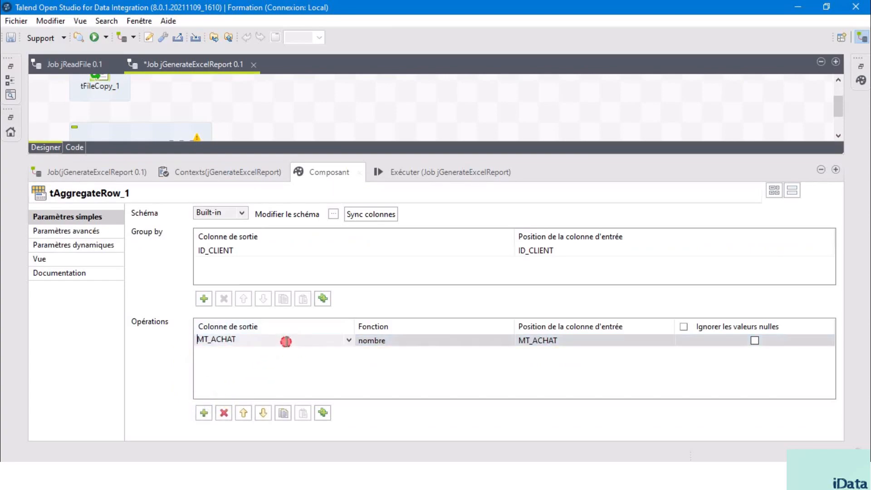
left_click(421, 346)
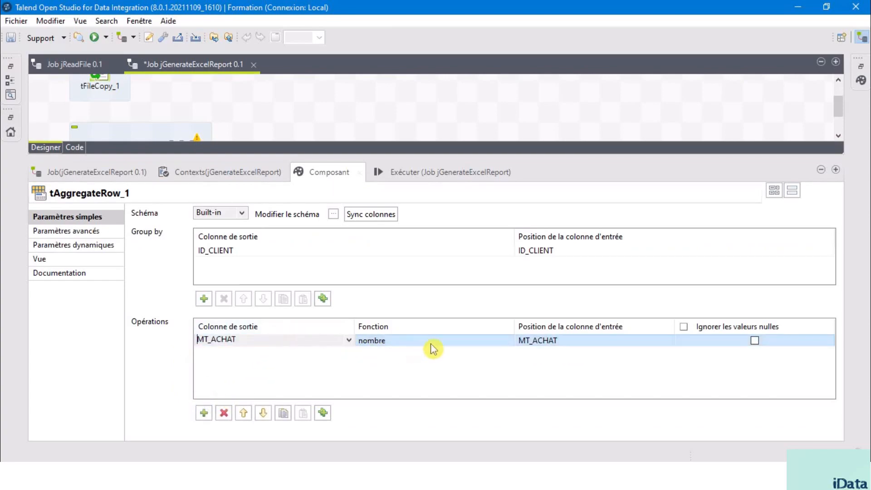
left_click(434, 346)
left_click(510, 340)
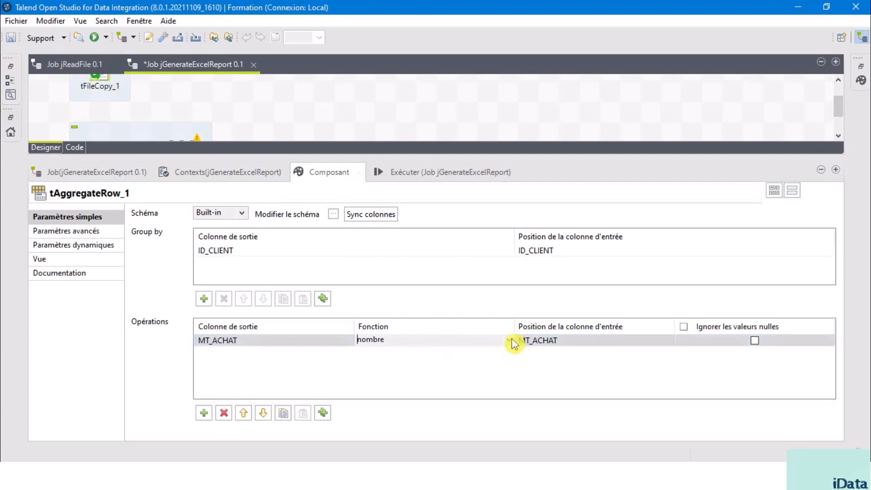
left_click(509, 341)
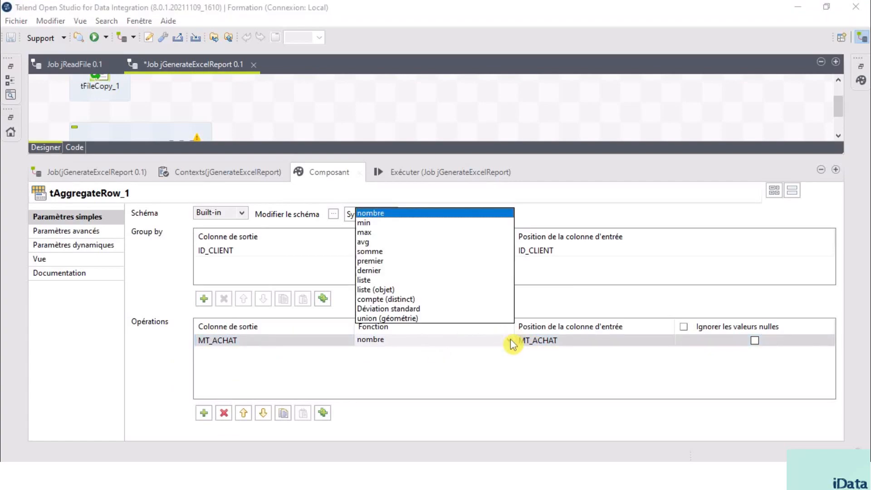
left_click(385, 251)
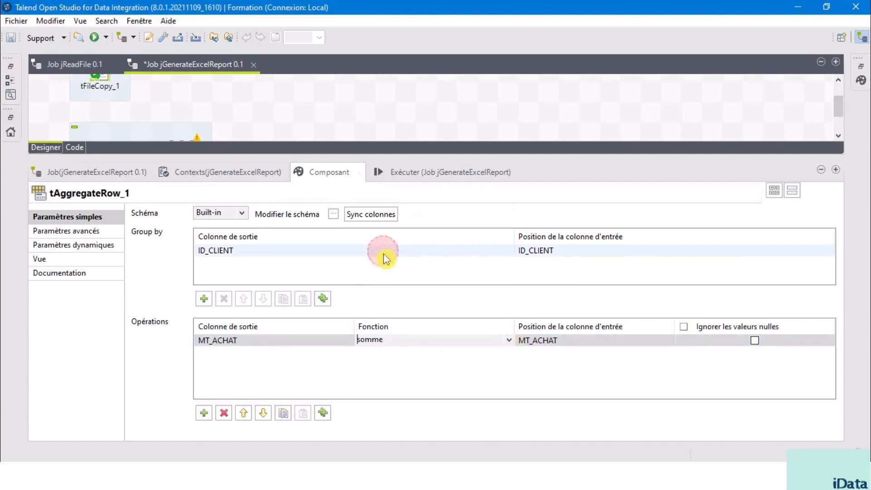
left_click(380, 374)
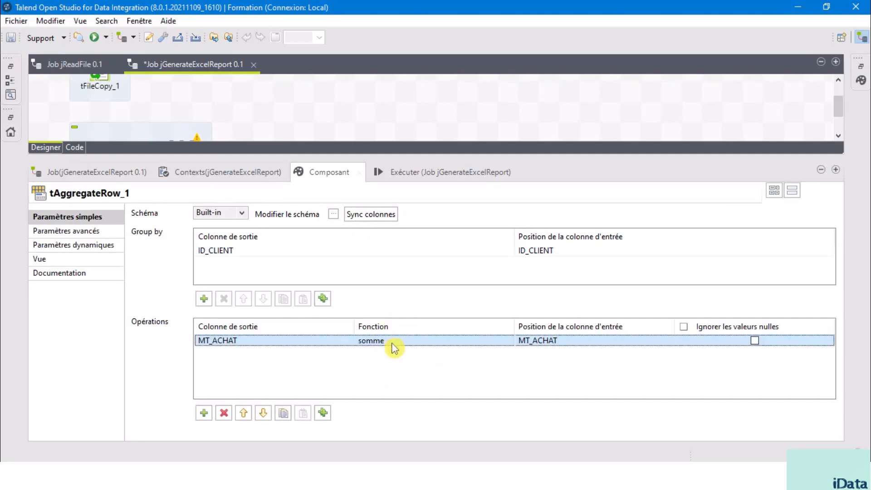
left_click(578, 340)
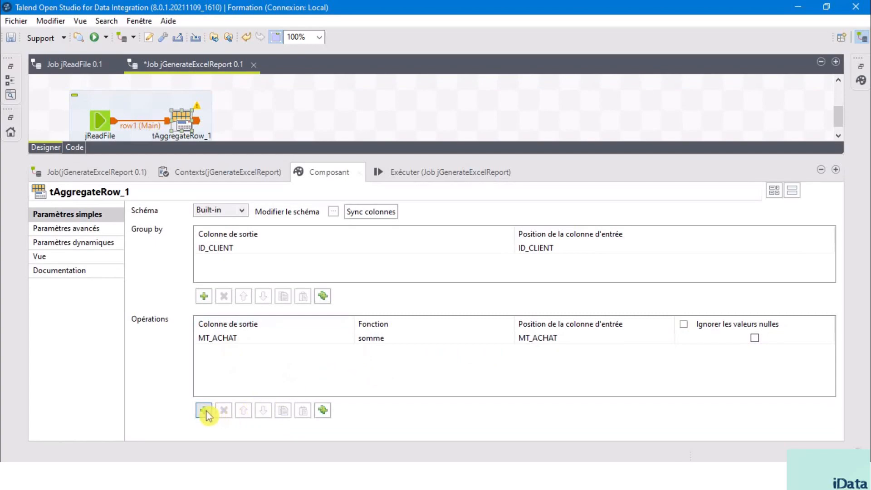
Add a second aggregation operation on MT_VENTE with the function somme.
left_click(203, 411)
left_click(397, 350)
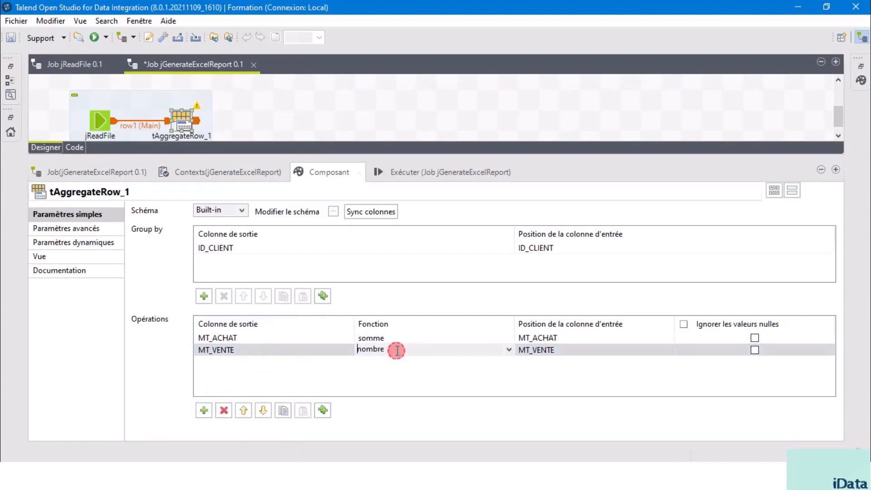
left_click(508, 351)
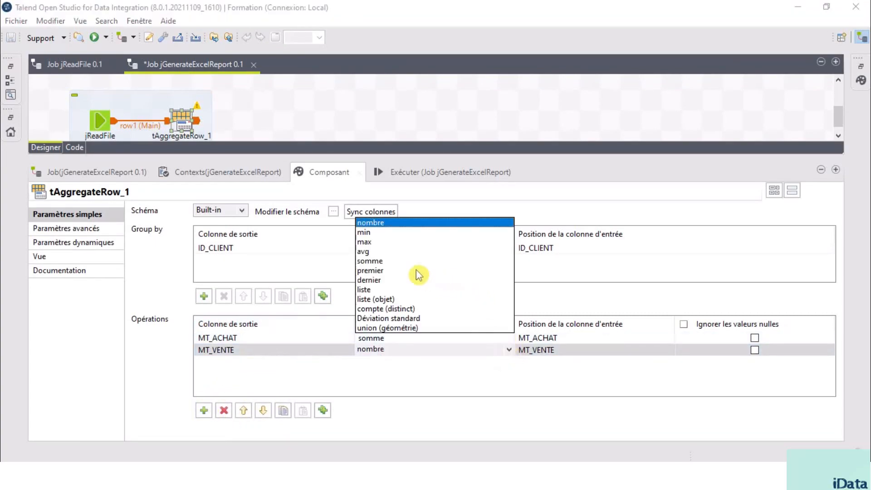
left_click(399, 263)
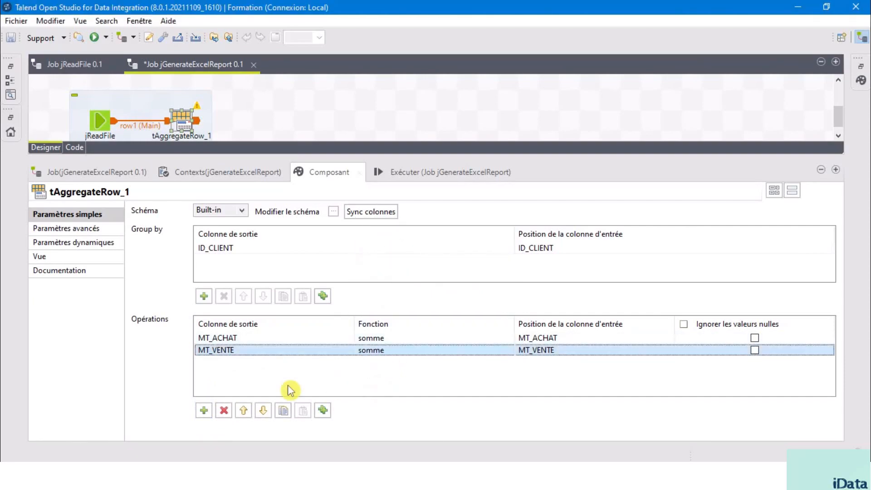
Add a third aggregation operation on BENEFICE with the function somme.
left_click(203, 410)
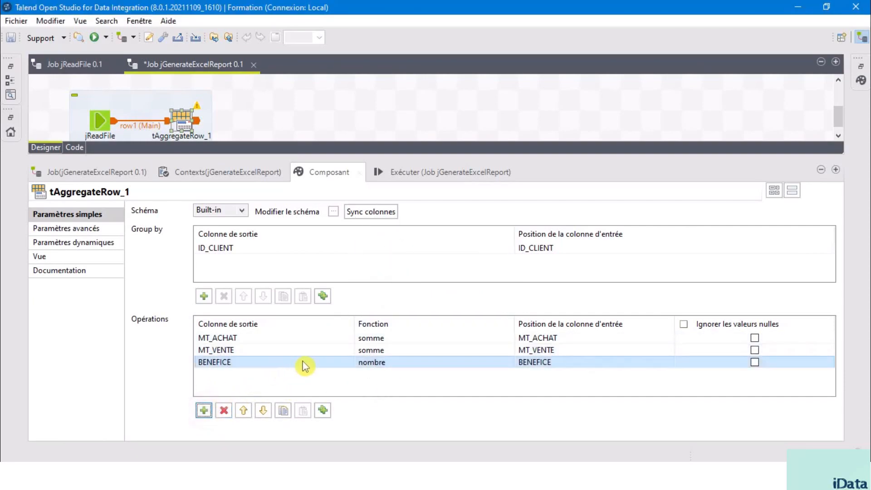
left_click(411, 369)
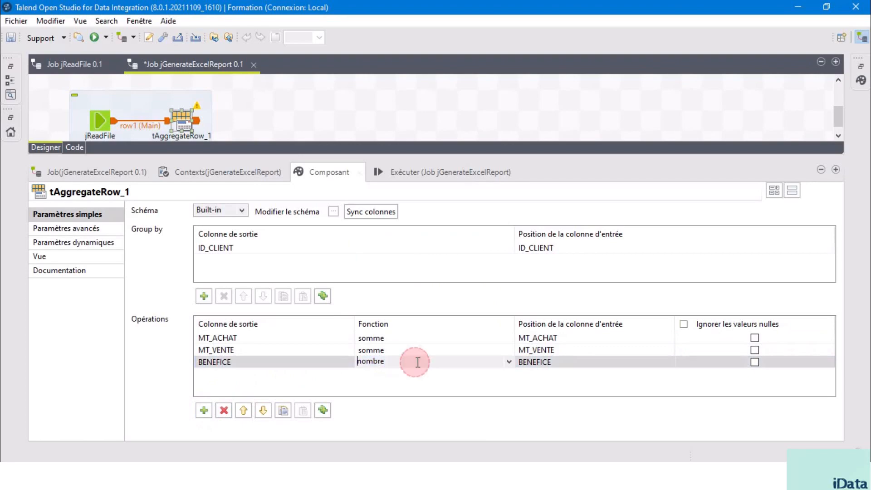
left_click(509, 363)
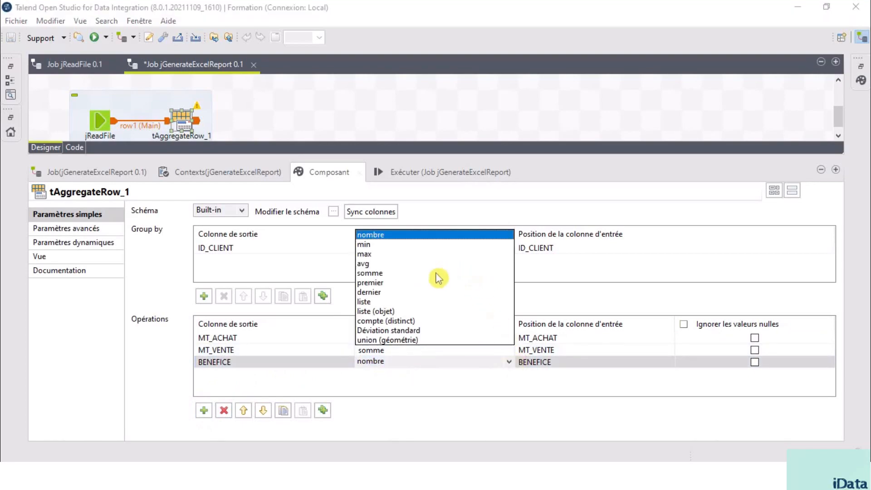
left_click(398, 273)
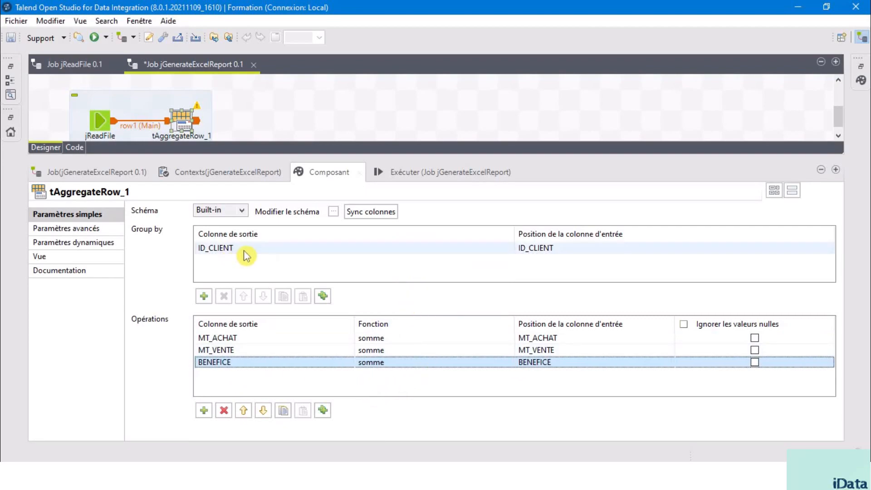
left_click(239, 339)
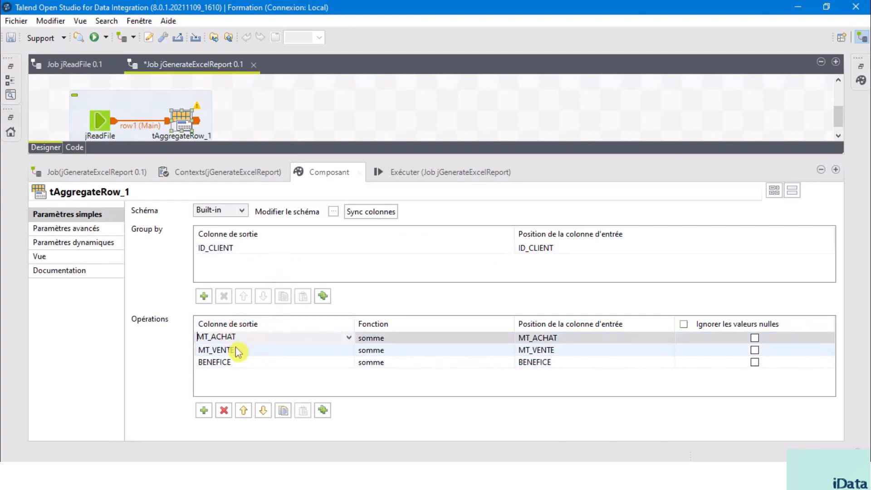
left_click(255, 350)
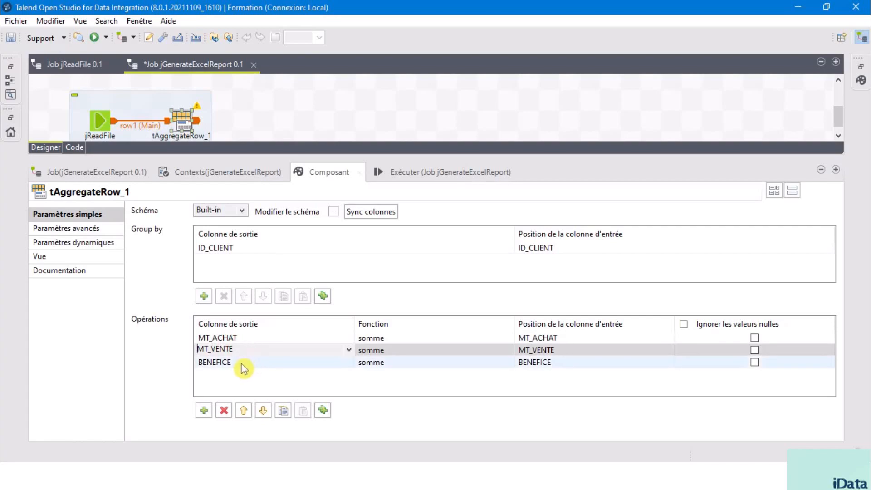
left_click(241, 363)
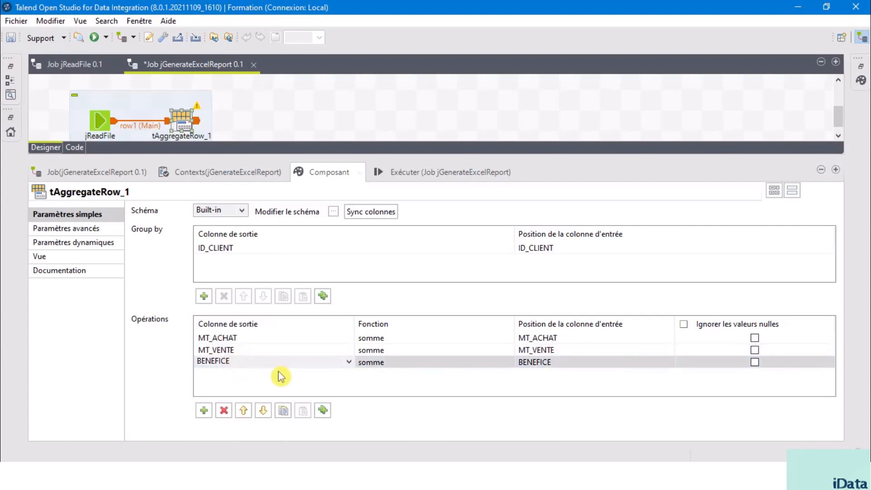
left_click(244, 383)
Enlarge the job design area and add a tSortRow component beside tAggregateRow_1.
left_click_drag(369, 156, 342, 317)
left_click(299, 179)
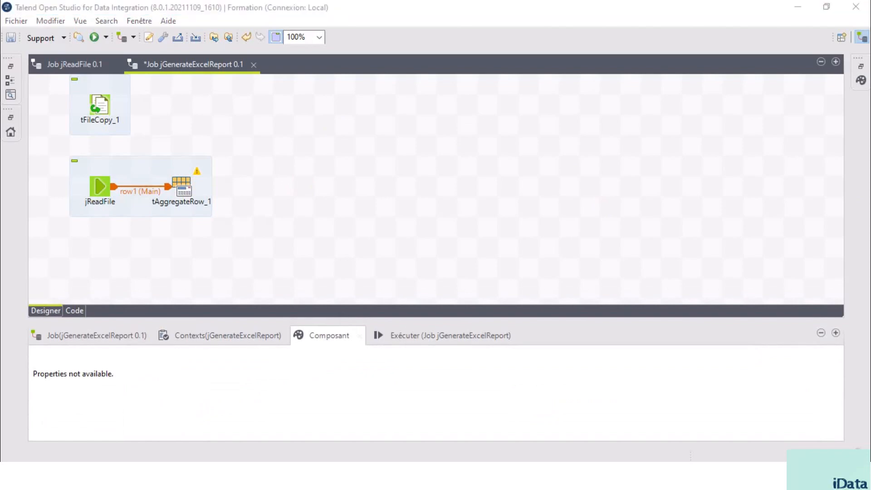
left_click(256, 185)
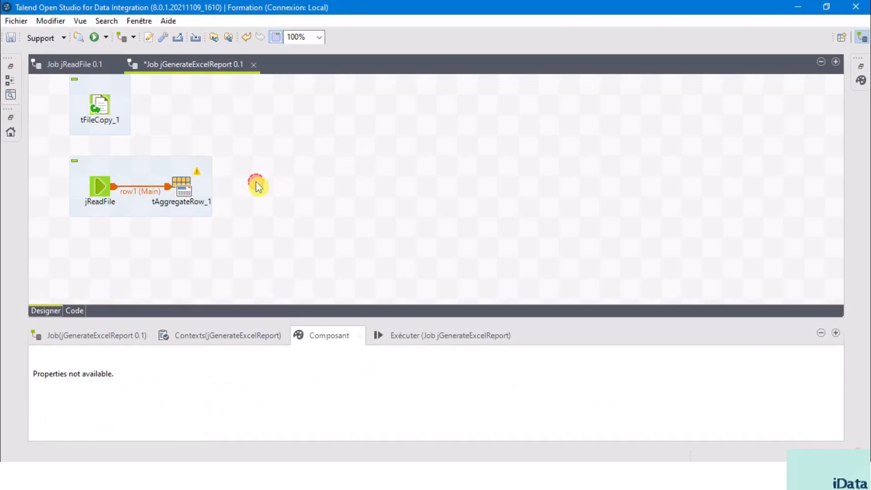
type("tso")
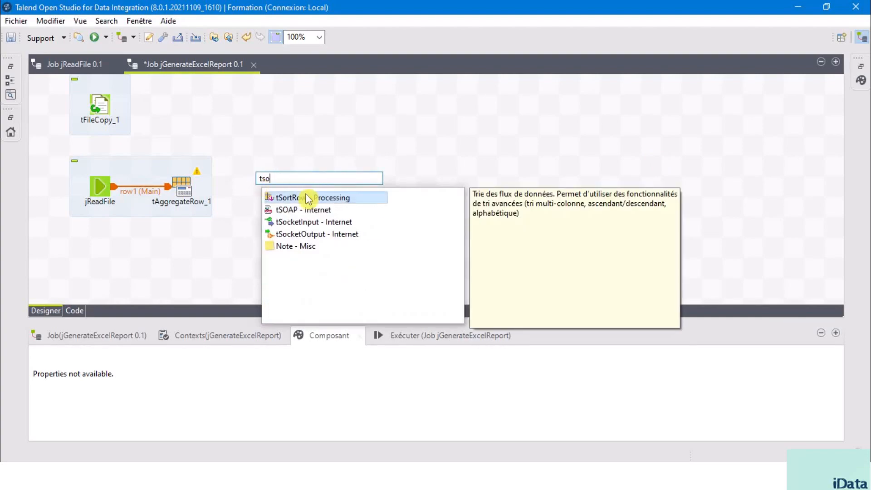
left_click(304, 197)
Link tAggregateRow_1 to tSortRow_1 with a Principal row.
left_click(188, 186)
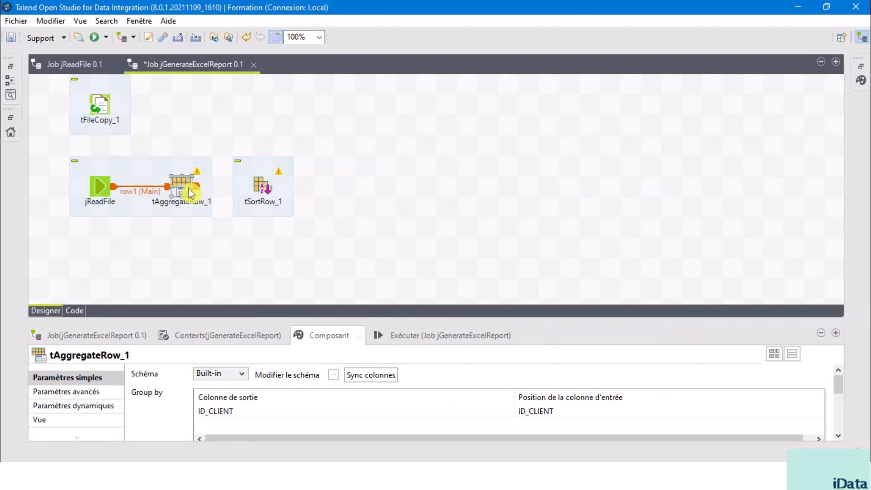
right_click(189, 194)
mouse_move(225, 195)
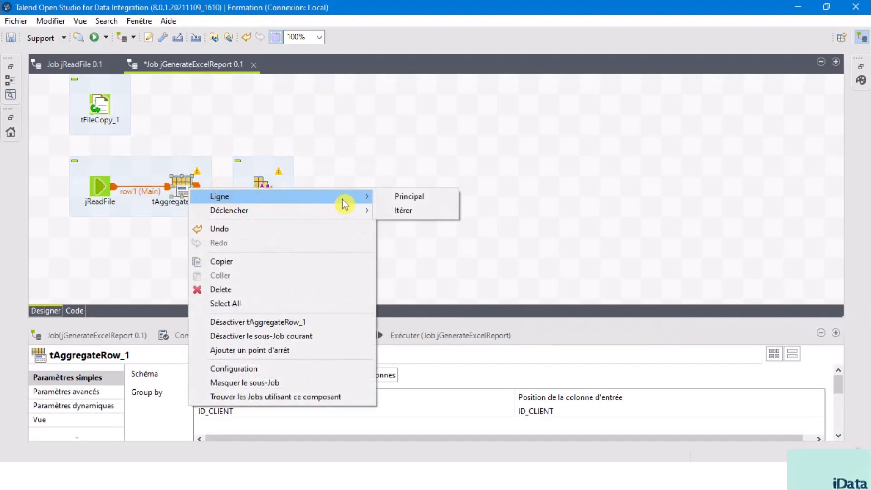
left_click(408, 196)
left_click(262, 190)
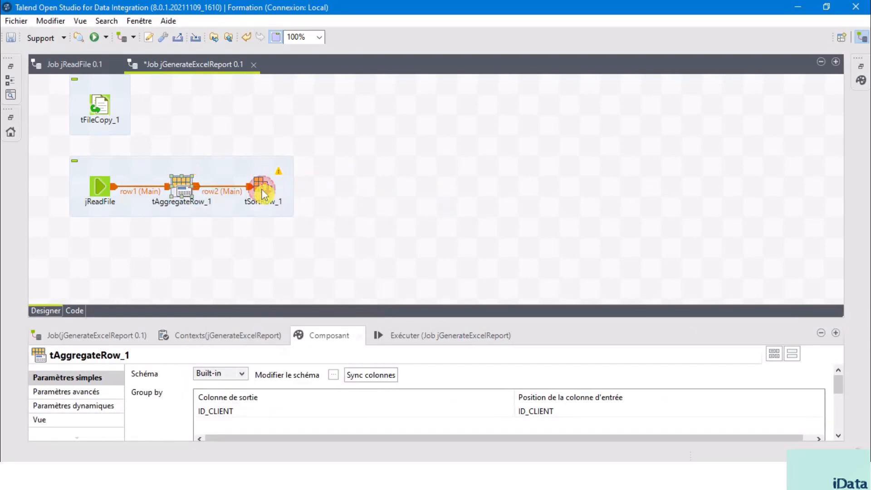
Add a sort criterion on the MT_VENTE column in the tSortRow_1 settings.
left_click(262, 186)
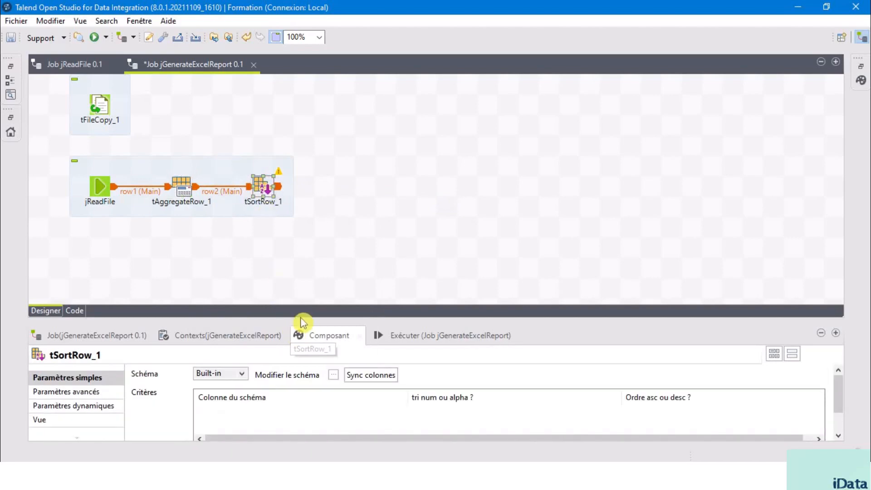
left_click_drag(303, 318, 353, 201)
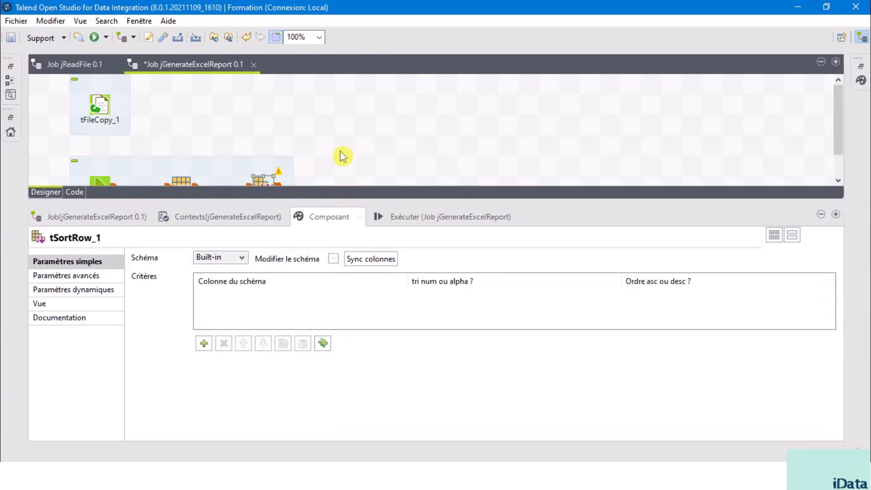
scroll(341, 156, "down", 1)
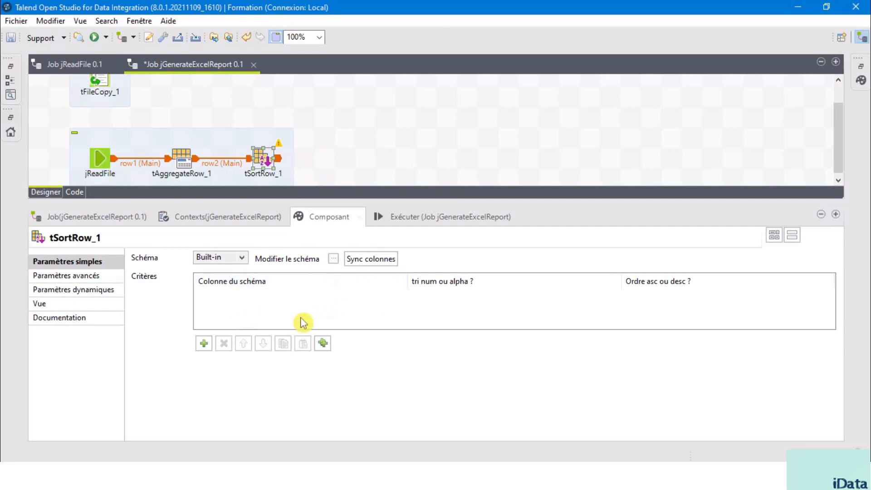
left_click(204, 343)
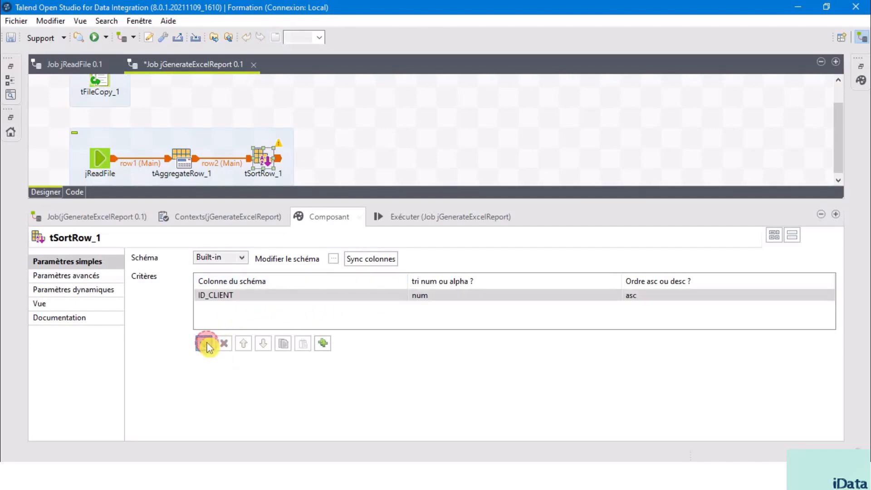
left_click(392, 293)
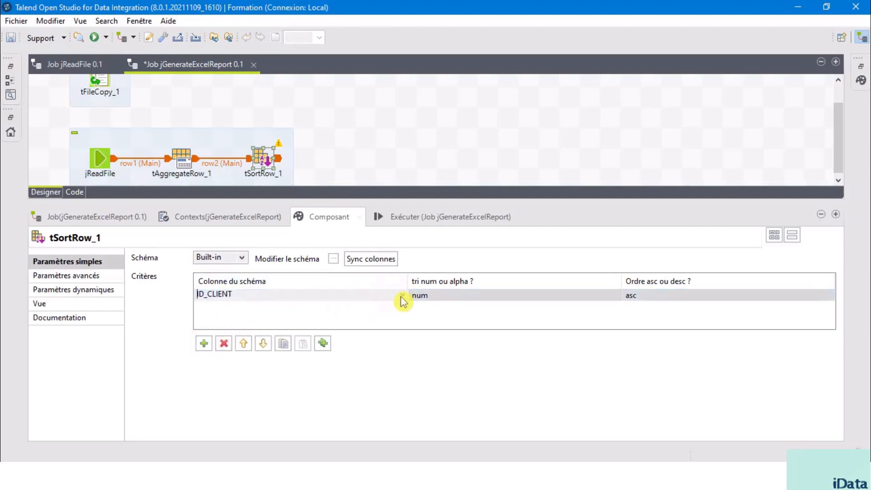
left_click(402, 294)
left_click(277, 325)
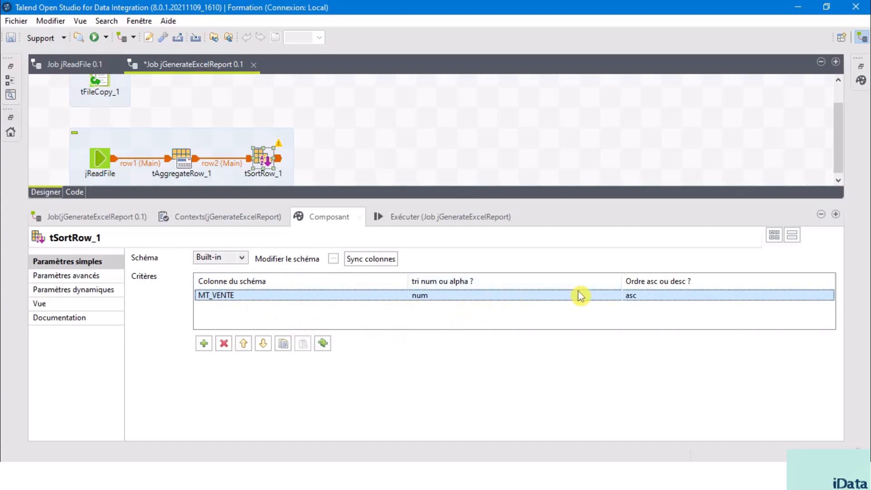
Set the sort order of the MT_VENTE criterion to DESC.
left_click(660, 294)
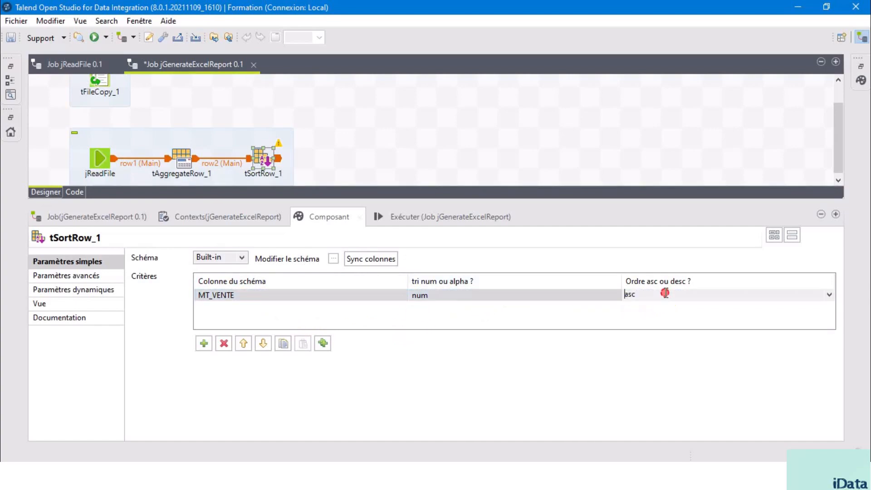
left_click(832, 294)
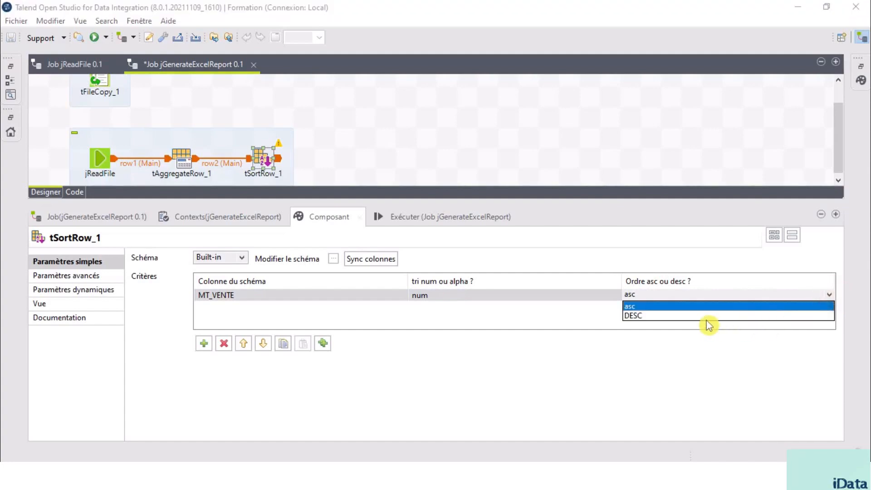
left_click(658, 317)
left_click(598, 325)
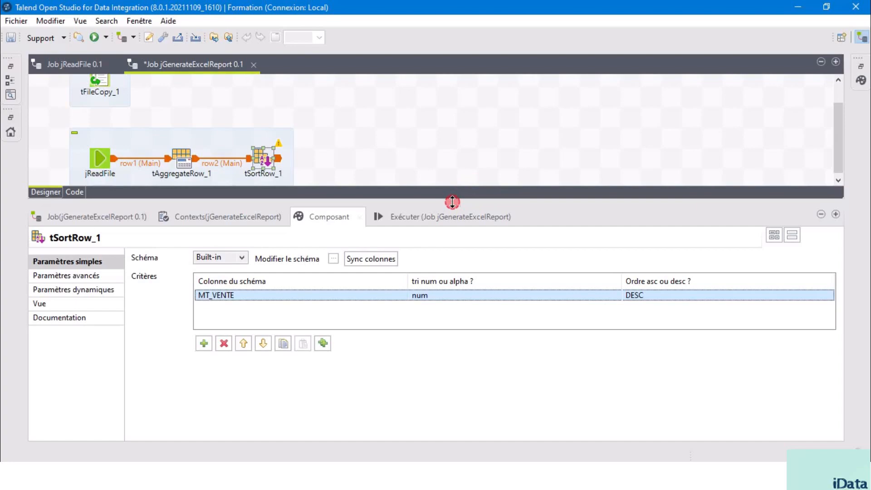
Enlarge the job design area and add a tLogRow component beside tSortRow_1.
left_click_drag(452, 202, 453, 299)
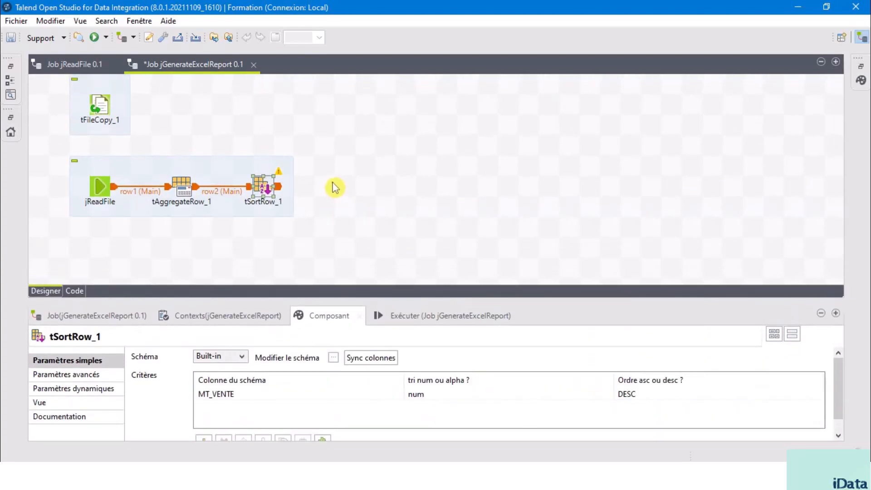
left_click(334, 188)
type("tlog")
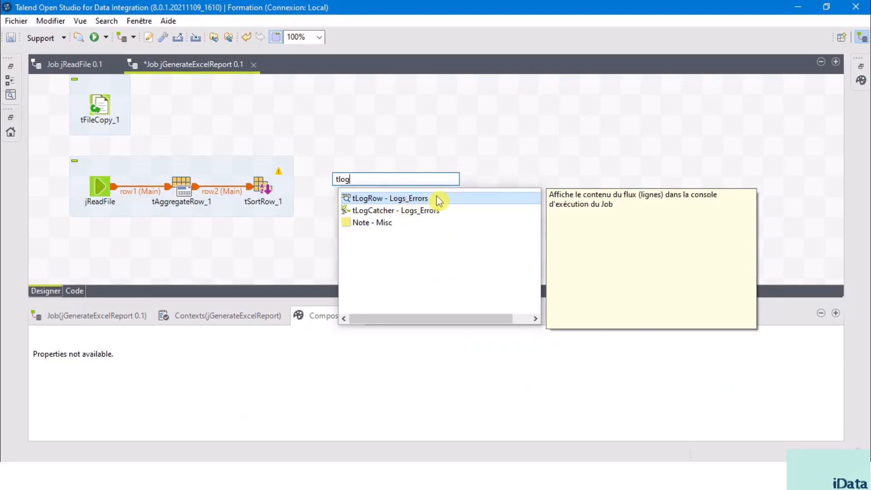
double_click(396, 198)
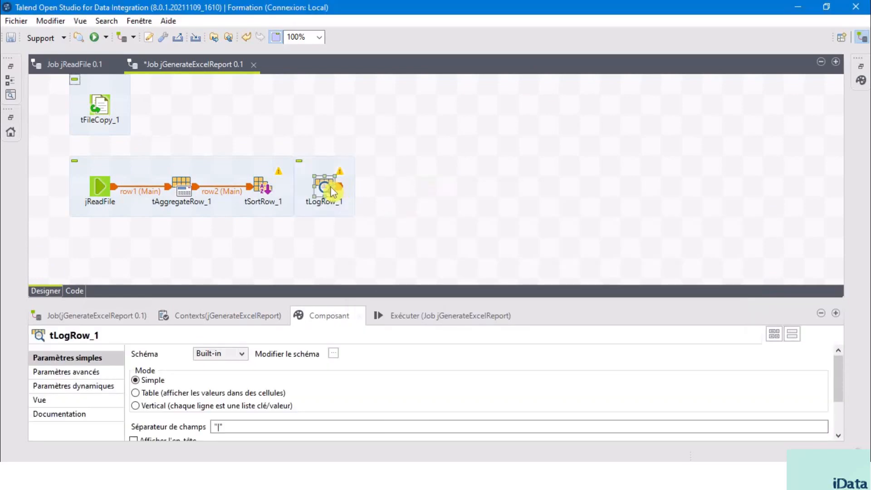
left_click_drag(333, 191, 353, 192)
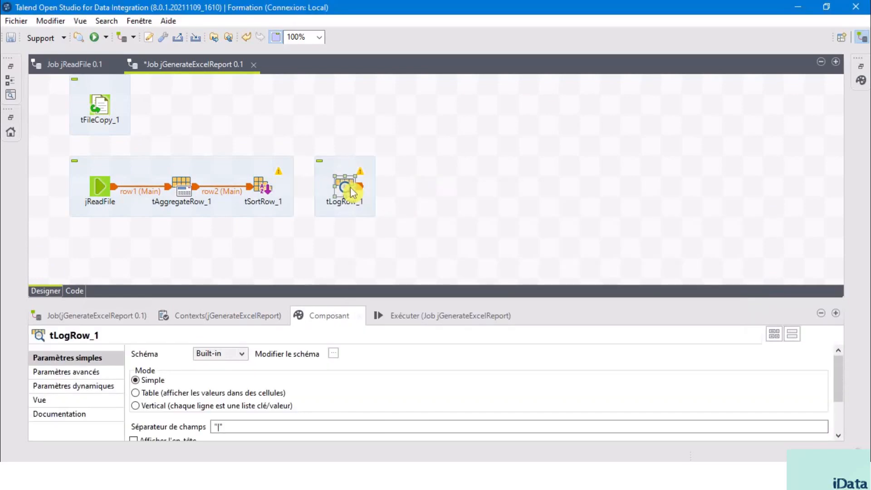
Link tSortRow_1 to tLogRow_1 with a Principal row.
left_click(273, 188)
right_click(268, 188)
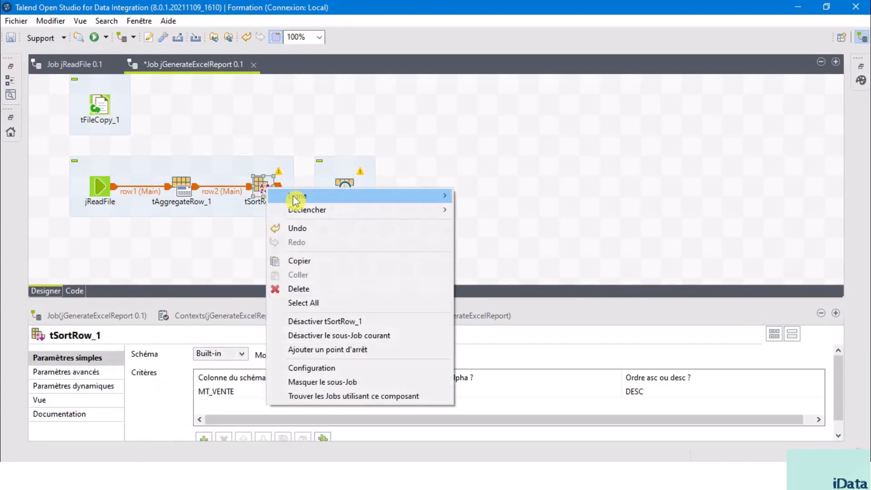
mouse_move(301, 200)
left_click(481, 196)
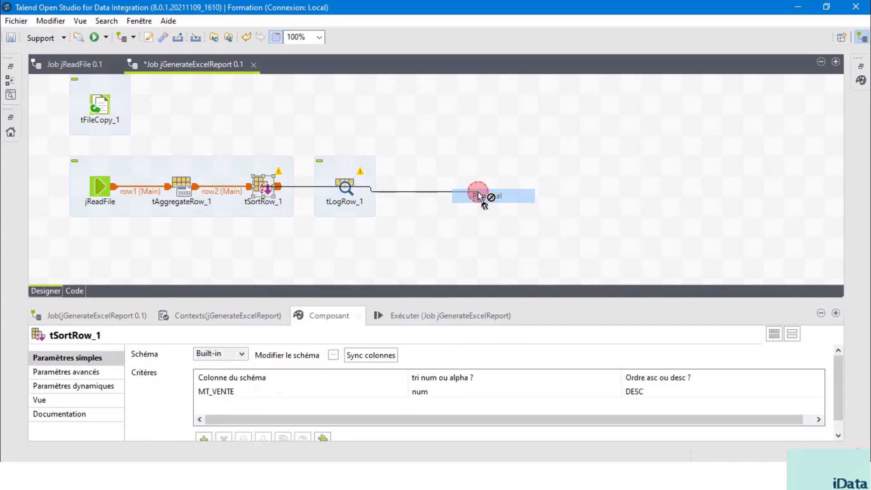
left_click(344, 188)
left_click(344, 188)
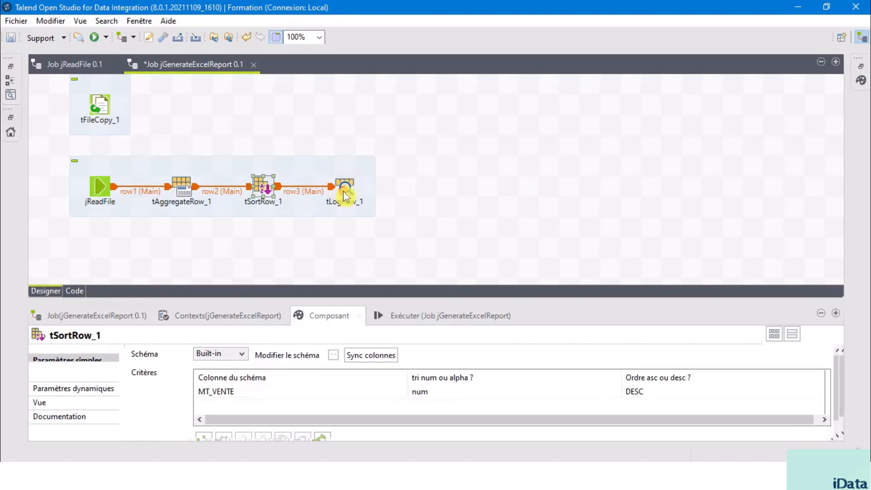
left_click(204, 255)
Connect tFileCopy_1 to jReadFile with an On Subjob Ok trigger.
left_click(100, 104)
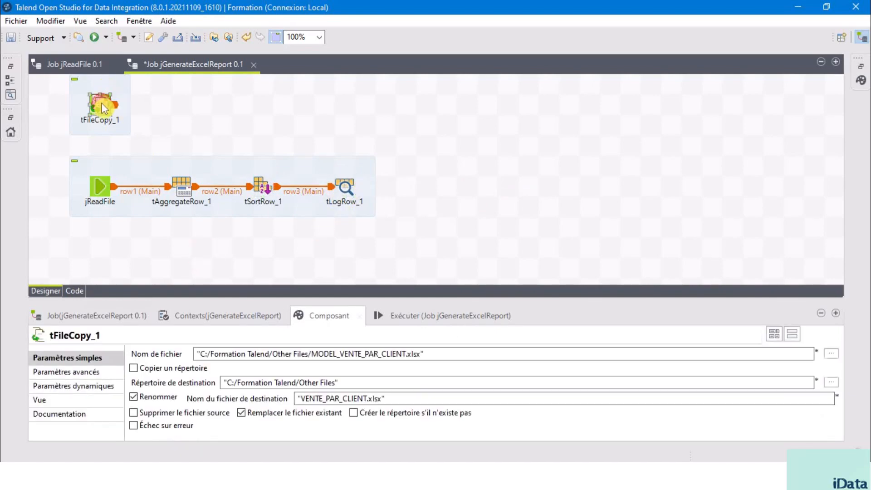
right_click(103, 108)
mouse_move(189, 128)
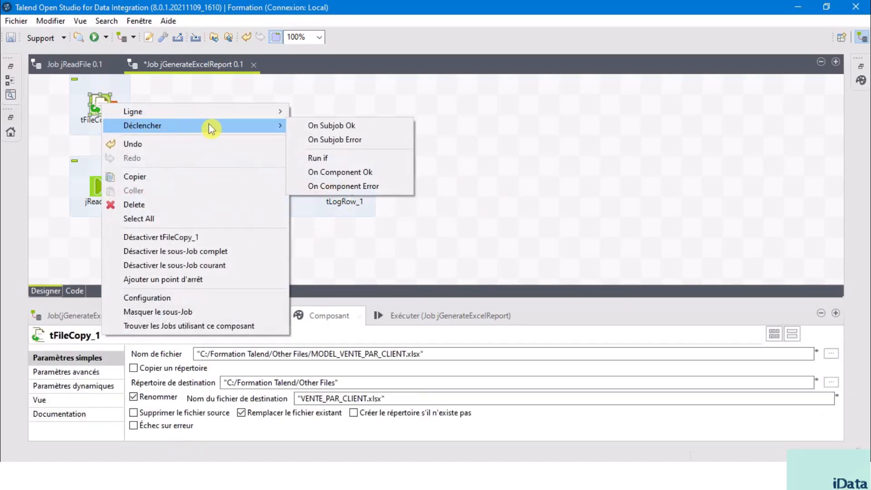
left_click(338, 128)
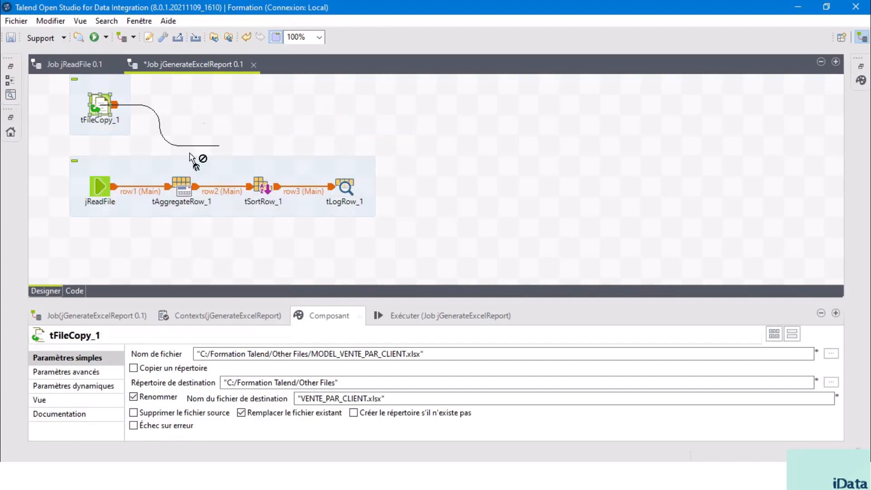
left_click(99, 187)
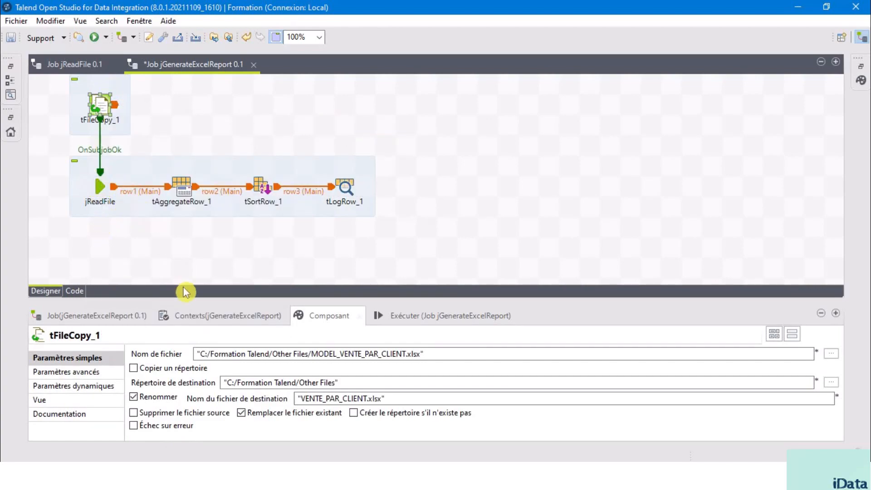
Set the display mode of tLogRow_1 to Table (afficher les valeurs dans des cellules).
left_click_drag(238, 299, 278, 176)
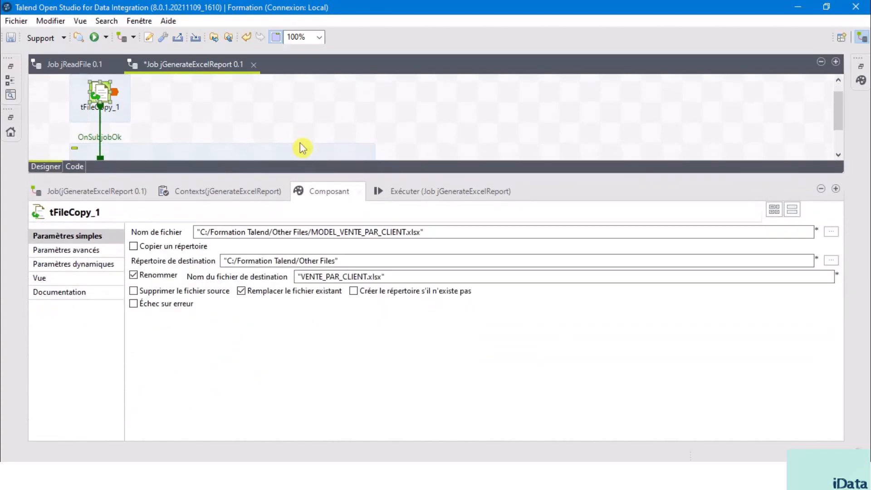
scroll(301, 146, "down", 3)
left_click(346, 143)
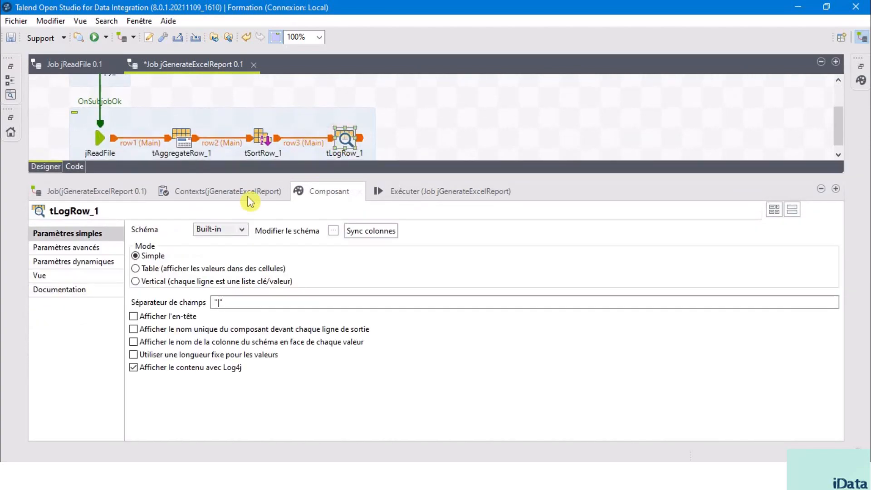
left_click(147, 270)
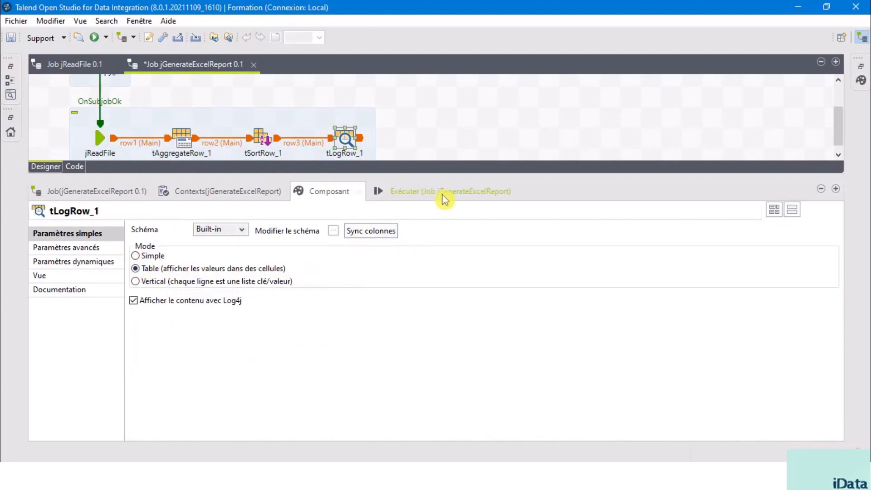
Run the job jGenerateExcelReport and examine the aggregated purchase, sales and profit amounts per client in the console.
left_click(443, 191)
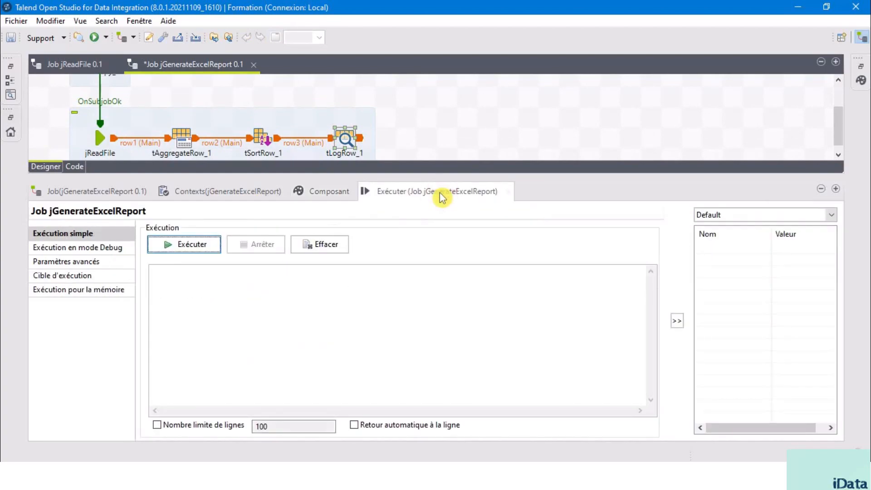
left_click(193, 247)
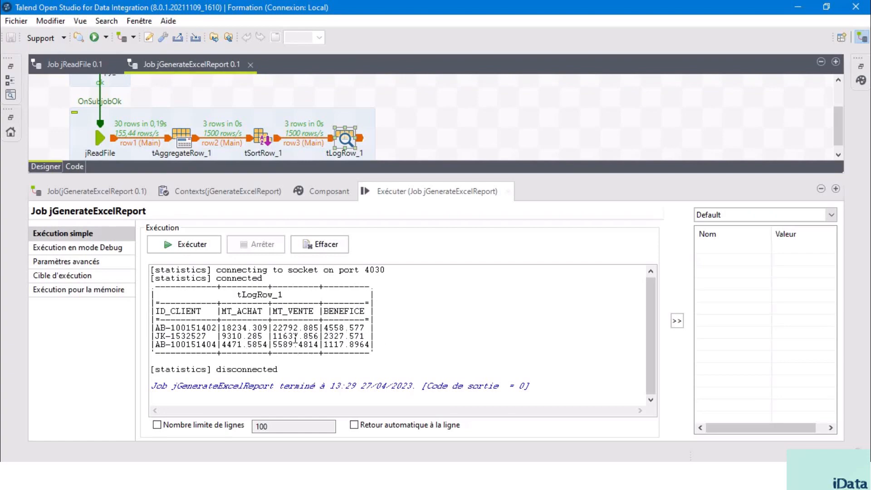
scroll(296, 339, "up", 1)
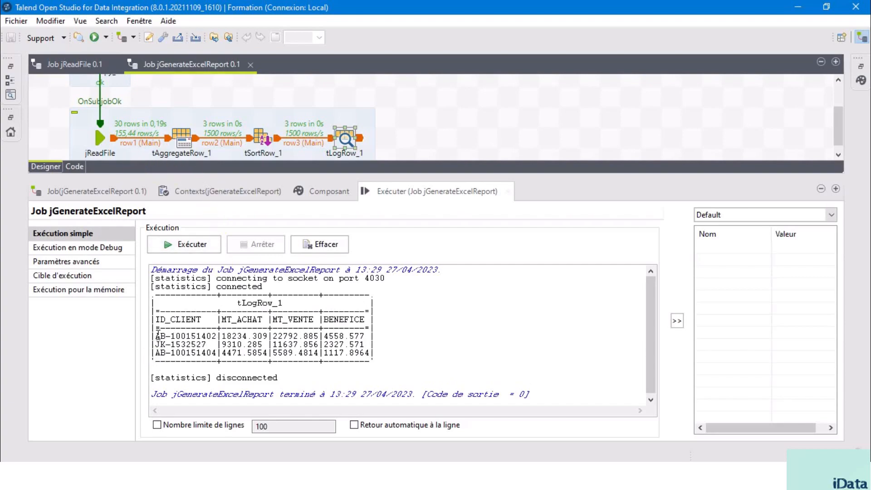
left_click_drag(157, 334, 271, 339)
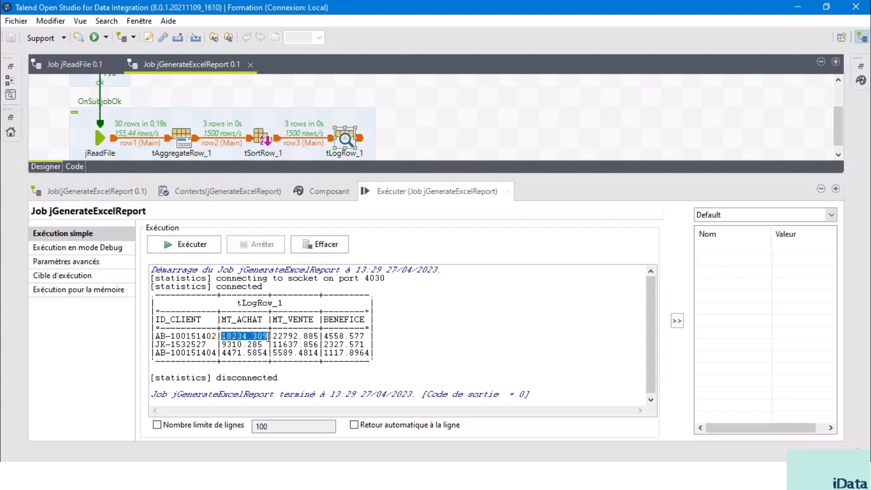
left_click_drag(272, 335, 355, 338)
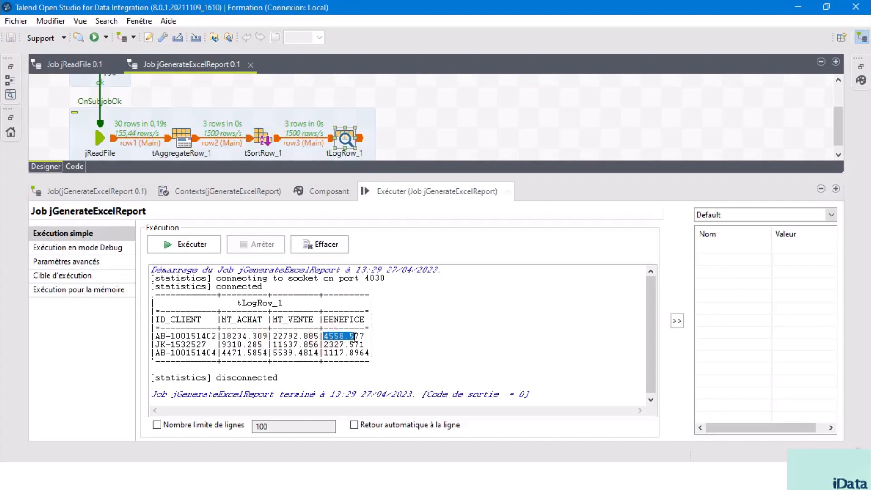
left_click(397, 355)
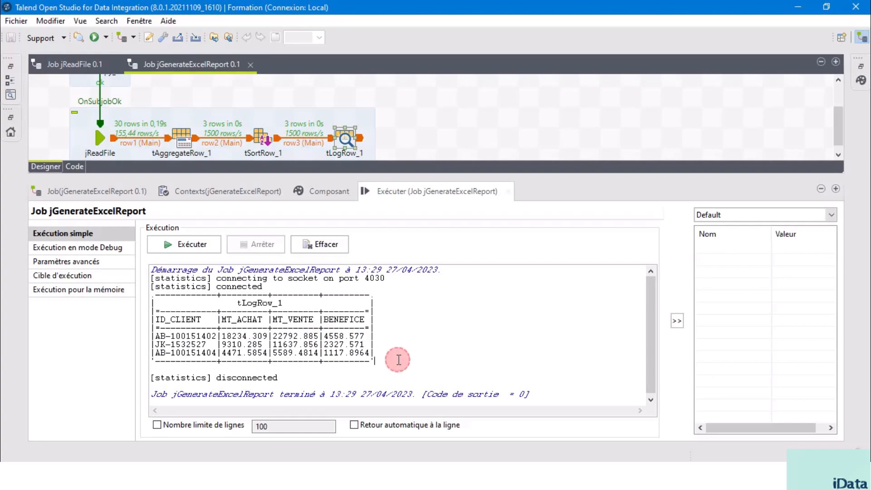
left_click_drag(377, 356, 138, 339)
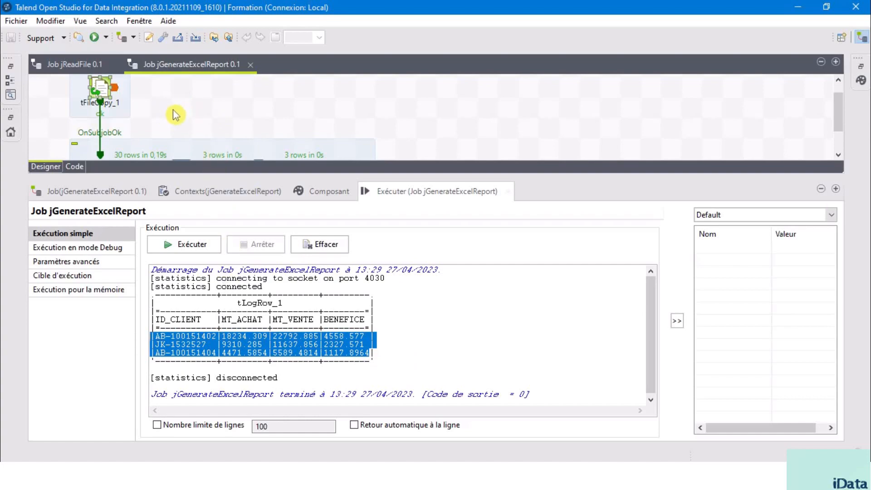
Add a tHashOutput component to the job after tLogRow_1, in line with the row flow.
left_click(103, 91)
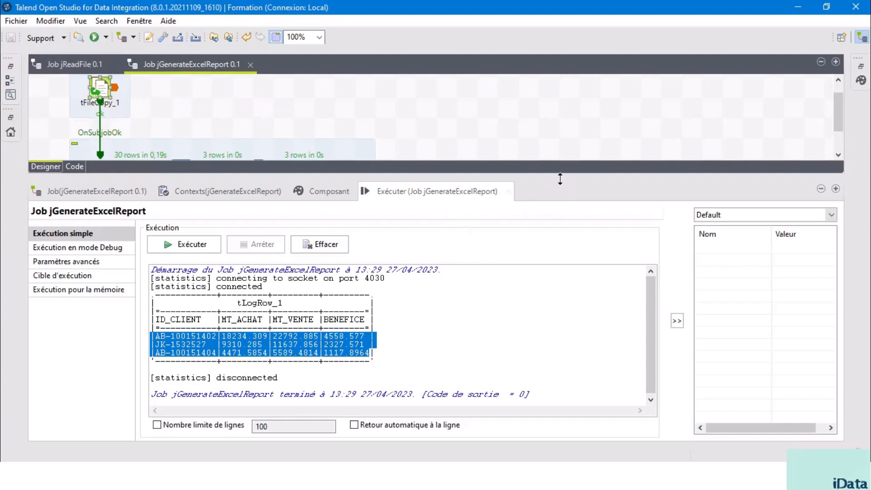
left_click_drag(560, 179, 529, 332)
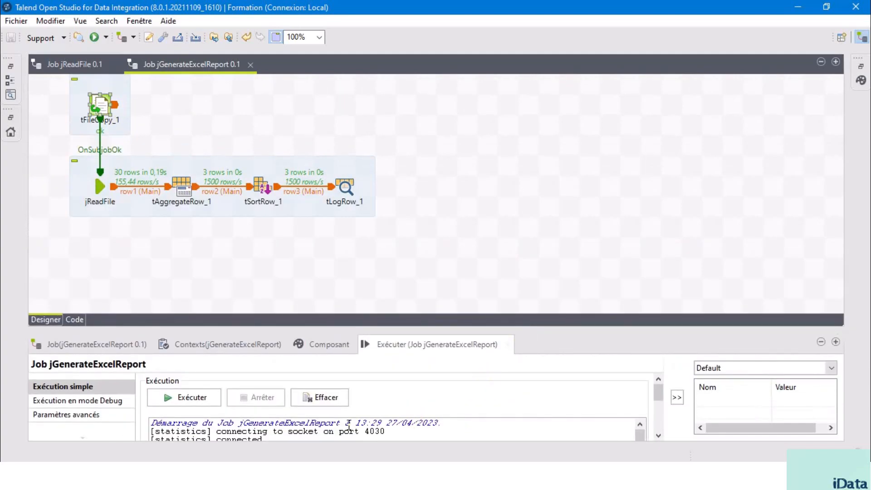
scroll(349, 427, "down", 2)
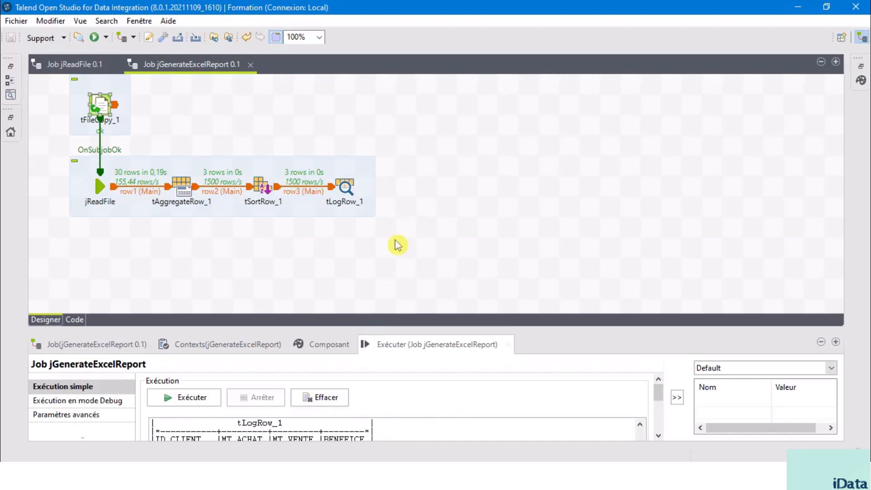
left_click(347, 187)
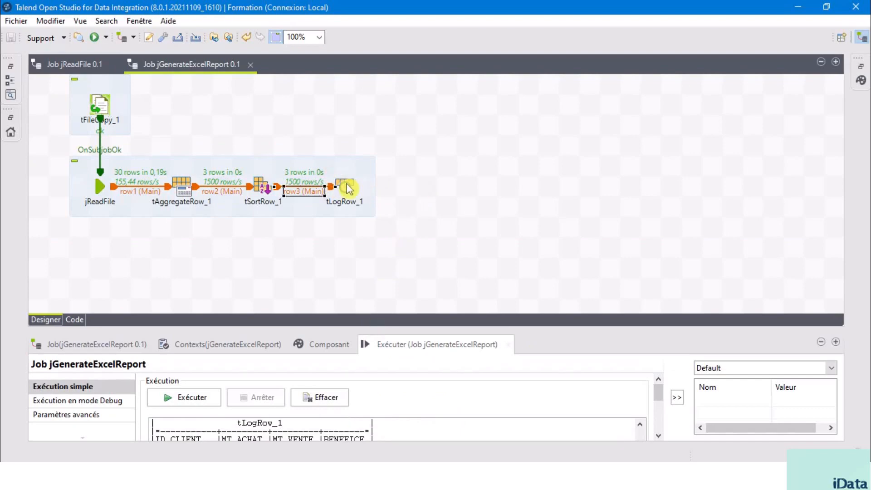
left_click(352, 188)
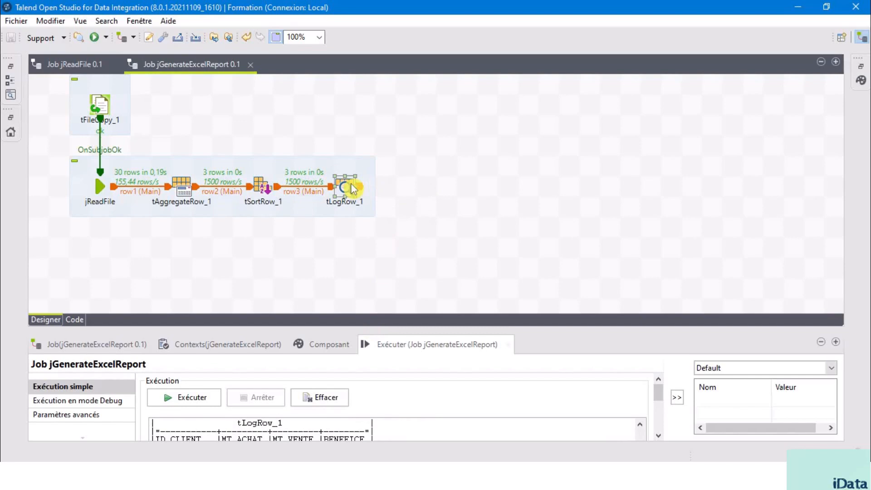
left_click(398, 205)
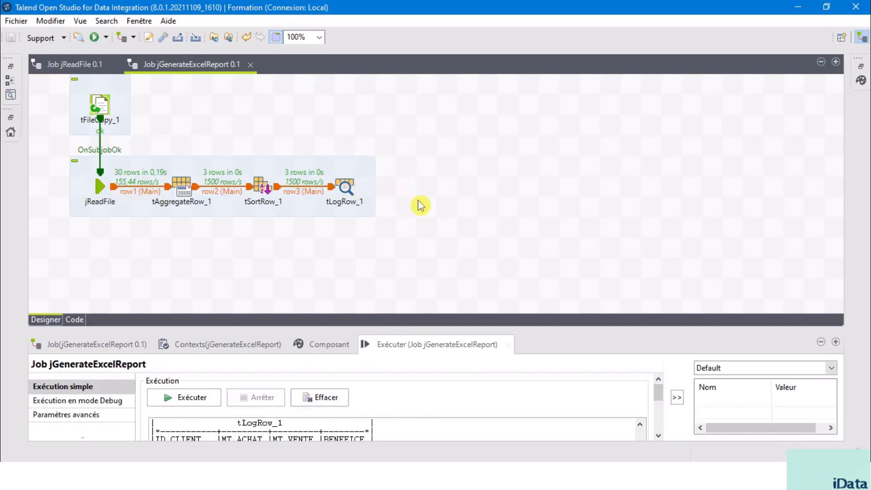
type("thas")
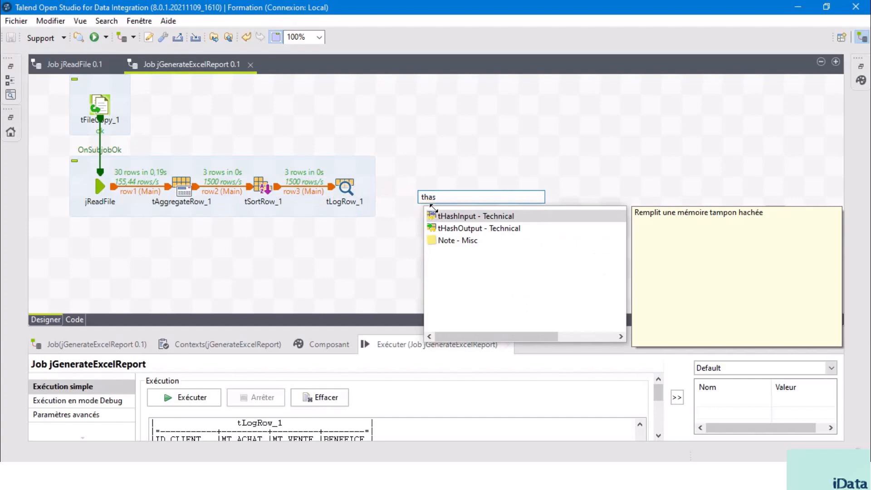
double_click(452, 228)
left_click_drag(429, 212, 450, 192)
left_click_drag(394, 333, 411, 273)
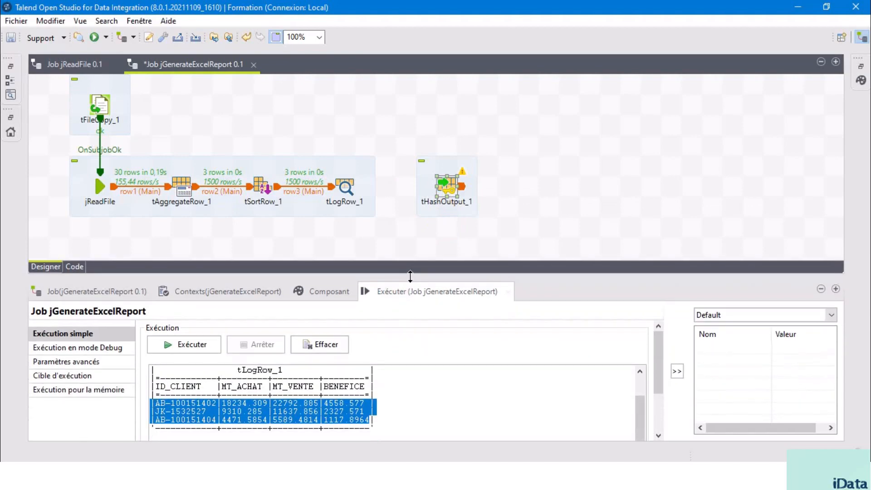
Link tLogRow_1 to tHashOutput_1 with a Main row.
left_click(346, 191)
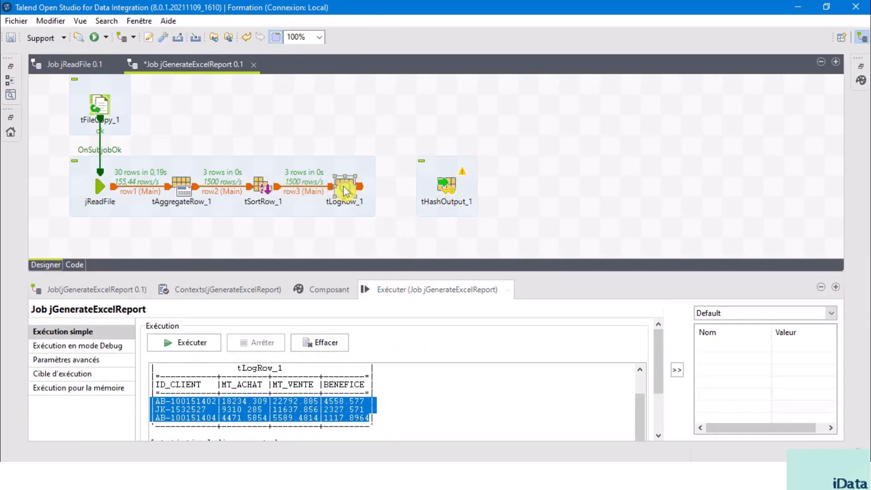
left_click(446, 185)
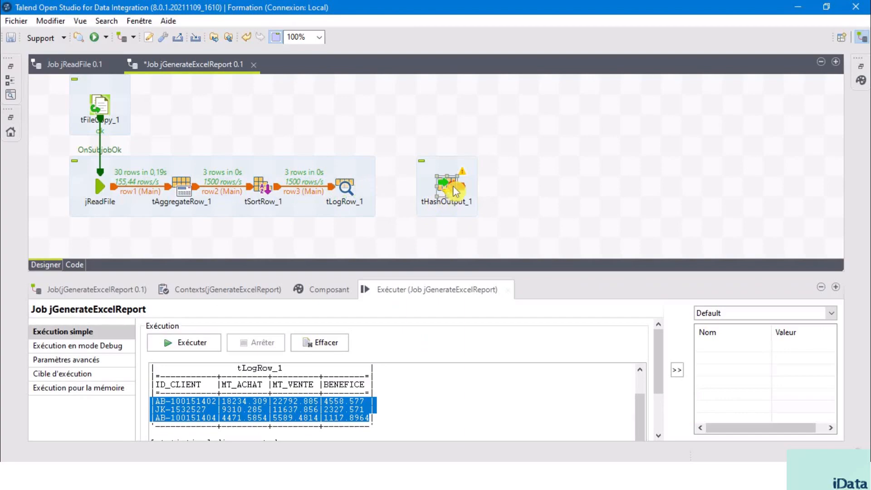
right_click(347, 190)
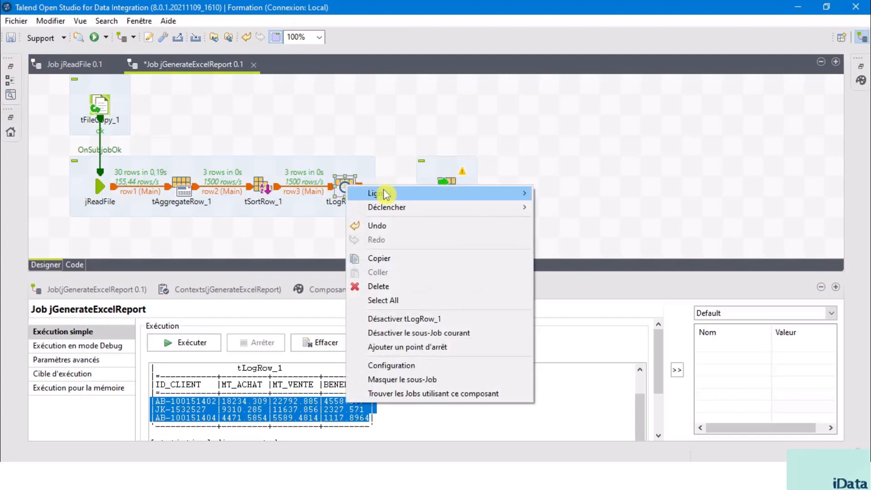
left_click(412, 162)
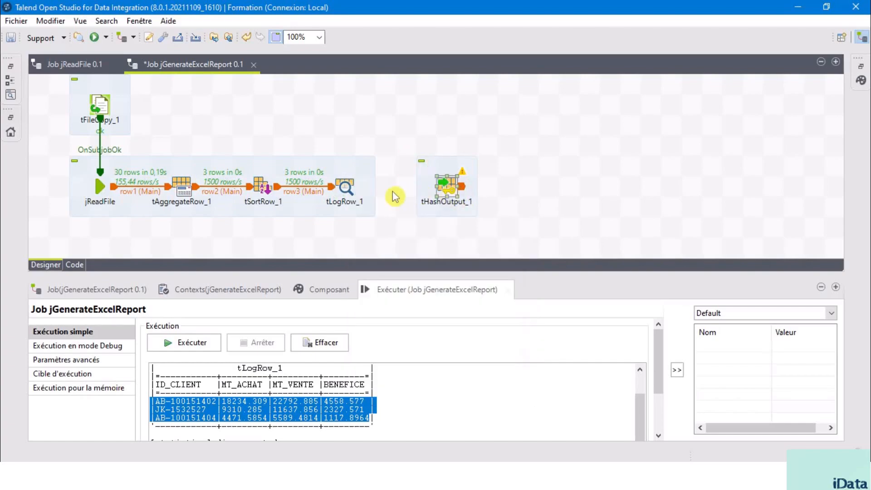
left_click(347, 189)
right_click(347, 190)
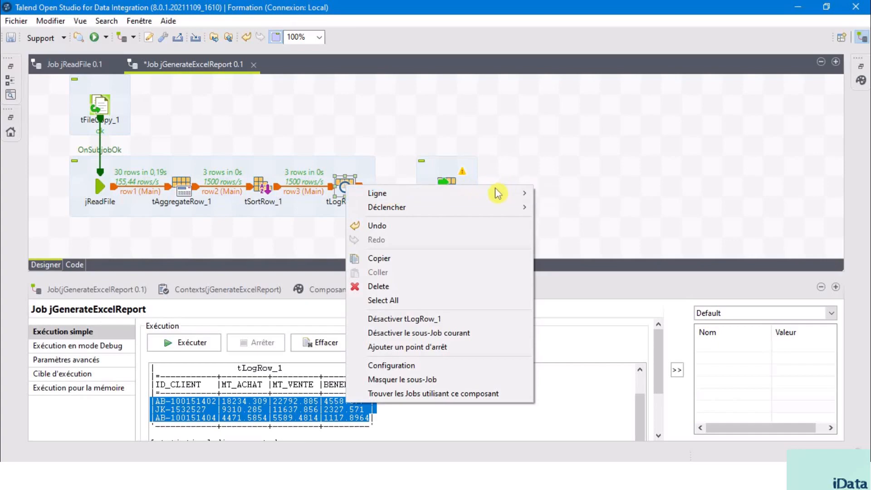
left_click(481, 194)
left_click(565, 193)
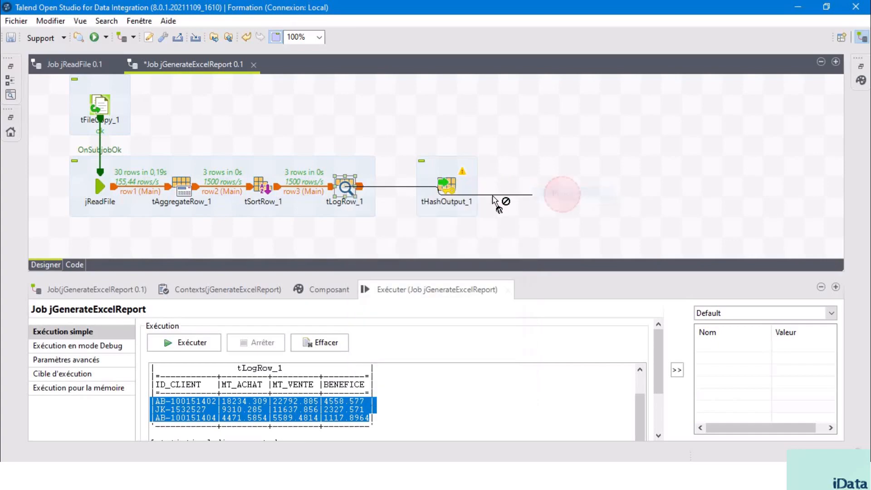
left_click(451, 184)
left_click(447, 187)
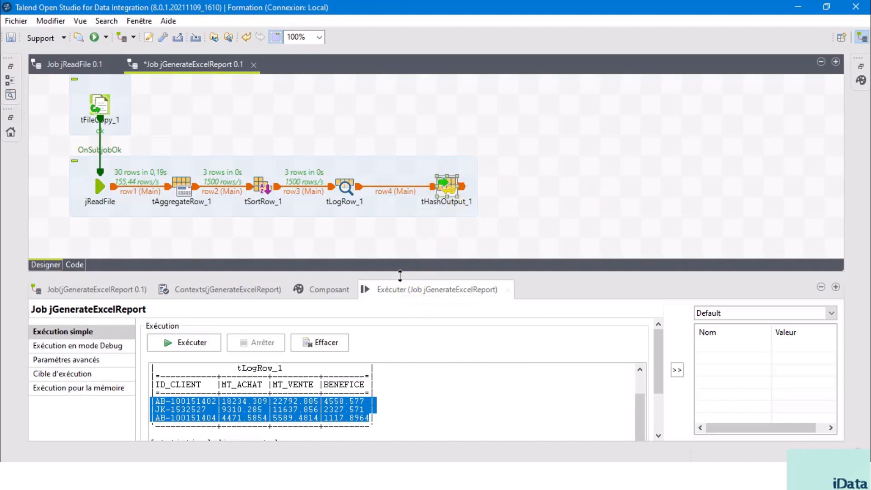
Examine the schema of tHashOutput_1 against the aggregated client rows in the console.
left_click_drag(400, 275, 402, 251)
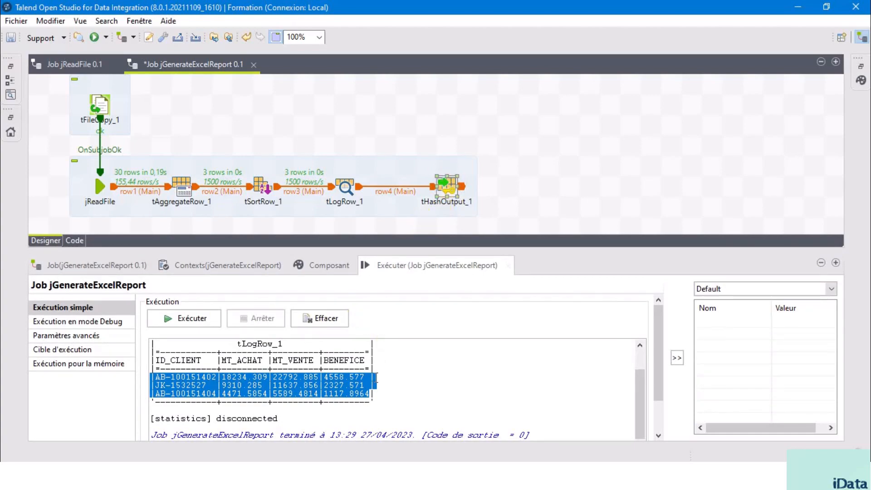
left_click_drag(368, 392, 148, 377)
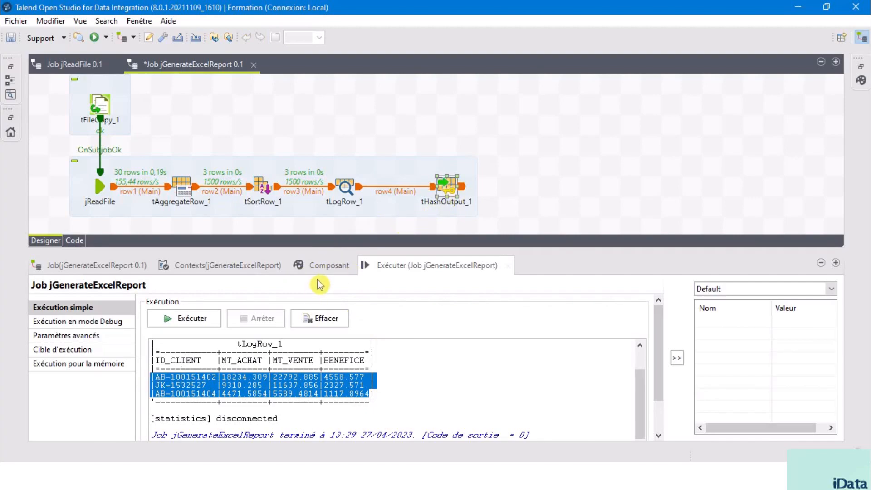
left_click(328, 268)
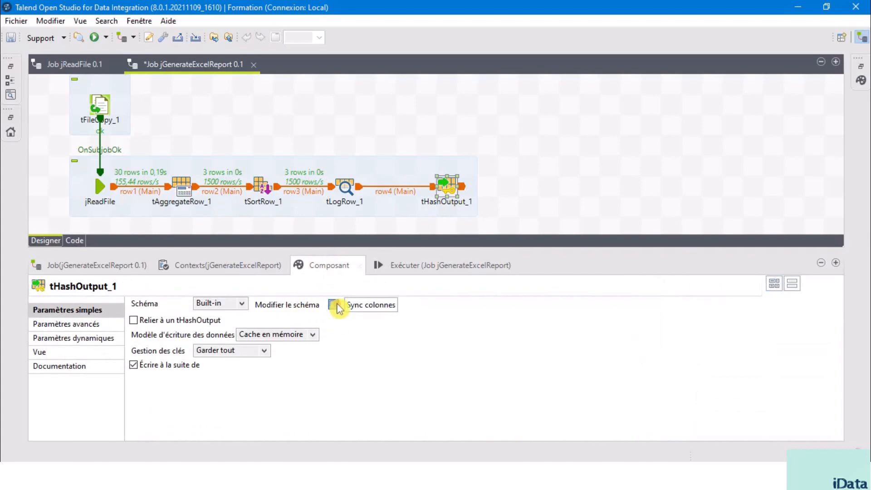
left_click(335, 305)
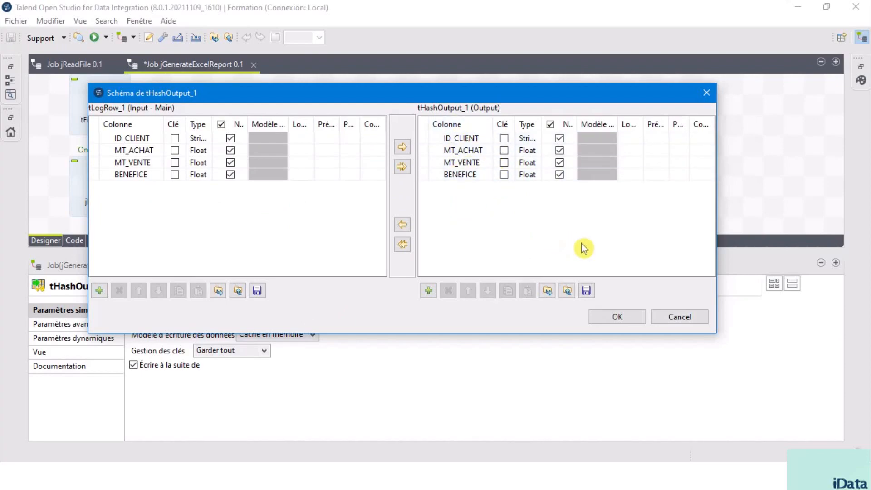
left_click(615, 318)
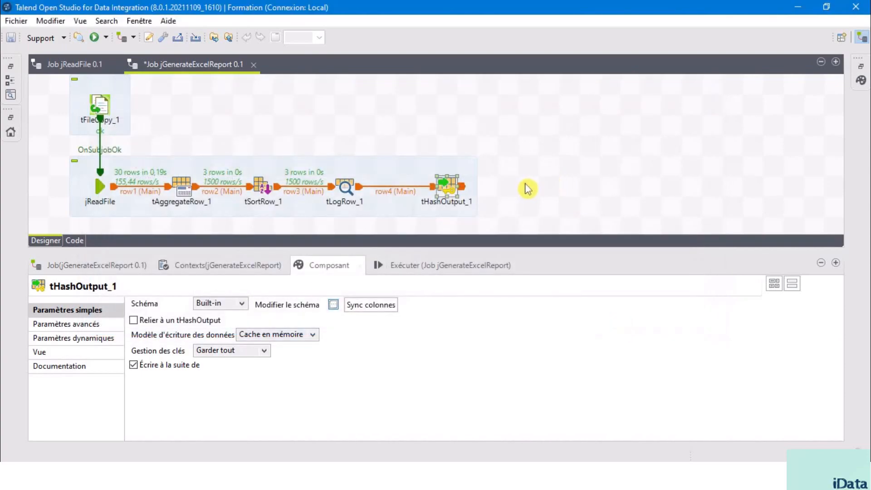
Move tHashOutput_1 slightly closer to tLogRow_1 on the job canvas.
left_click(482, 196)
left_click_drag(452, 186, 432, 184)
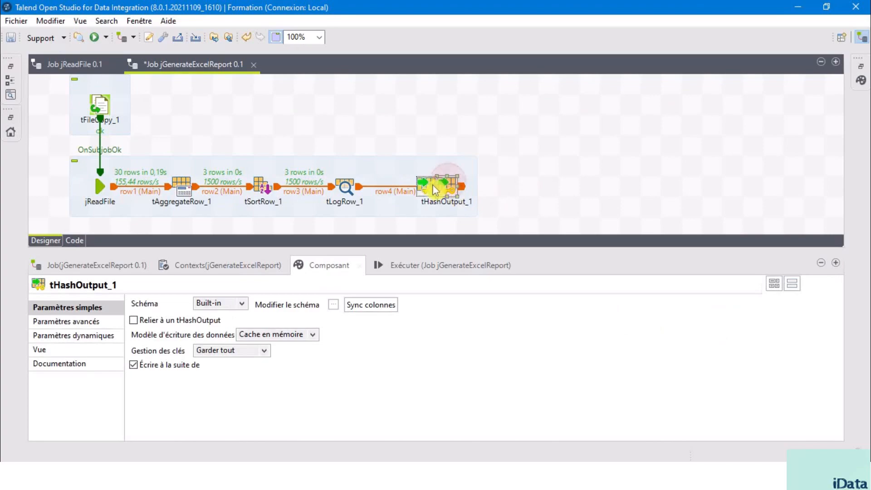
left_click(478, 196)
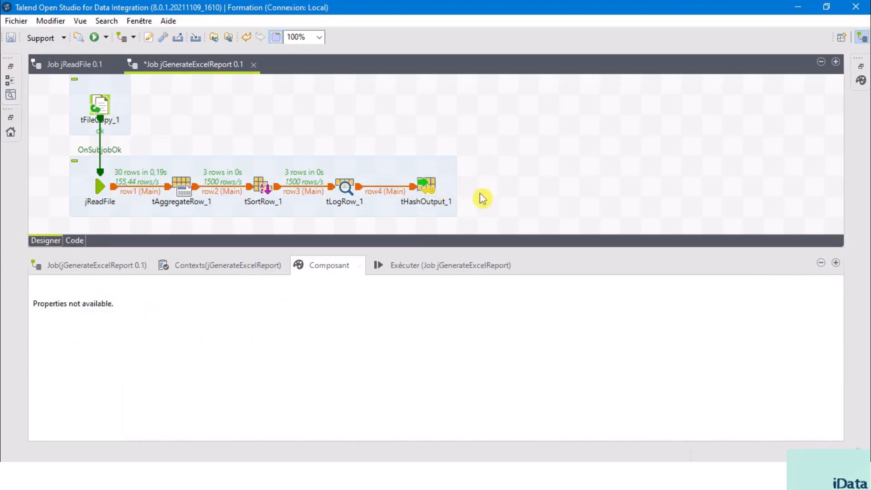
Add a tFileOutputExcel component after tHashOutput_1 and align it with the row flow.
left_click(401, 268)
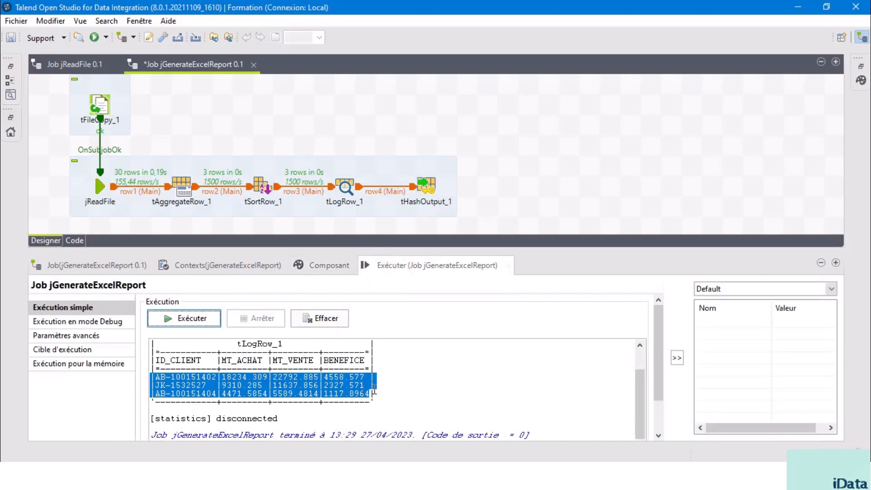
left_click(546, 182)
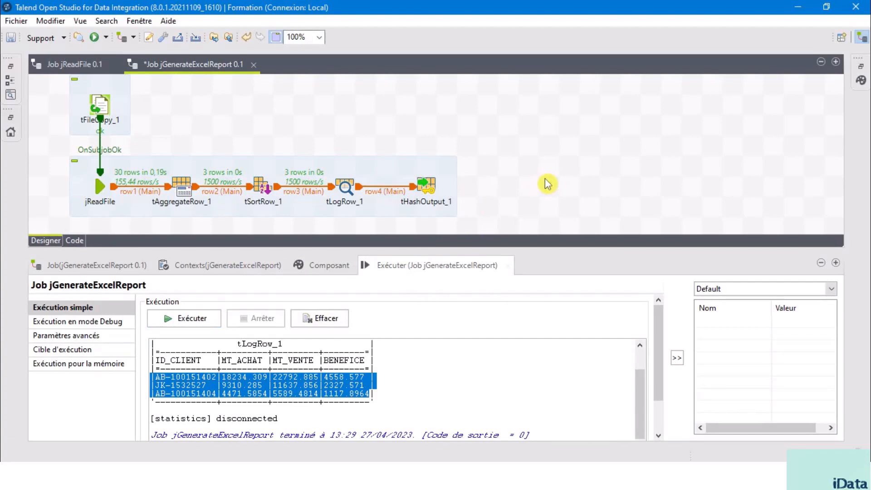
type("tfile")
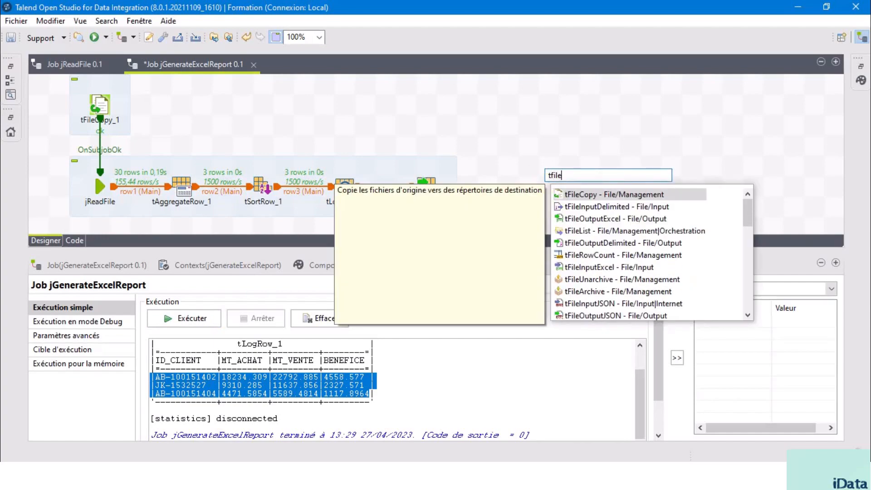
type("ou")
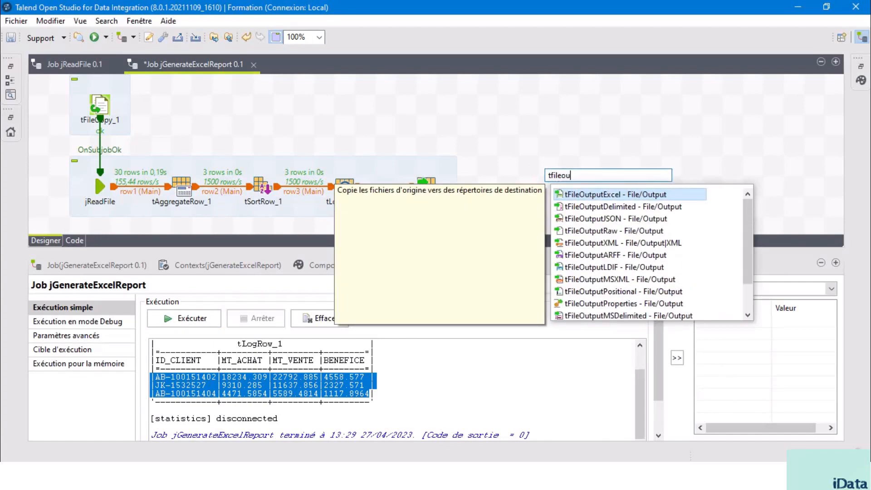
double_click(603, 195)
left_click_drag(539, 192, 513, 195)
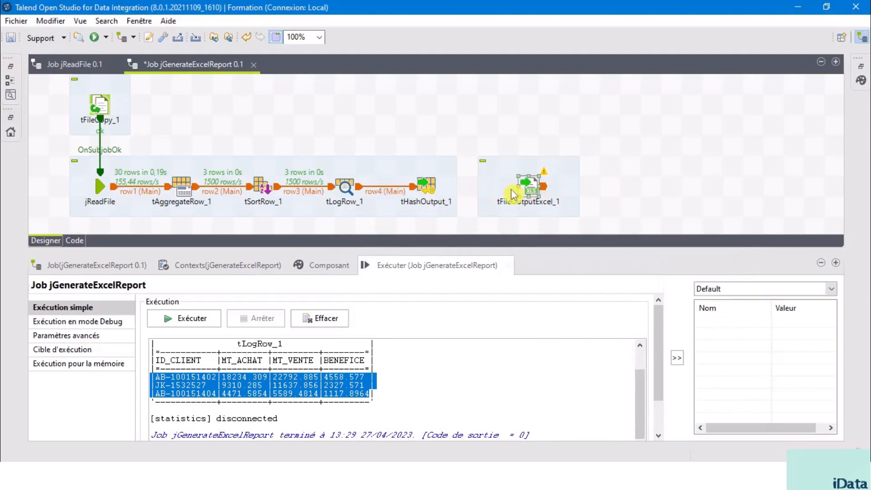
Link tHashOutput_1 to tFileOutputExcel_1 with a Main row.
left_click(437, 187)
right_click(437, 187)
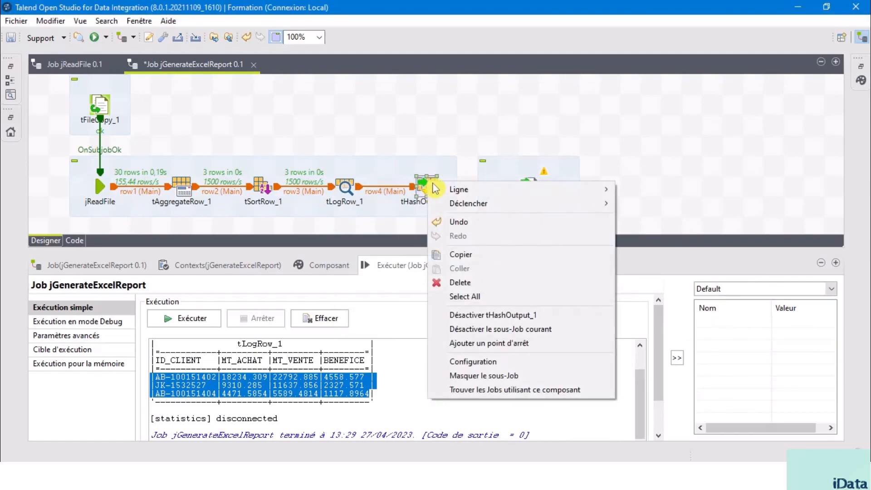
mouse_move(465, 198)
left_click(644, 189)
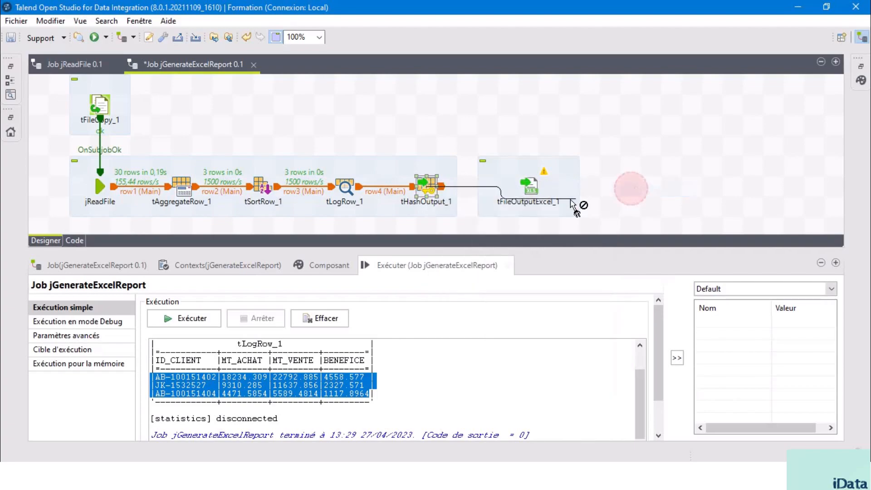
left_click(535, 191)
left_click(535, 191)
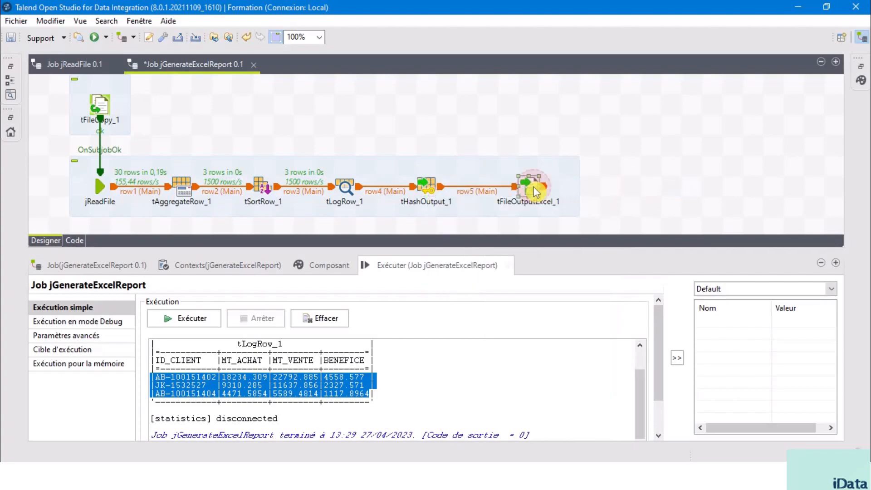
Set tFileOutputExcel_1 to write in Excel 2007 (xlsx) format to C:/Formation Talend/Other Files/VENTE_PAR_CLIENT.xlsx.
left_click(331, 267)
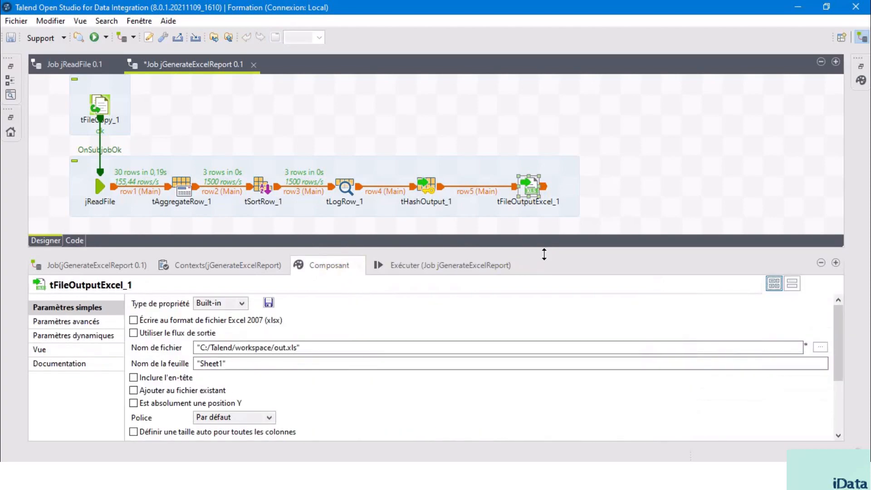
left_click_drag(549, 250, 557, 227)
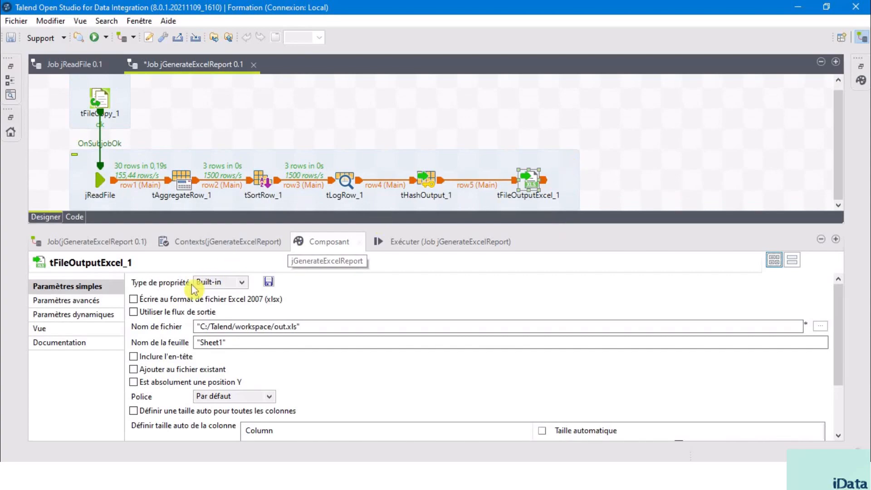
left_click(133, 299)
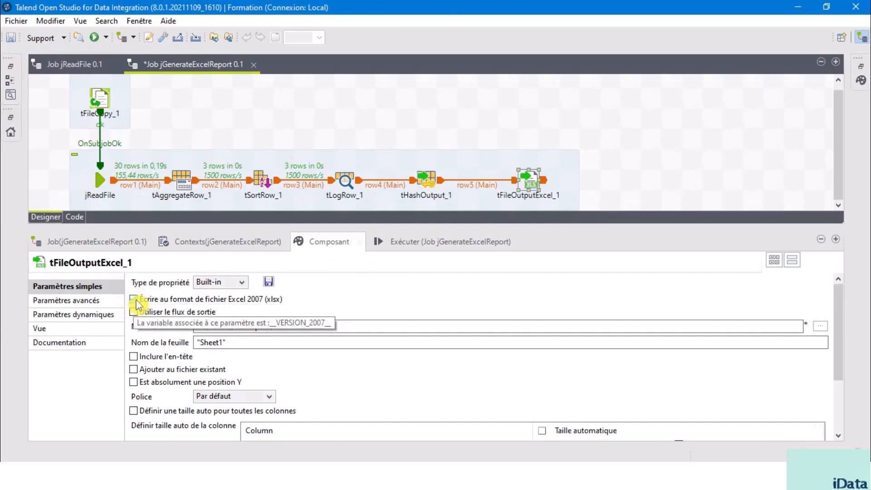
left_click(820, 327)
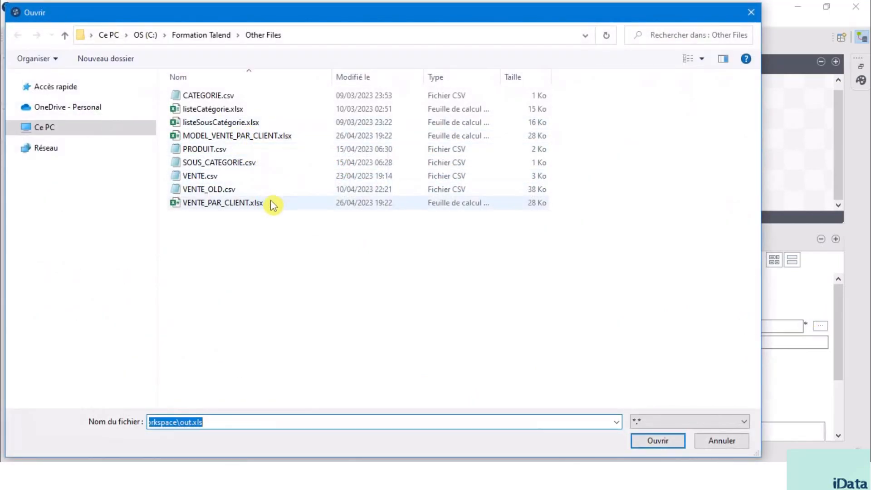
left_click(286, 207)
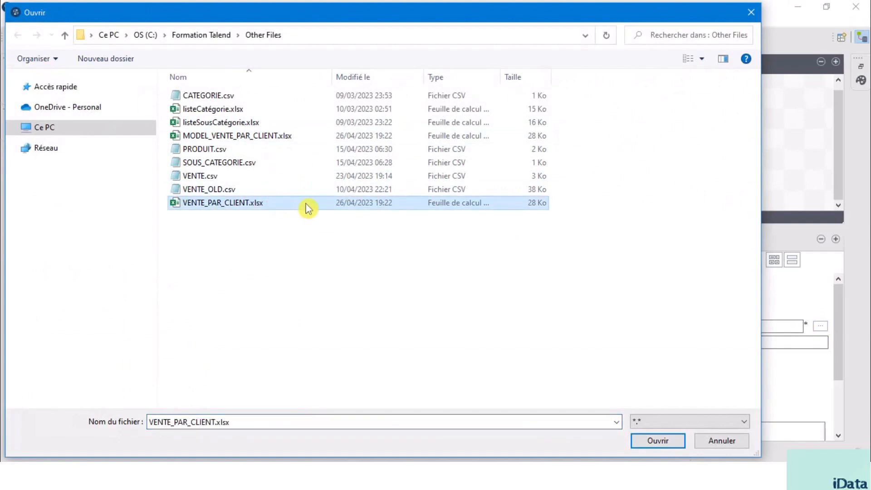
double_click(299, 208)
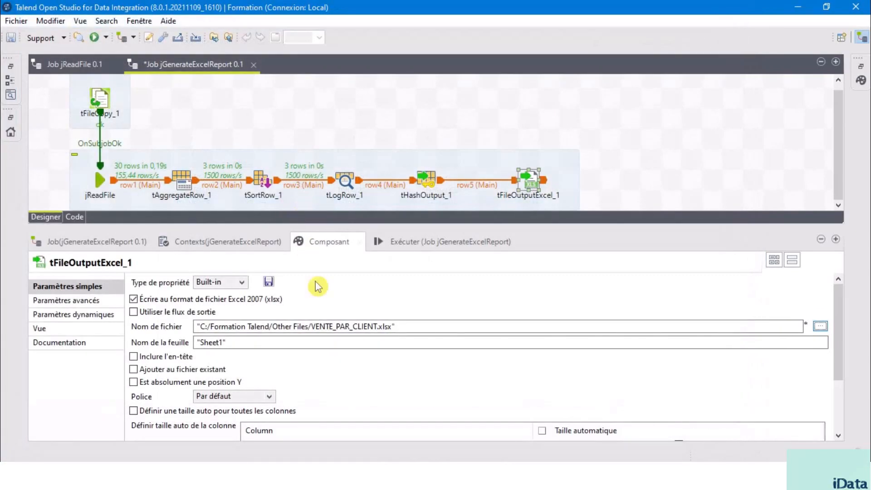
Set the sheet name of tFileOutputExcel_1 to "MONTANT_GLOBAL_PAR_CLIENT" and compare it with the sheet name in the Excel template.
left_click(220, 342)
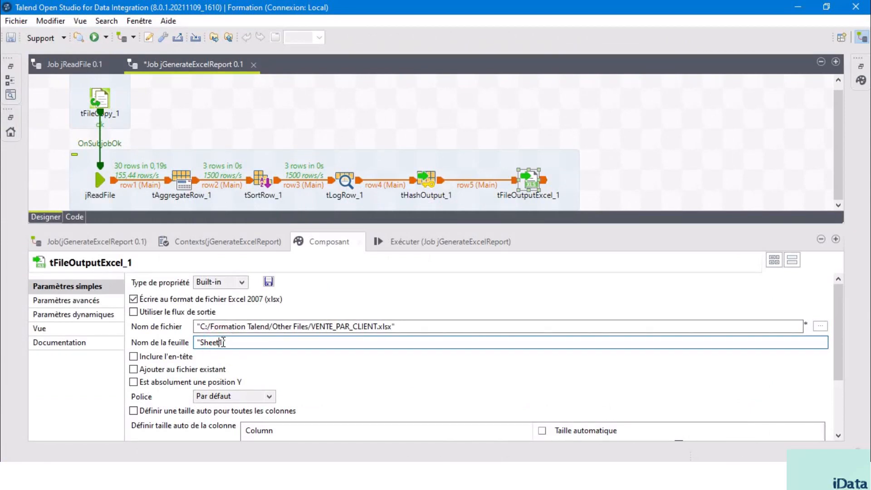
left_click_drag(222, 342, 202, 342)
type("MONTANT_GLOBAL_PAR_CLIENT")
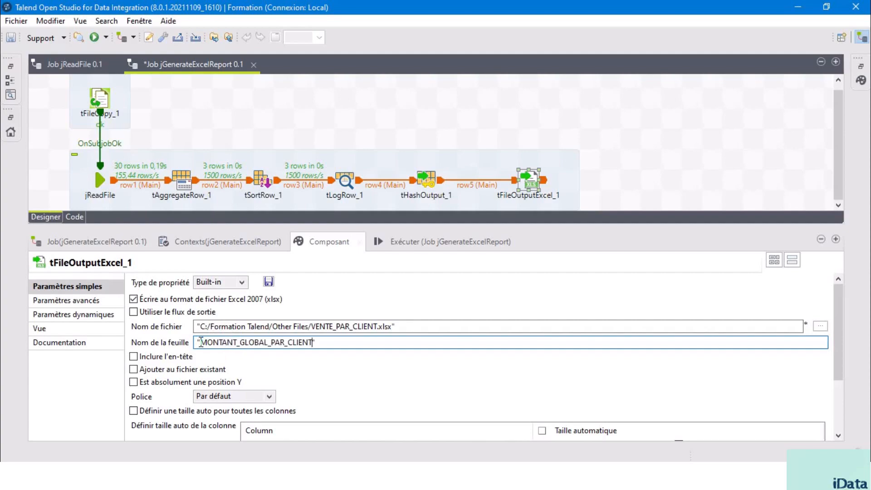
key("alt+Tab")
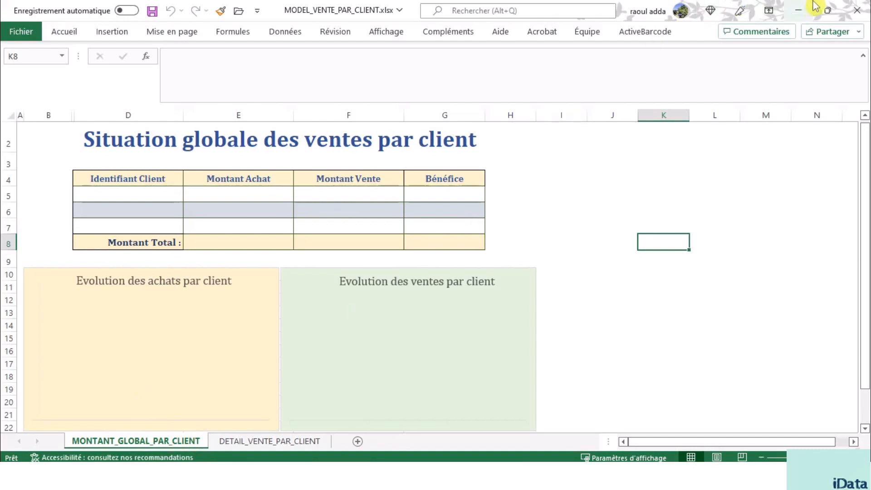
left_click(798, 11)
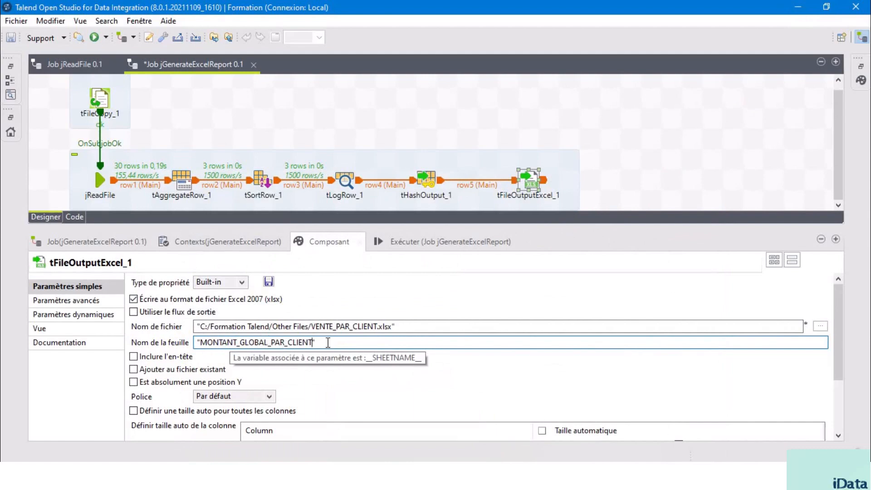
Make tFileOutputExcel_1 append to the existing file and existing sheet, and enable its absolute Y position option.
left_click(134, 370)
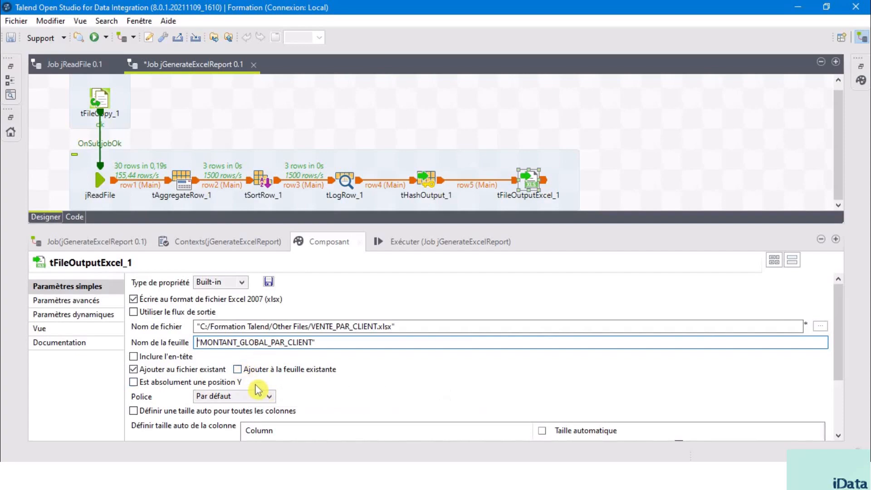
left_click(238, 370)
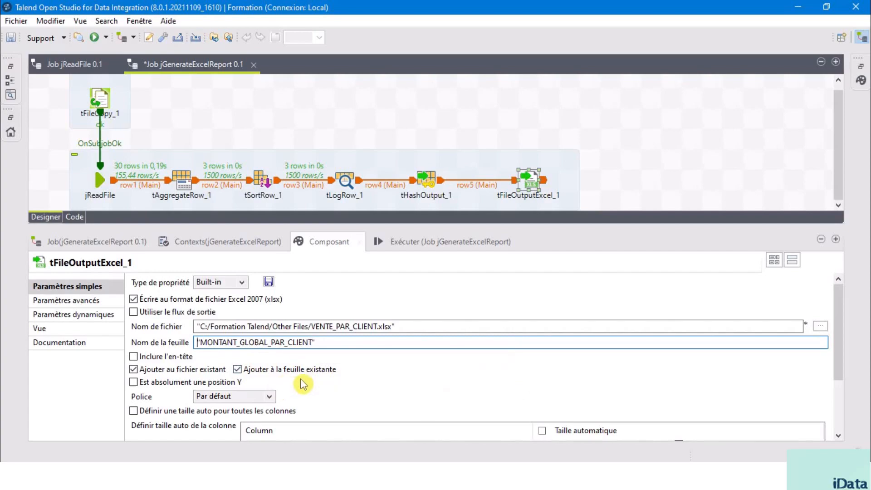
left_click_drag(392, 229, 426, 111)
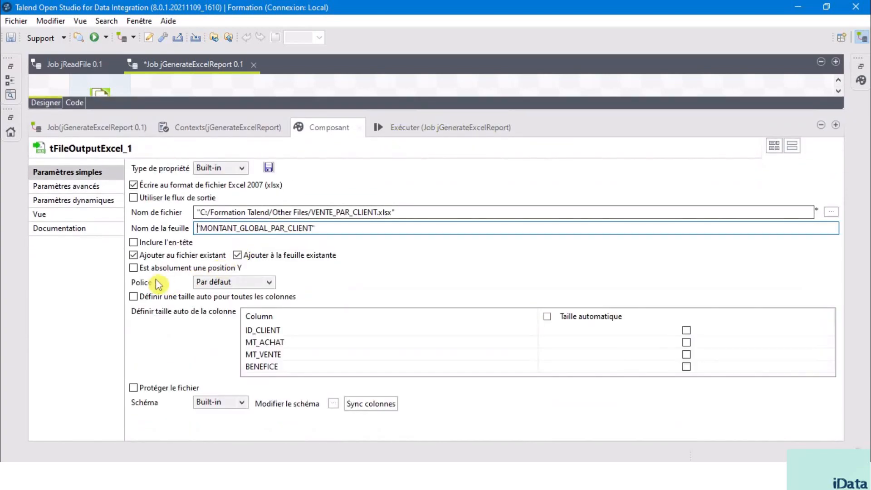
left_click(134, 269)
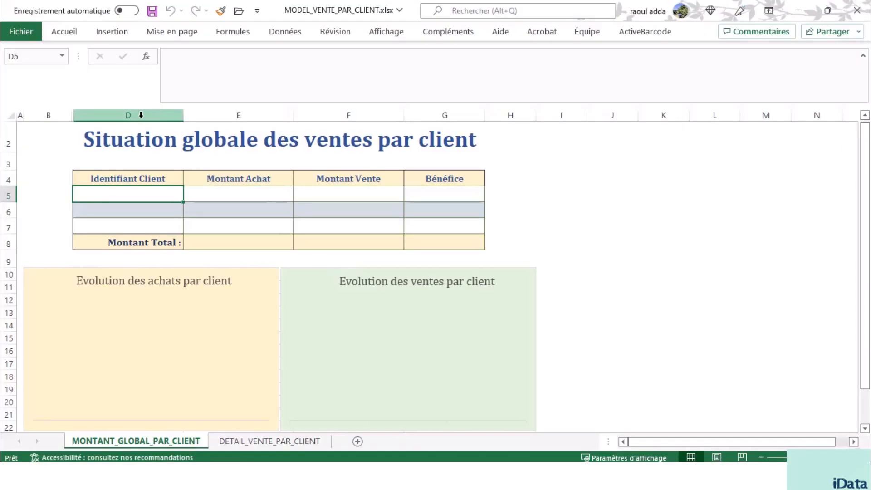
Examine the column and row position of the first empty Identifiant Client cell in the MODEL_VENTE_PAR_CLIENT.xlsx template.
left_click(138, 115)
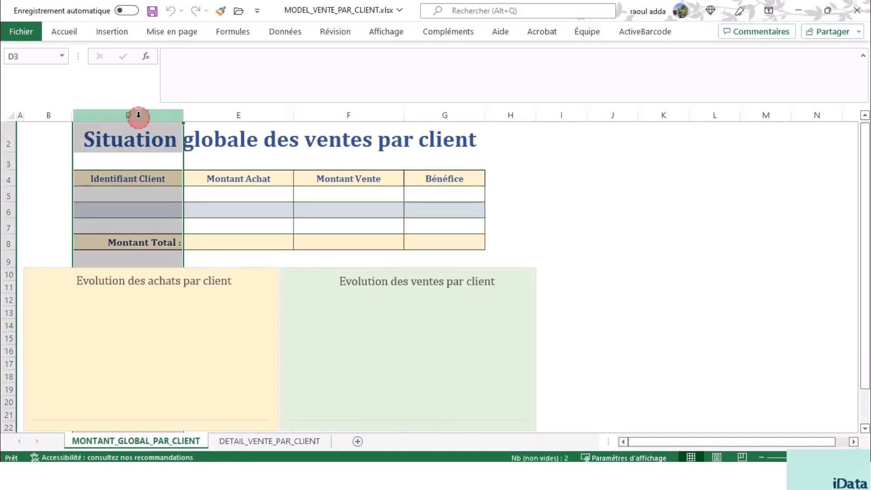
left_click(111, 192)
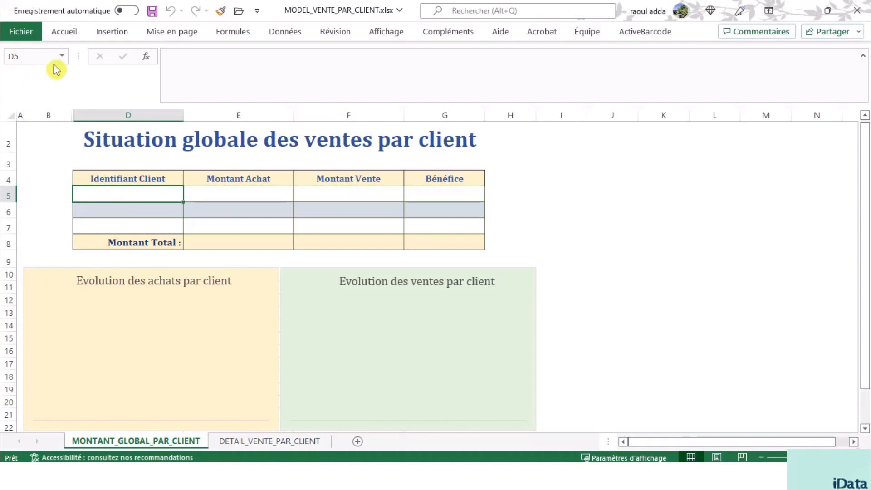
left_click(130, 114)
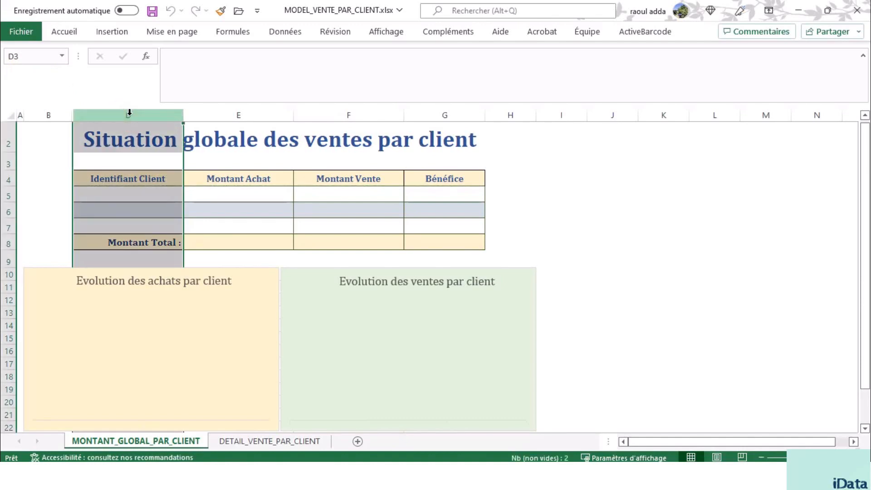
left_click(3, 194)
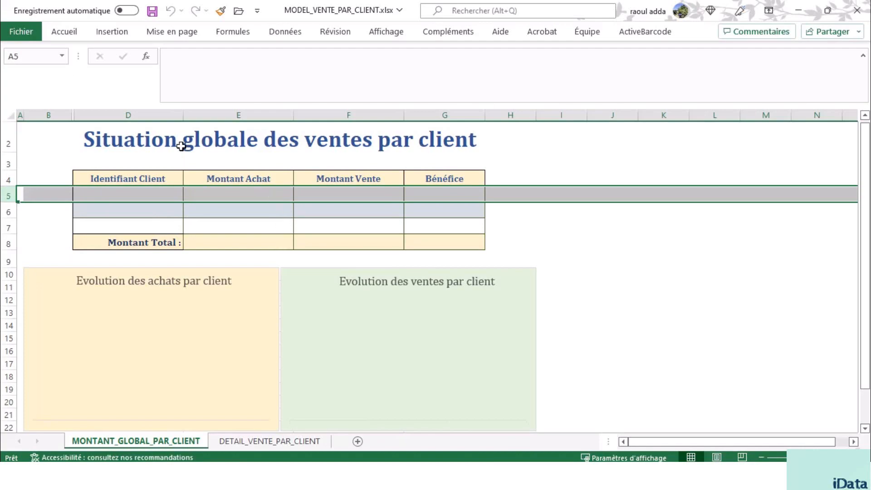
left_click(148, 110)
left_click(10, 194)
left_click(803, 13)
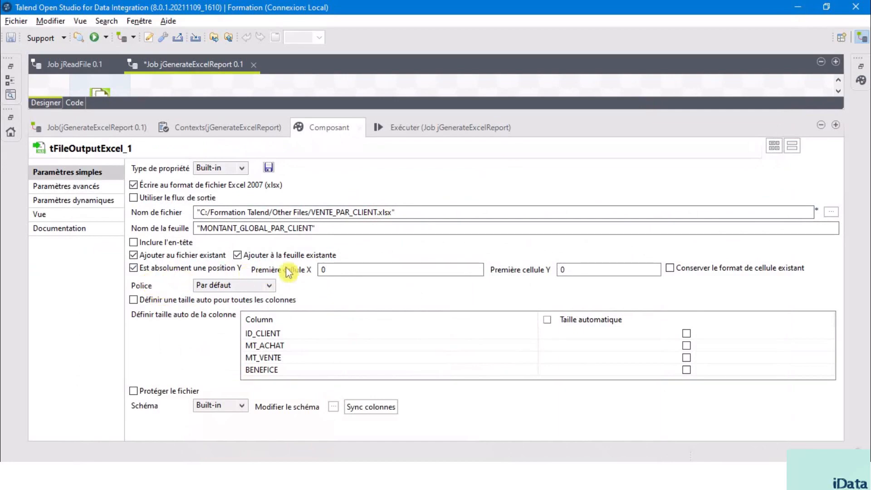
Set the first cell of tFileOutputExcel_1 to X 3 and Y 4, and keep the existing cell format.
left_click(337, 269)
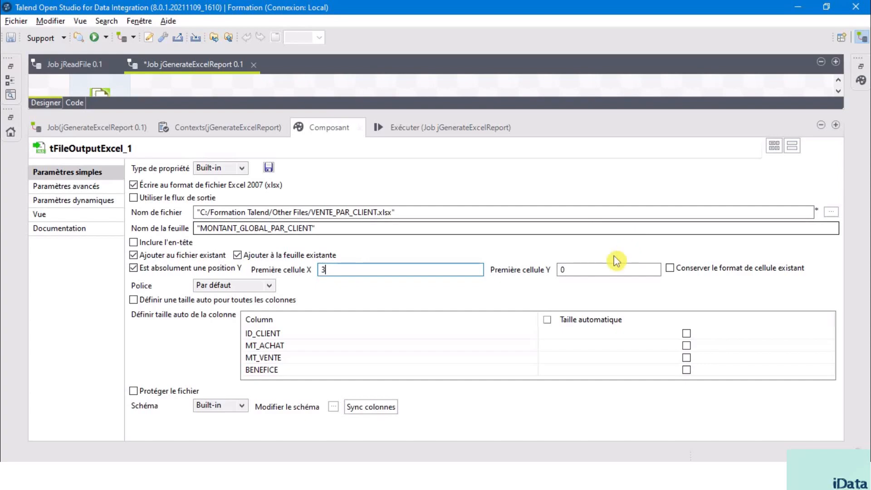
left_click(569, 269)
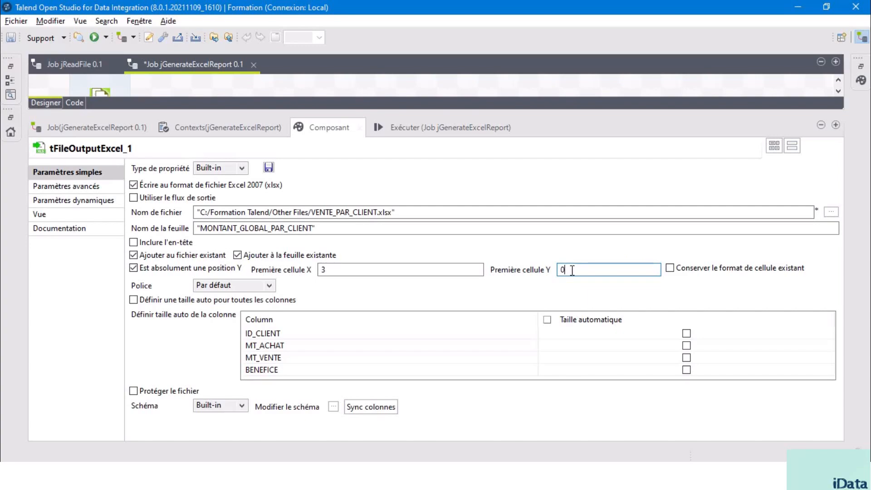
key("BackSpace")
left_click(670, 269)
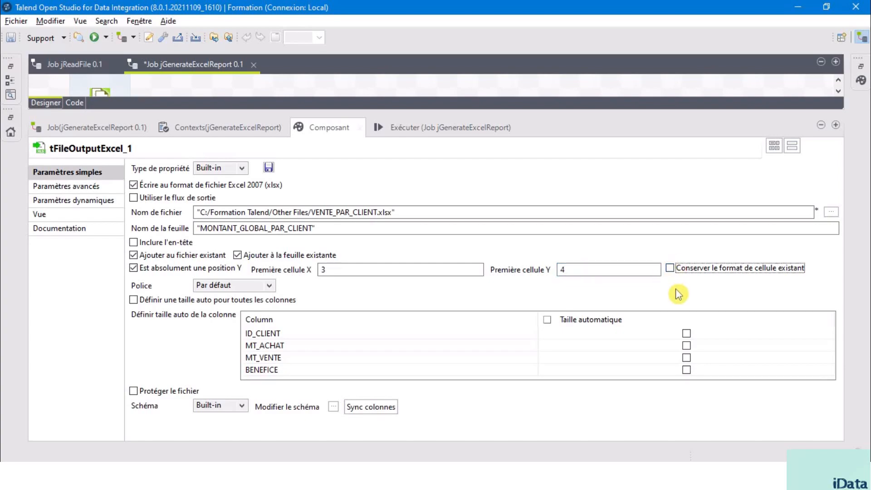
left_click(670, 268)
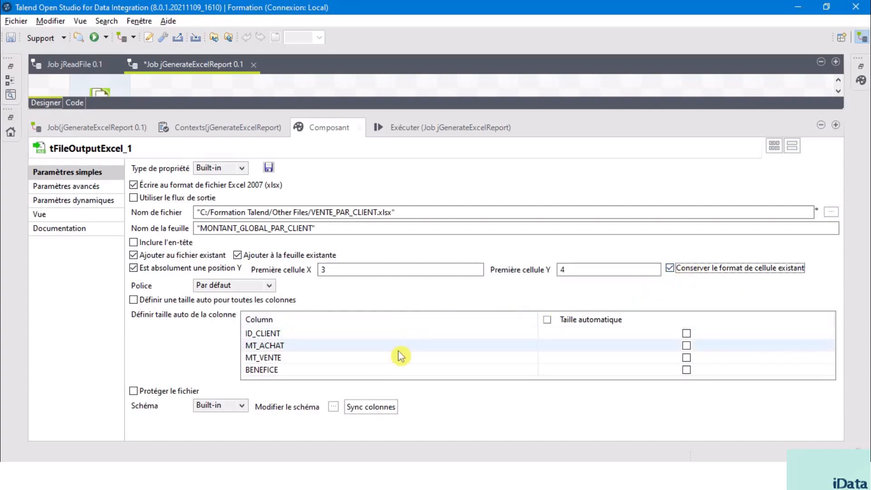
Check the output schema of tFileOutputExcel_1 against the columns coming from tHashOutput_1.
left_click(333, 406)
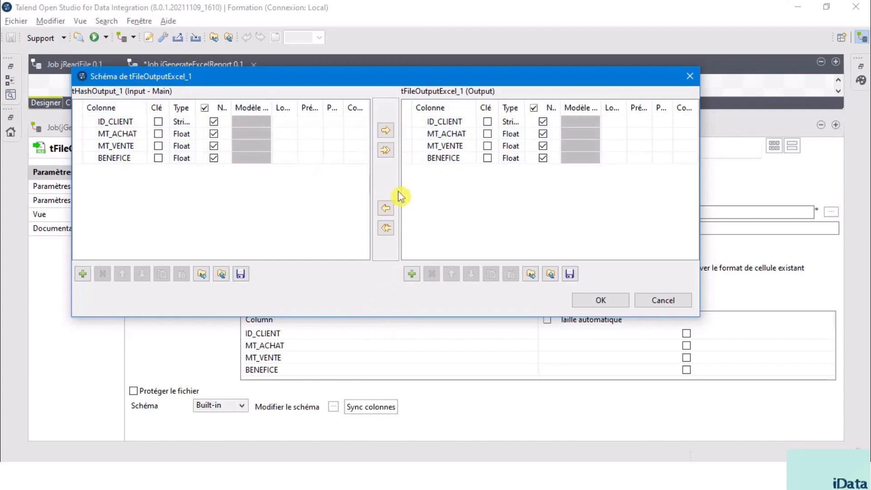
left_click(600, 301)
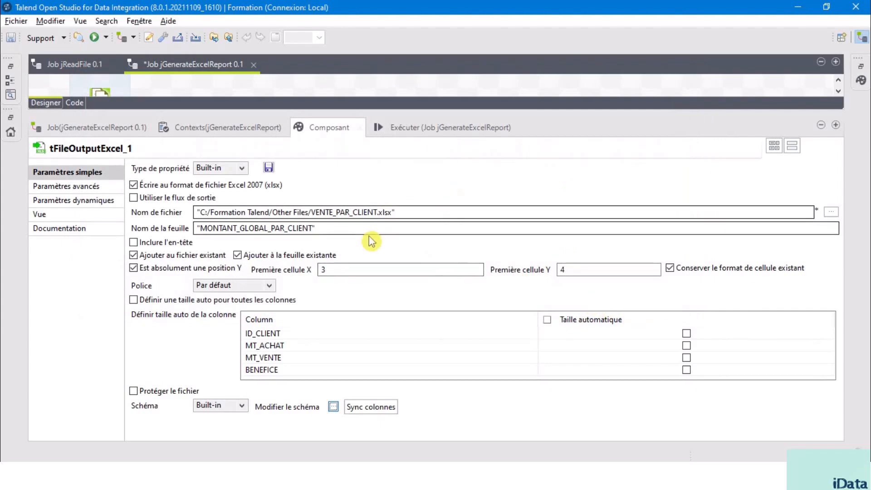
Open the execution view of the job jGenerateExcelReport.
left_click(410, 125)
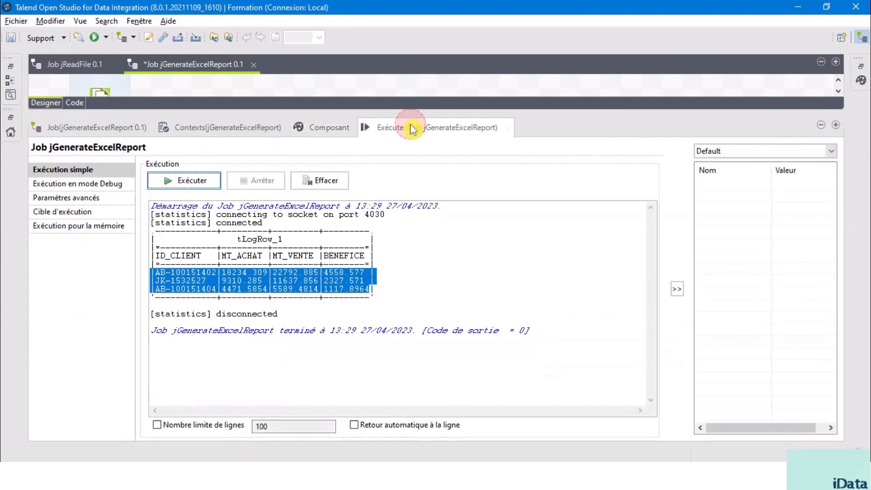
Run the jGenerateExcelReport job and enlarge the design area to show the whole flow up to tFileOutputExcel_1.
left_click(198, 184)
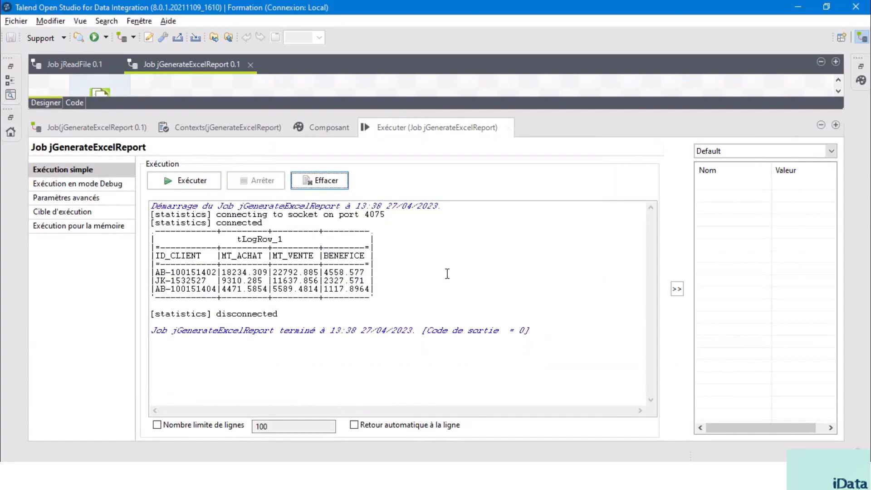
left_click_drag(483, 113, 499, 265)
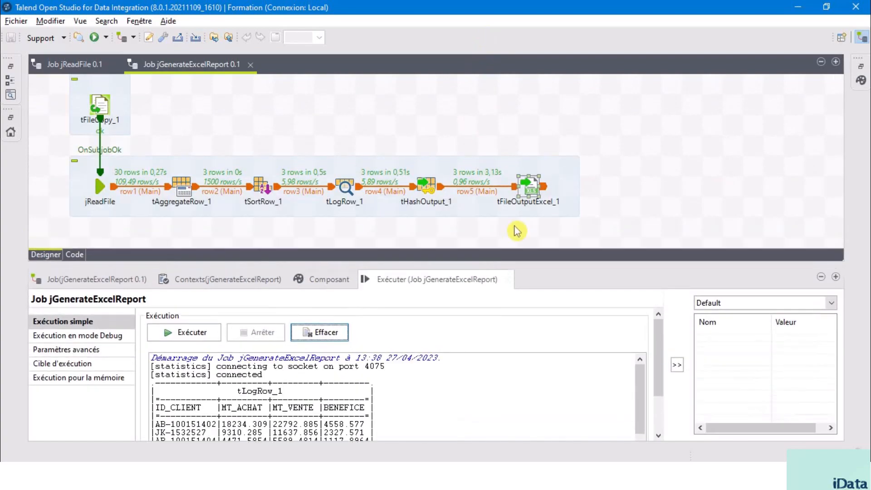
left_click(531, 194)
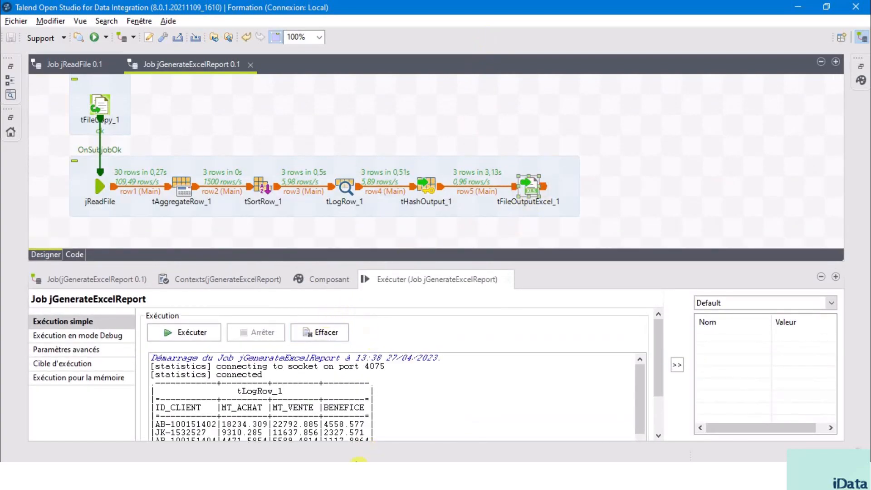
Switch to File Explorer and open the generated VENTE_PAR_CLIENT.xlsx workbook from the Other Files folder.
left_click(351, 474)
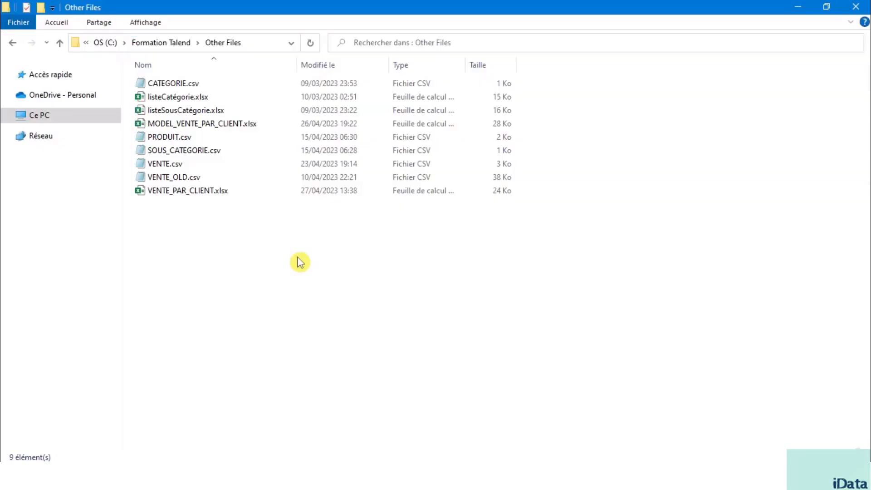
left_click(232, 195)
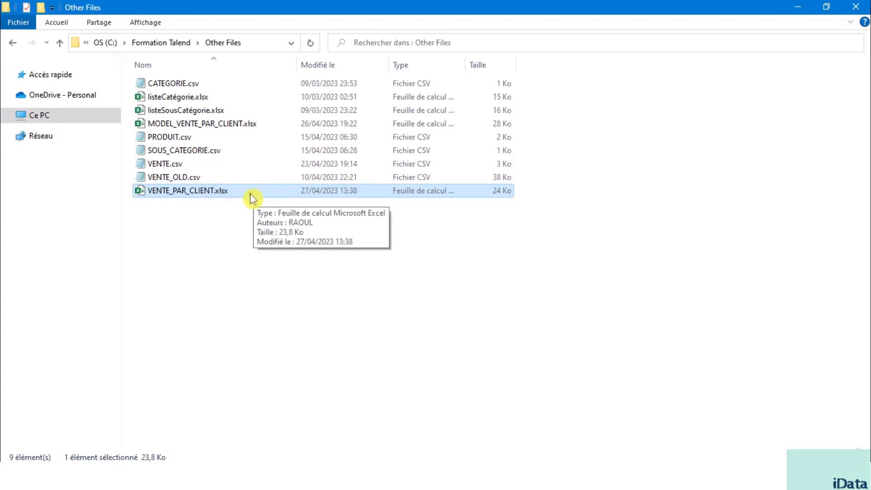
double_click(249, 193)
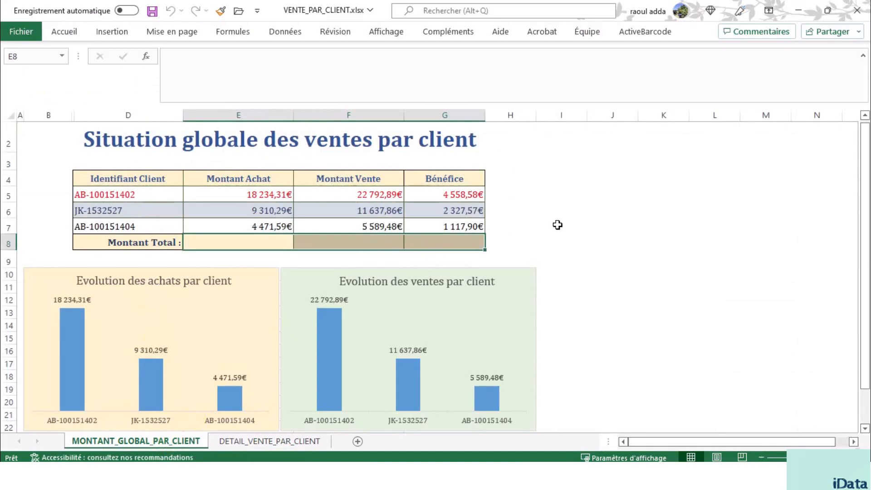
Examine the client rows of the MONTANT_GLOBAL_PAR_CLIENT sheet across the identifier, purchase, sales and profit columns.
left_click(557, 225)
left_click(127, 195)
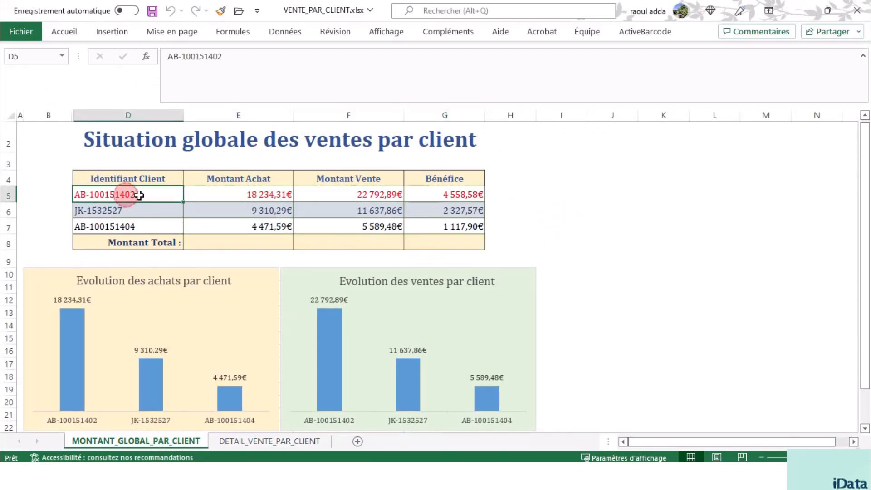
left_click_drag(139, 195, 430, 234)
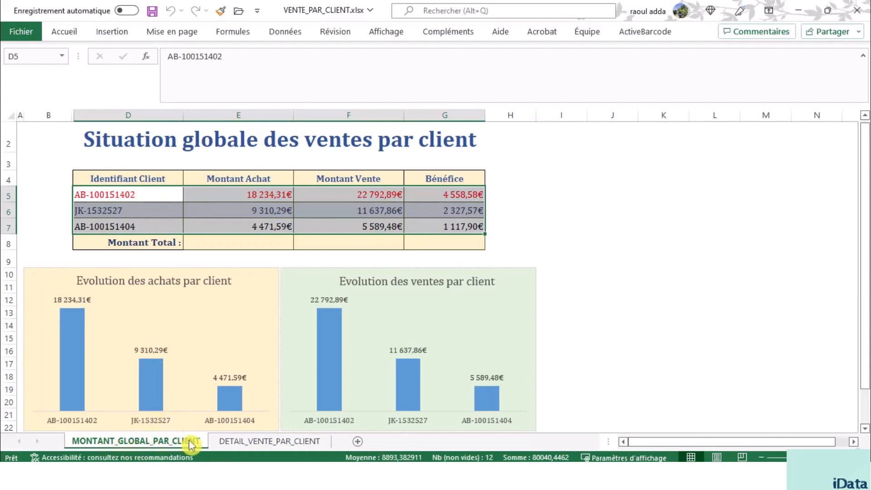
left_click(140, 193)
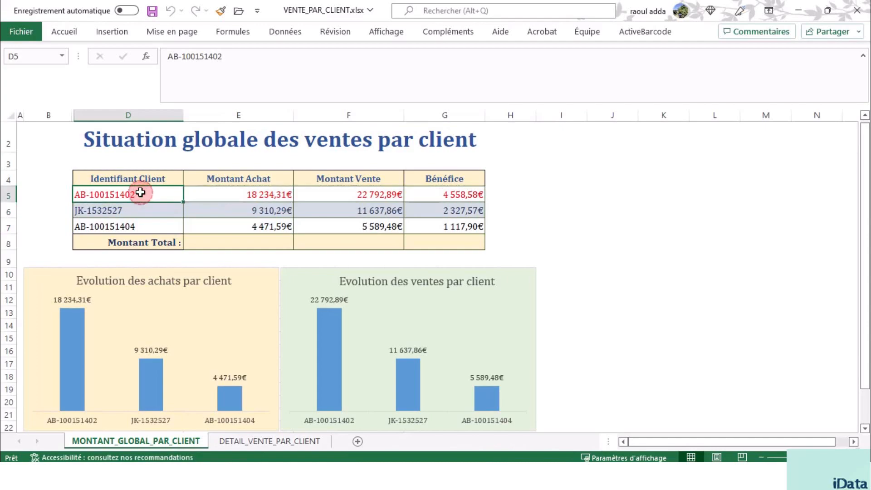
left_click_drag(141, 192, 140, 227)
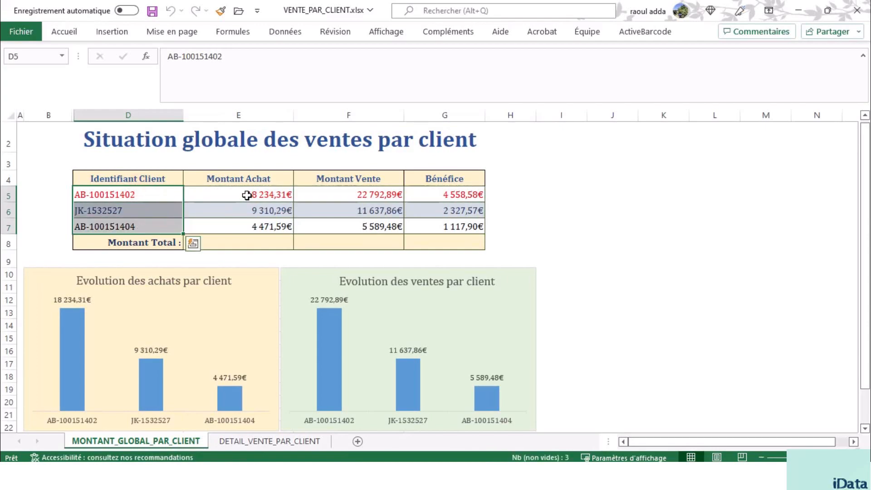
left_click_drag(246, 194, 243, 229)
left_click_drag(353, 189, 357, 223)
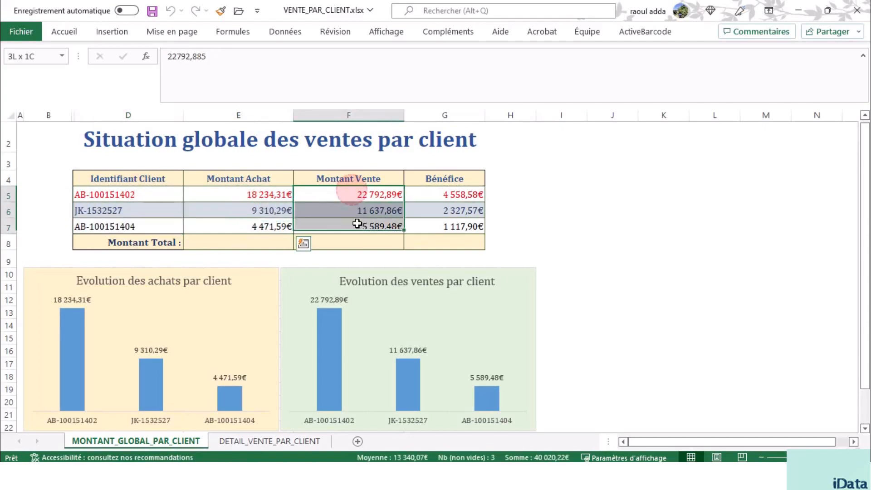
left_click_drag(450, 194, 447, 228)
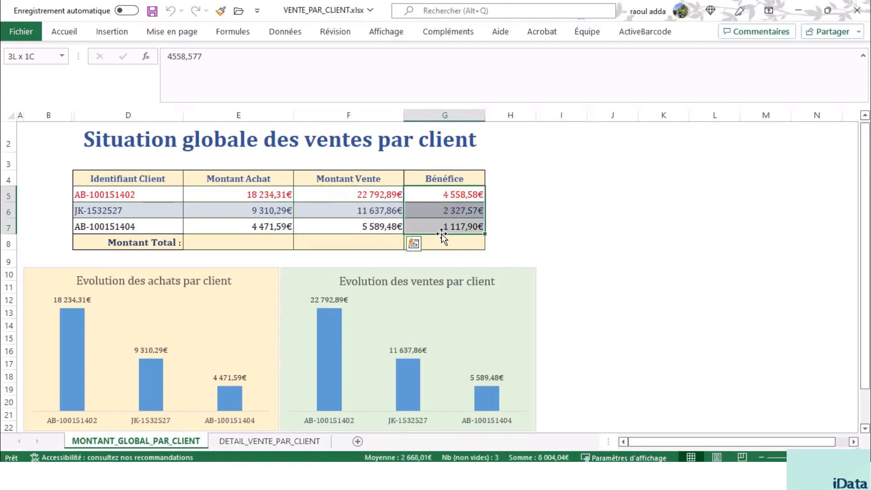
left_click(538, 210)
Check the Montant Total row against the amounts above it, then close the workbook.
left_click(442, 243)
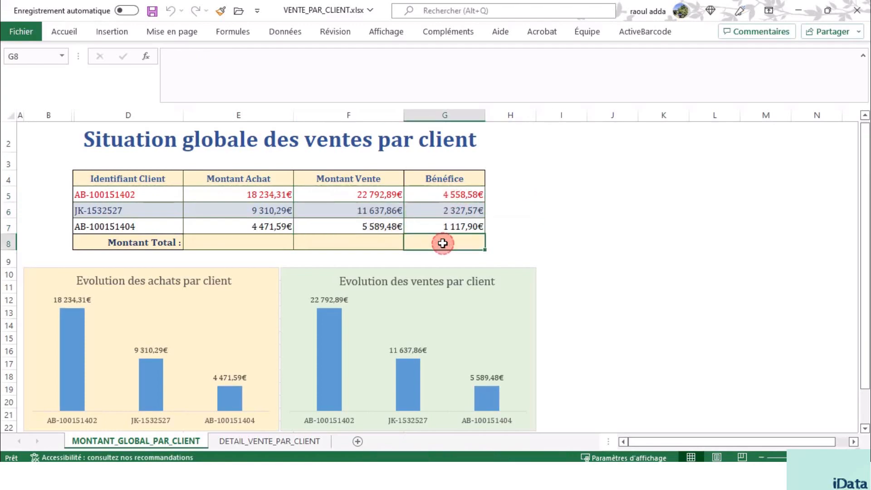
left_click_drag(442, 243, 238, 242)
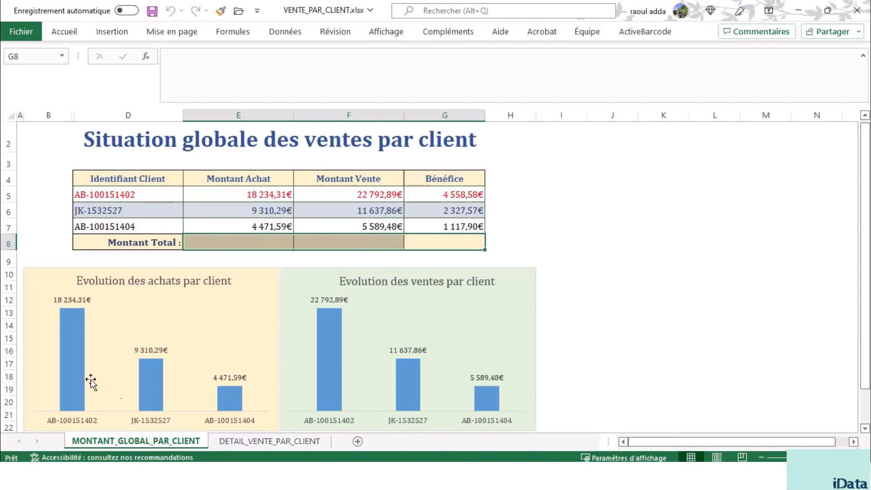
left_click_drag(249, 193, 261, 229)
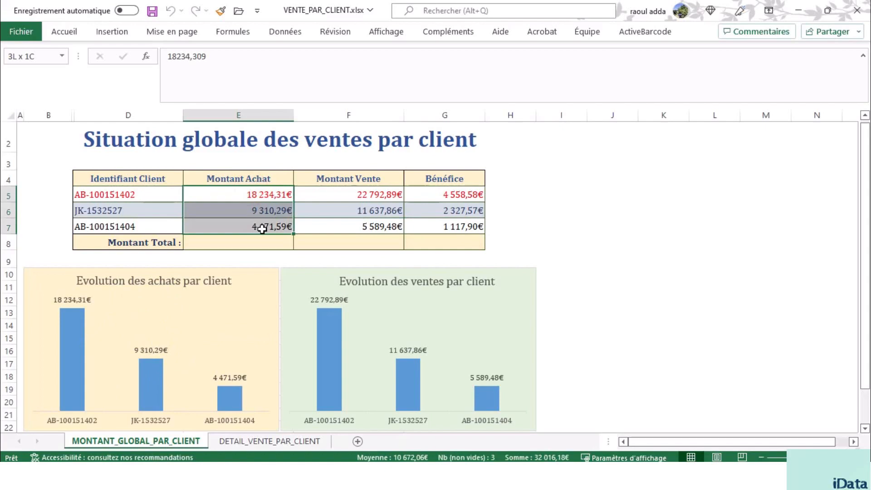
left_click(233, 238)
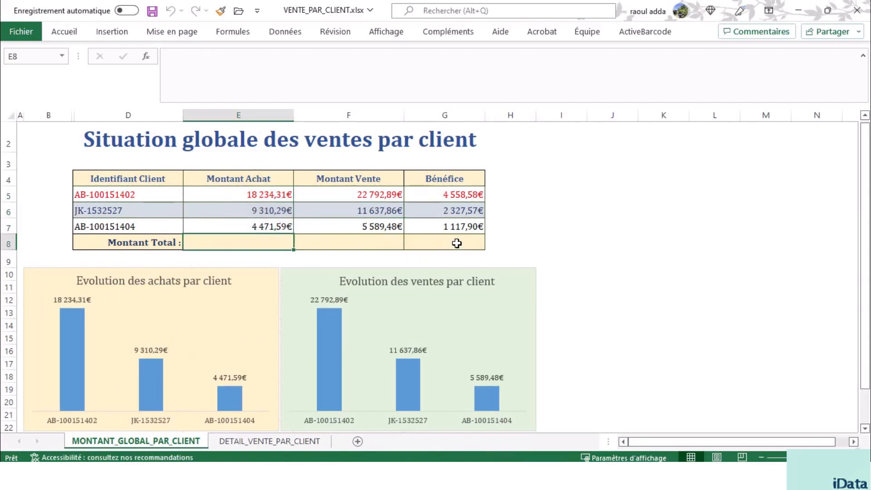
left_click_drag(456, 243, 263, 240)
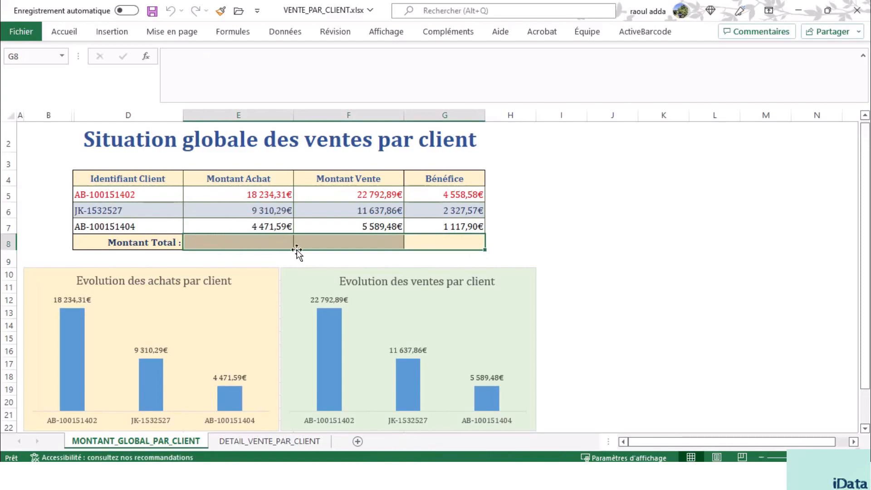
left_click(152, 236)
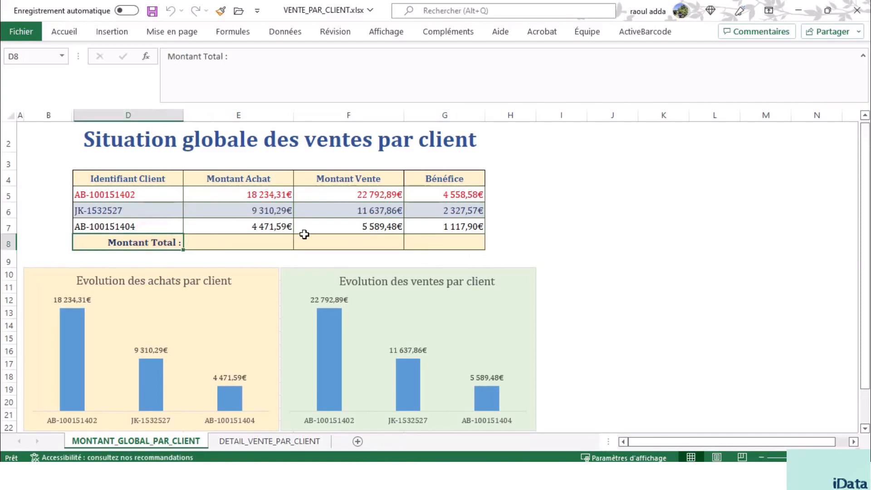
left_click(858, 9)
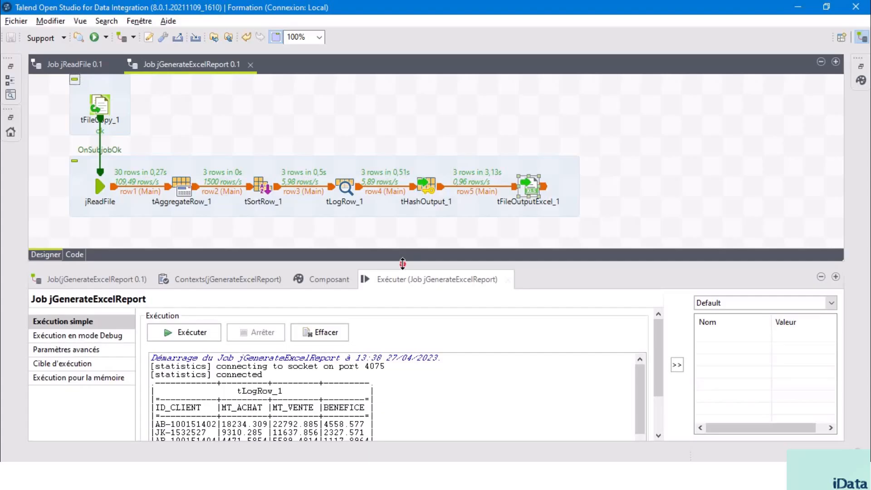
Add a tHashInput component to the job and align it beneath jReadFile.
left_click_drag(391, 262, 390, 383)
left_click(328, 285)
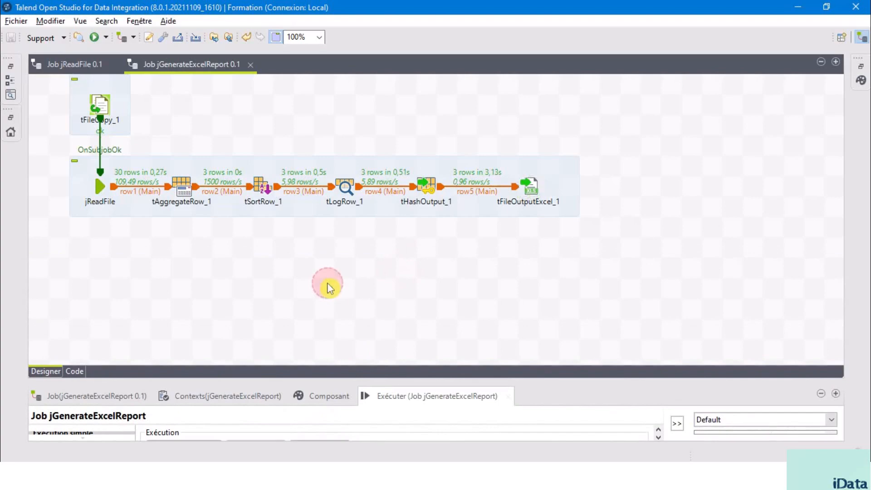
left_click(128, 279)
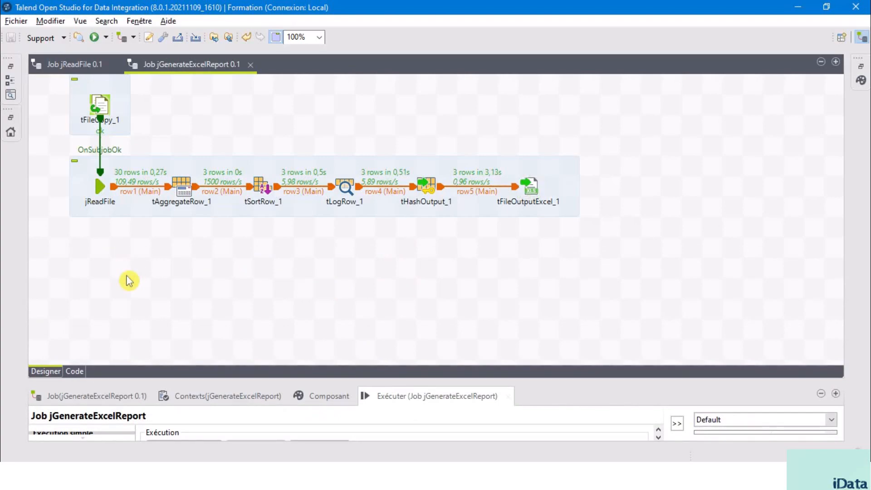
type("tha")
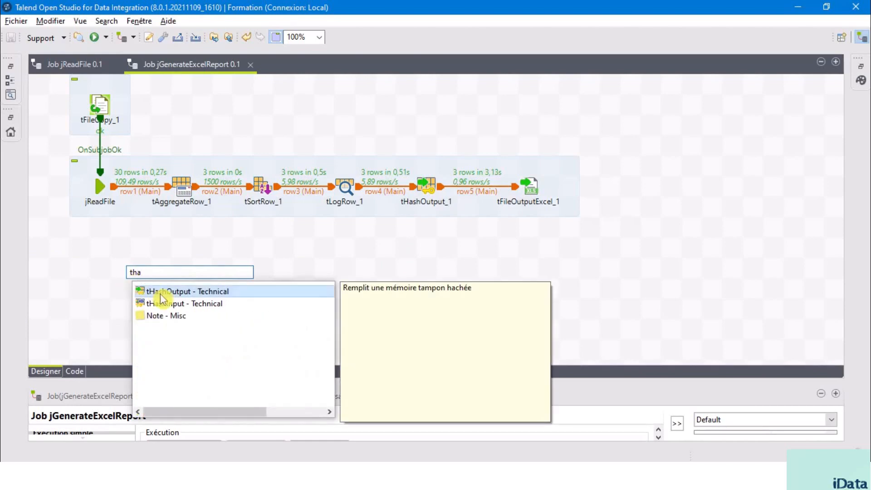
double_click(172, 303)
left_click(120, 262)
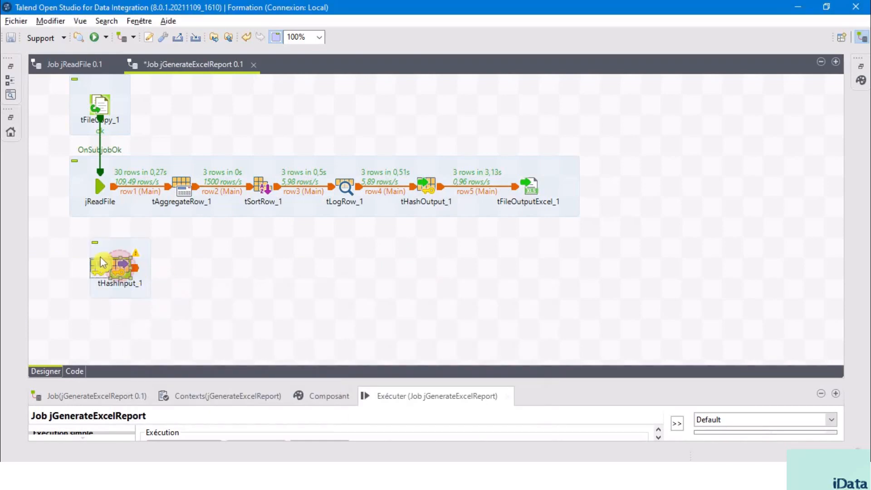
left_click_drag(103, 262, 101, 264)
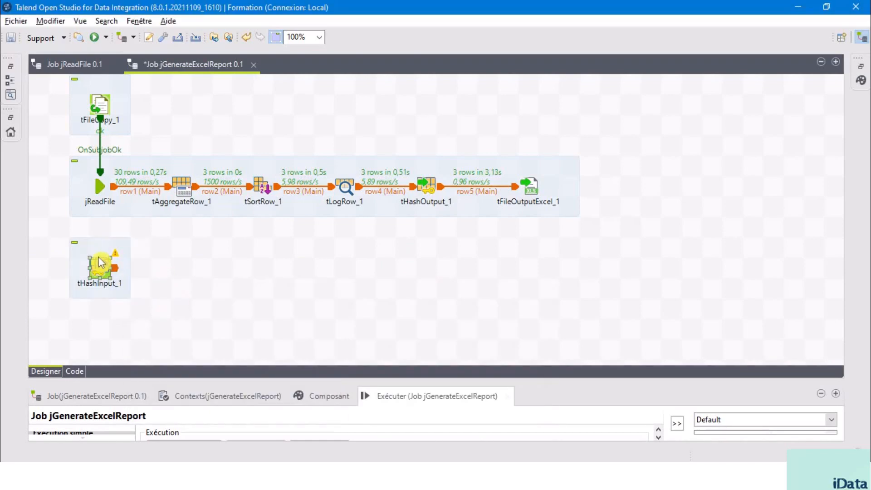
Configure tHashInput_1 to read from tHashOutput_1 and enable "Vider le cache après lecture".
left_click(433, 187)
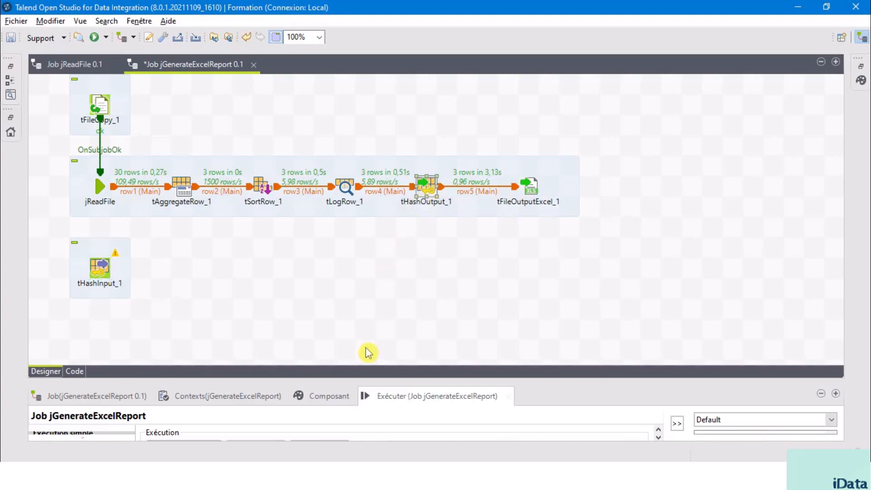
left_click_drag(349, 381, 349, 306)
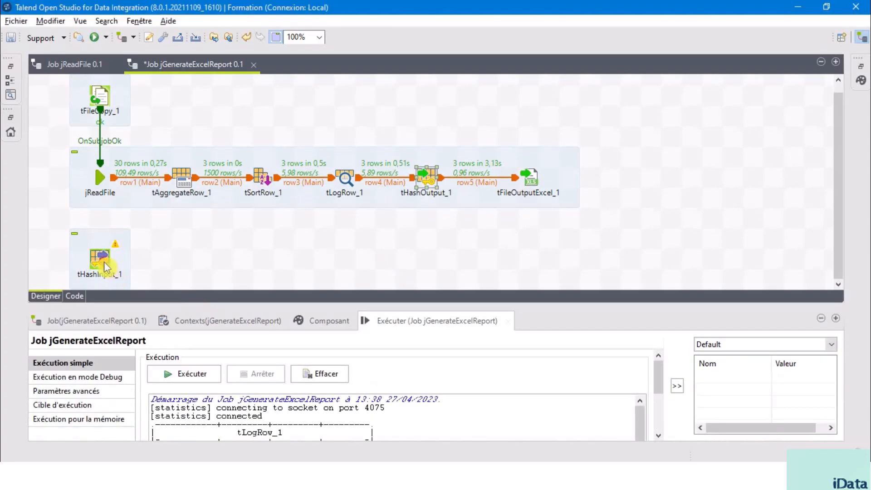
left_click(104, 261)
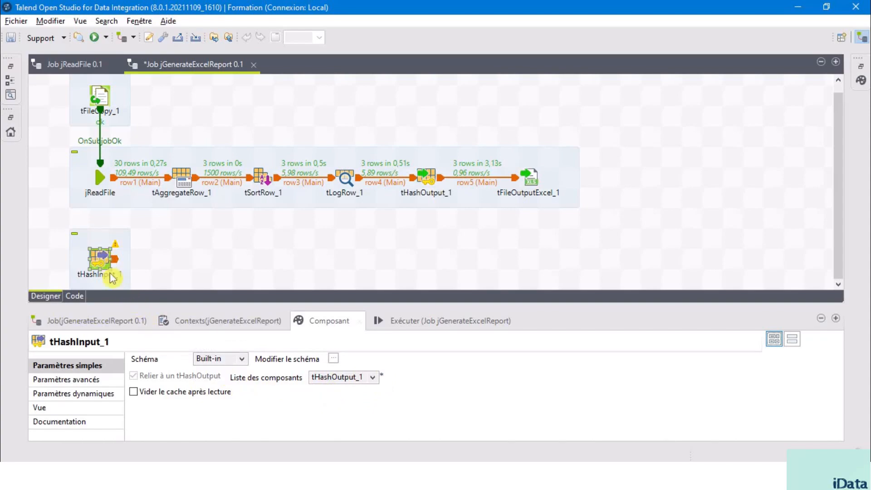
left_click(372, 378)
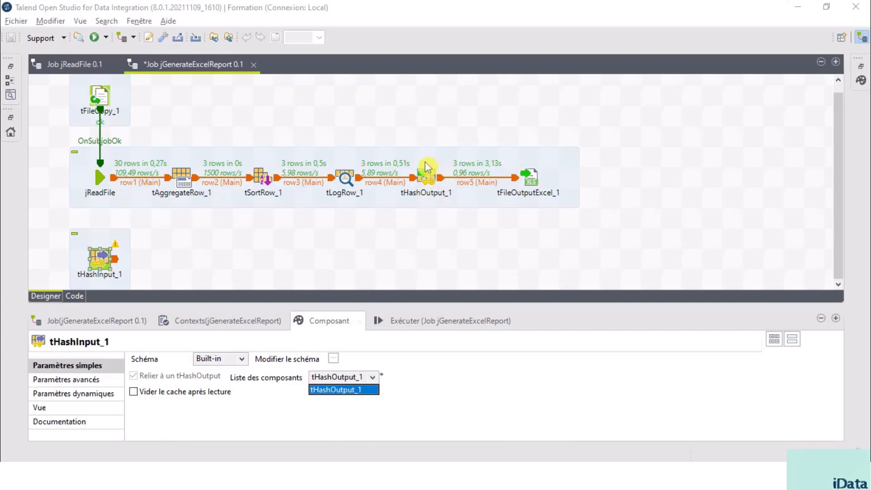
left_click(134, 391)
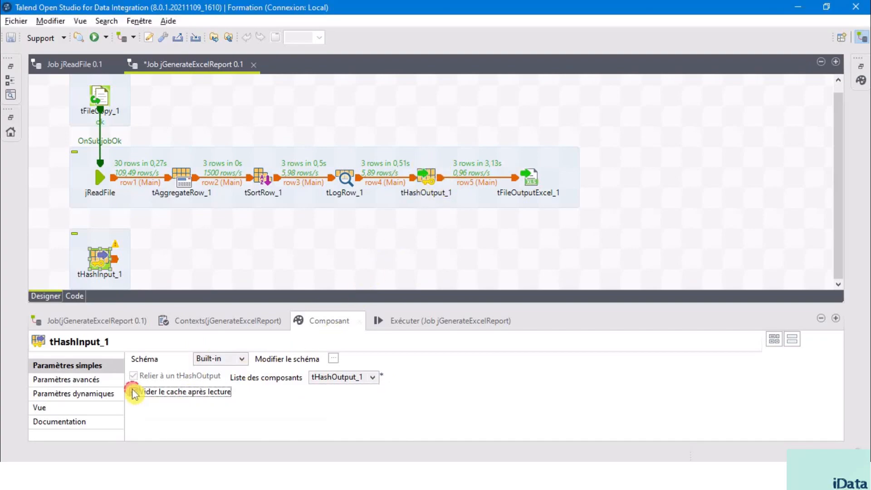
left_click(133, 391)
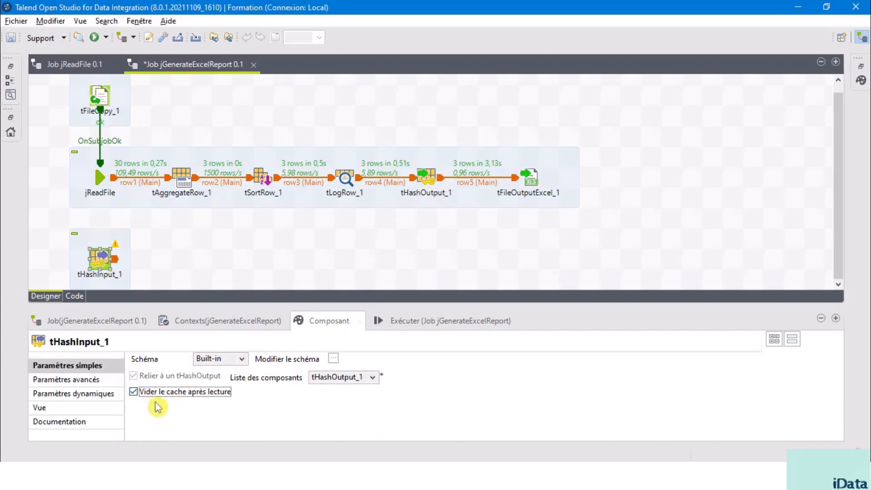
Define the tHashInput_1 schema with ID_CLIENT as String and MT_ACHAT, MT_VENTE and BENEFICE as Float columns.
left_click(334, 359)
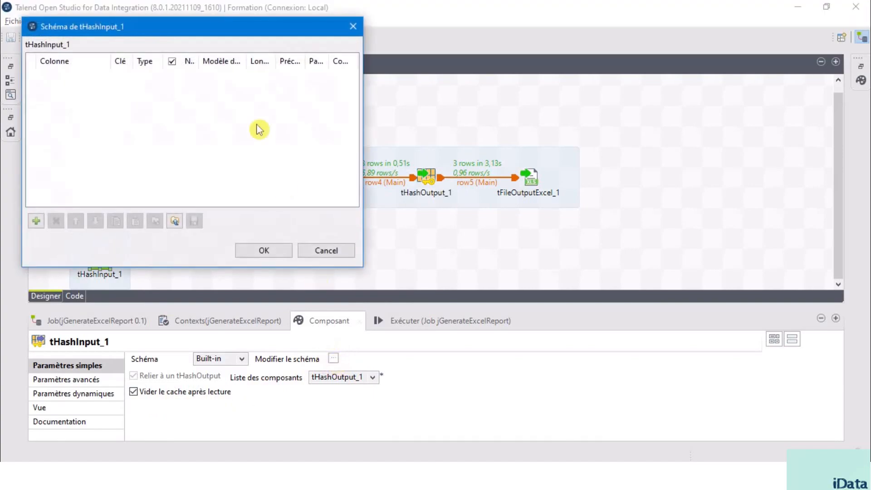
left_click_drag(171, 25, 434, 116)
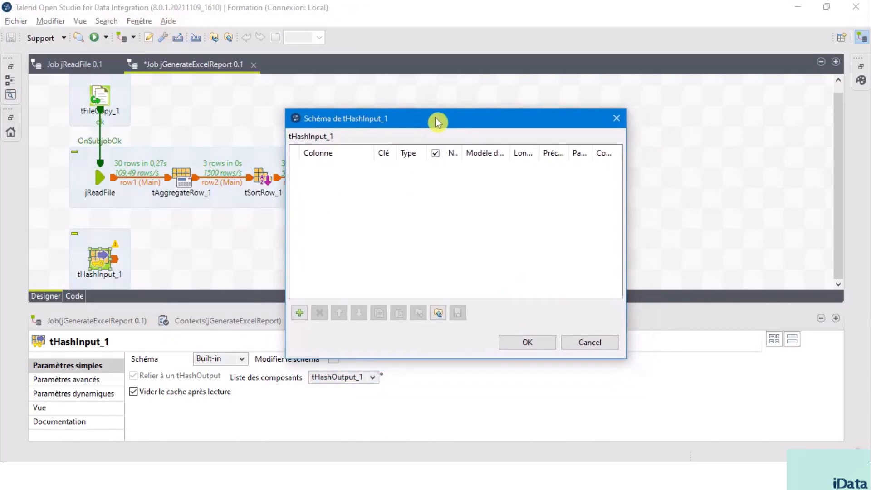
left_click(299, 312)
left_click(298, 312)
left_click(299, 312)
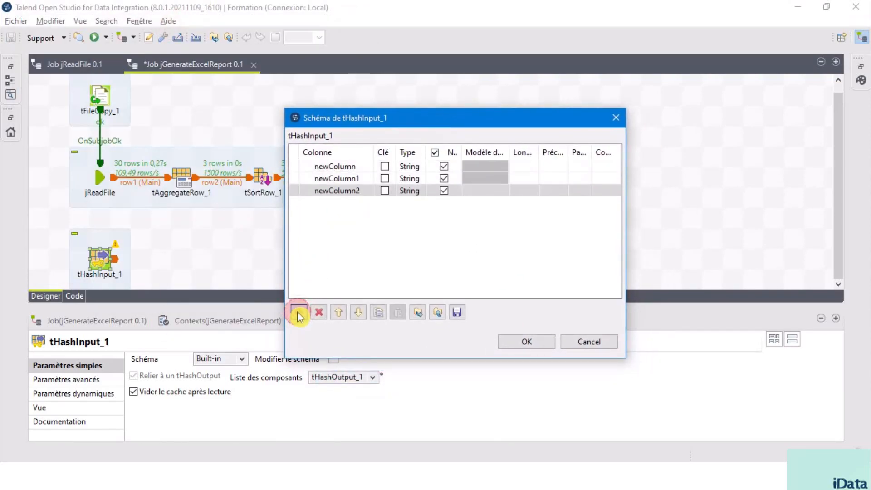
left_click(299, 312)
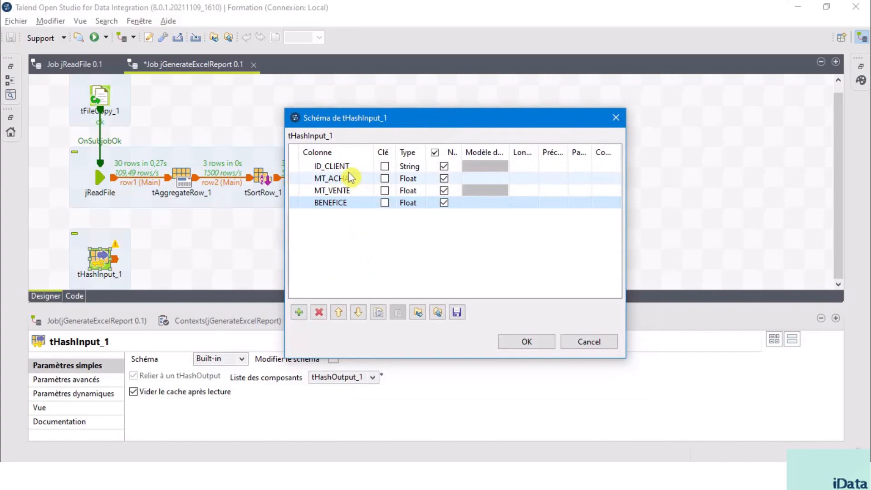
left_click_drag(420, 117, 443, 213)
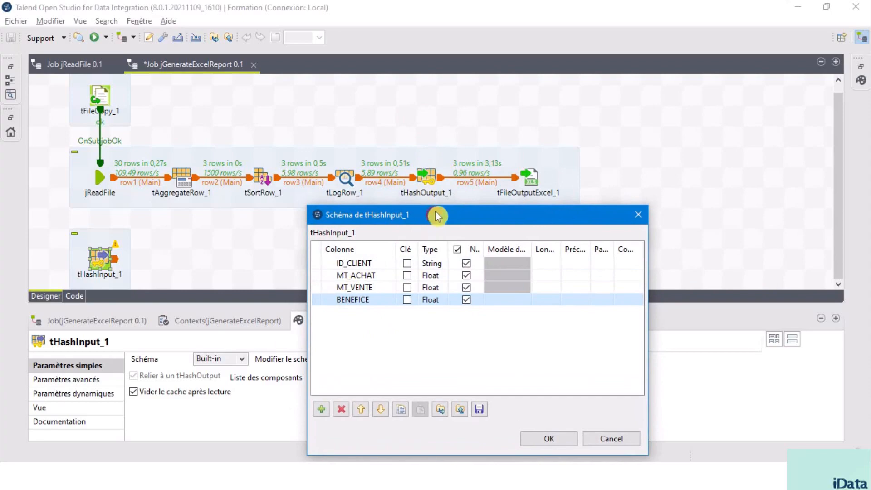
left_click_drag(434, 215, 436, 114)
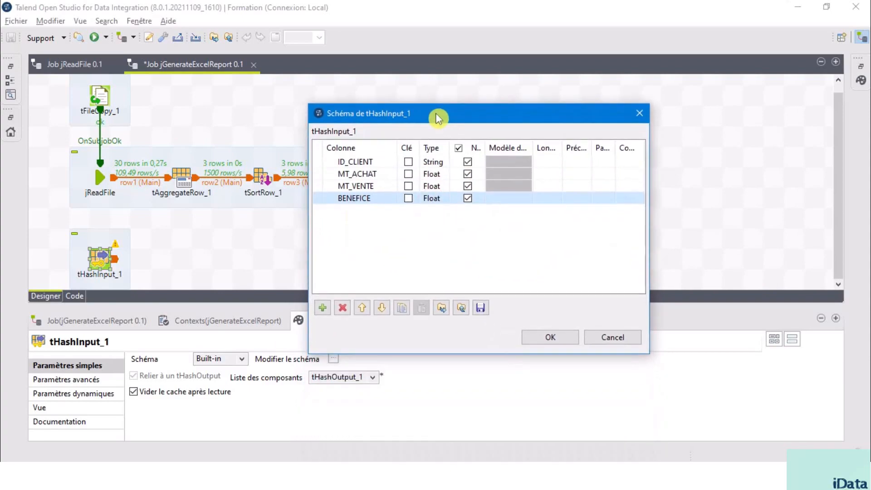
left_click(535, 341)
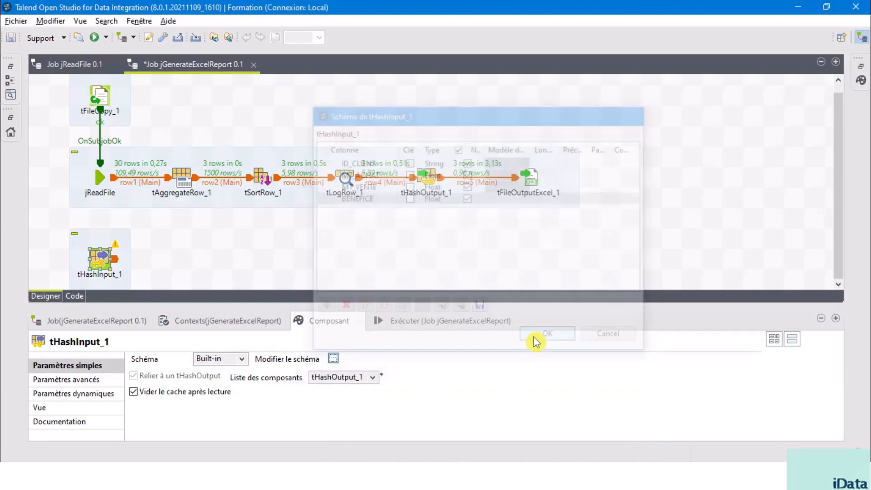
Add a tAggregateRow component to the job beside tHashInput_1.
left_click(220, 250)
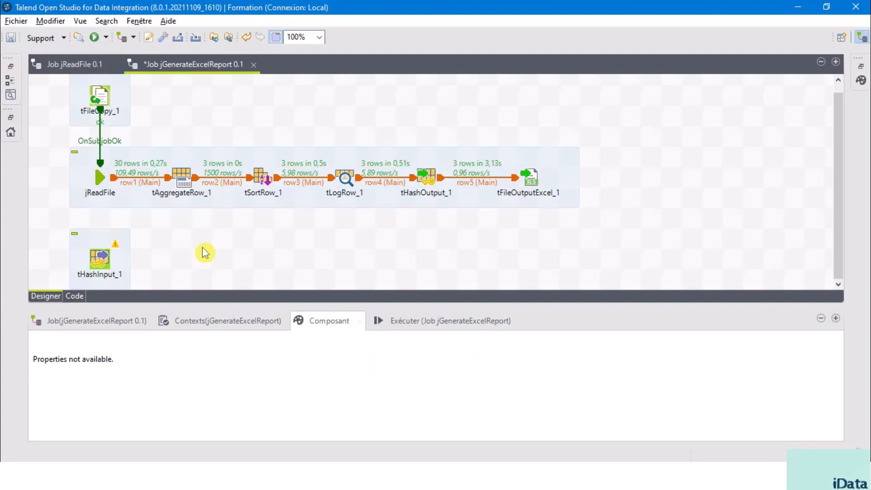
type("TAGE")
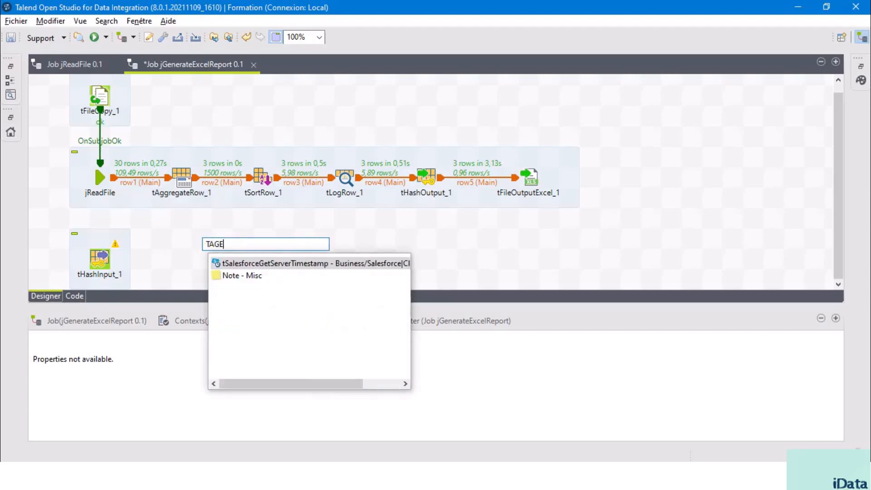
key("BackSpace")
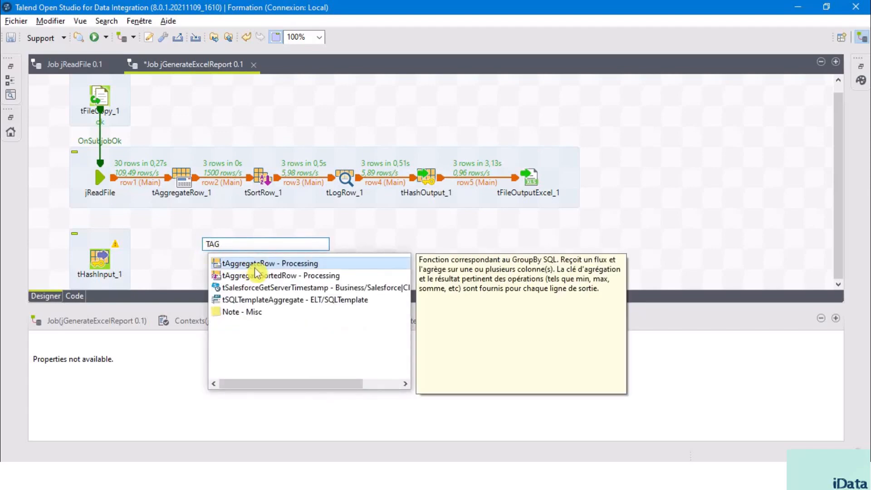
double_click(263, 263)
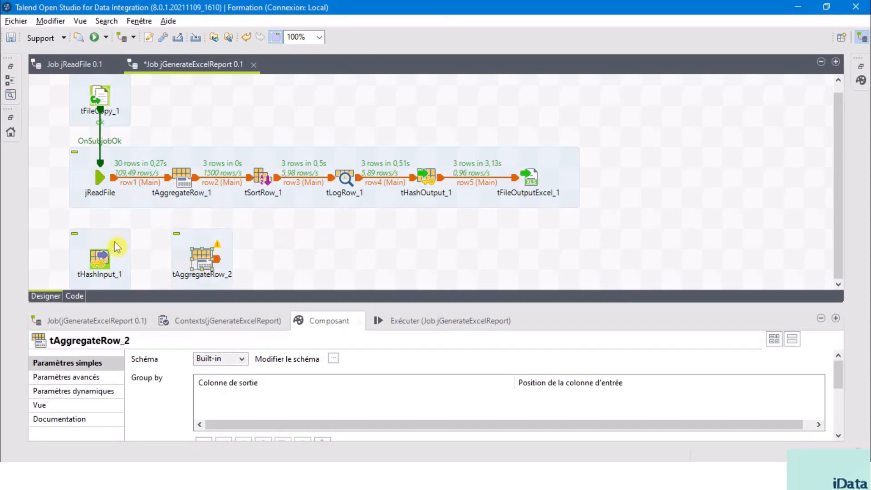
Connect tHashInput_1 to tAggregateRow_2 with a Principal (Main) row link.
left_click(99, 258)
right_click(98, 258)
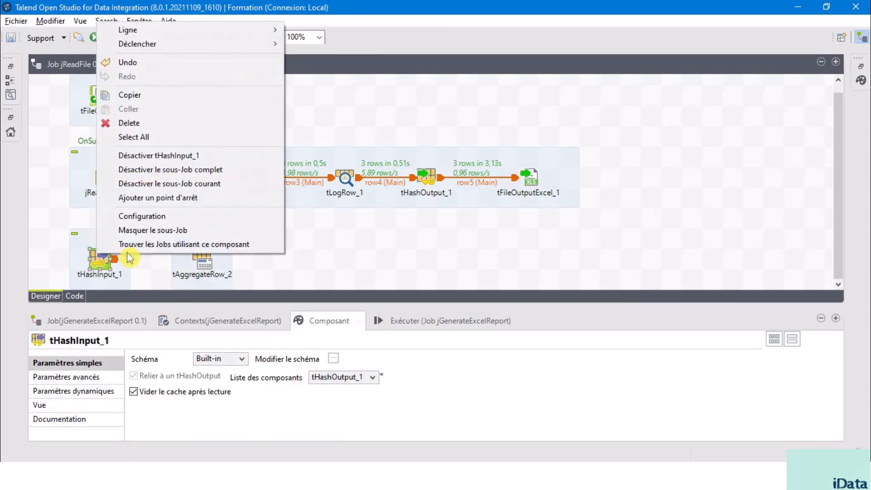
mouse_move(264, 34)
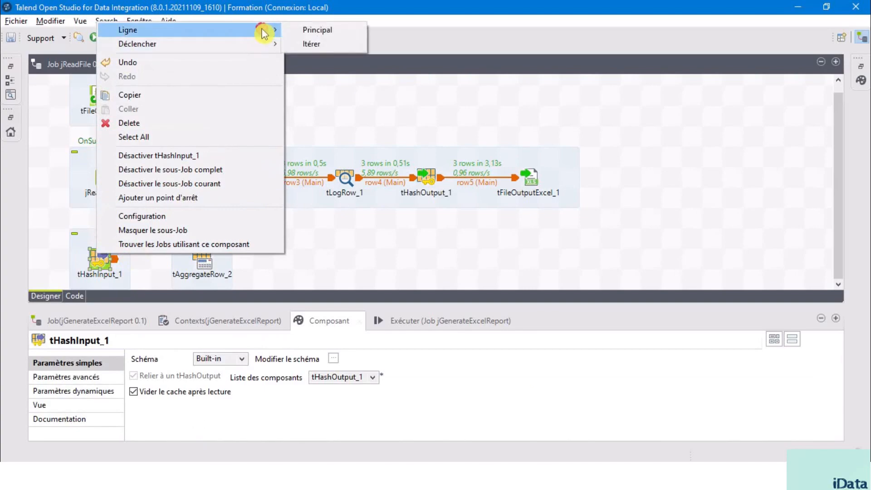
left_click(326, 28)
left_click(209, 254)
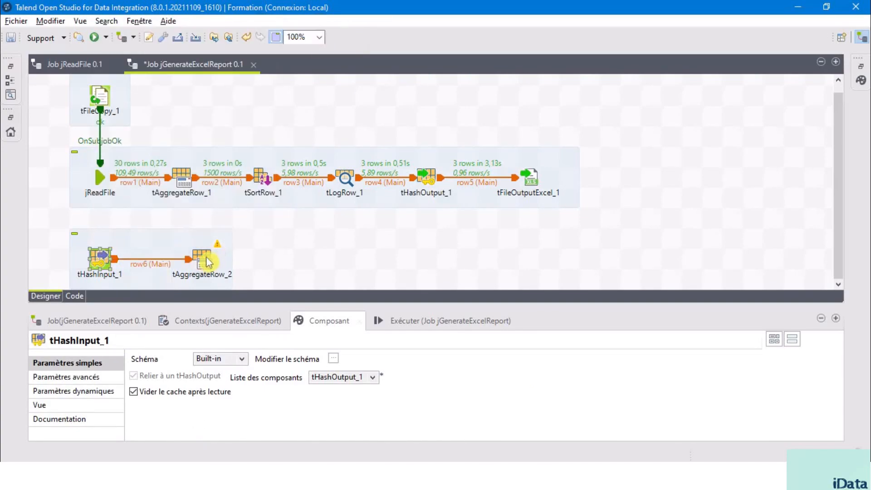
Set the tAggregateRow_2 output schema to MT_ACHAT, MT_VENTE and BENEFICE from the input, leaving out ID_CLIENT.
left_click(203, 258)
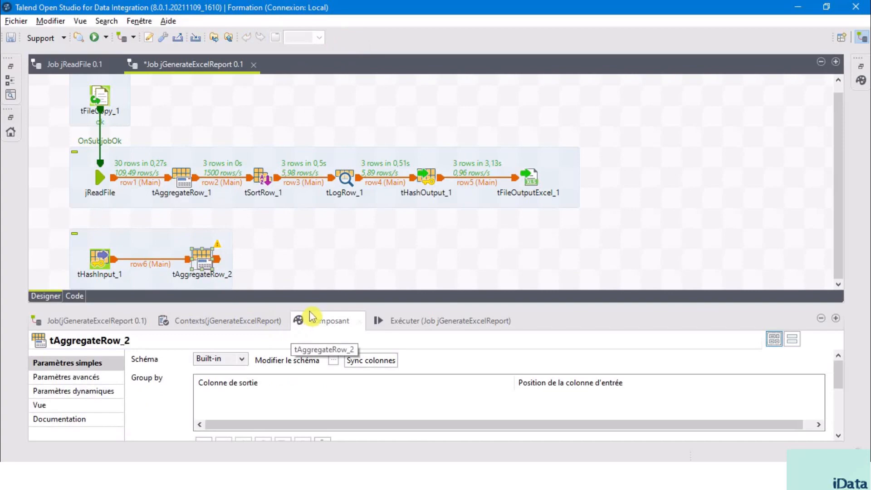
left_click_drag(320, 304, 354, 162)
scroll(365, 122, "down", 4)
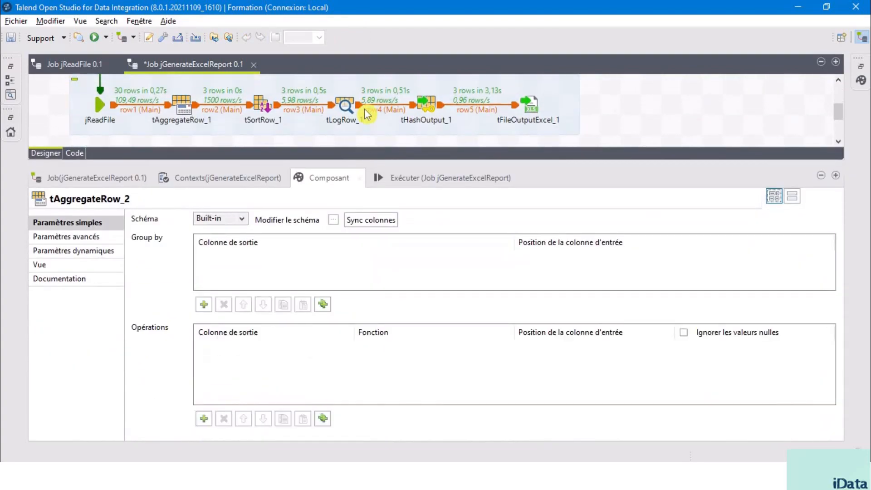
scroll(366, 114, "down", 1)
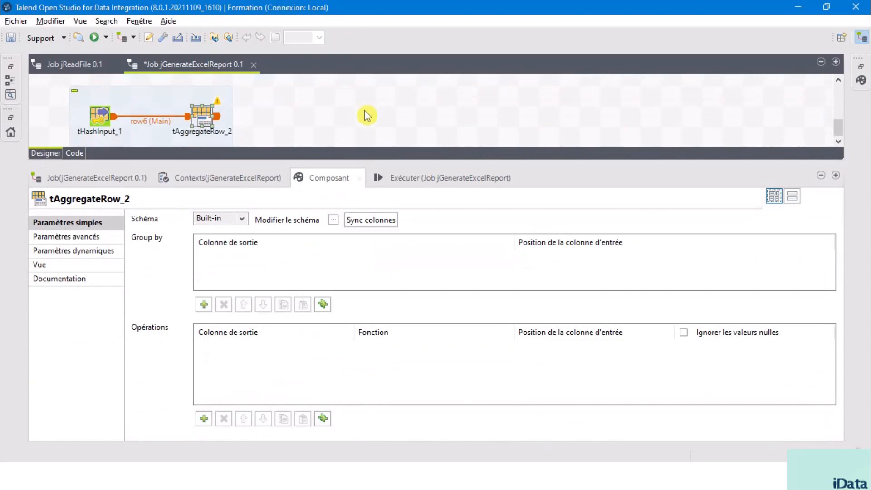
left_click(333, 221)
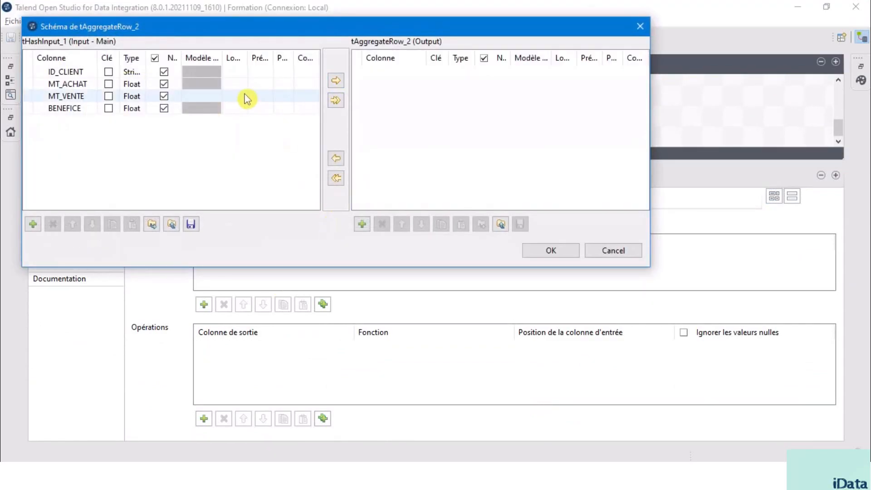
left_click(47, 89)
left_click_drag(34, 85, 40, 108)
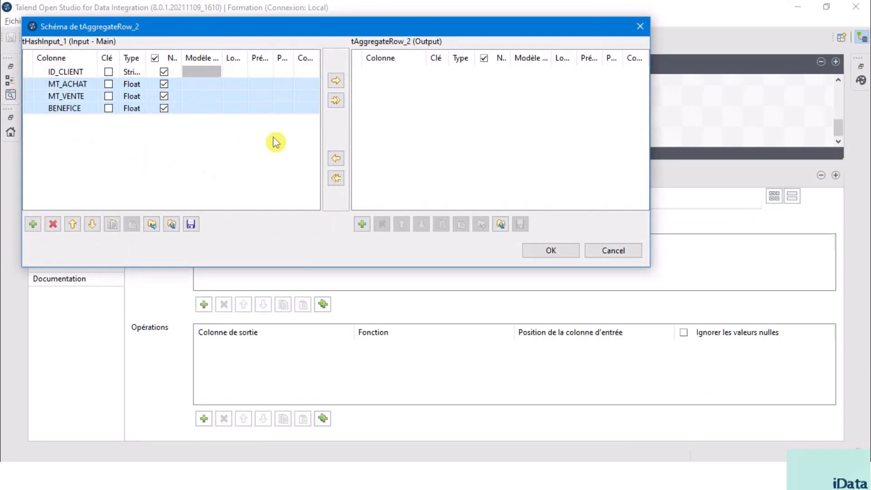
left_click(336, 81)
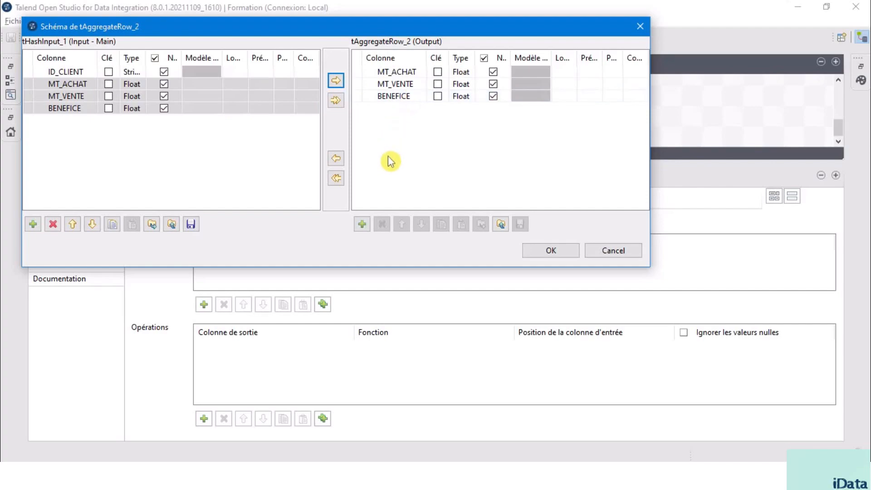
left_click(549, 251)
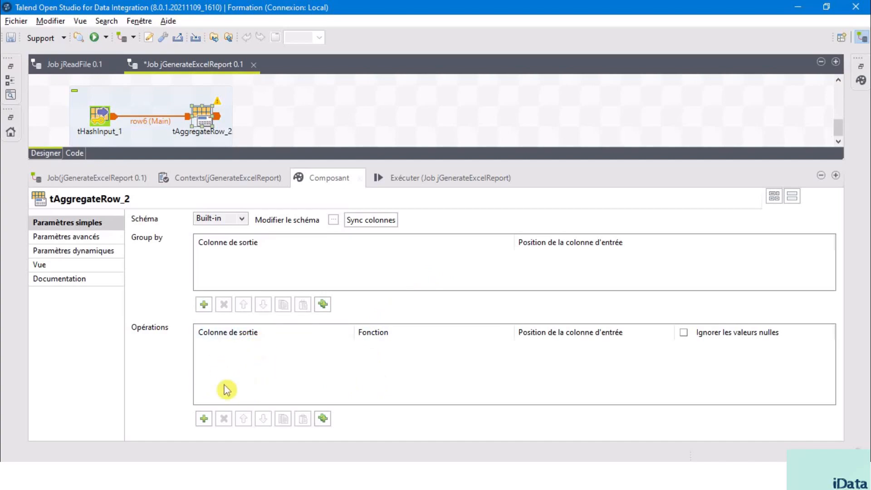
Add an aggregation operation to tAggregateRow_2 that outputs MT_ACHAT with the somme function on input MT_ACHAT.
left_click(203, 419)
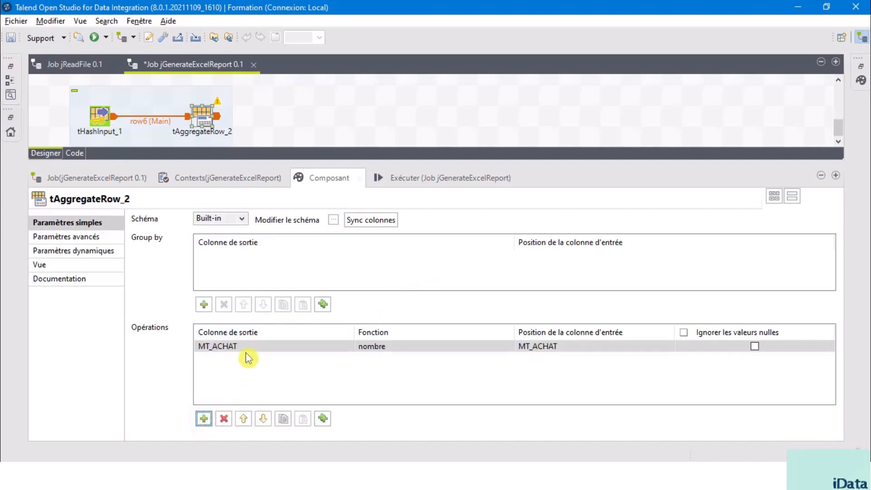
left_click(252, 346)
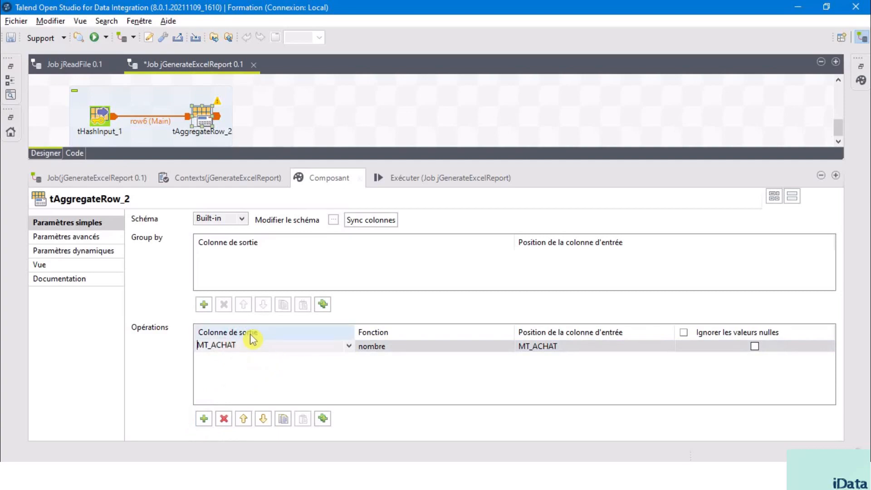
left_click(359, 348)
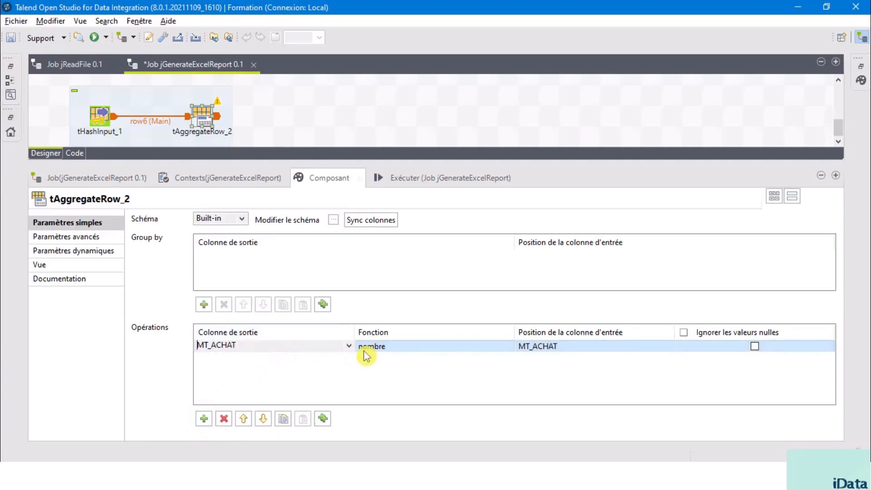
left_click(416, 350)
left_click(509, 348)
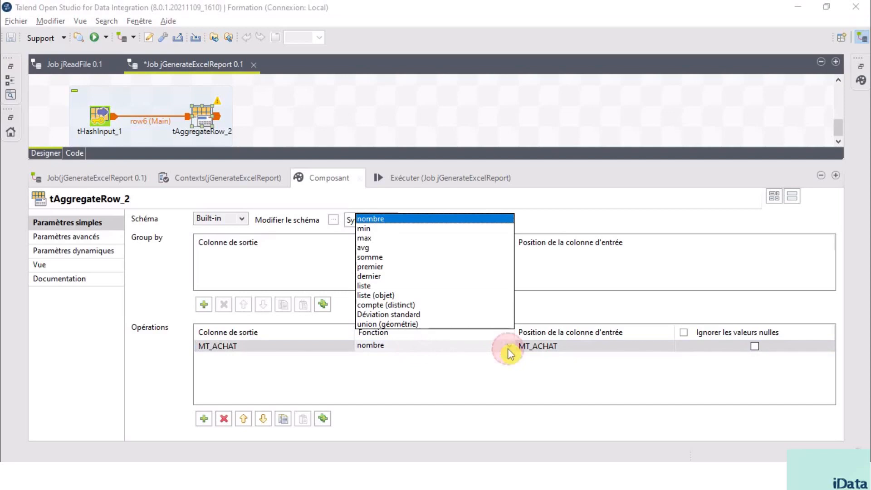
left_click(379, 262)
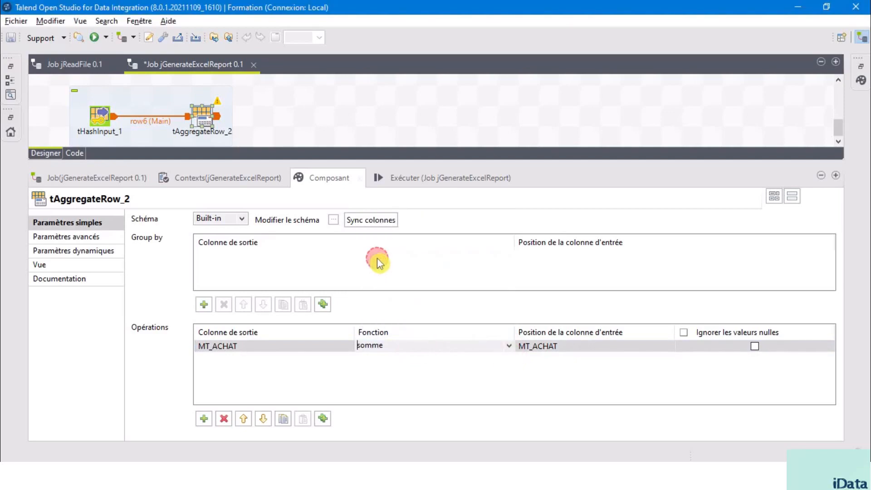
left_click(421, 378)
left_click(535, 348)
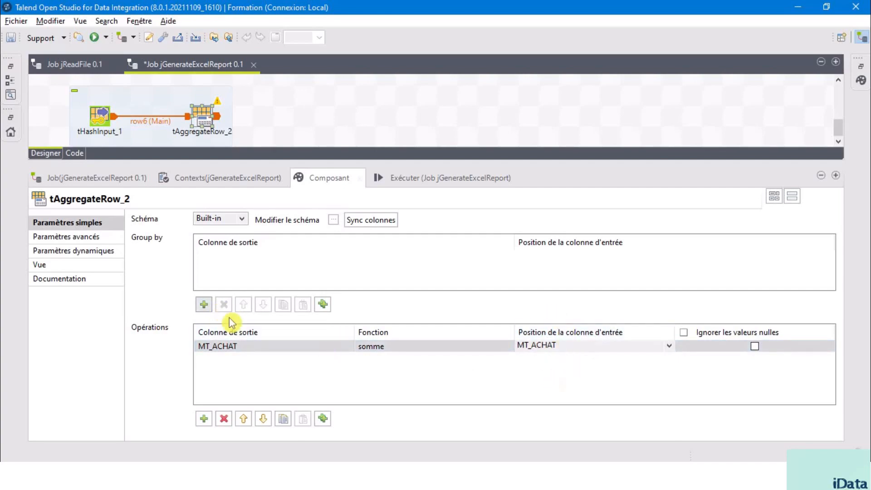
left_click(238, 346)
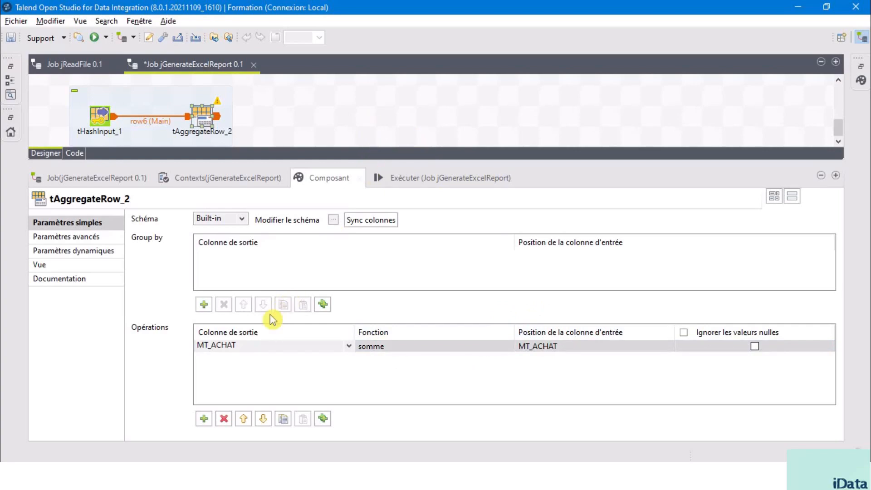
left_click(223, 389)
Add MT_VENTE and BENEFICE operations to tAggregateRow_2, both using the somme function on their matching input columns.
left_click(205, 419)
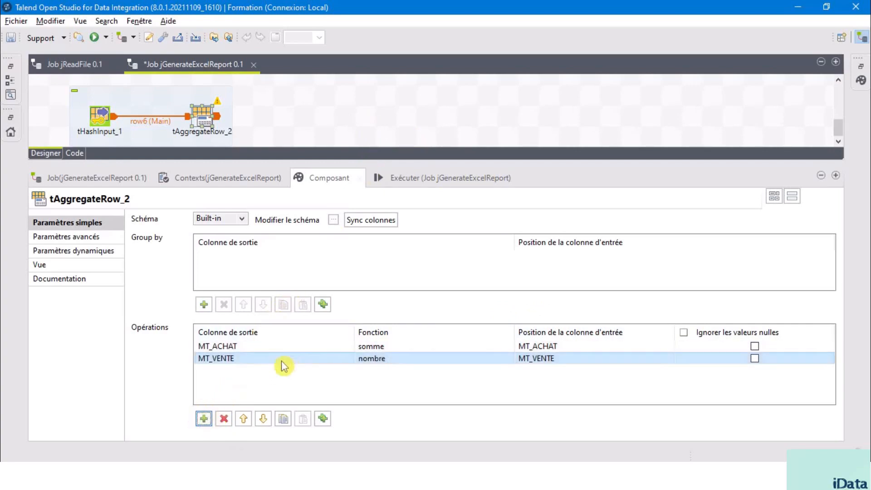
left_click(203, 419)
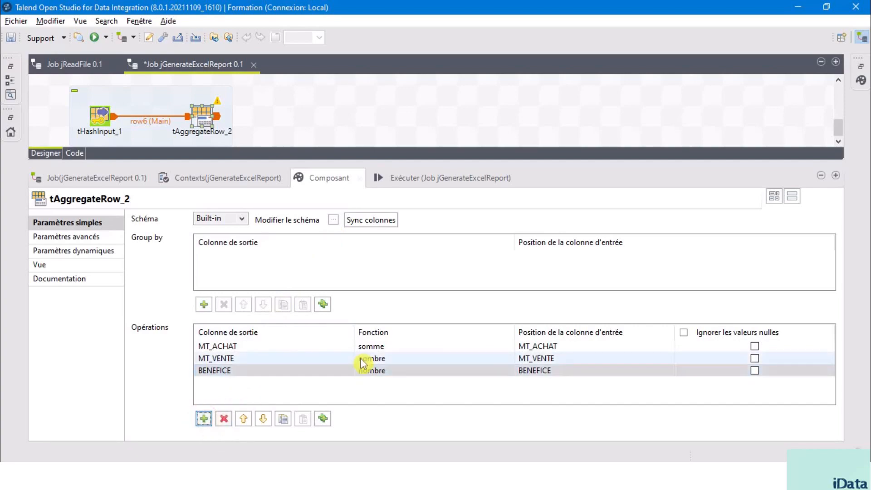
left_click(419, 357)
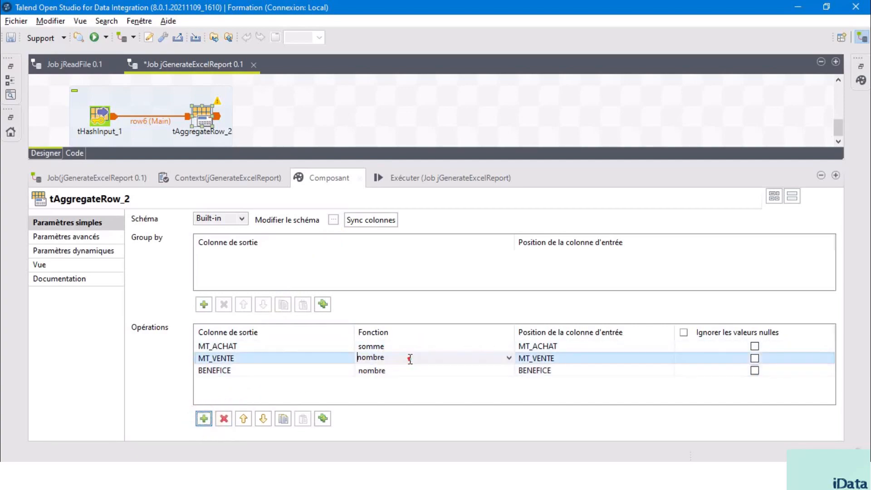
left_click(510, 359)
left_click(410, 278)
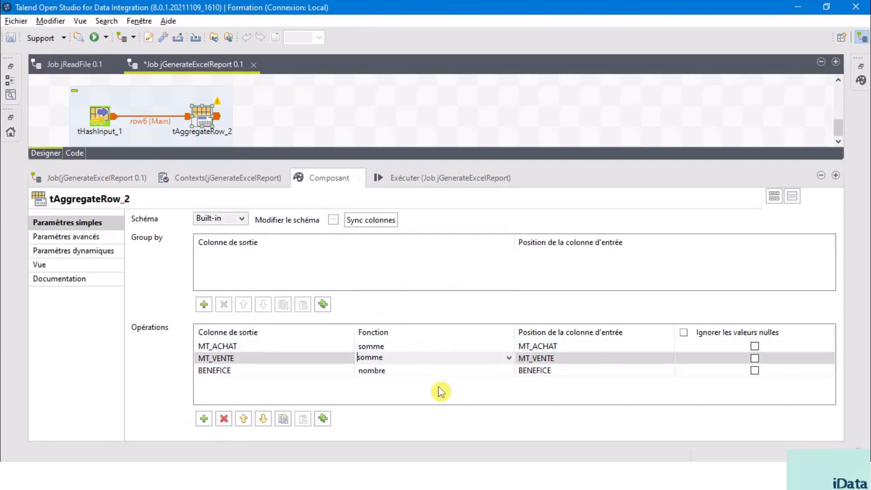
left_click(419, 371)
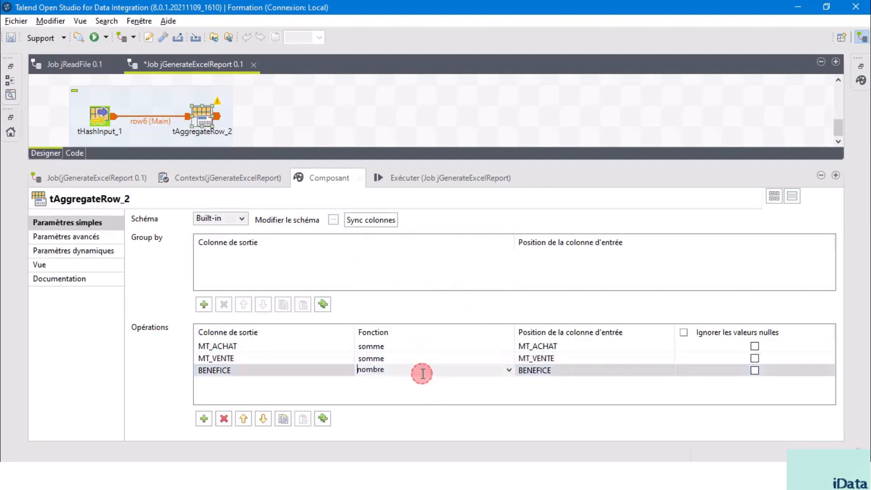
left_click(507, 370)
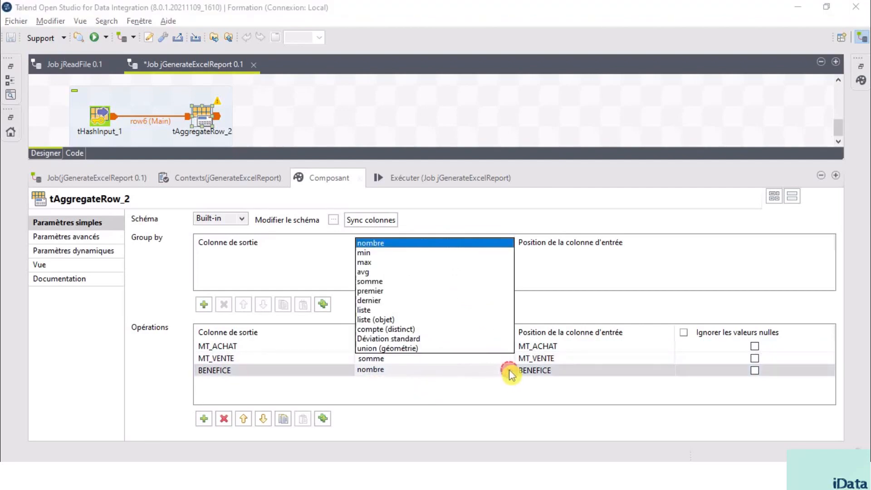
left_click(388, 282)
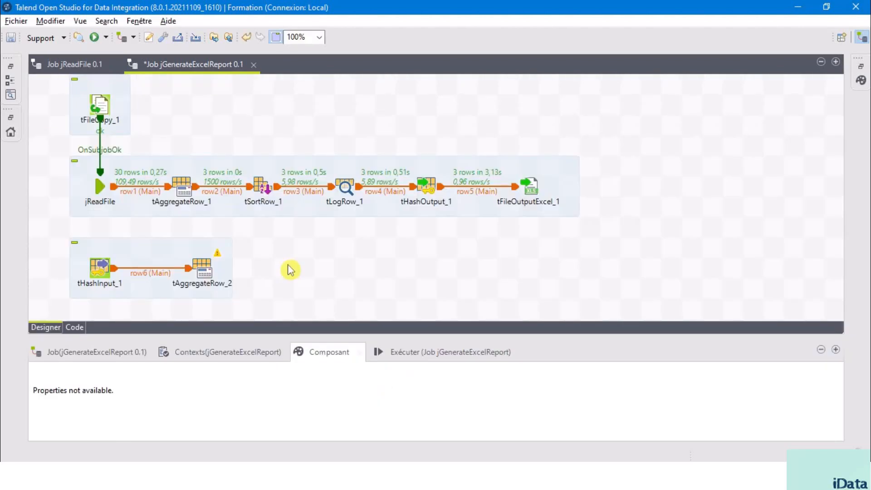
Add a tLogRow component beside tAggregateRow_2 and connect tAggregateRow_2 to it with a Principal (Main) row link.
type("tlo")
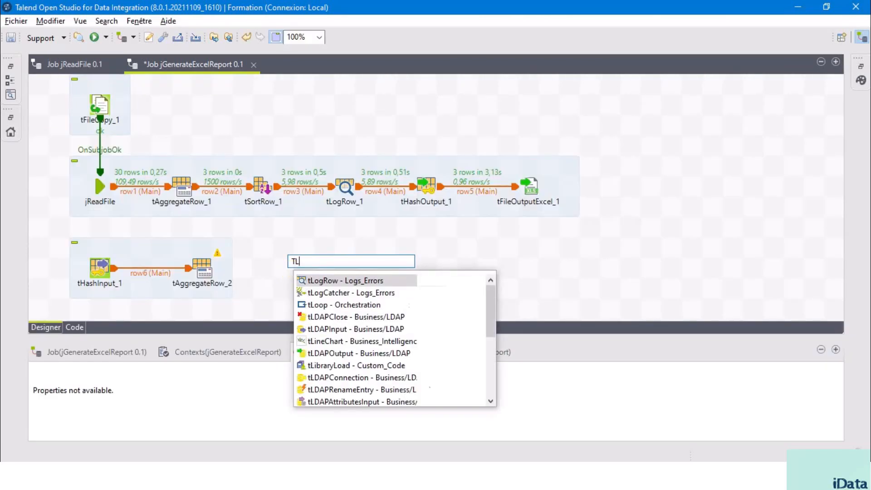
left_click(352, 282)
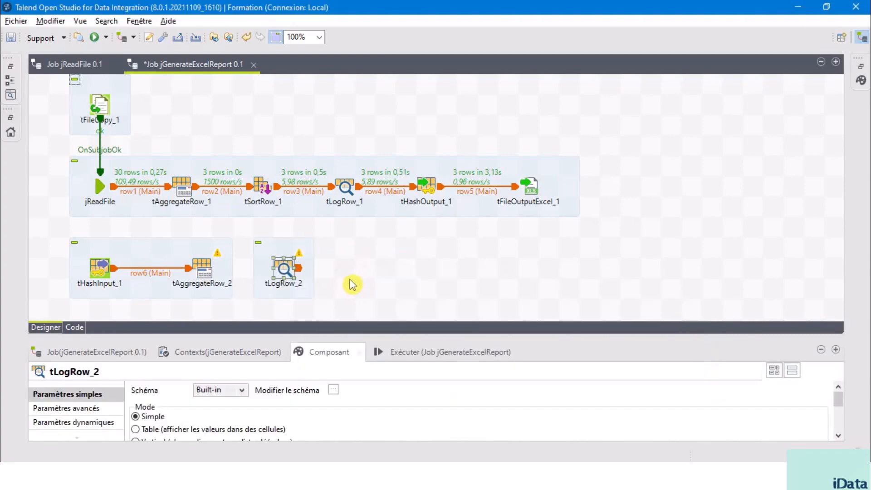
left_click(285, 266)
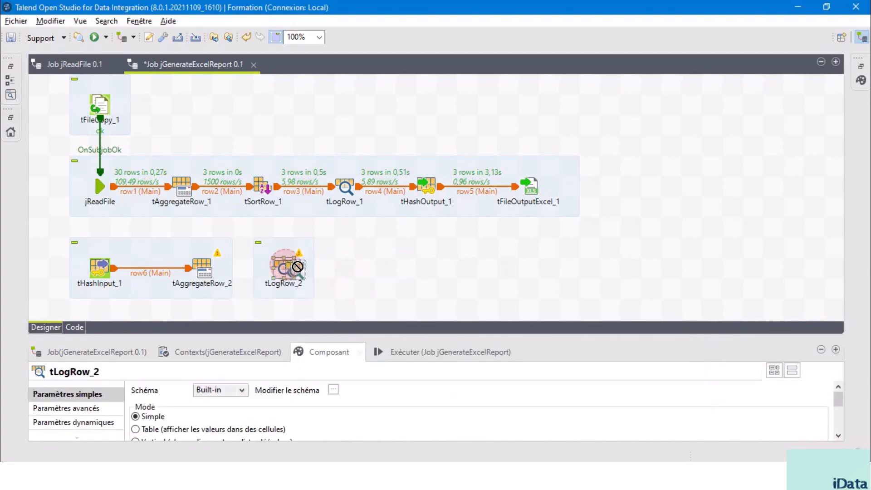
left_click(221, 271)
right_click(207, 267)
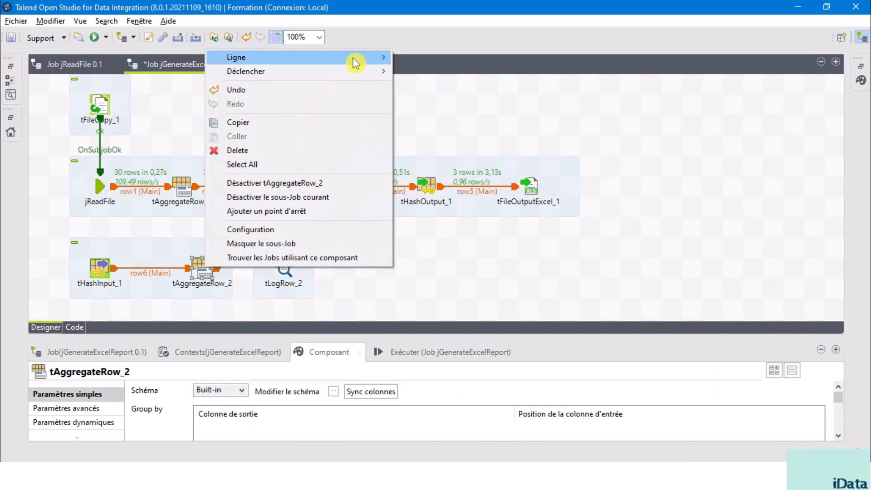
mouse_move(359, 59)
left_click(437, 59)
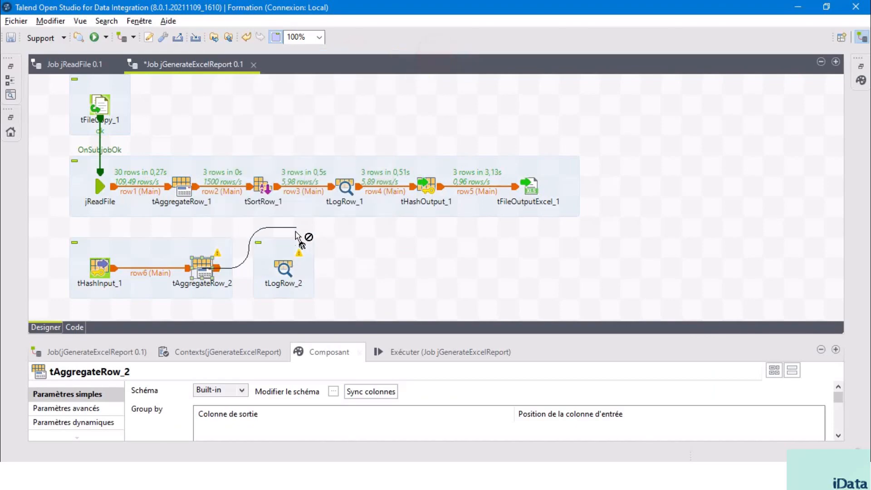
left_click(277, 269)
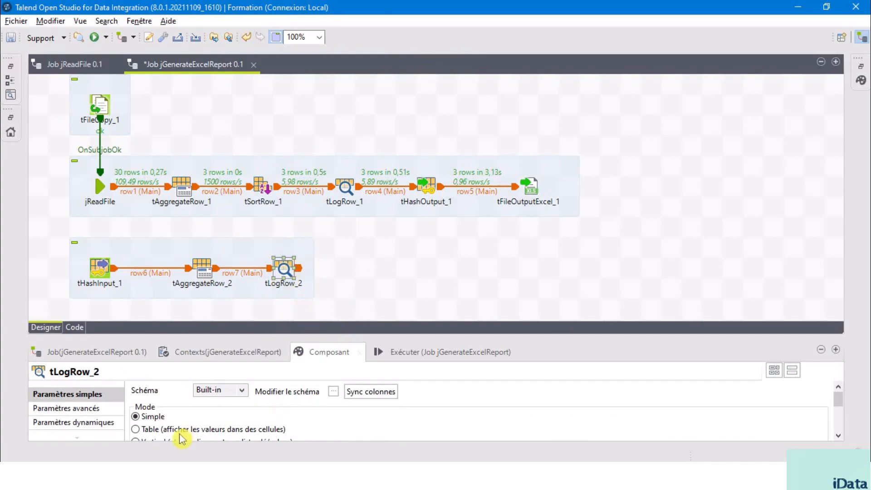
Set the display mode of tLogRow_2 to Table.
left_click(142, 433)
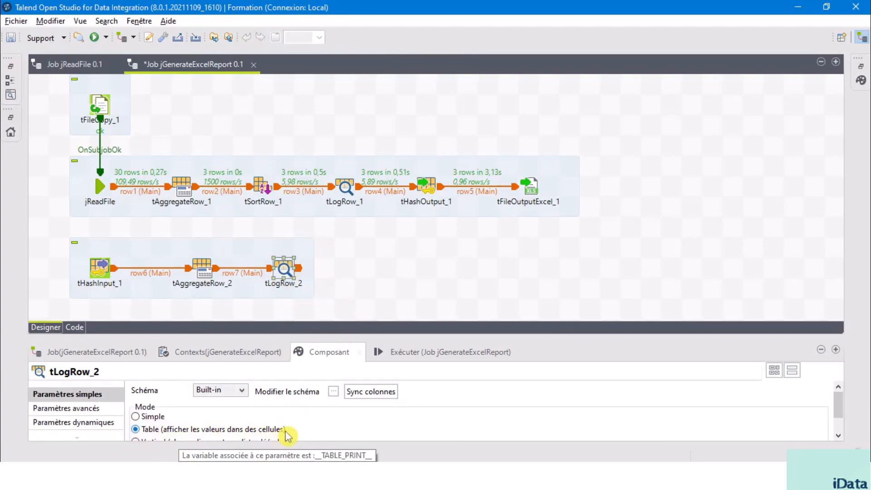
left_click(366, 249)
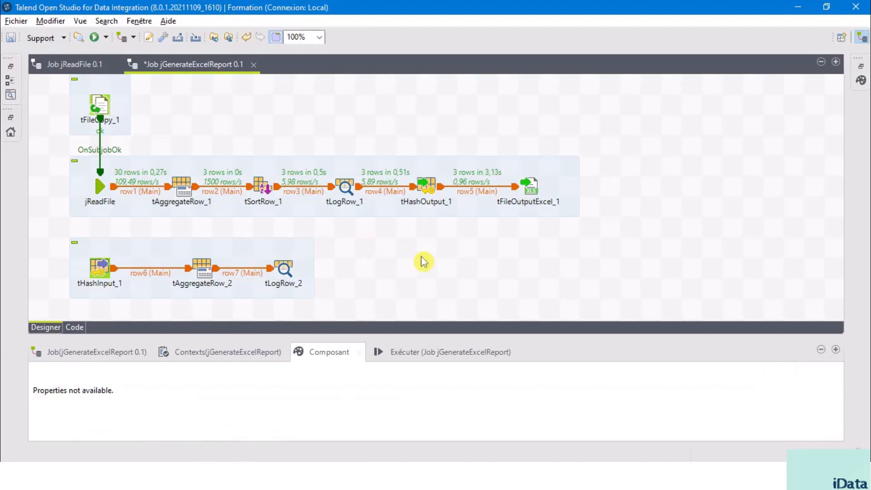
left_click(288, 269)
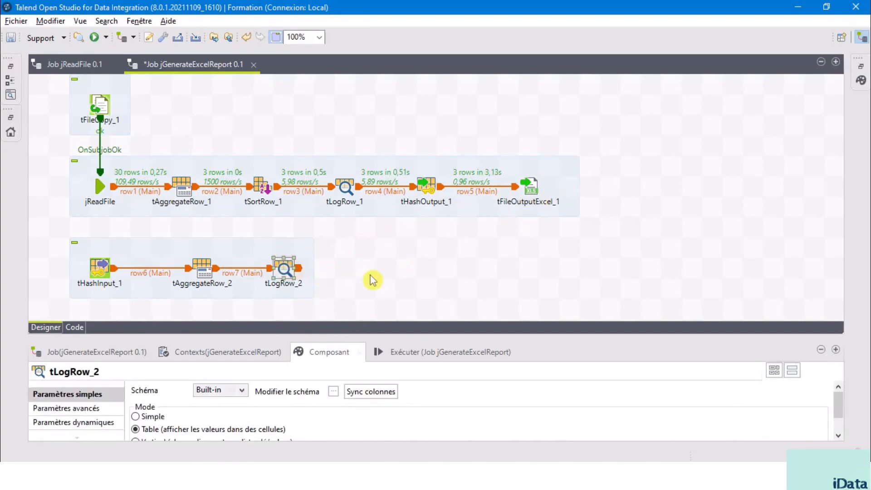
left_click(372, 279)
Duplicate tFileOutputExcel_1 and place the copy after tLogRow_2 in the hash input subjob.
left_click(535, 187)
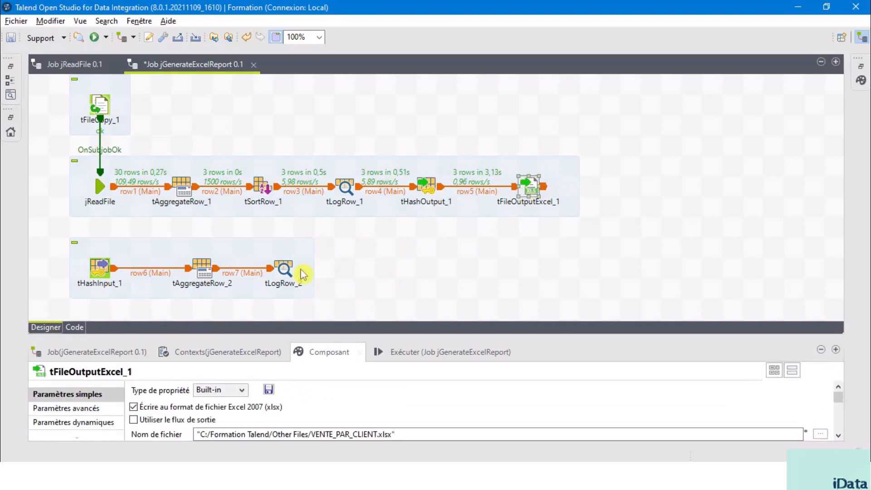
left_click(433, 257)
left_click(542, 182)
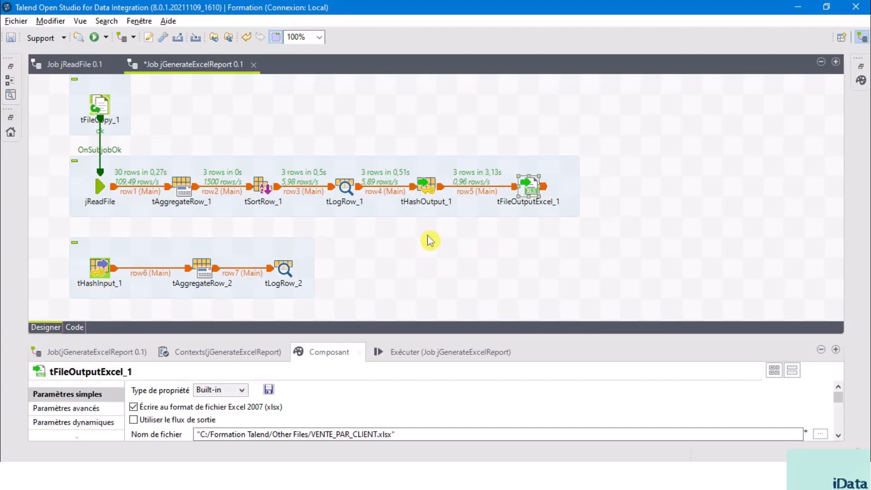
key("ctrl+v")
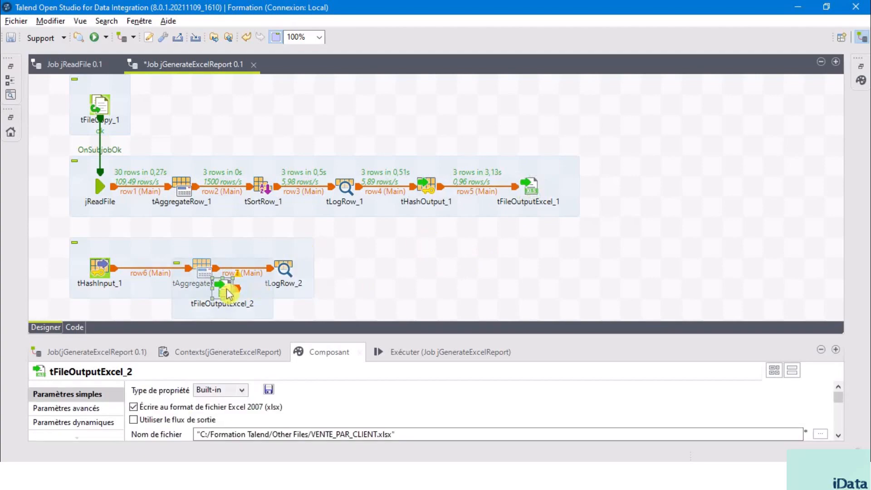
left_click_drag(224, 293, 387, 272)
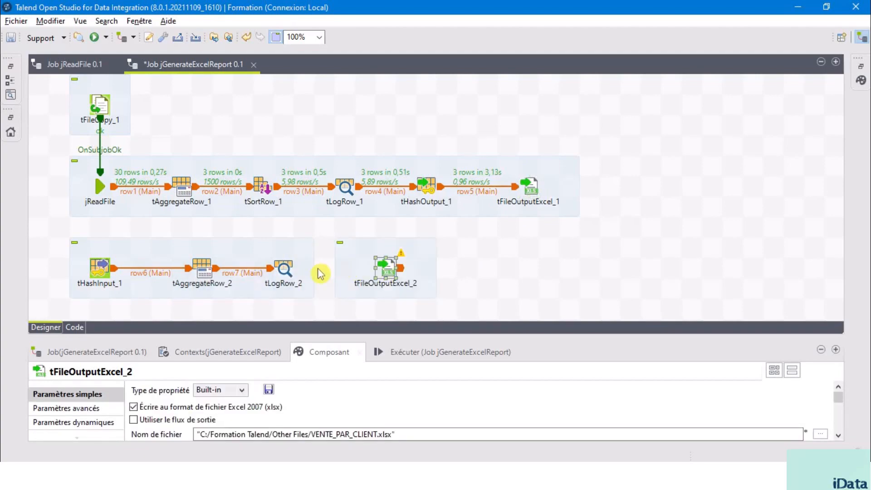
Connect tLogRow_2 to tFileOutputExcel_2 with a Principal (Main) row link.
left_click(285, 270)
right_click(284, 270)
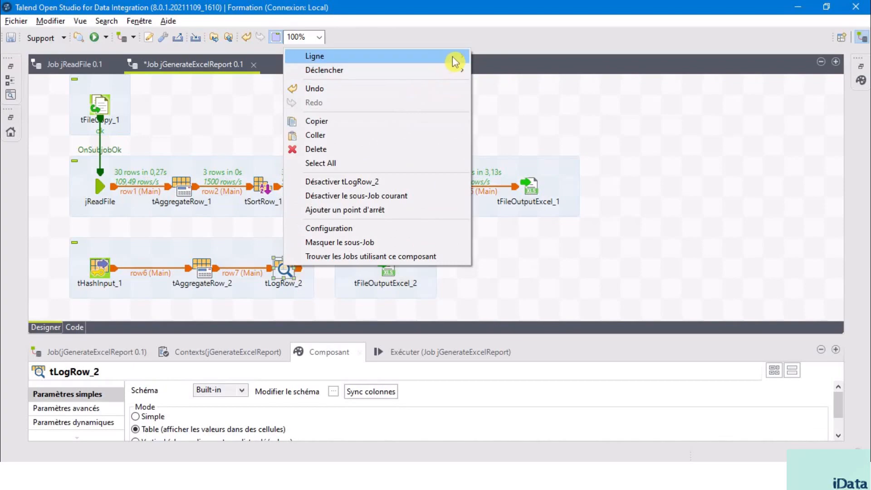
mouse_move(455, 58)
left_click(513, 59)
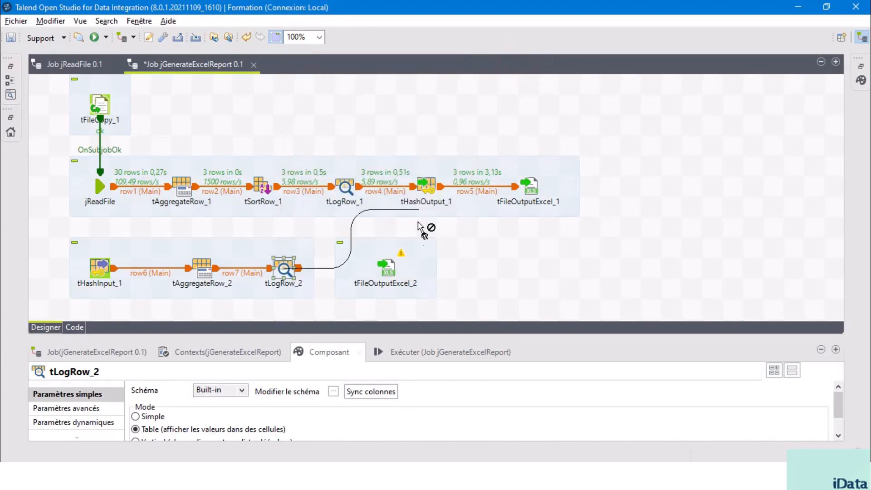
left_click(387, 272)
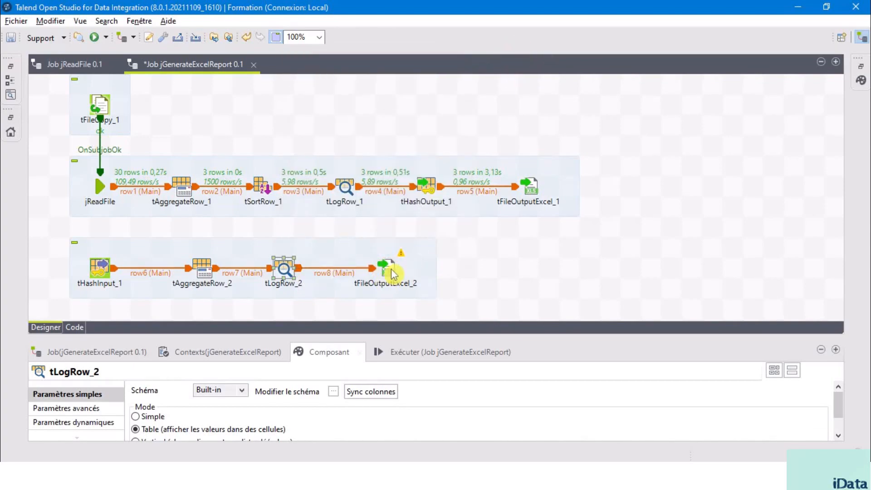
Synchronize the columns of tFileOutputExcel_2 with its input and check the resulting schema.
left_click(391, 274)
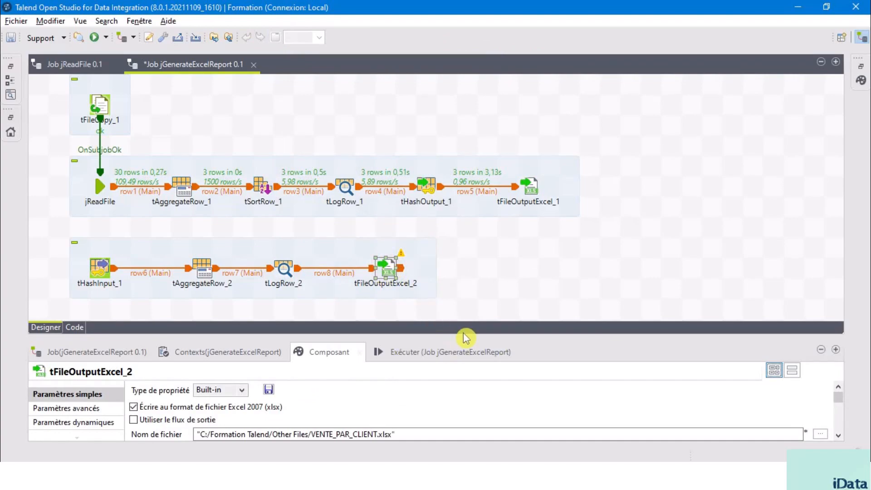
left_click_drag(463, 338, 520, 162)
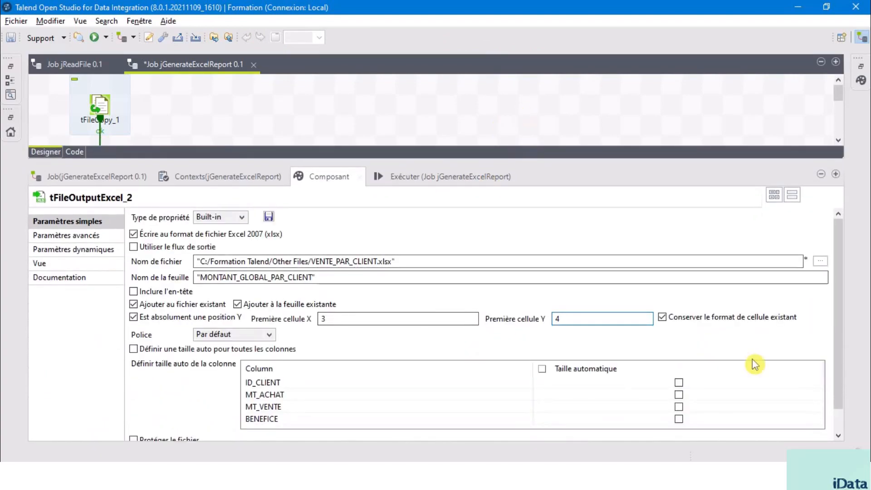
left_click_drag(838, 328, 843, 398)
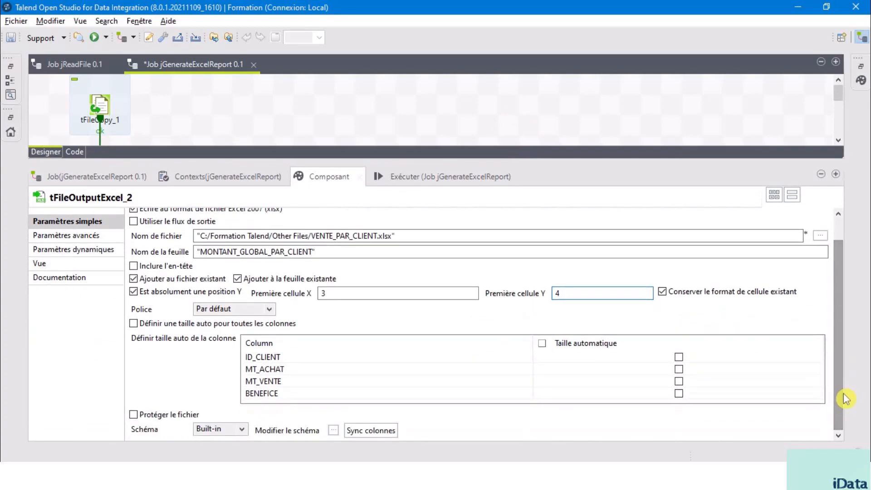
left_click(377, 438)
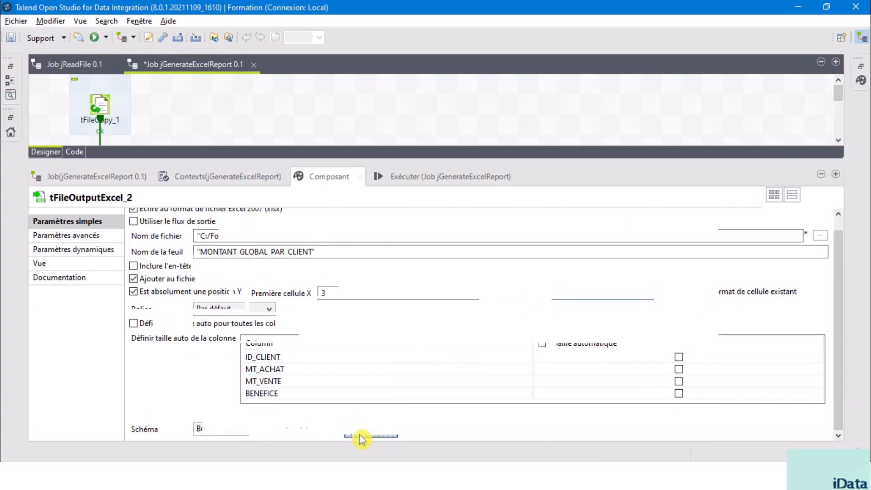
left_click(334, 431)
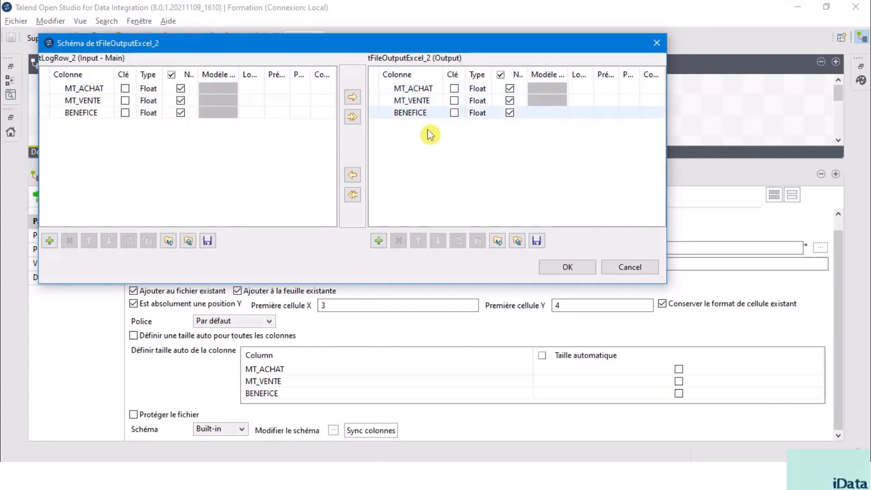
left_click(568, 268)
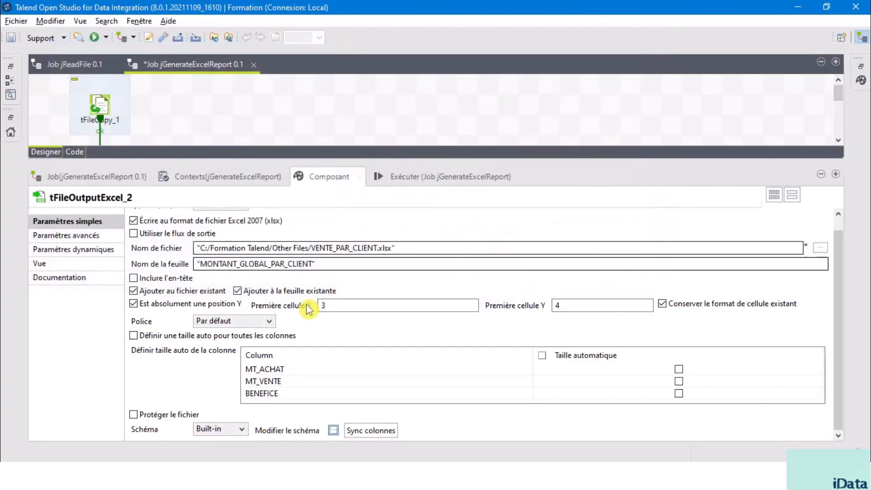
Set the first cell of tFileOutputExcel_2 to X 4 and Y 7.
left_click(337, 305)
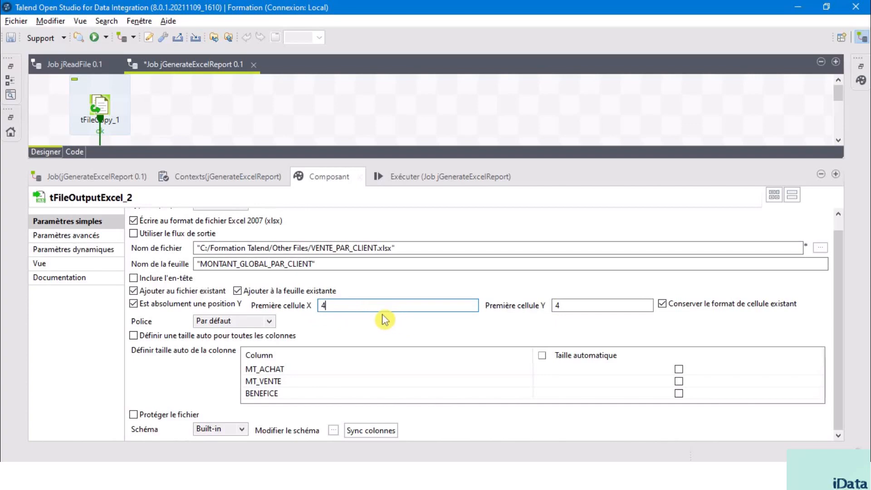
left_click(562, 305)
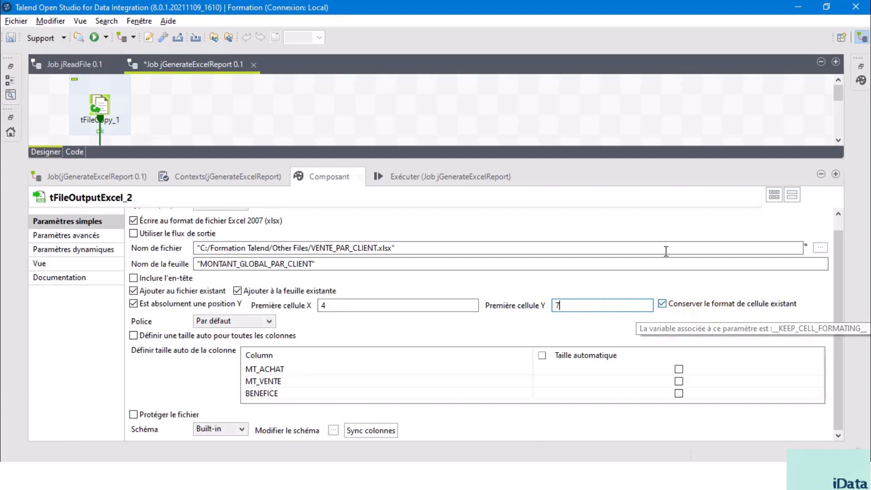
left_click_drag(543, 158, 527, 375)
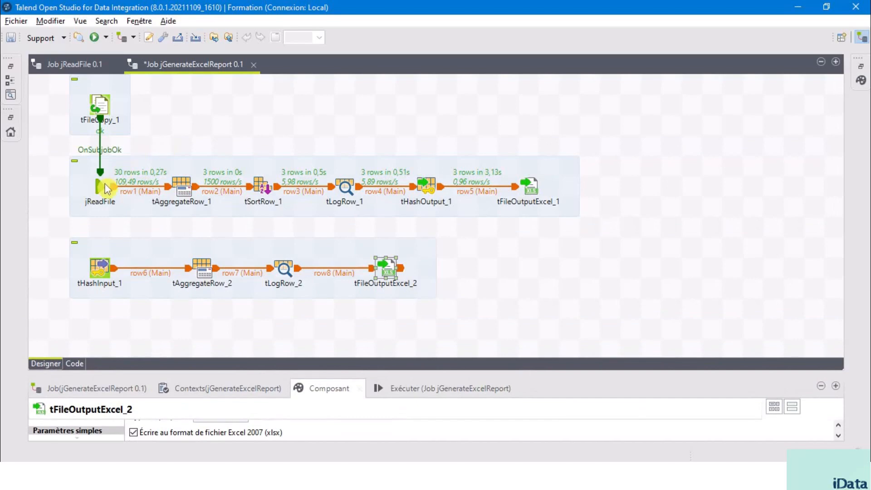
Link jReadFile to tHashInput_1 with an On Subjob Ok trigger.
left_click(102, 186)
right_click(102, 186)
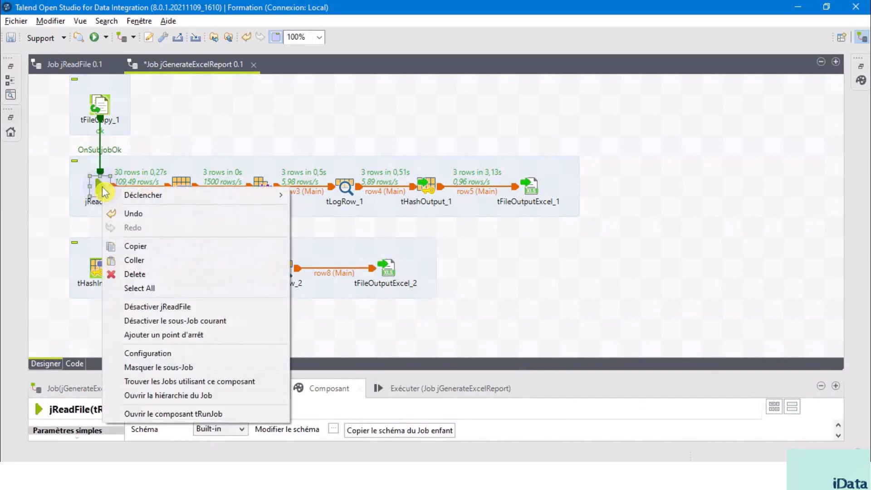
mouse_move(165, 196)
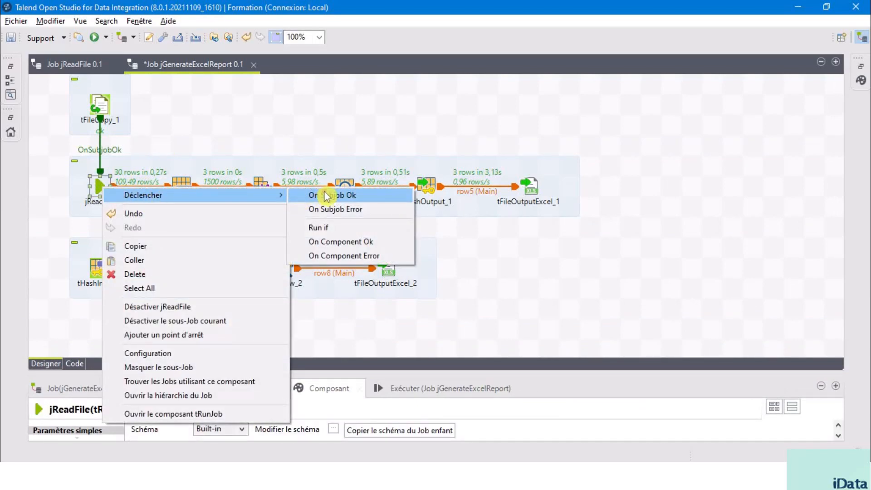
left_click(301, 200)
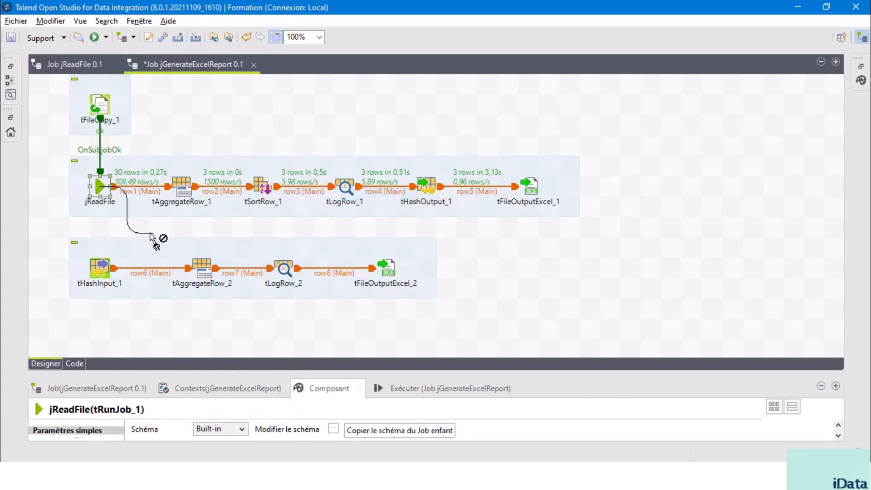
left_click(104, 269)
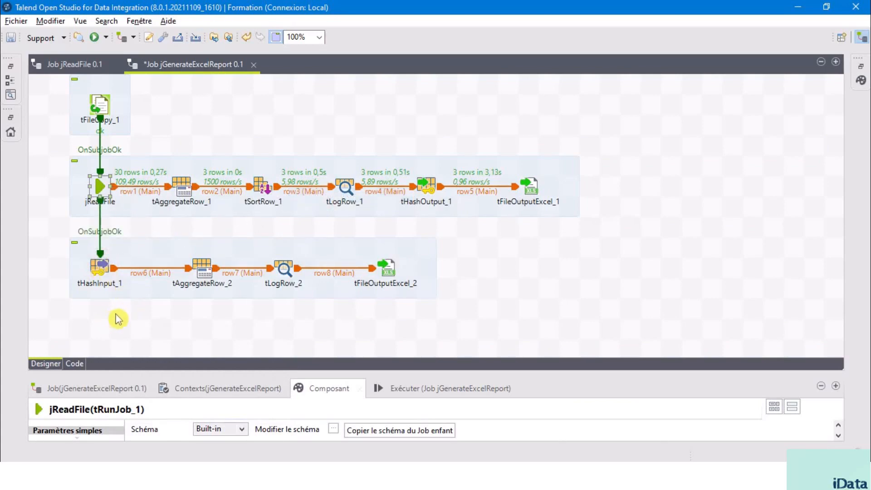
left_click(110, 330)
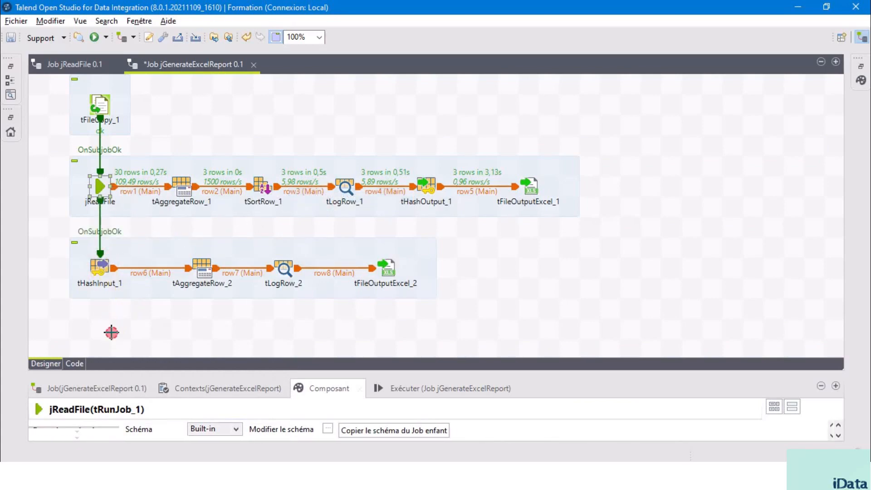
left_click(610, 234)
left_click_drag(597, 230, 50, 148)
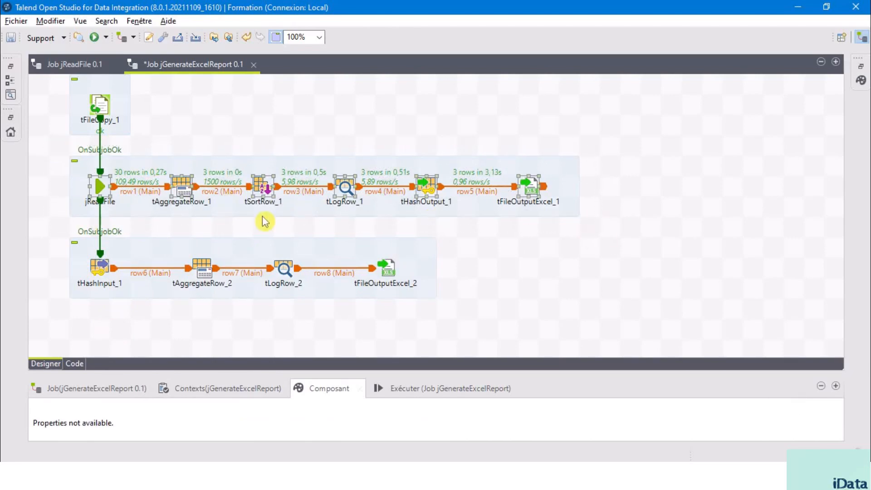
left_click_drag(453, 306, 47, 222)
left_click(511, 298)
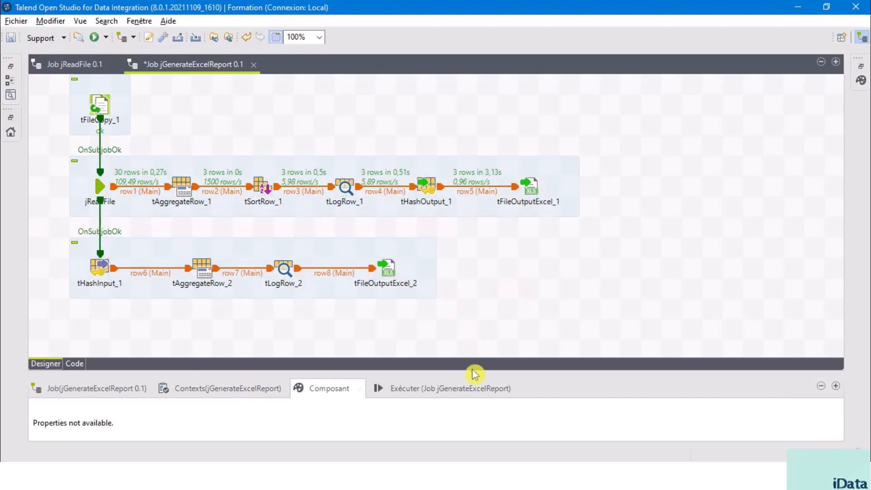
Run the jGenerateExcelReport job and review the tLogRow_2 totals against the client rows in the execution log.
left_click_drag(474, 371, 512, 225)
scroll(472, 152, "down", 3)
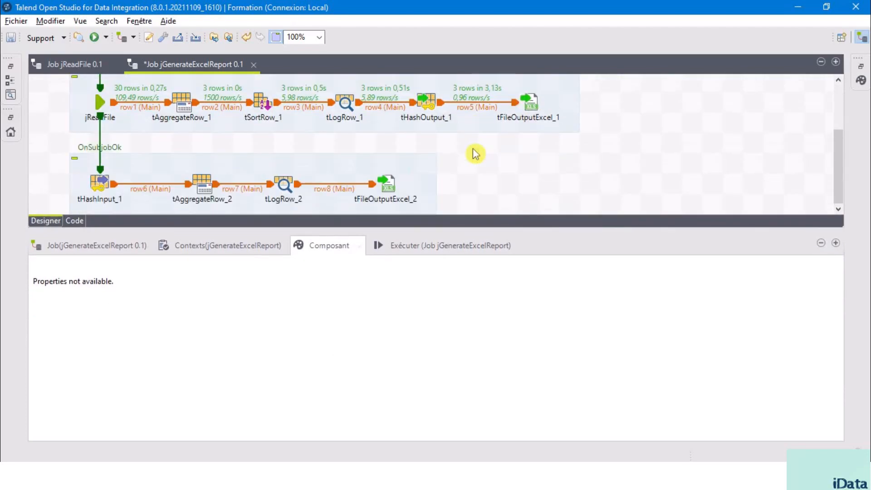
left_click(415, 250)
left_click(193, 299)
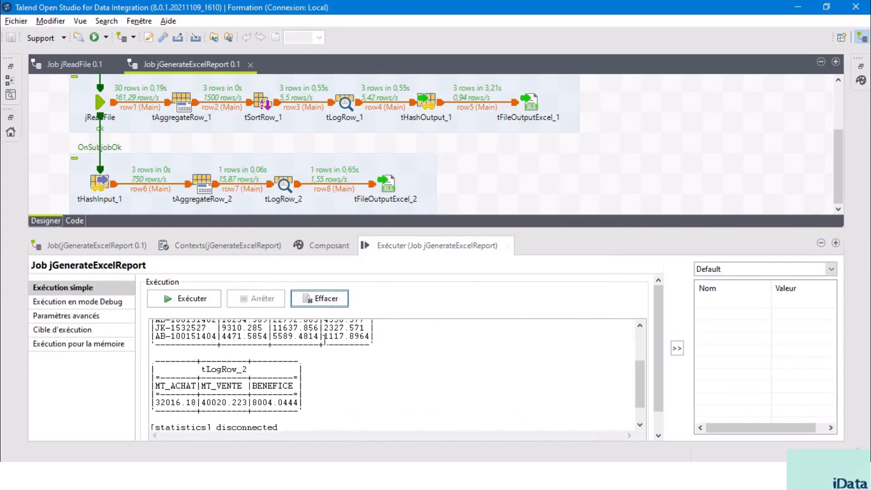
scroll(325, 340, "up", 1)
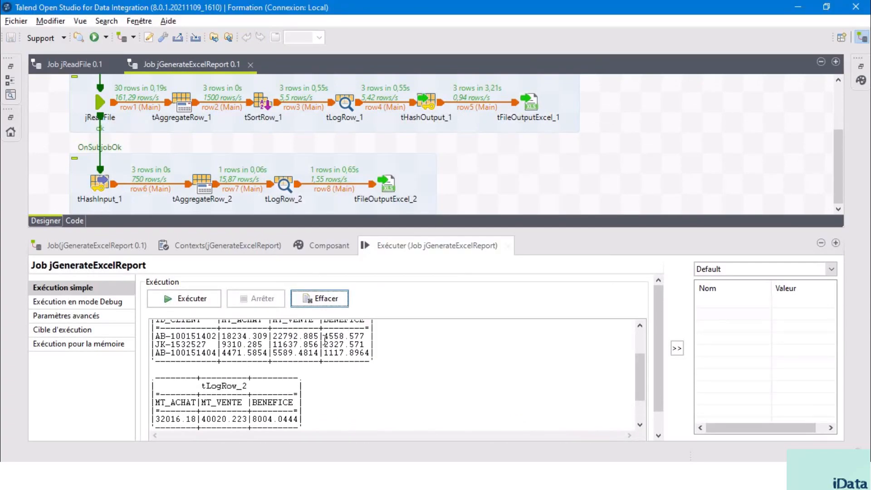
Read the summed purchase, sales and profit amounts in the tLogRow_2 output of the execution log.
scroll(324, 340, "down", 2)
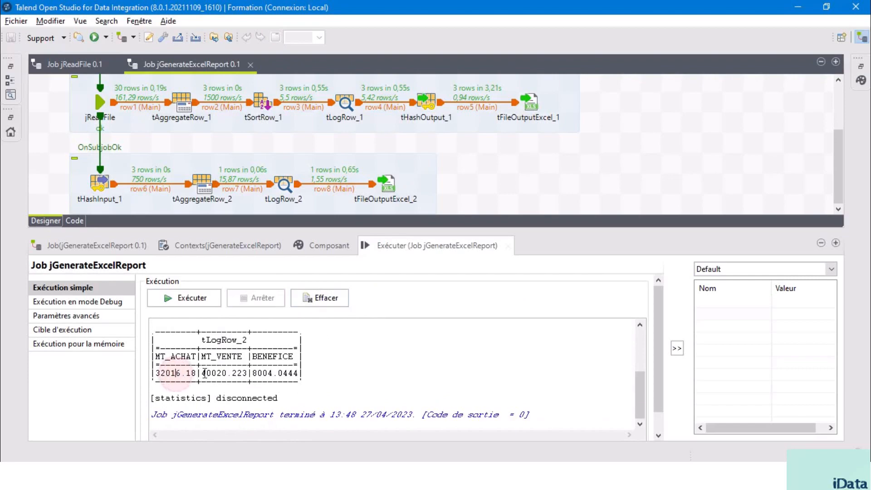
left_click(231, 372)
left_click(271, 380)
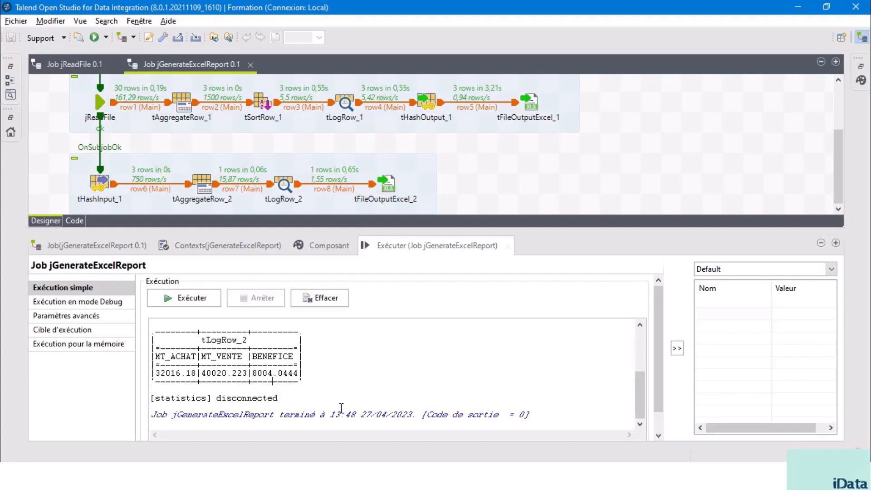
Open VENTE_PAR_CLIENT.xlsx from the Other Files folder in Excel and check the Montant Total cells against the client amounts.
key("alt+Tab")
left_click(237, 194)
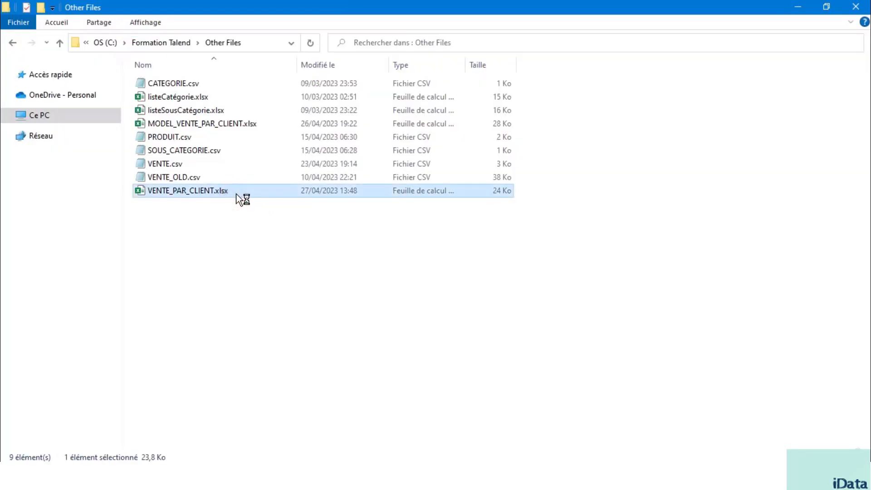
left_click(692, 180)
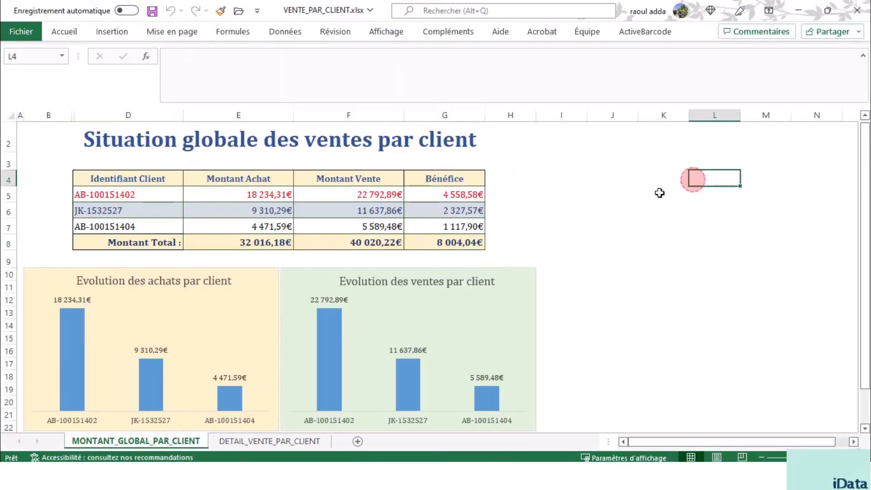
left_click_drag(460, 242, 225, 242)
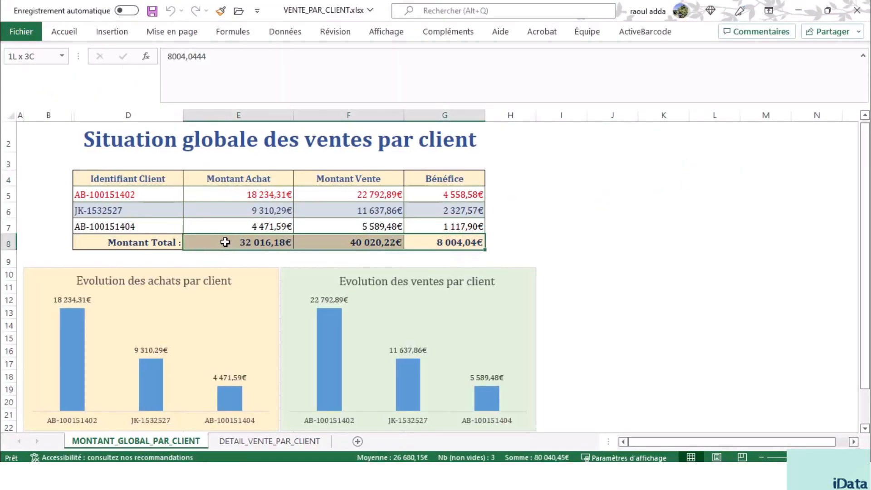
left_click(225, 242)
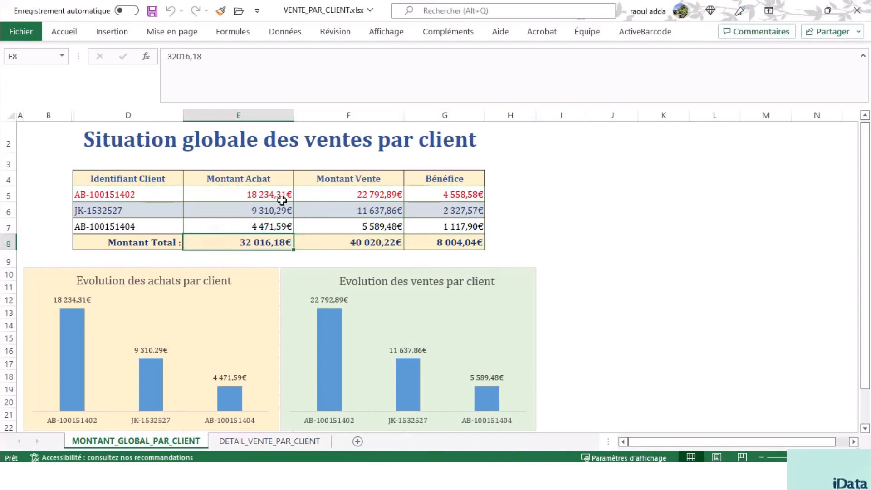
left_click_drag(260, 194, 254, 228)
left_click(336, 242)
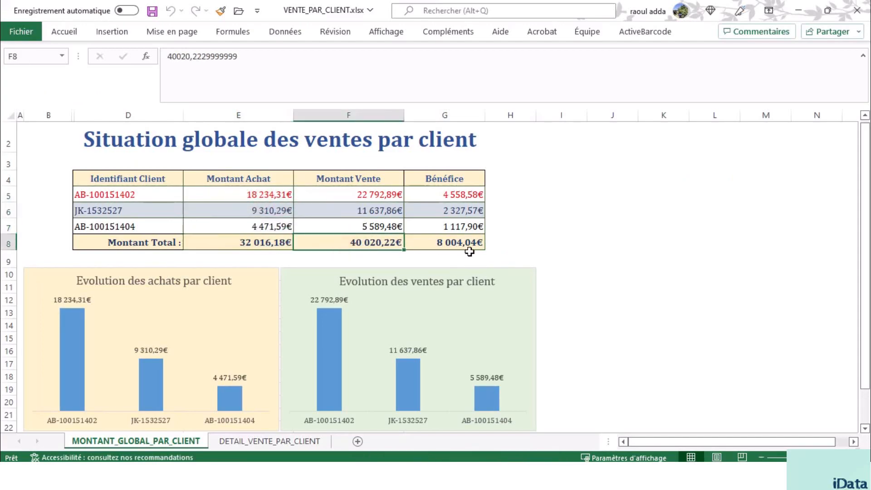
left_click(457, 241)
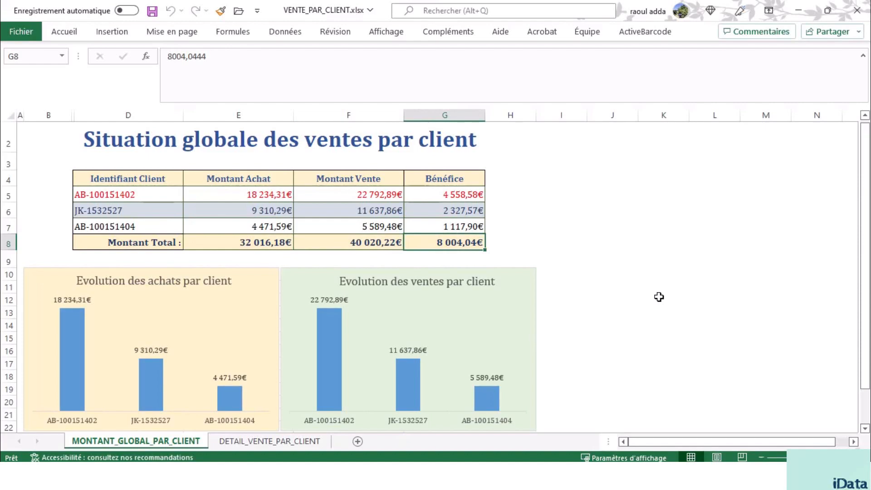
Examine the column headers and rows of the DETAIL_VENTE_PAR_CLIENT sheet and close the workbook.
left_click(304, 442)
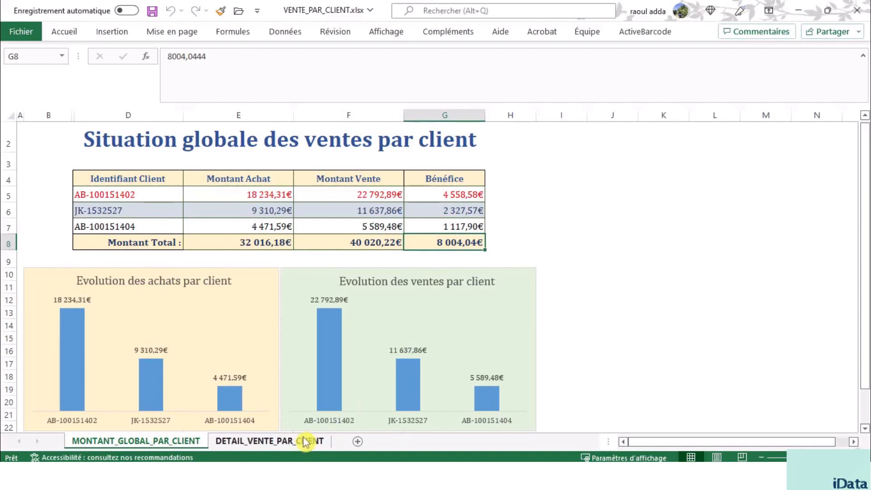
left_click(289, 442)
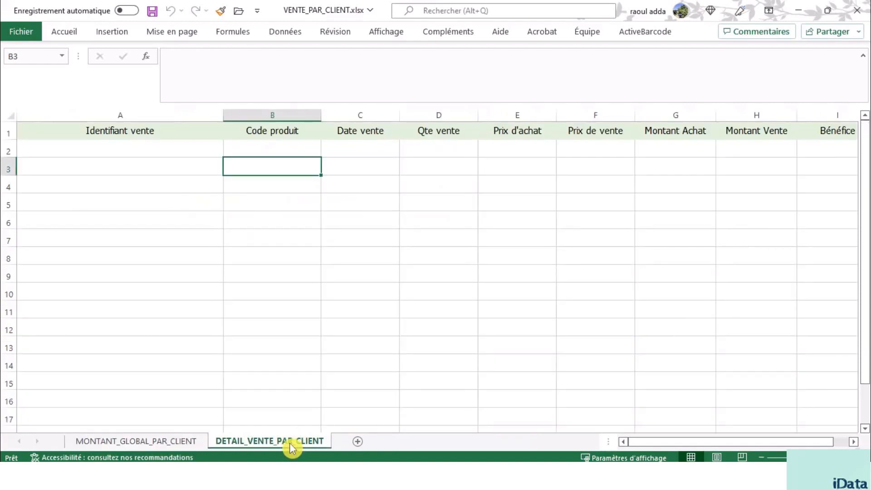
scroll(149, 276, "down", 7)
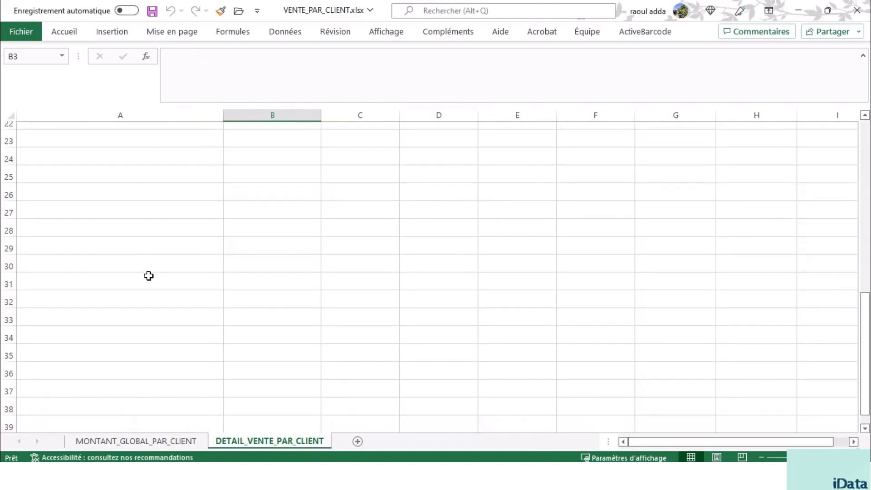
scroll(148, 276, "up", 7)
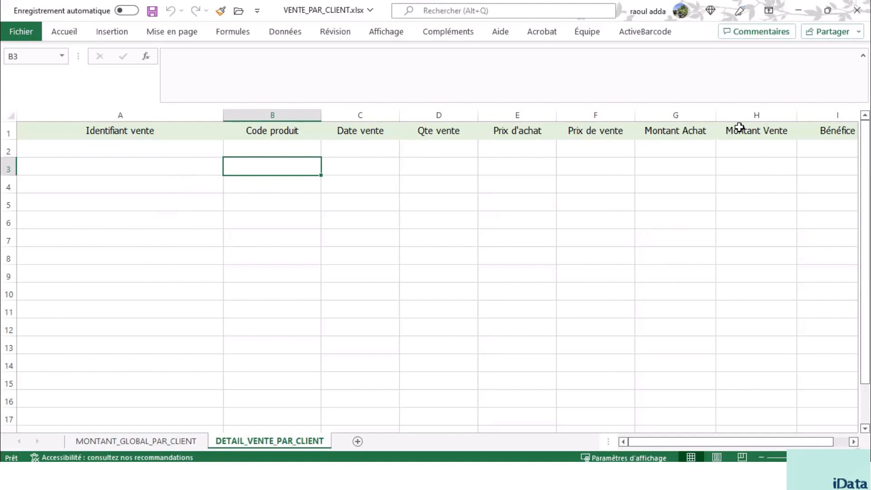
left_click(800, 9)
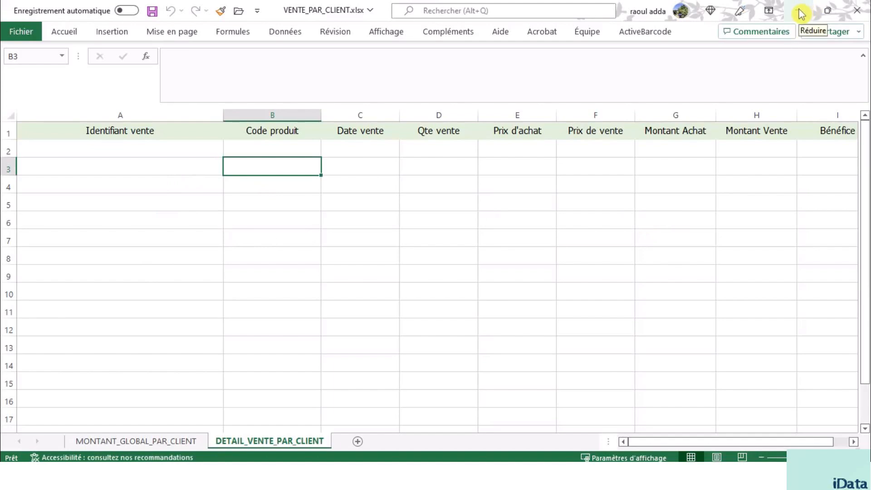
left_click(856, 12)
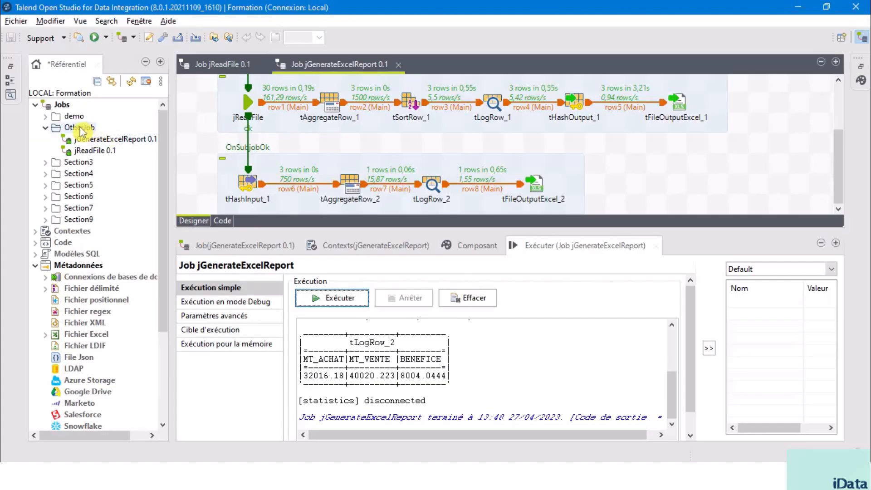
Create a new job named jRetrieveDetailData in the OtherJob folder of Talend.
right_click(81, 132)
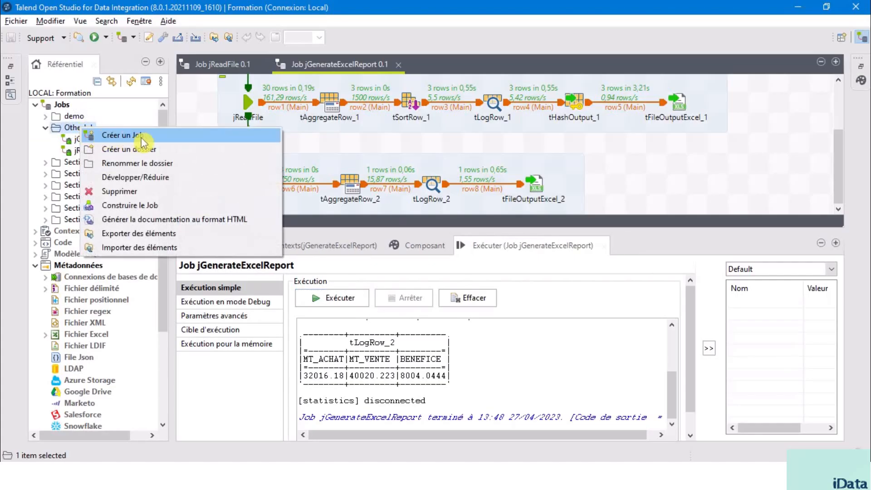
left_click(168, 141)
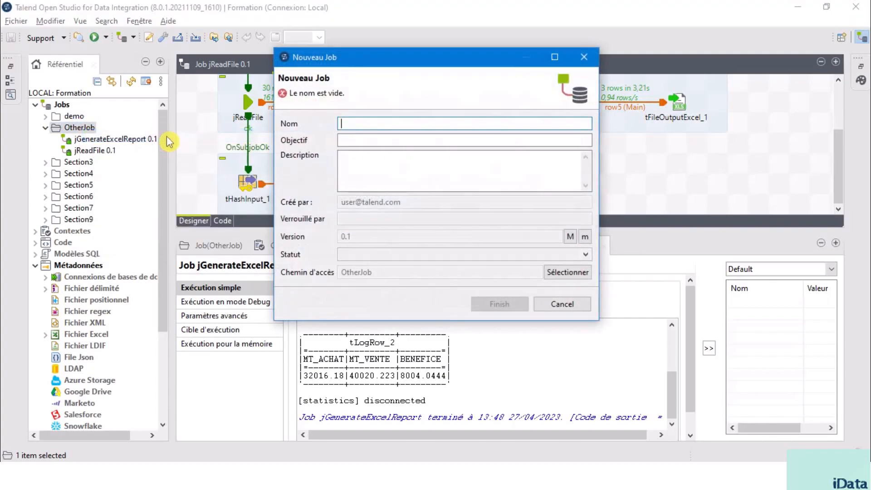
left_click(357, 123)
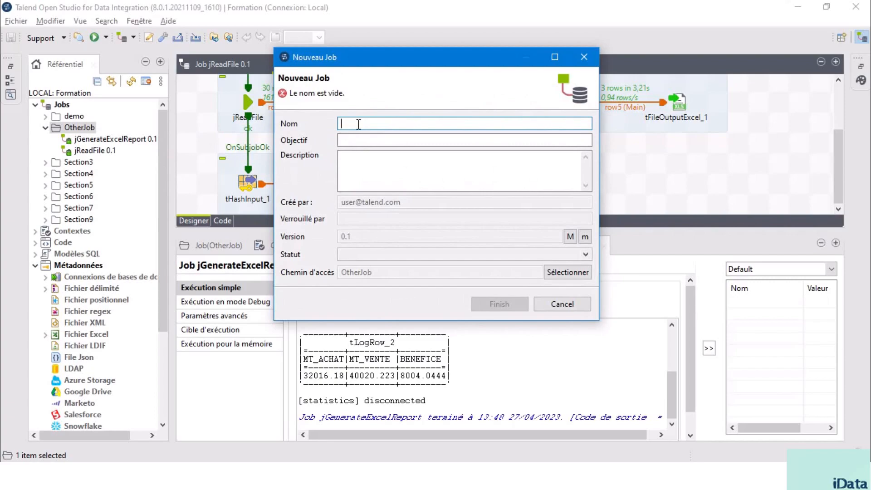
type("jRetrieveDetailData")
left_click(499, 302)
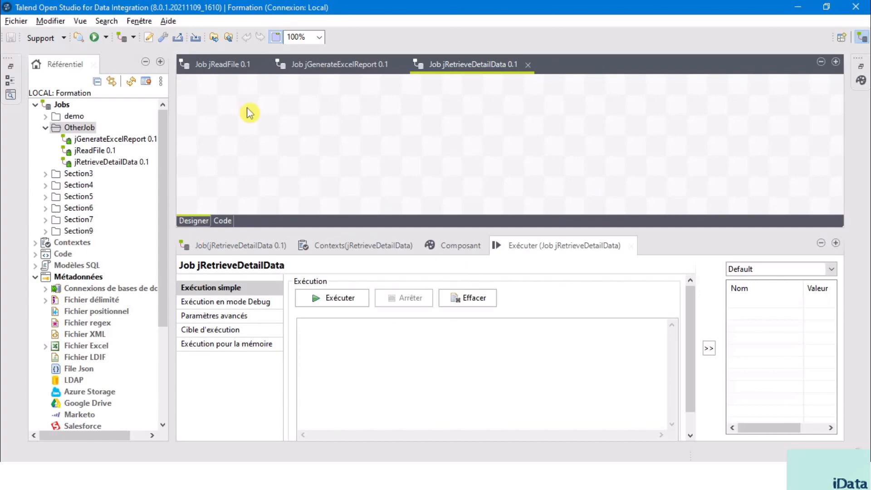
Add a tFixedFlowInput component to the jRetrieveDetailData job and show its settings in an enlarged view.
type("tfix")
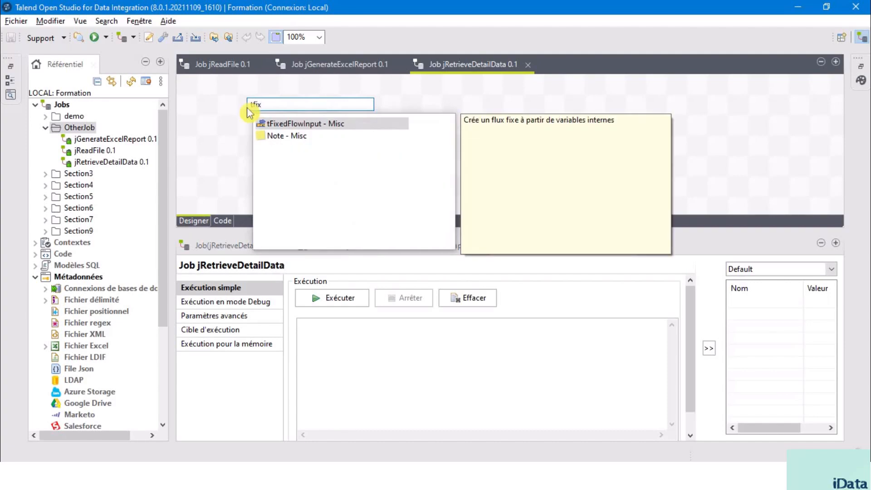
double_click(295, 125)
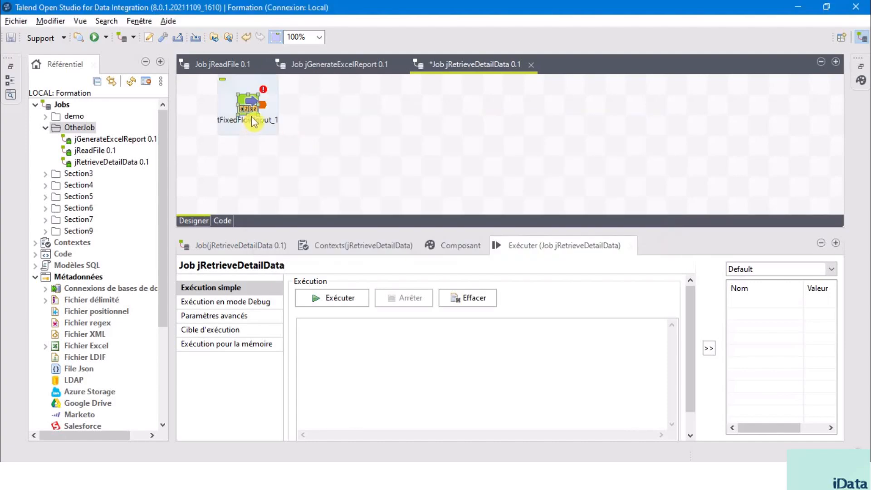
left_click_drag(250, 112, 227, 132)
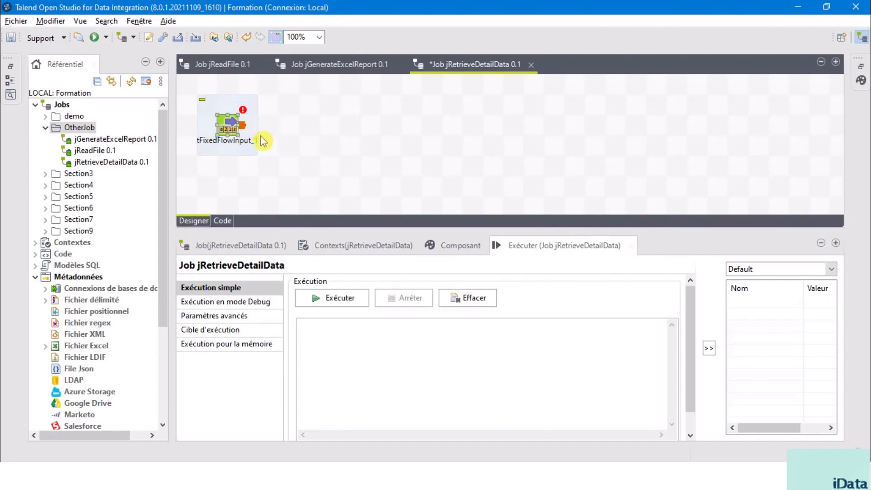
double_click(227, 123)
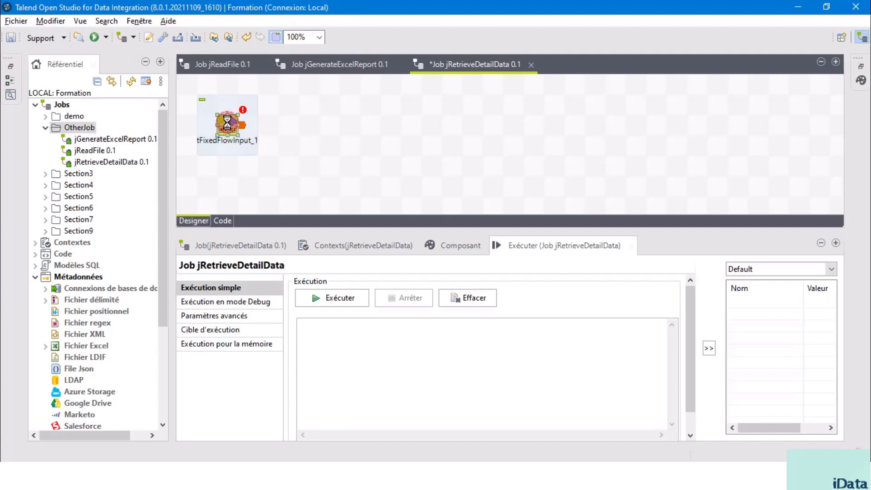
left_click(146, 61)
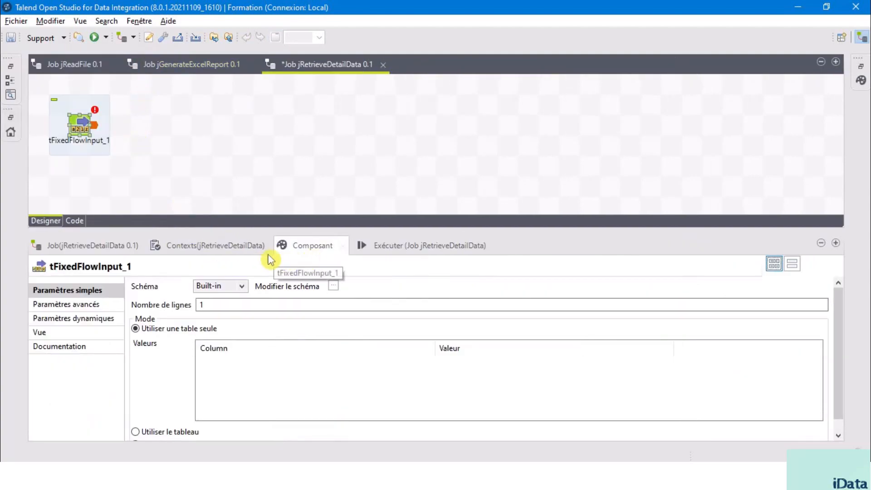
left_click_drag(279, 230, 293, 182)
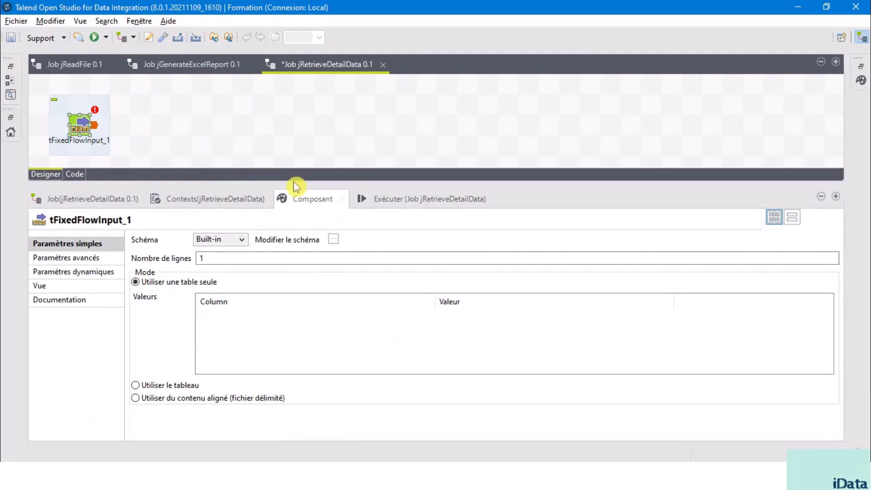
Add a String context variable named client to jRetrieveDetailData, with a client's identifier in double quotes as its default value.
left_click(222, 199)
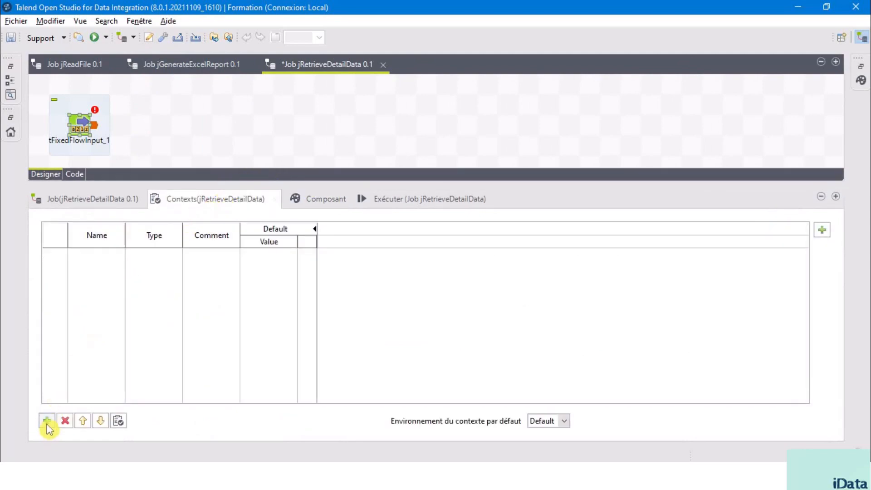
left_click(47, 420)
left_click(97, 254)
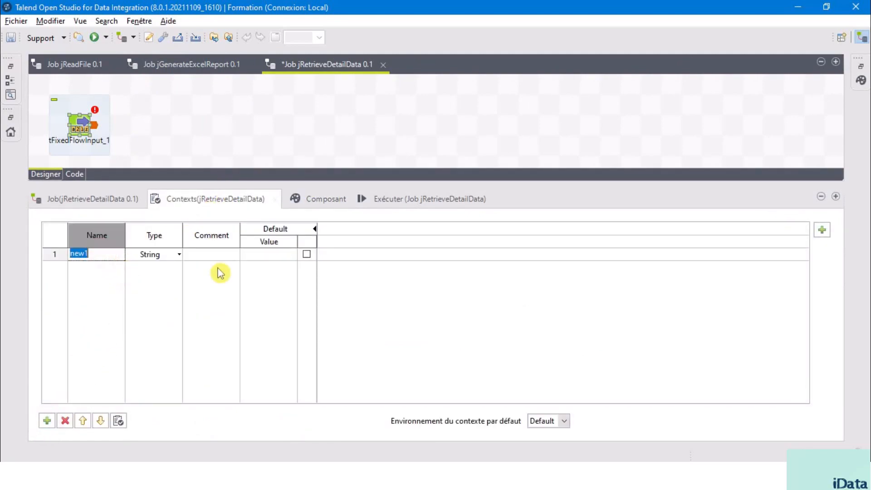
type("clien")
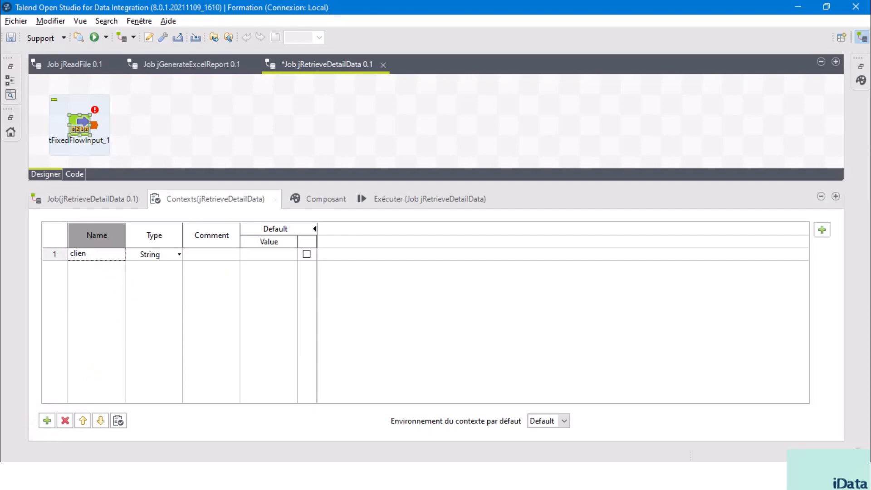
type("t")
key("Return")
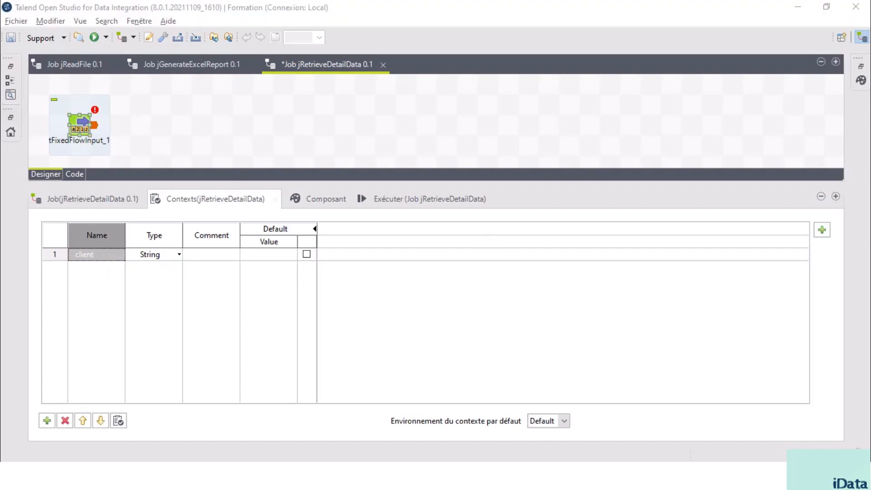
left_click(283, 254)
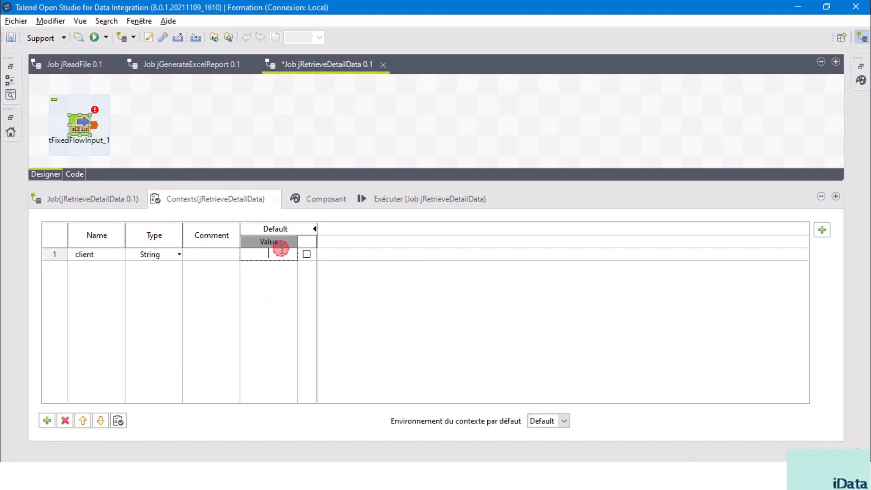
type("\"JK-1532527\"")
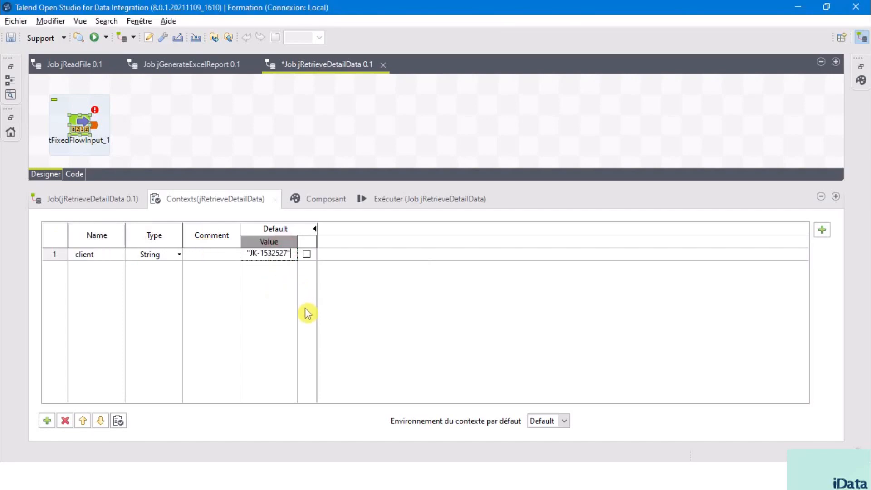
left_click(270, 316)
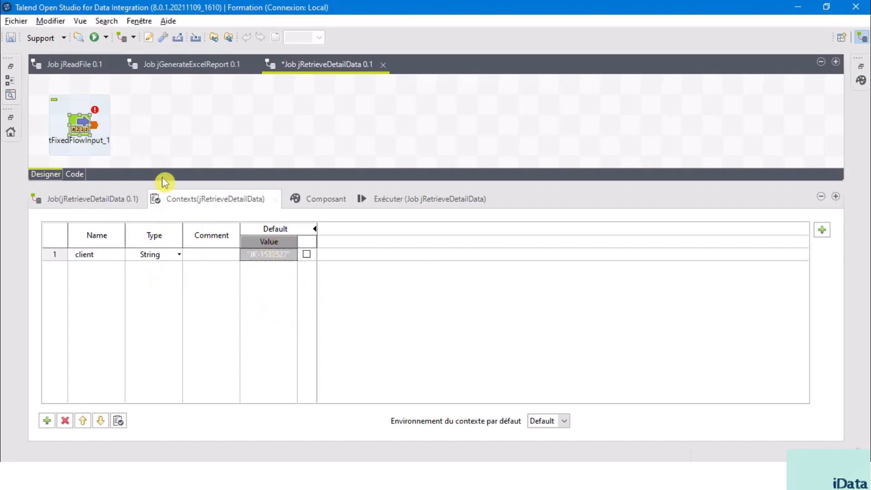
left_click(176, 136)
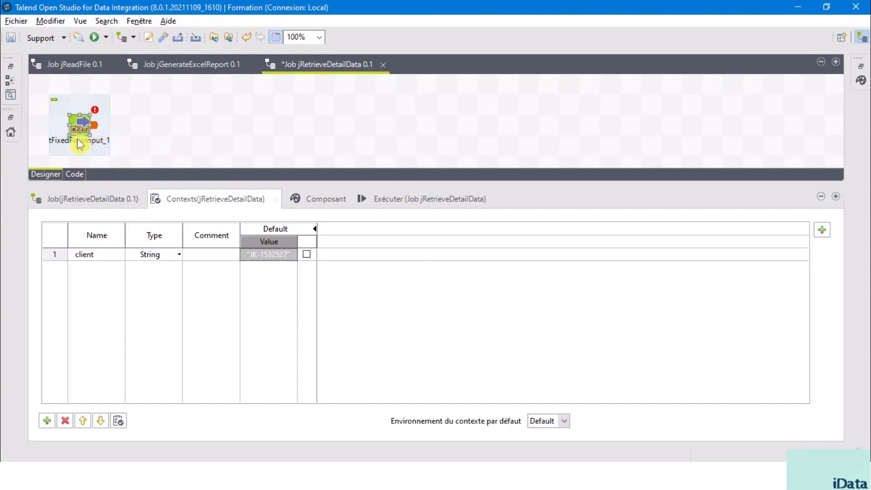
Define a String column named CLIENT in the tFixedFlowInput_1 schema and set its value to context.client.
left_click(329, 198)
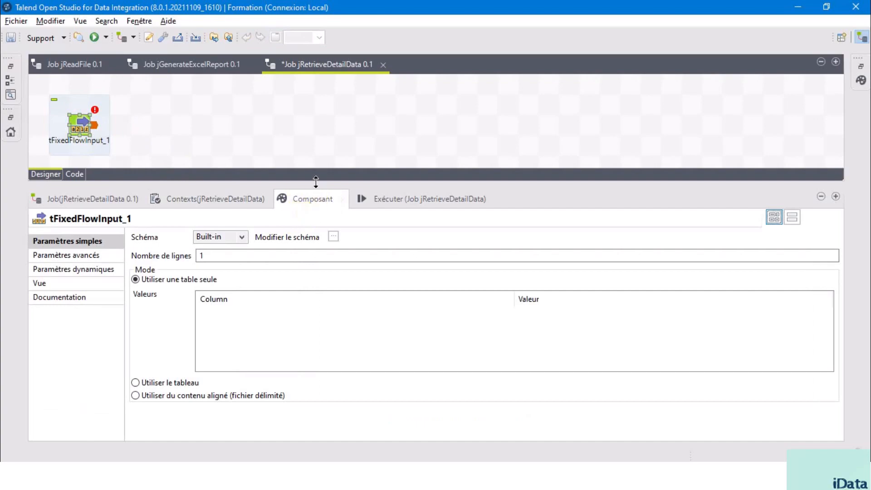
left_click(334, 238)
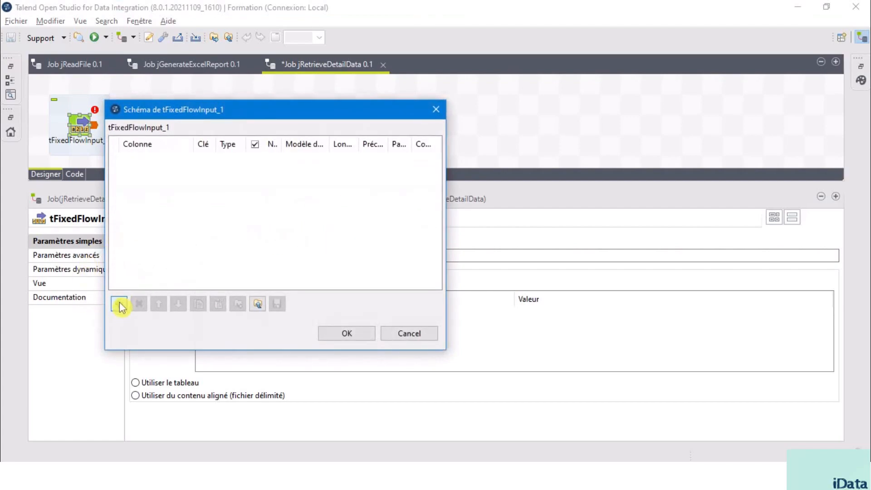
left_click(119, 304)
left_click(170, 160)
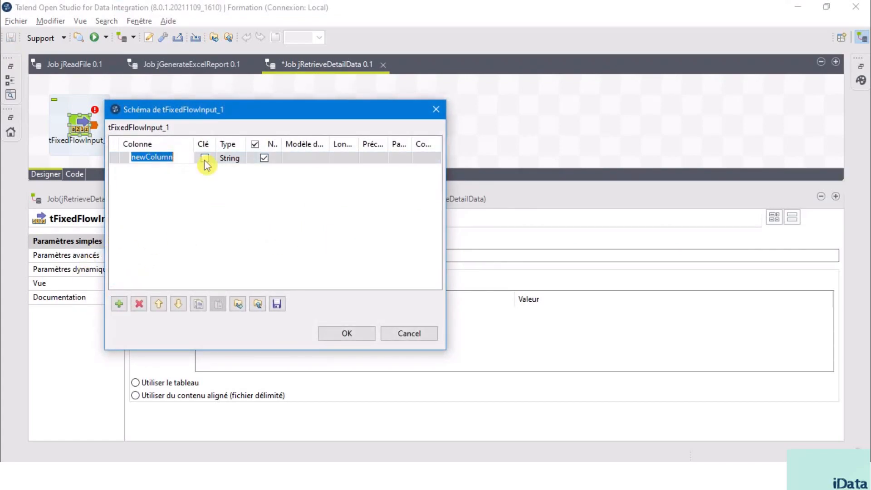
type("C")
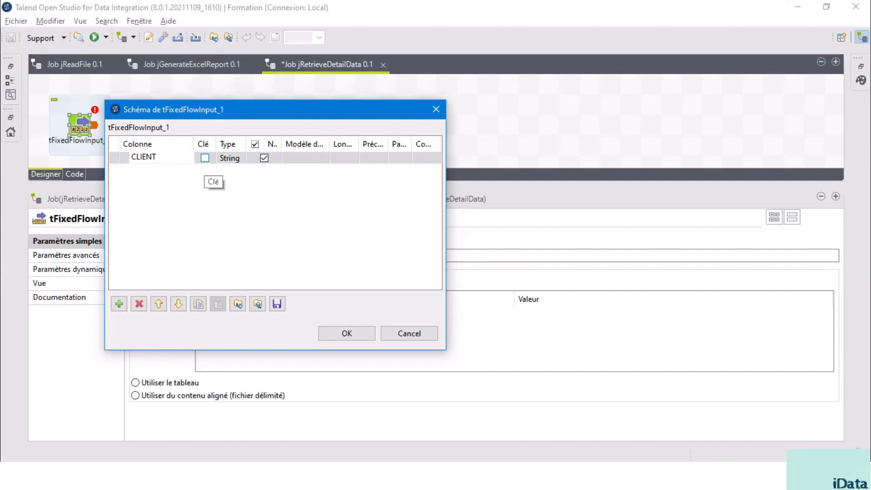
type("LIENT")
key("Return")
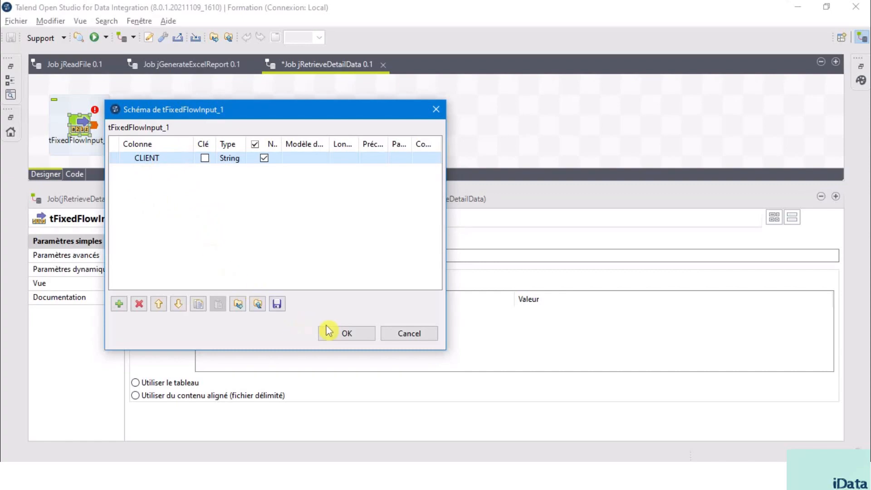
left_click(348, 334)
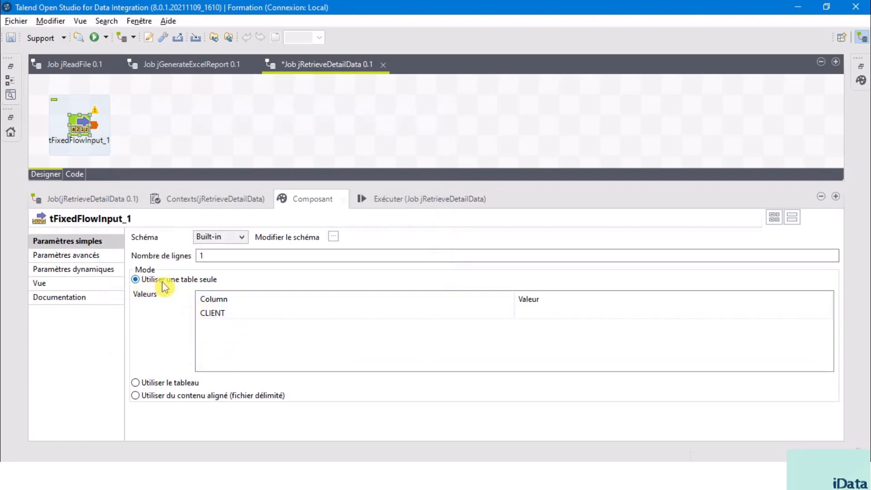
left_click(238, 316)
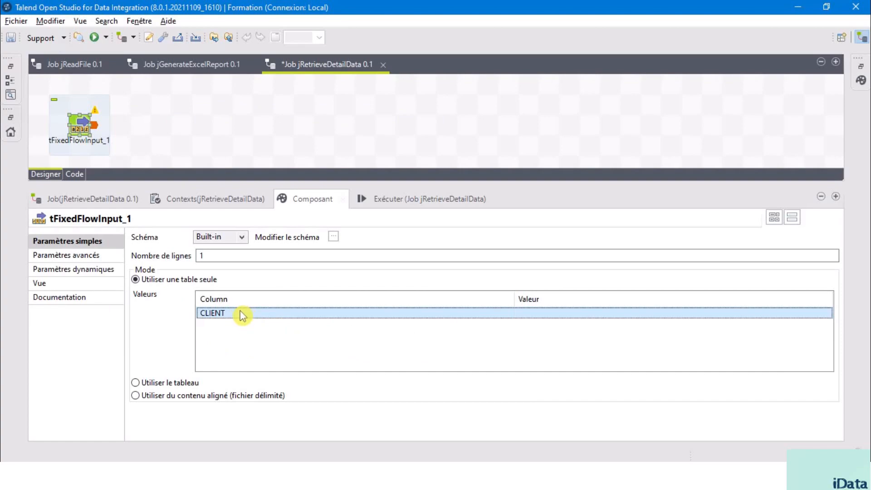
left_click(548, 314)
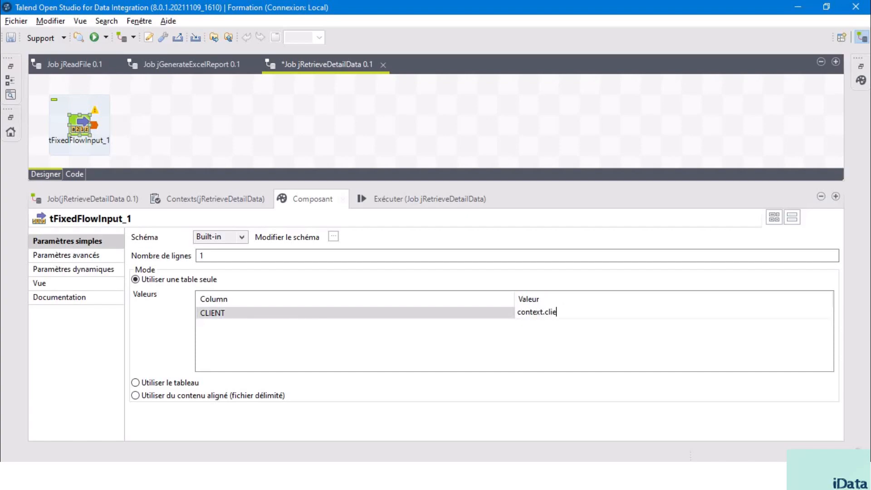
Add a tLogRow component after tFixedFlowInput_1 and set its display mode to Table.
left_click(152, 128)
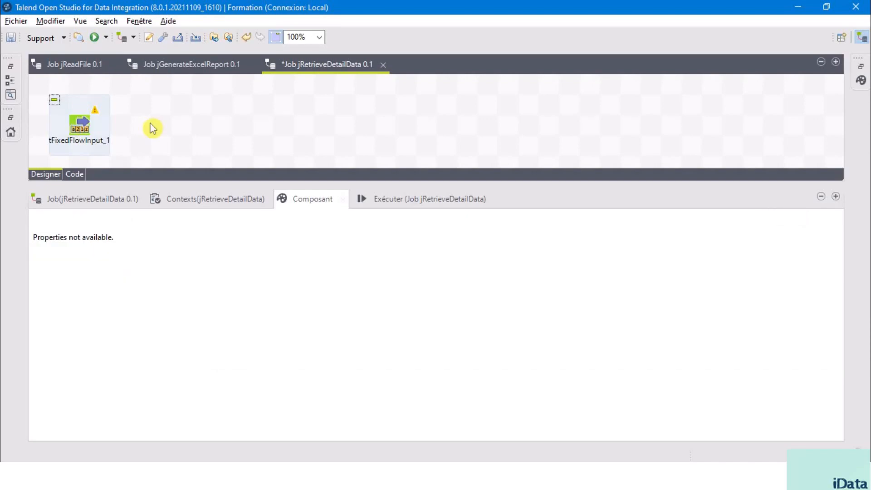
type("tlo")
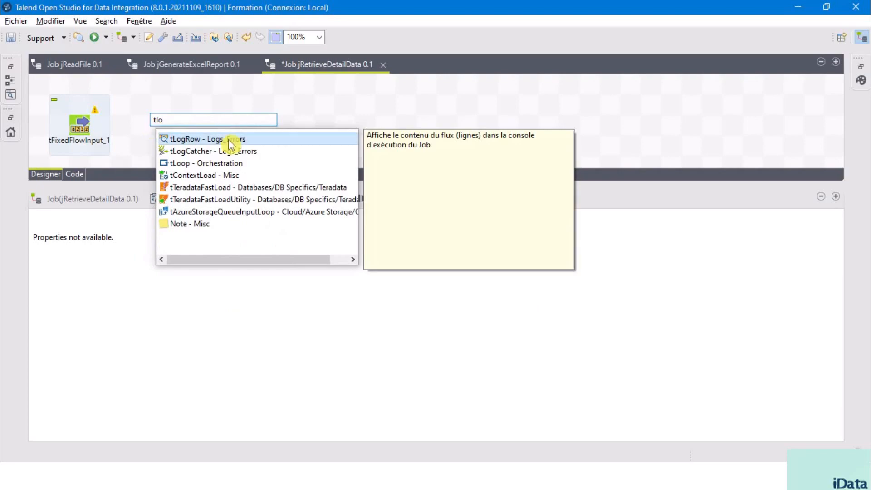
double_click(229, 140)
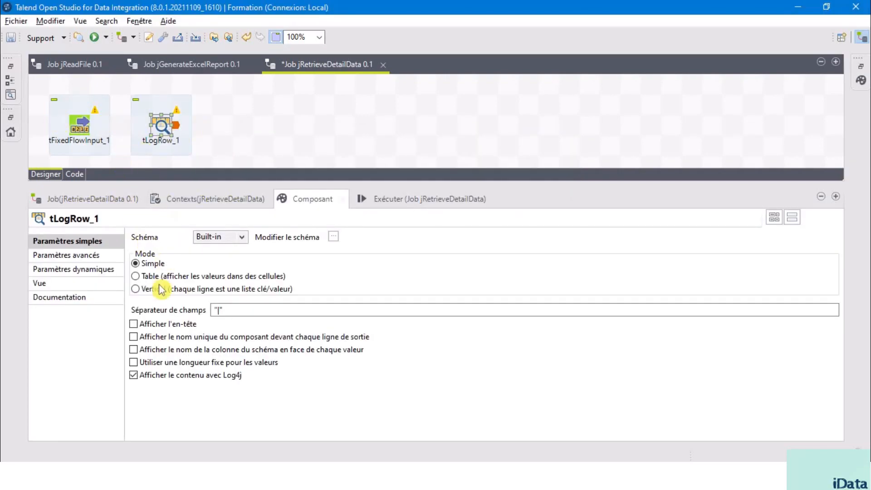
left_click(136, 276)
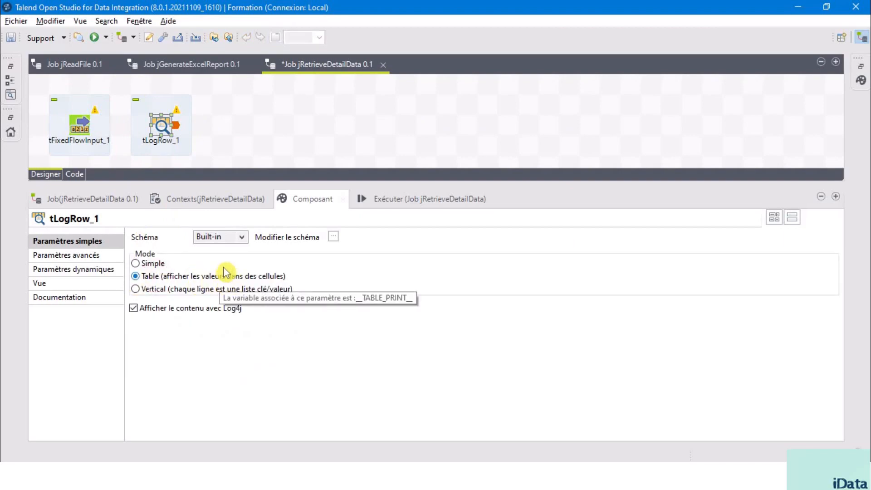
Connect tFixedFlowInput_1 to tLogRow_1 with a main (Principal) row link.
right_click(80, 122)
mouse_move(118, 131)
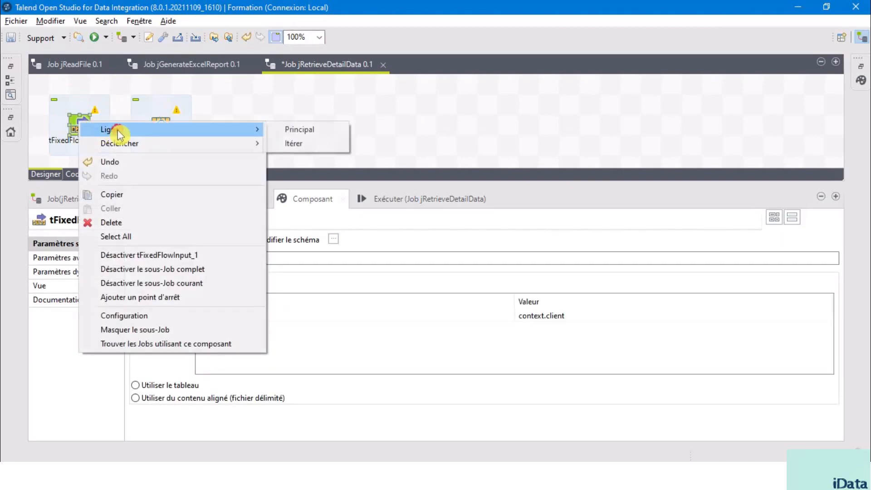
left_click(312, 131)
left_click(171, 132)
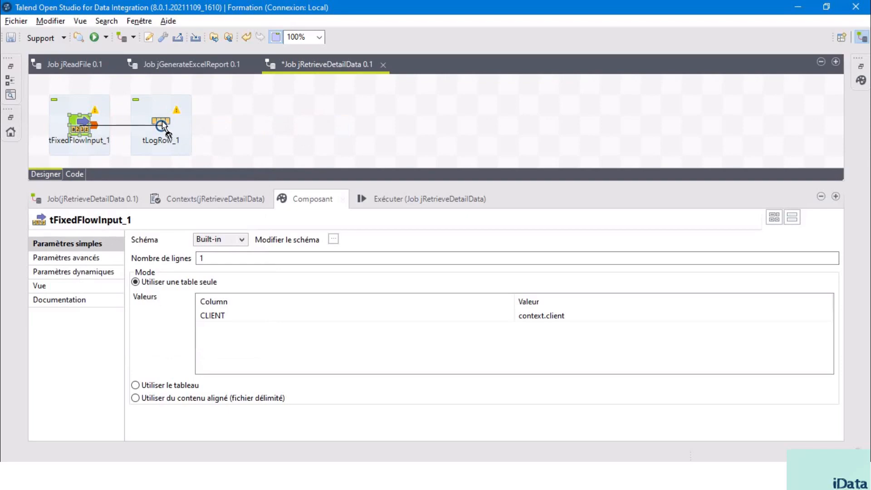
left_click(169, 131)
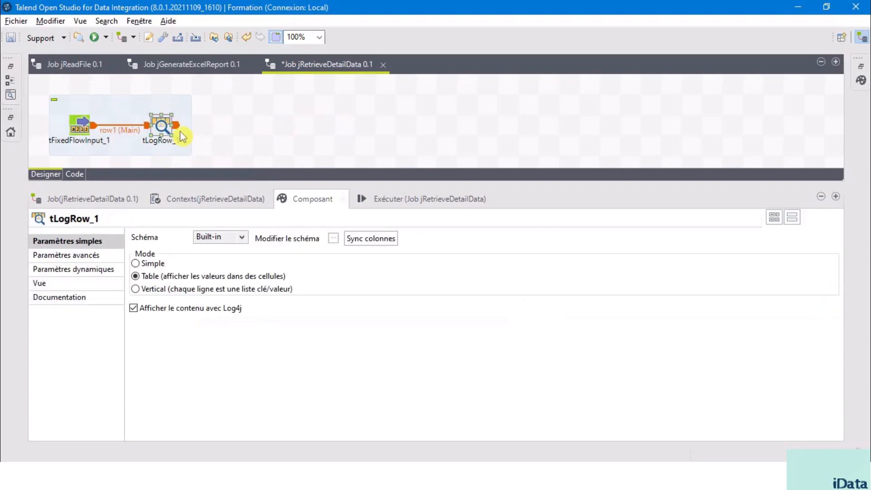
Compare the input and output schemas of tLogRow_1 and close the schema dialog.
left_click(333, 239)
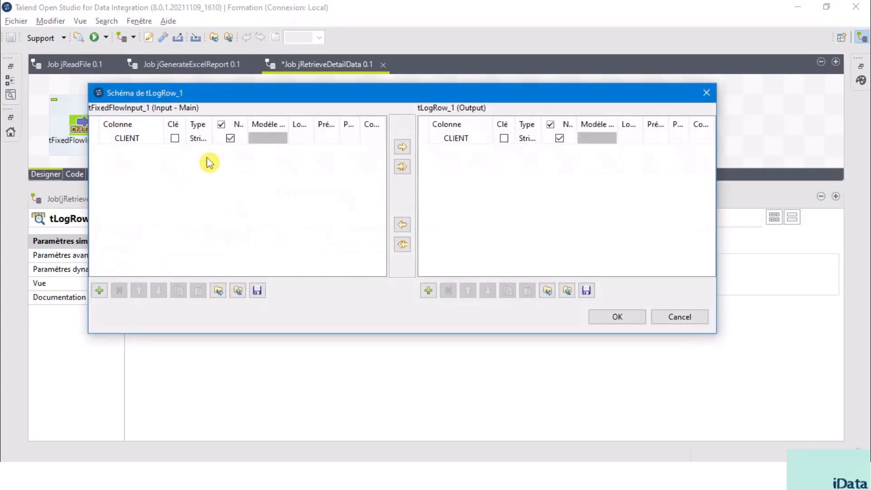
left_click(443, 139)
left_click(325, 141)
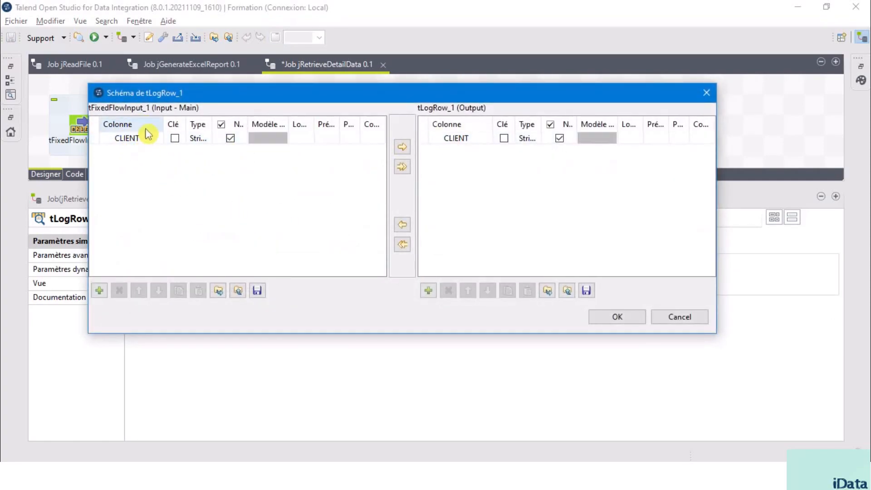
left_click(620, 319)
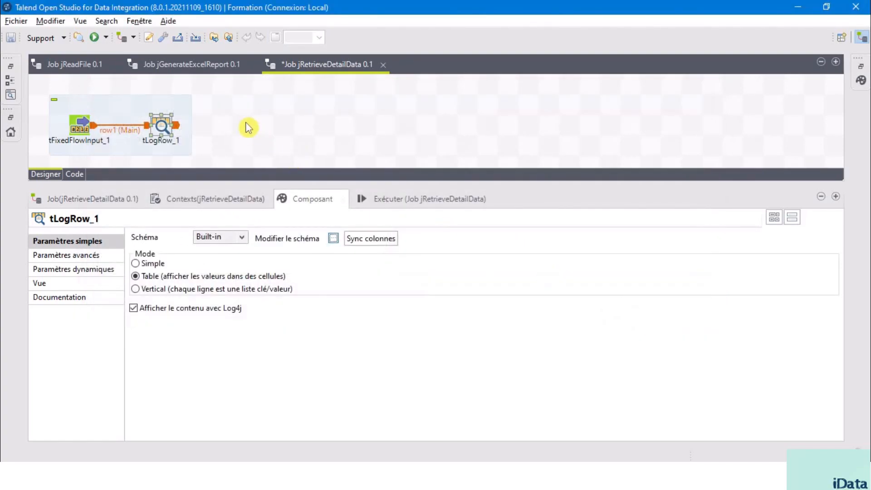
Add a tFileOutputExcel component to the job beside tLogRow_1.
left_click(233, 132)
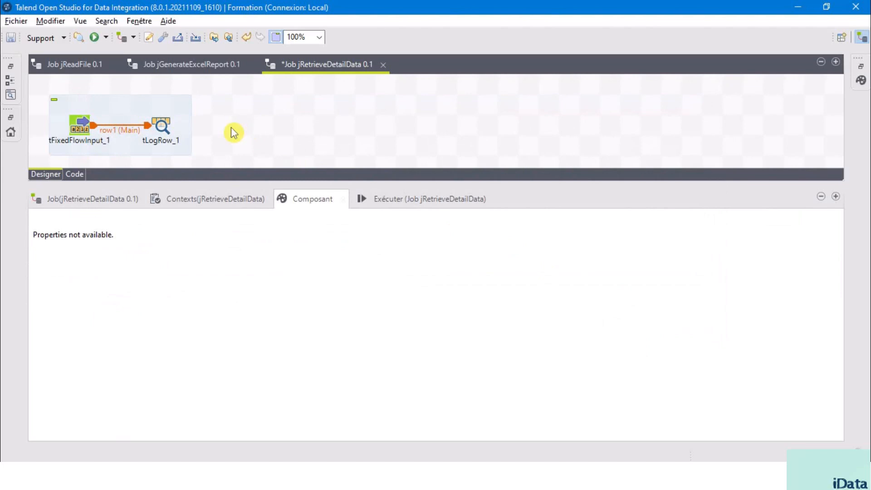
type("t")
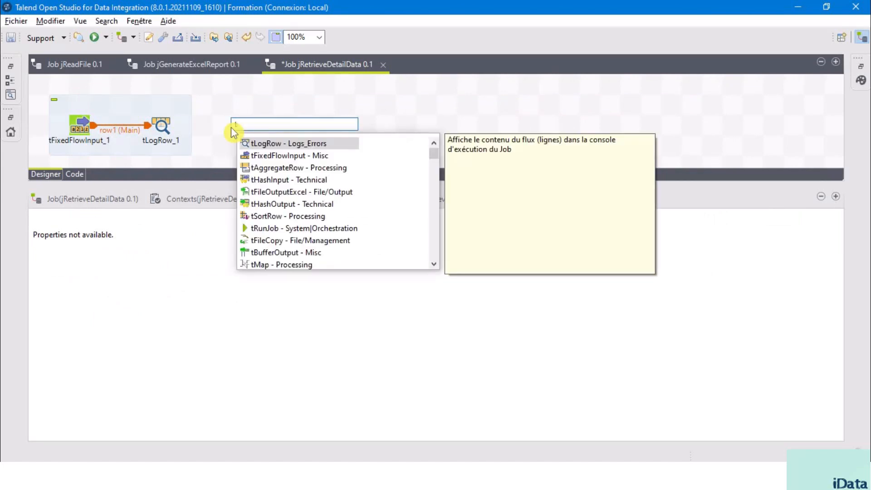
type("fileou")
key("Return")
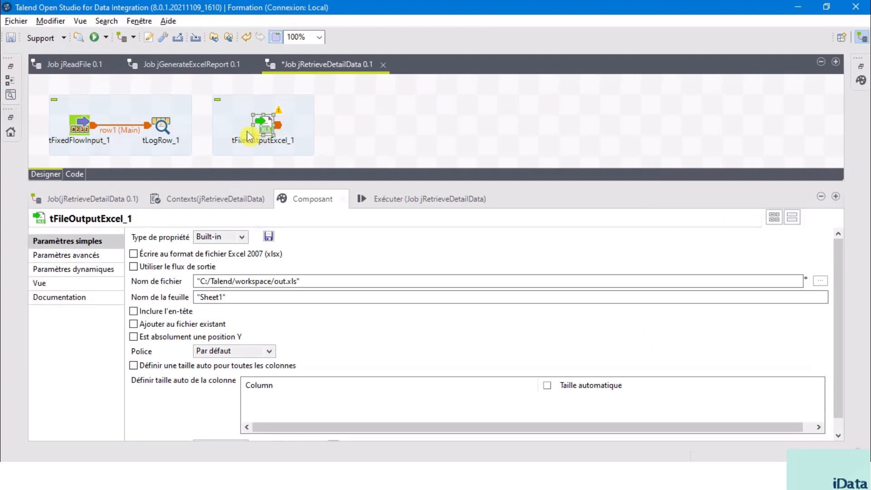
Connect tLogRow_1 to tFileOutputExcel_1 with a main (Principal) row link.
left_click(162, 125)
right_click(160, 124)
mouse_move(191, 130)
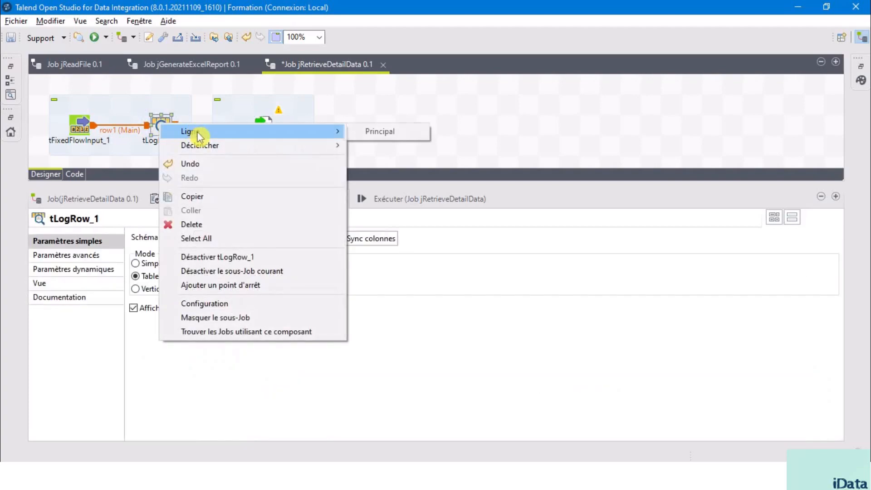
left_click(384, 136)
left_click(268, 132)
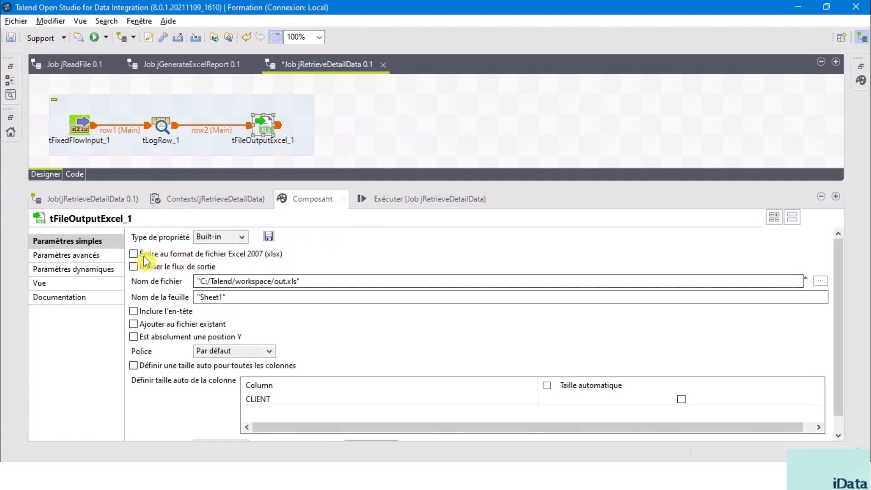
Make tFileOutputExcel_1 write in Excel 2007 xlsx format to VENTE_PAR_CLIENT.xlsx in the Other Files folder.
left_click(134, 255)
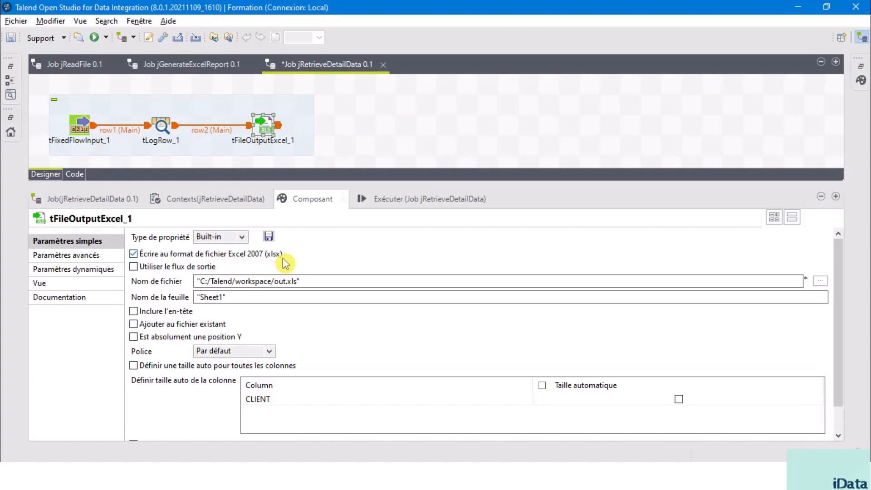
left_click(820, 282)
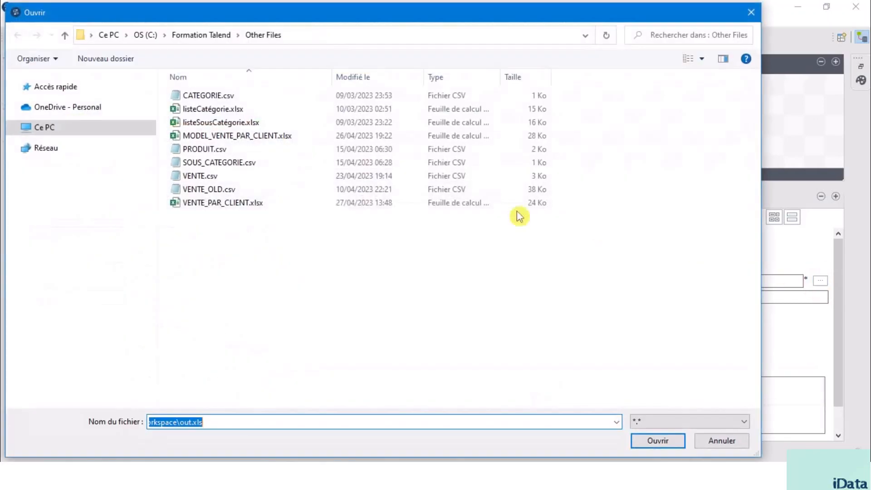
left_click(288, 207)
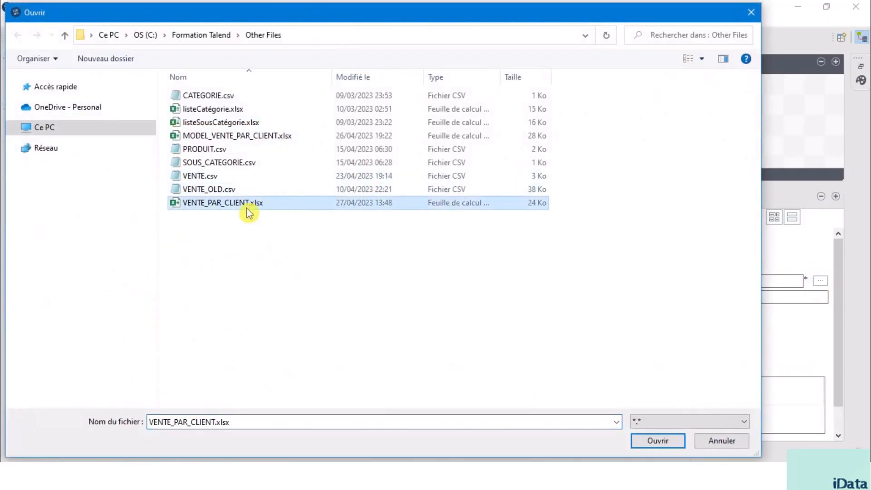
double_click(293, 207)
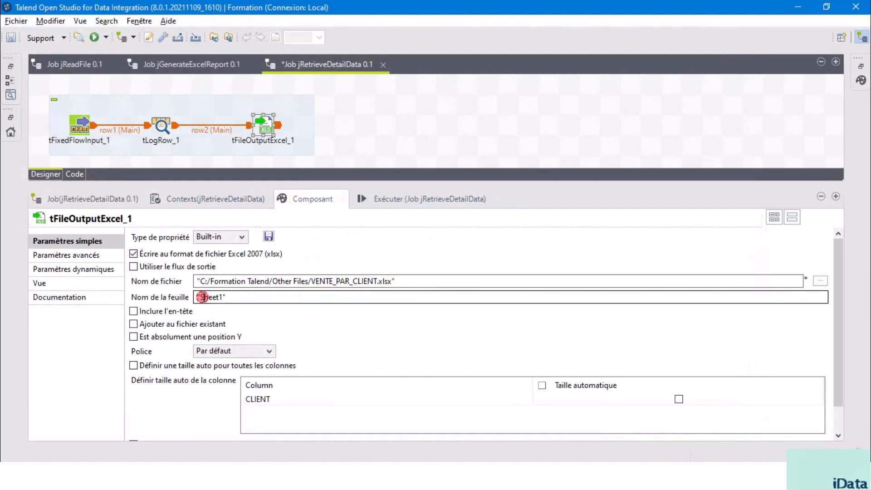
Set the output sheet name of tFileOutputExcel_1 to "DETAIL_VENTE_PAR_CLIENT".
left_click(210, 296)
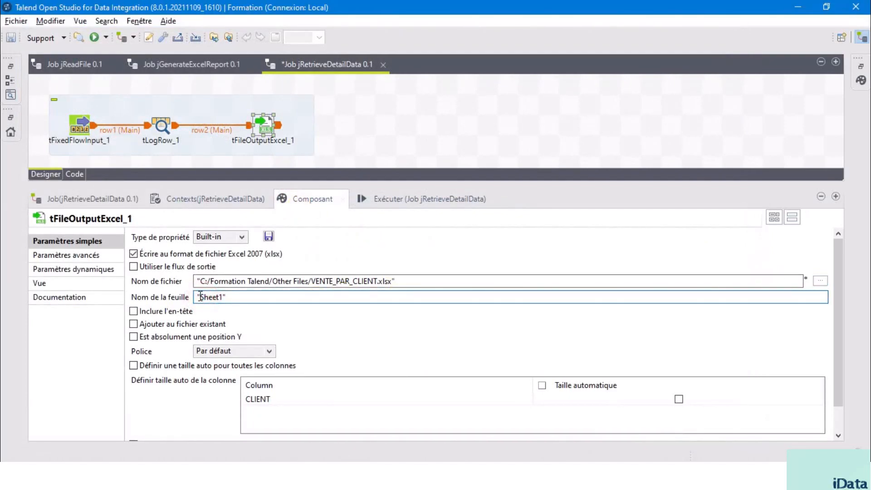
left_click(213, 297)
double_click(221, 297)
type("DETAIL_VENTE_PAR_CLIENT")
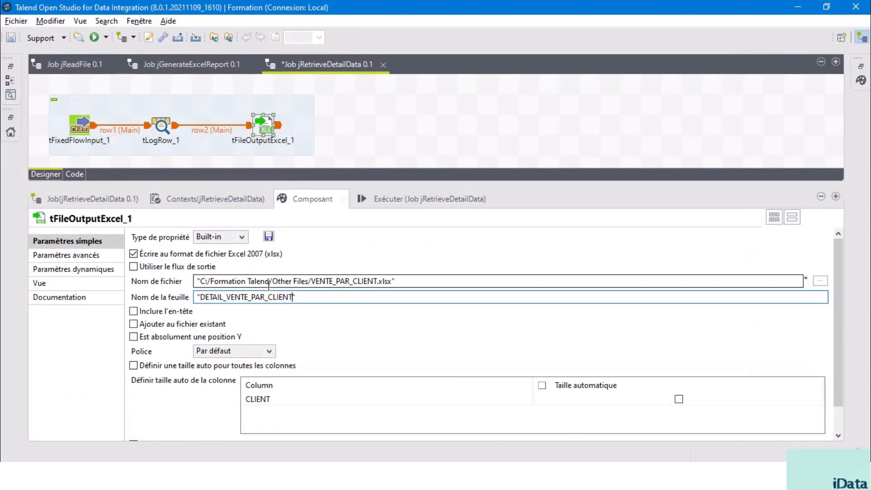
Enable appending to the existing file and existing sheet in tFileOutputExcel_1, and set the font to Tahoma.
left_click(135, 325)
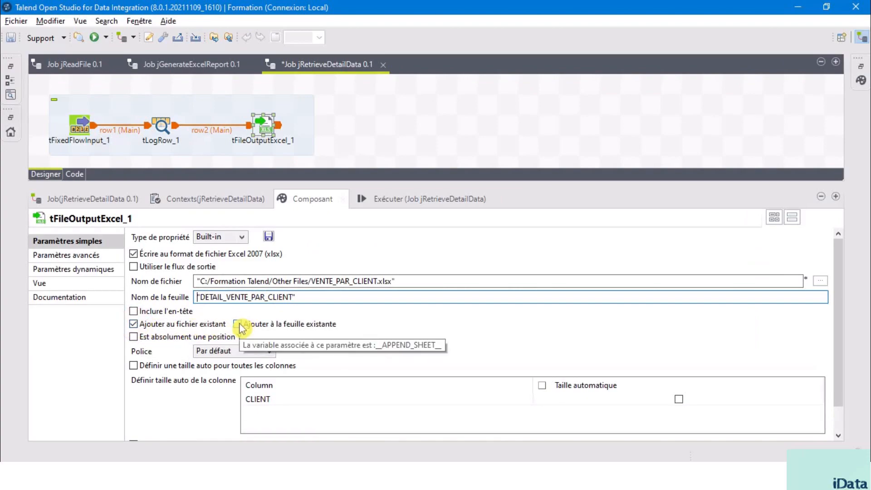
left_click(238, 324)
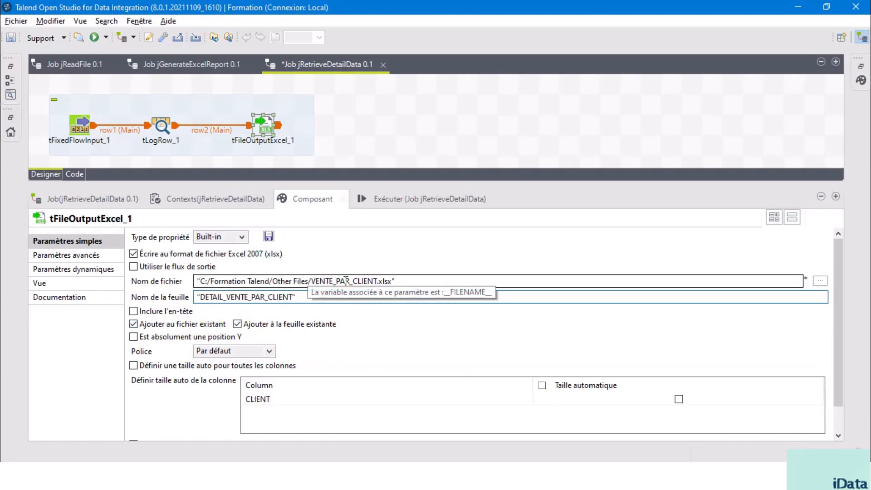
left_click(227, 297)
left_click(268, 352)
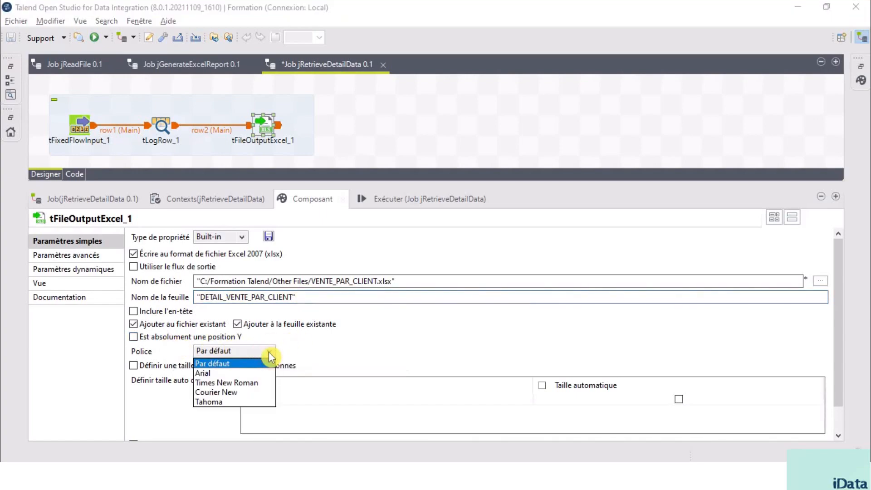
left_click(233, 402)
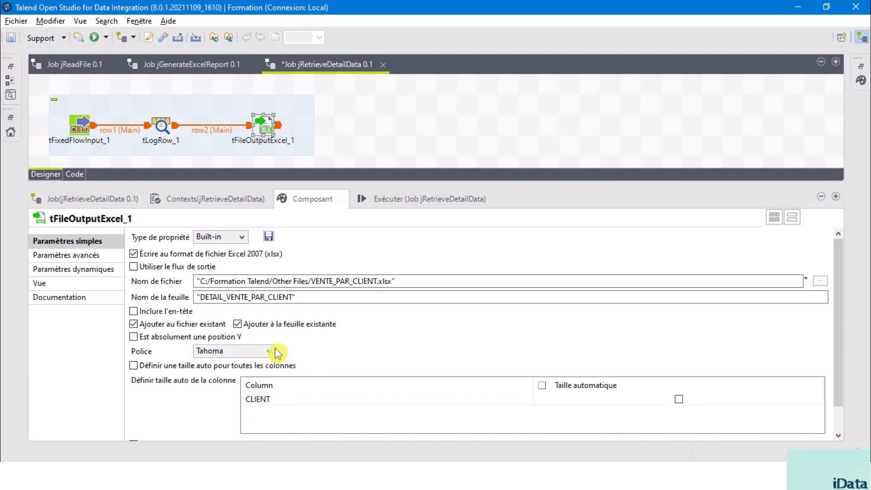
Check the input and output schemas of tFileOutputExcel_1 and accept them as they are.
scroll(312, 358, "down", 1)
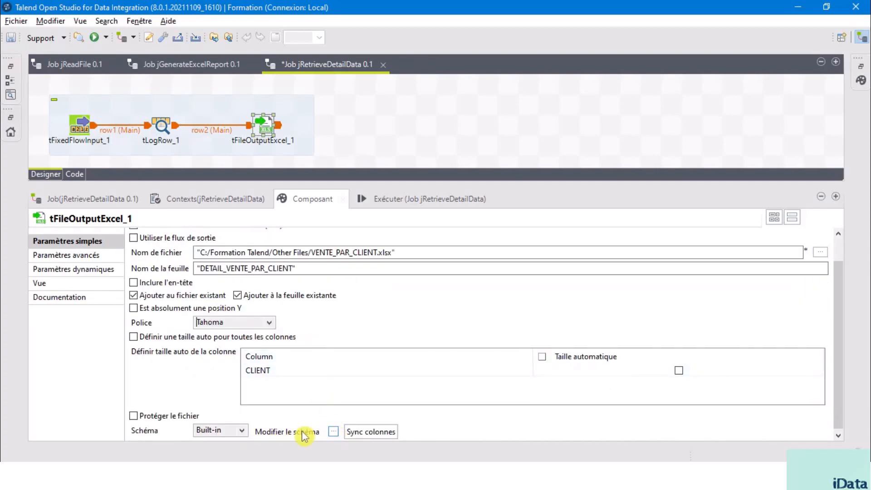
left_click(335, 434)
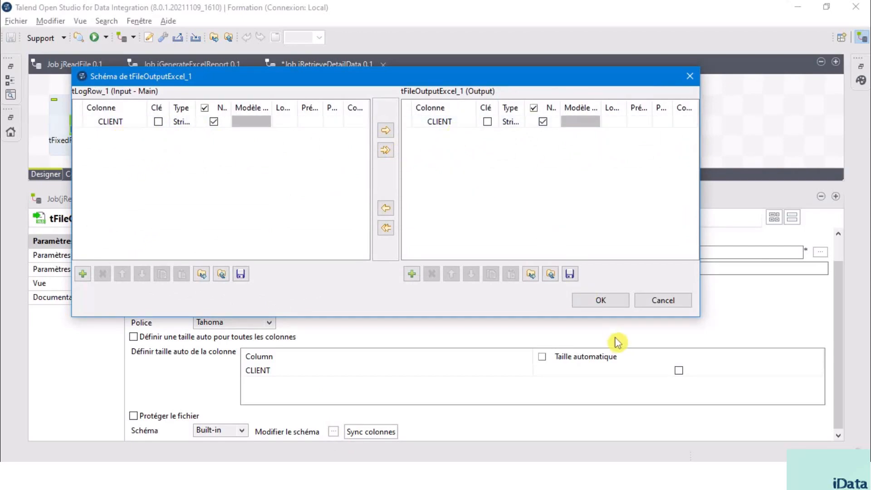
left_click(600, 300)
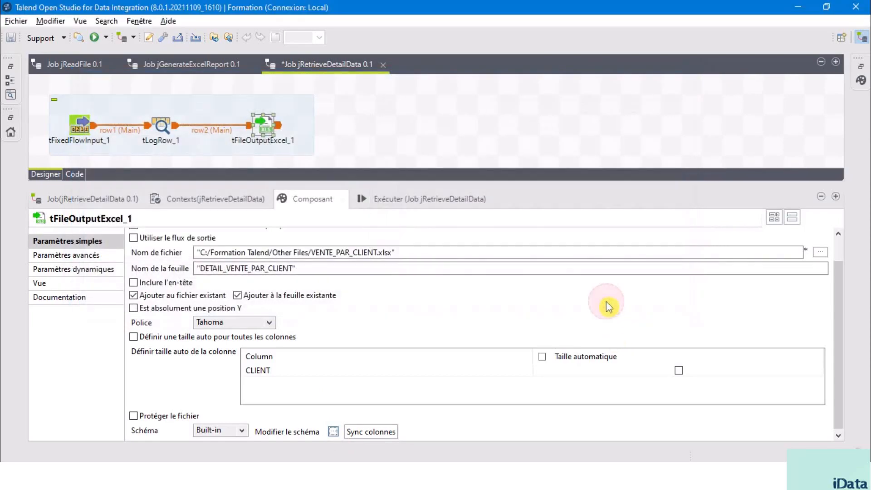
Run the jRetrieveDetailData job with its default context.
left_click(168, 109)
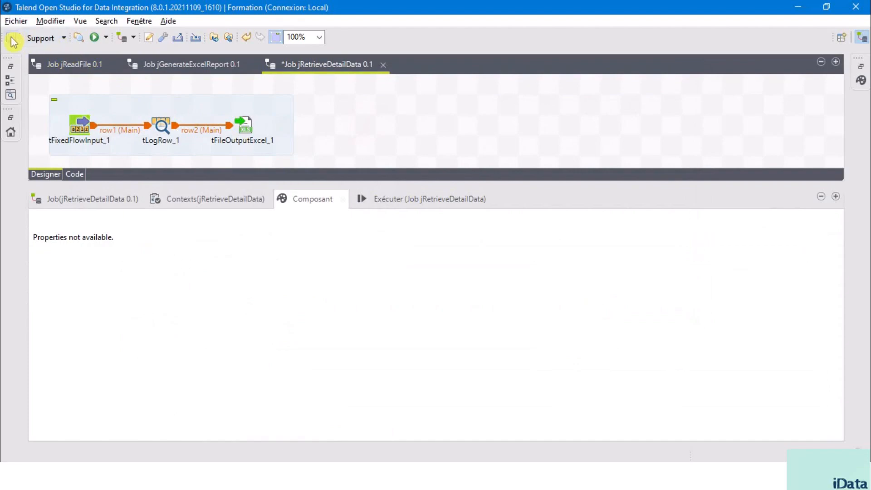
left_click(385, 203)
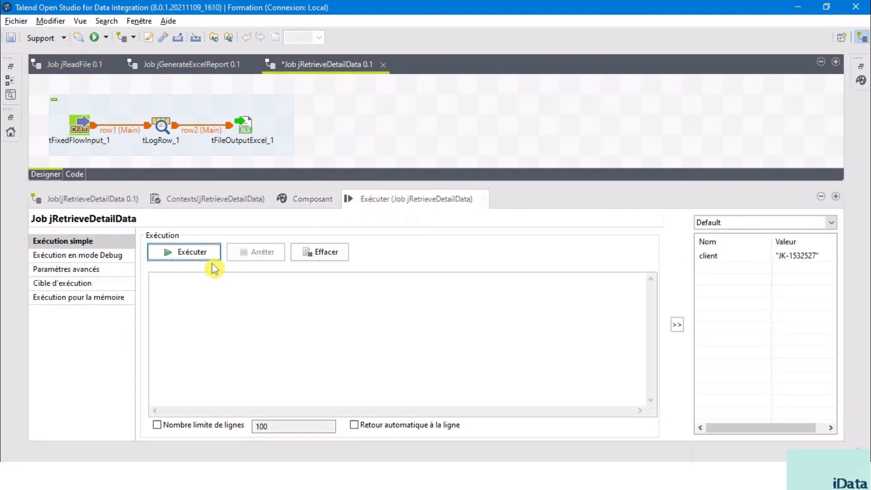
left_click(200, 257)
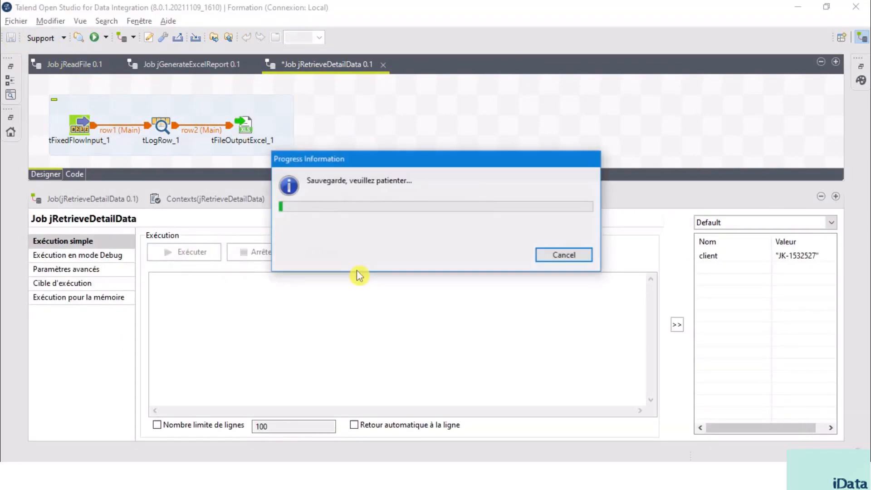
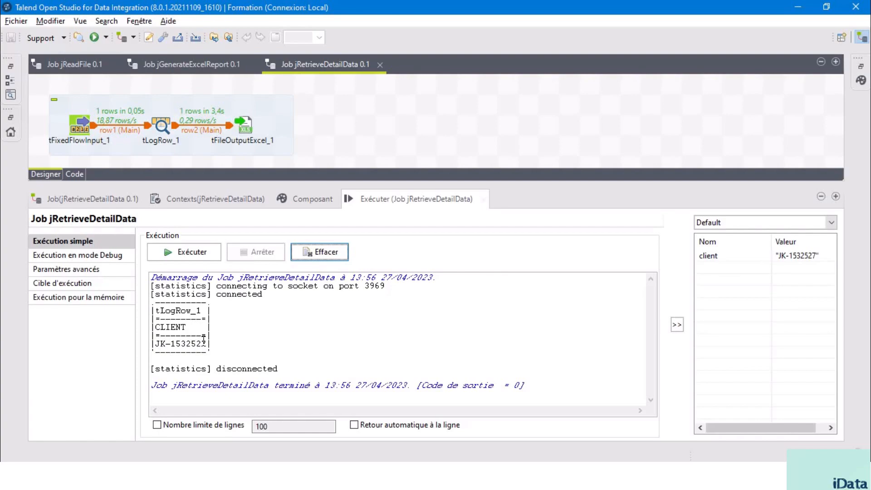
Compare the client value logged by tLogRow_1 with cell A2 of the DETAIL_VENTE_PAR_CLIENT sheet in Excel, and return to Talend.
left_click(156, 344)
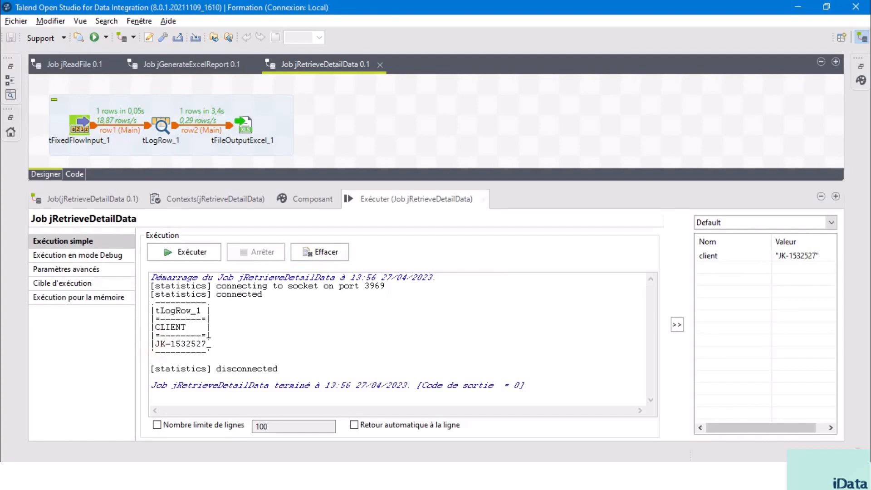
left_click(206, 343, "shift")
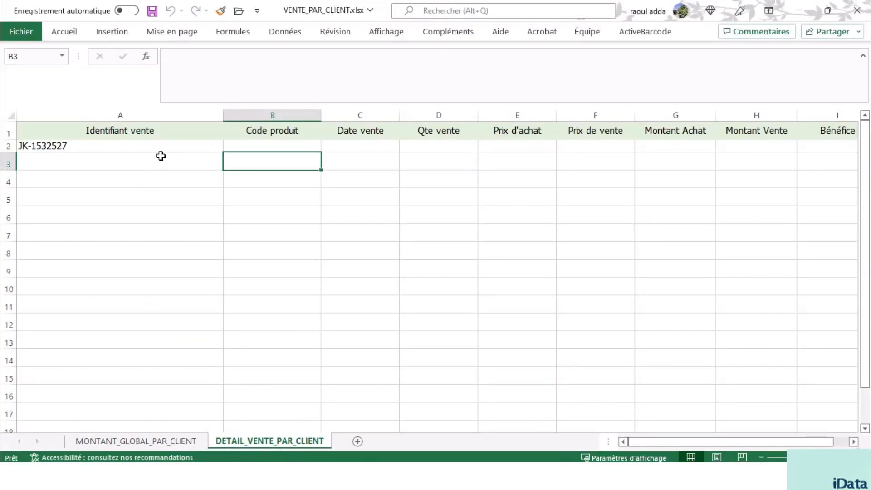
left_click(151, 142)
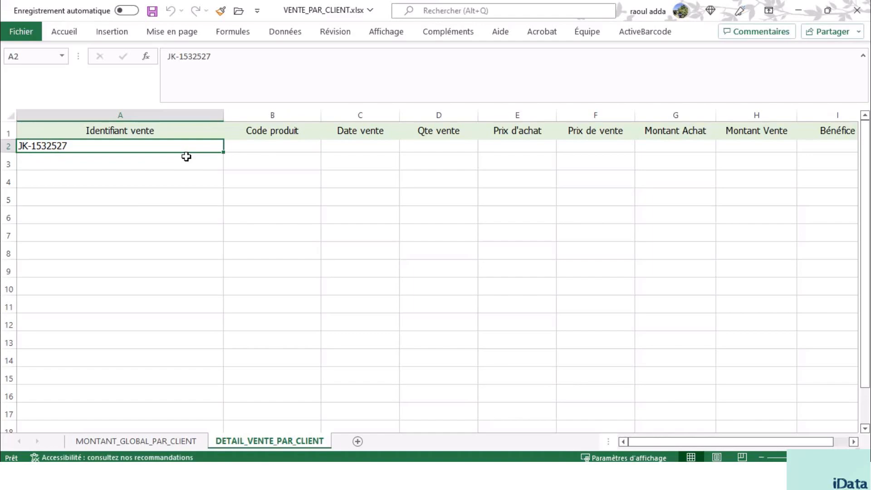
left_click(263, 154)
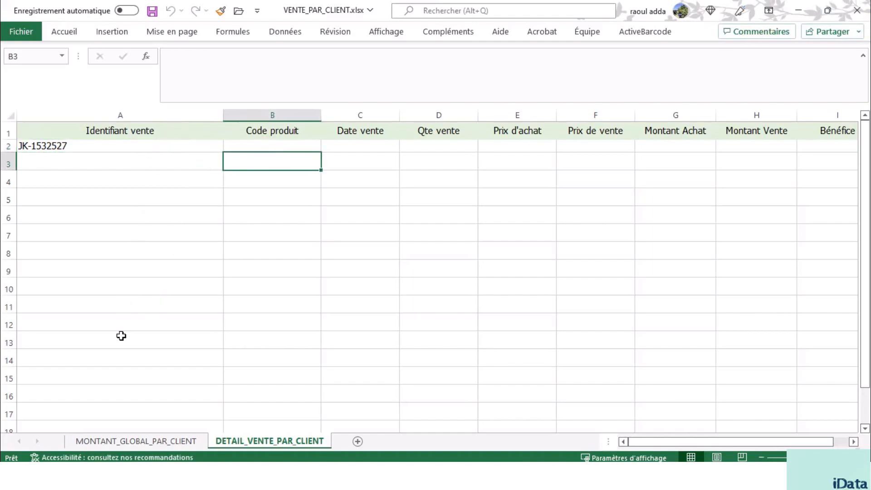
left_click(73, 144)
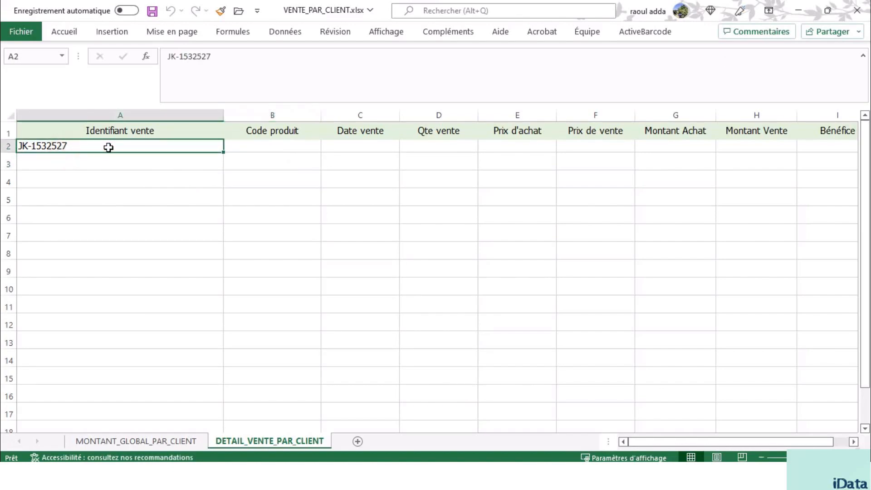
left_click(805, 10)
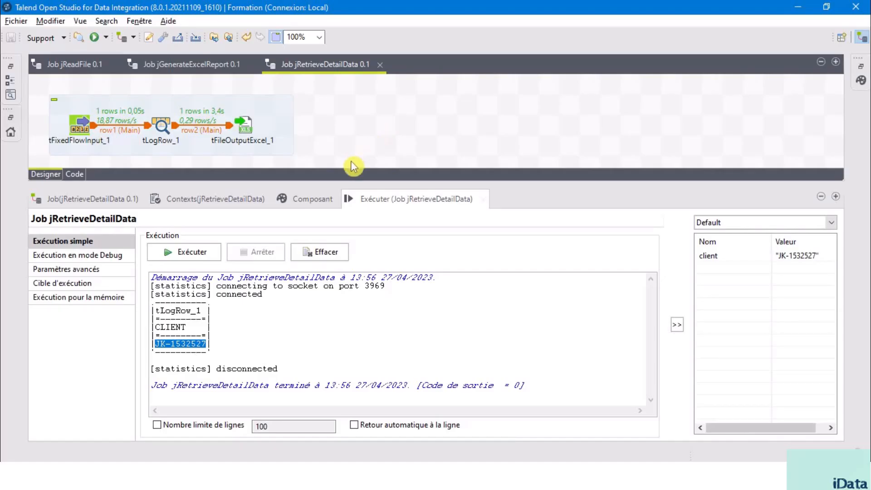
Add the jReadFile job from the OtherJob folder to the design, placed beside tFileOutputExcel_1.
left_click_drag(330, 185, 329, 233)
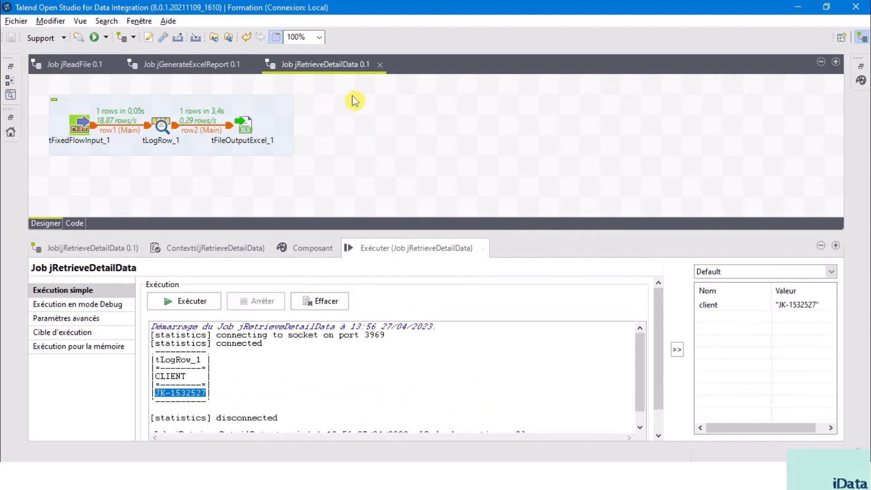
left_click(10, 118)
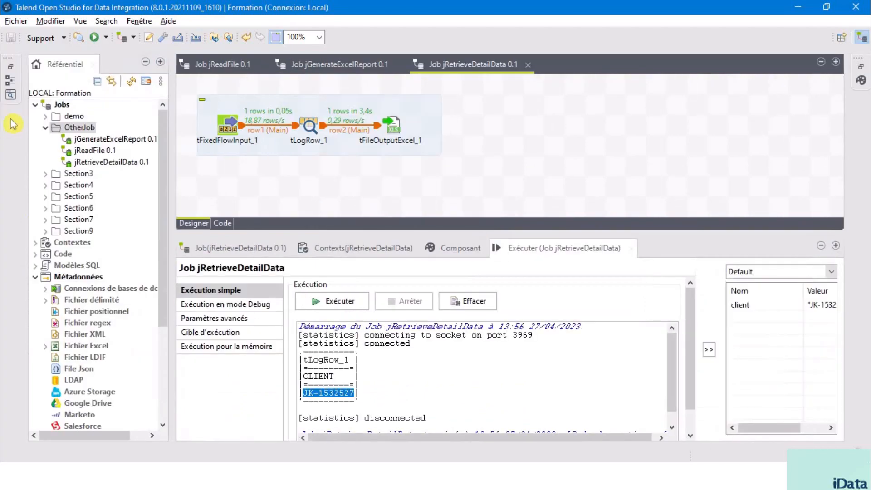
left_click(85, 152)
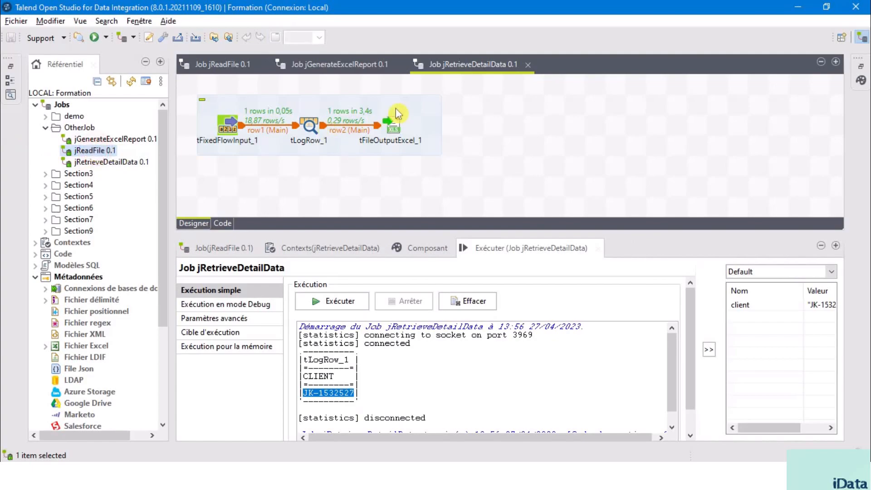
left_click_drag(524, 136, 526, 130)
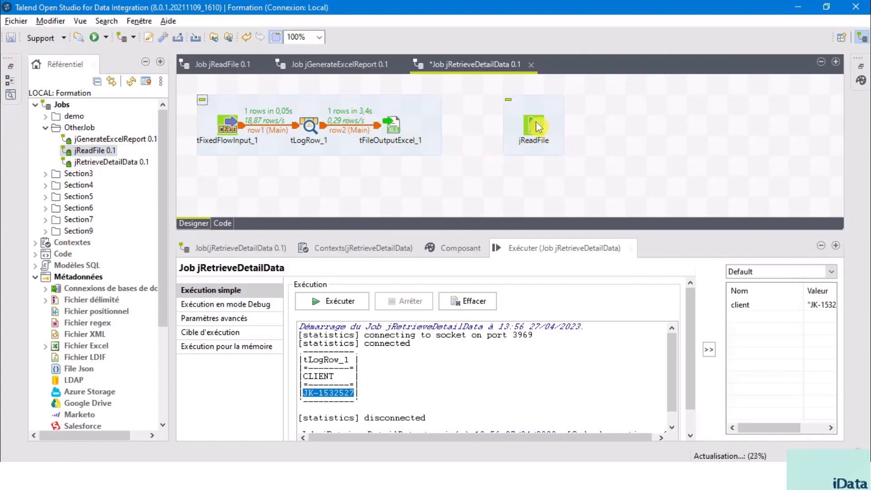
left_click(538, 128)
left_click_drag(537, 127, 493, 132)
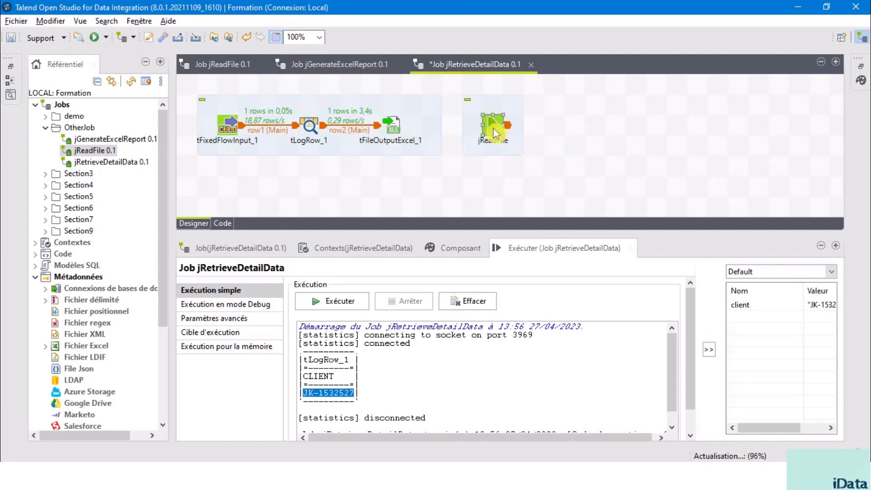
left_click(145, 68)
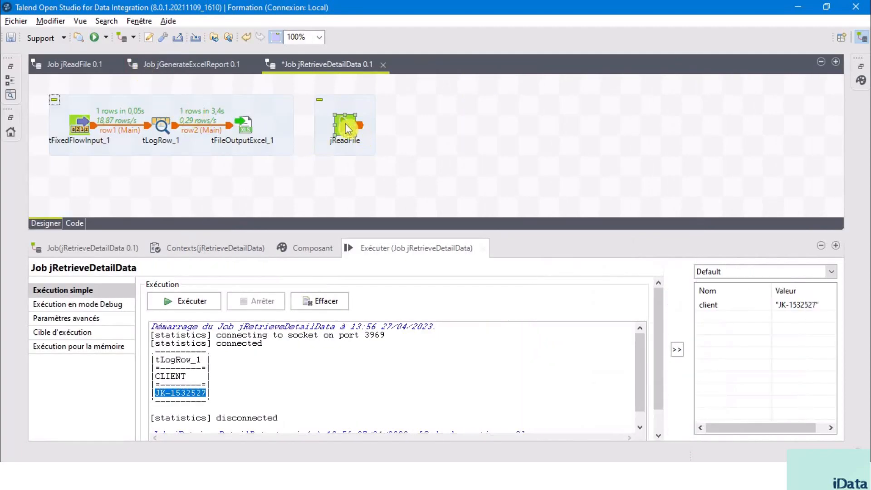
Connect tFileOutputExcel_1 to jReadFile with an OnComponentOk trigger.
right_click(248, 131)
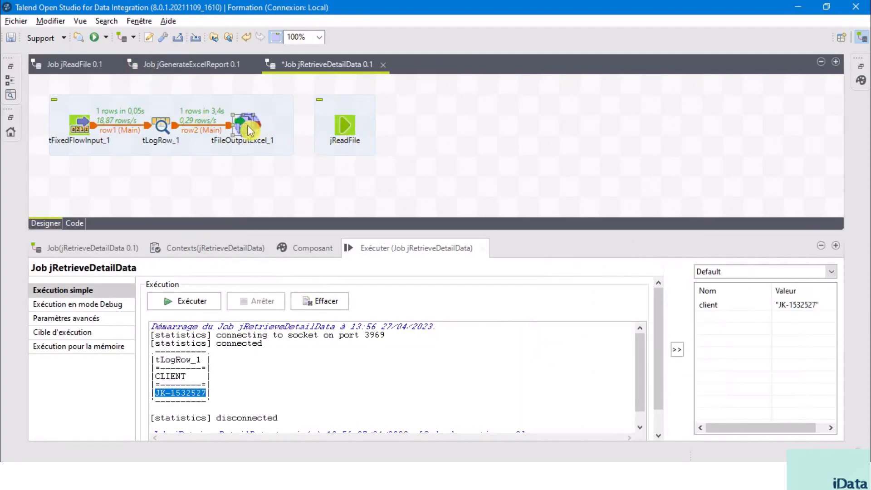
mouse_move(318, 148)
left_click(485, 162)
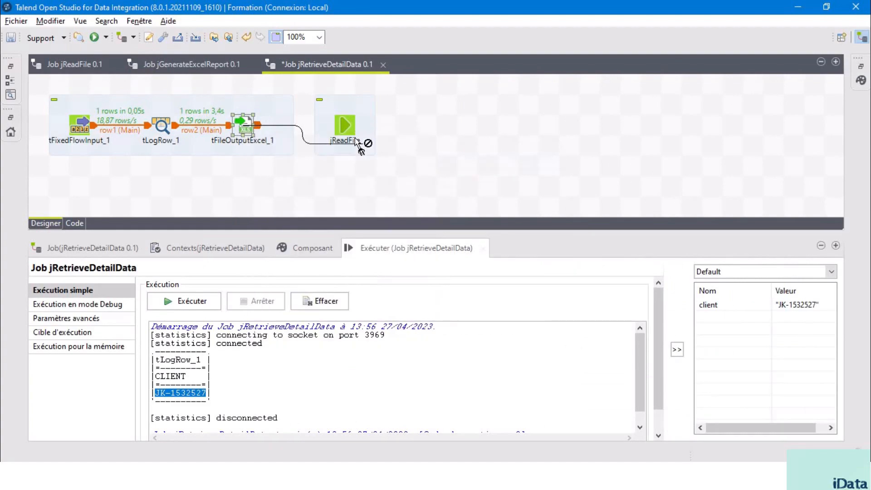
left_click(345, 127)
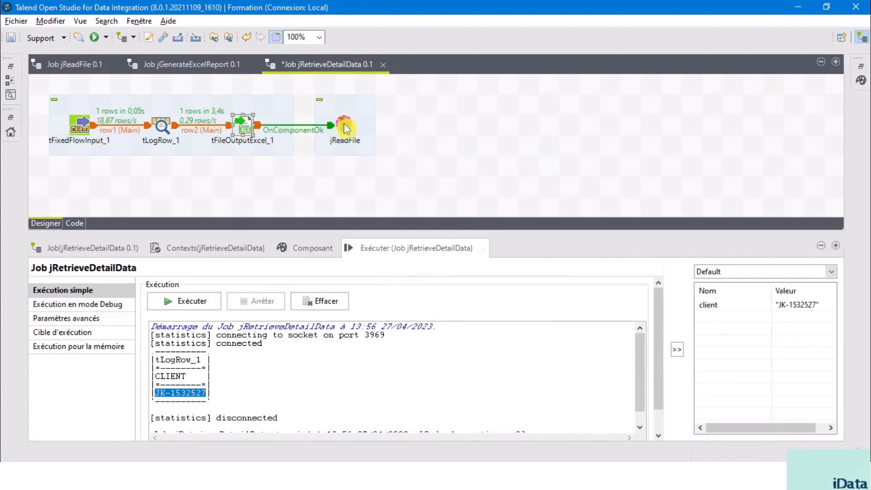
Copy the child job's schema into the jReadFile tRunJob component and accept its columns.
left_click(345, 129)
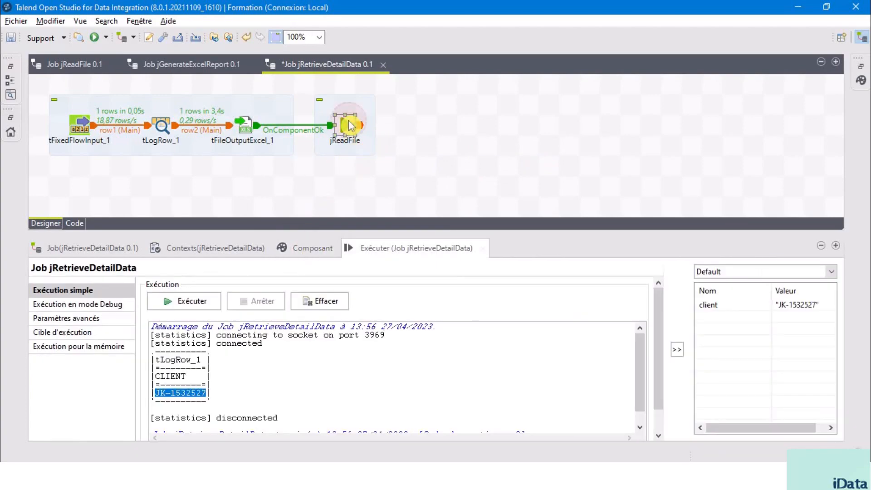
left_click(317, 252)
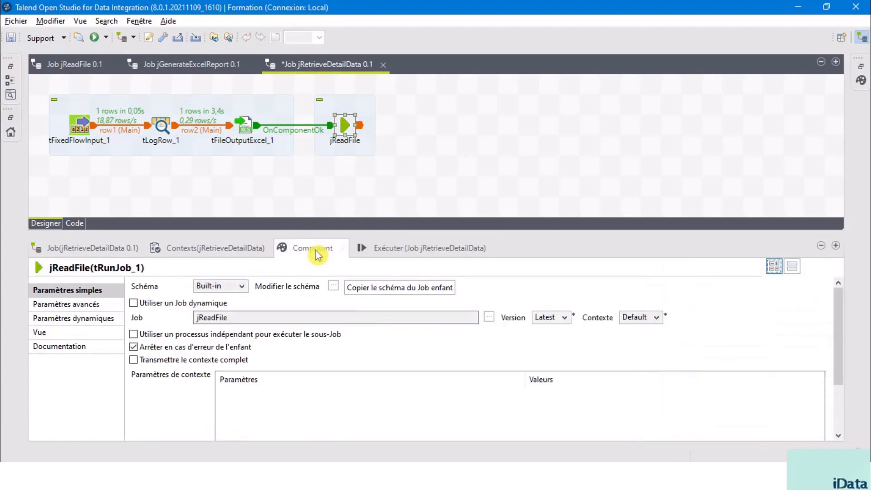
left_click(373, 292)
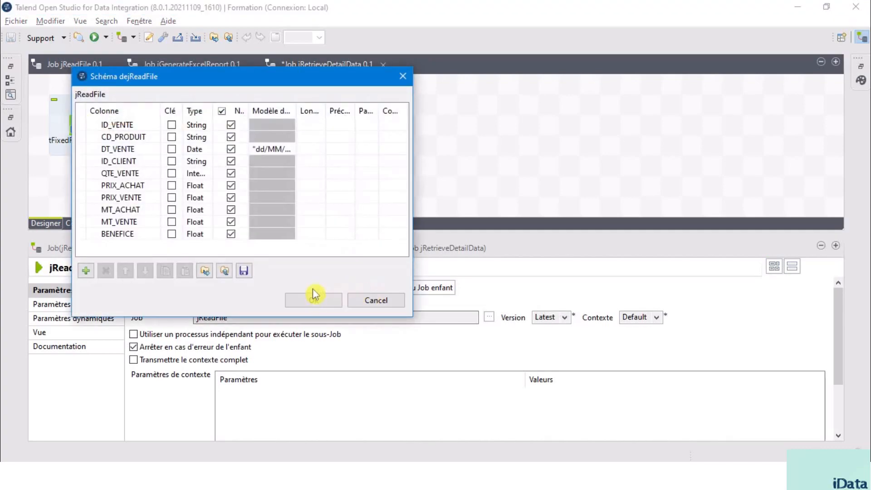
left_click(314, 300)
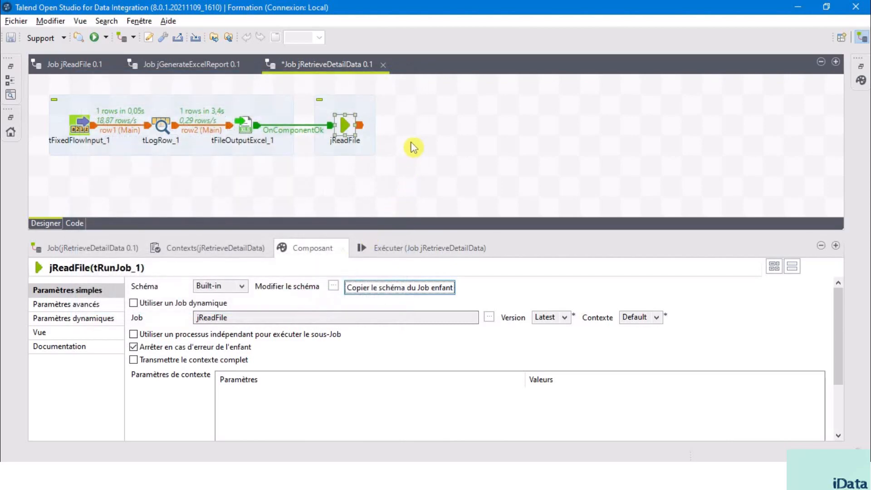
Add a tFilterRow component to the design, aligned after jReadFile.
left_click(412, 137)
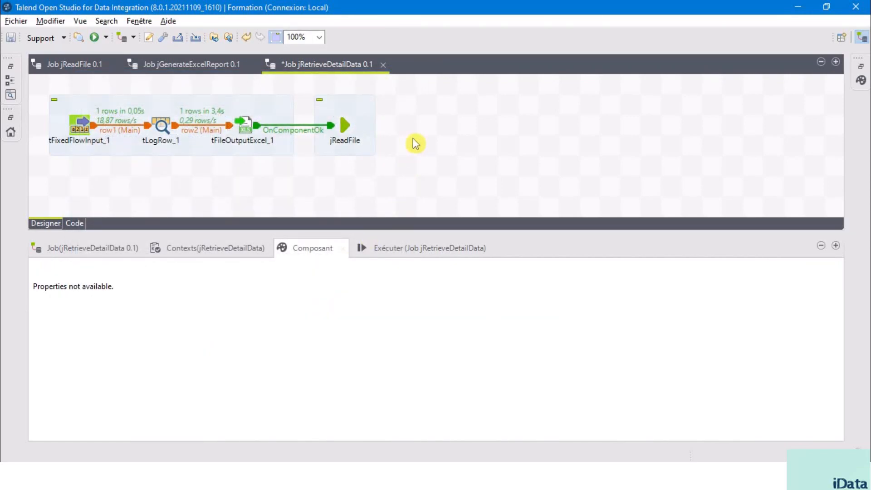
type("tfil")
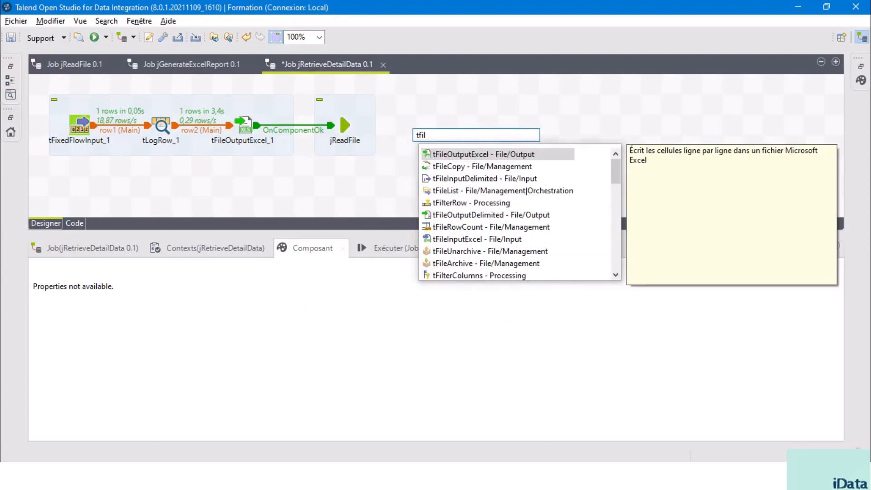
type("r")
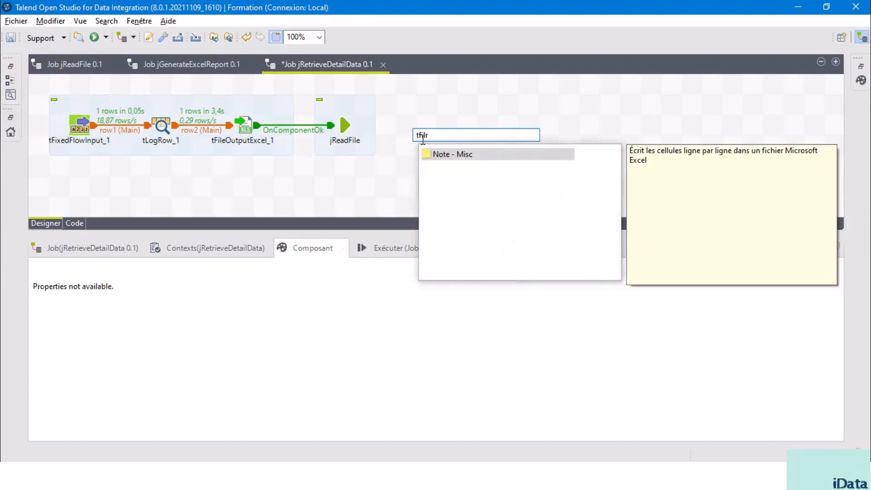
key("BackSpace")
type("ter")
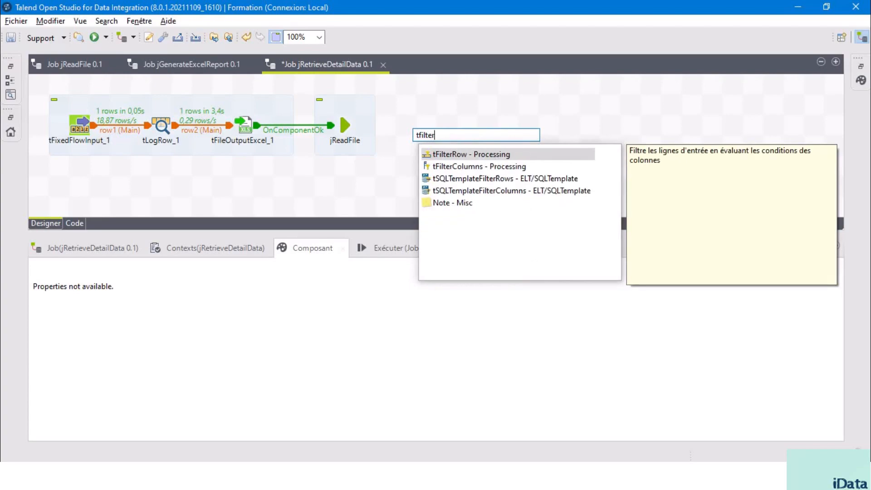
double_click(494, 155)
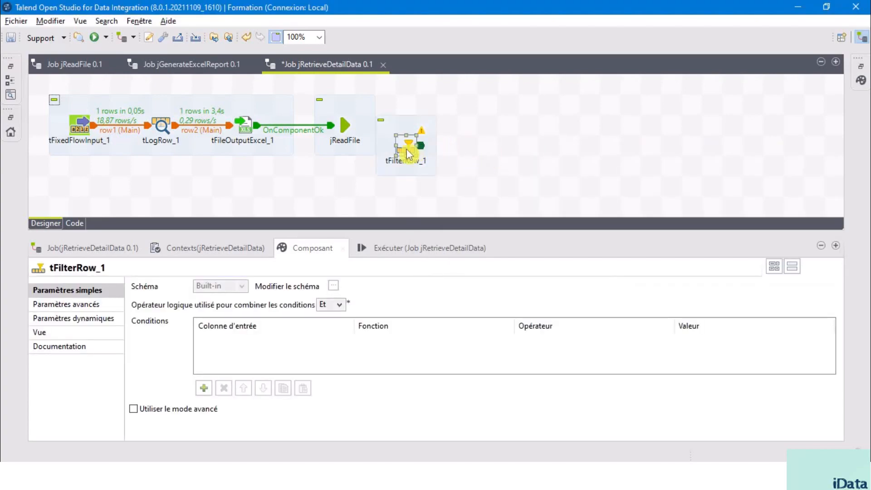
left_click_drag(441, 128, 439, 125)
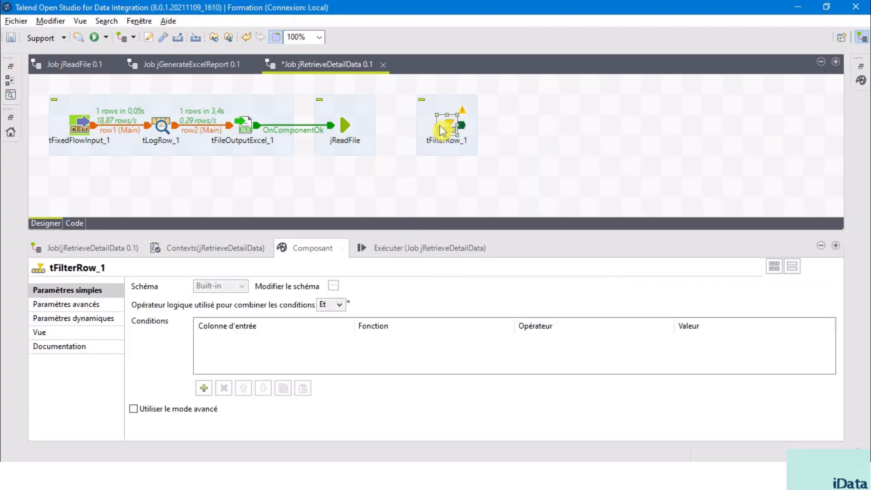
Connect jReadFile to tFilterRow_1 with a main (Principal) row link and display the filter component's settings.
right_click(344, 127)
mouse_move(381, 130)
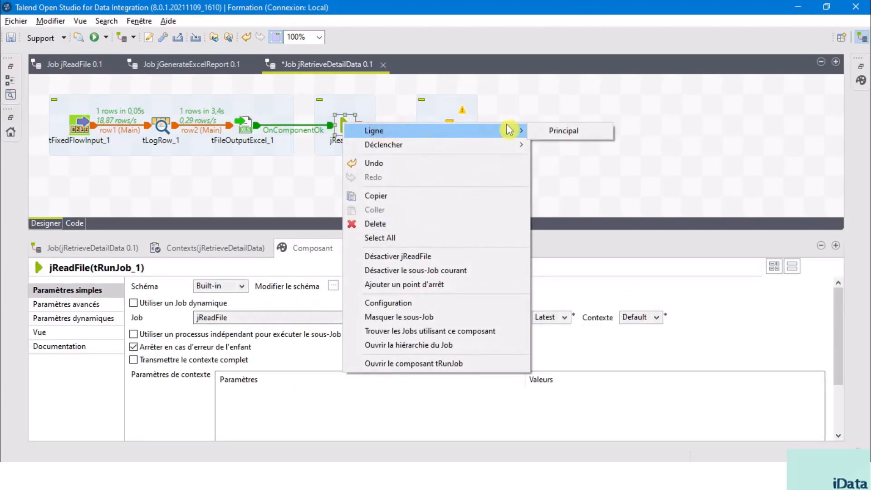
left_click(553, 131)
left_click(449, 130)
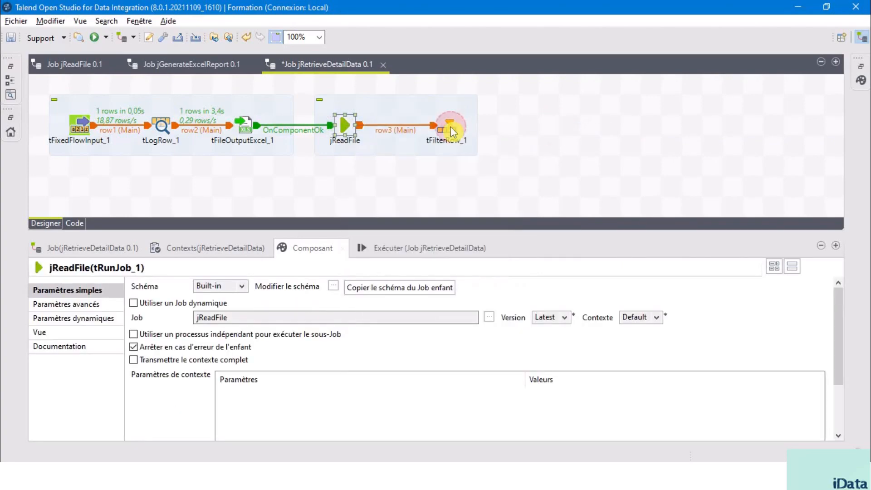
left_click(451, 131)
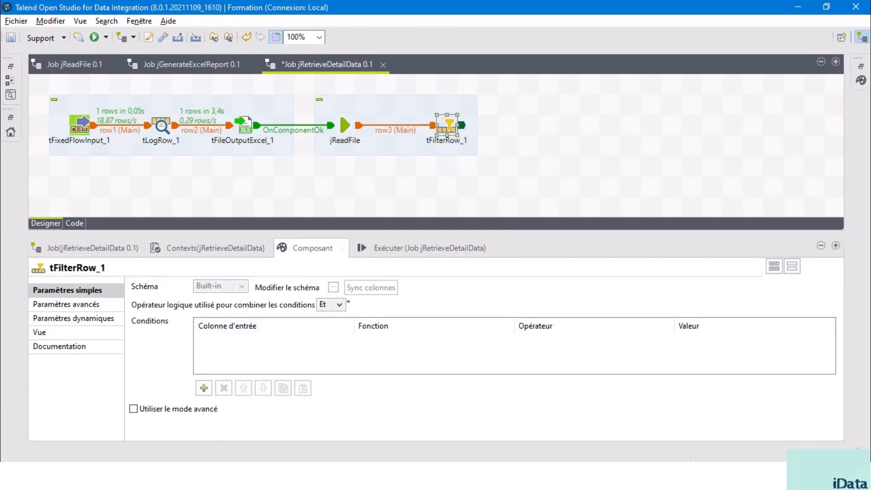
Move tFilterRow_1 closer to jReadFile on the design canvas.
key("alt+Tab")
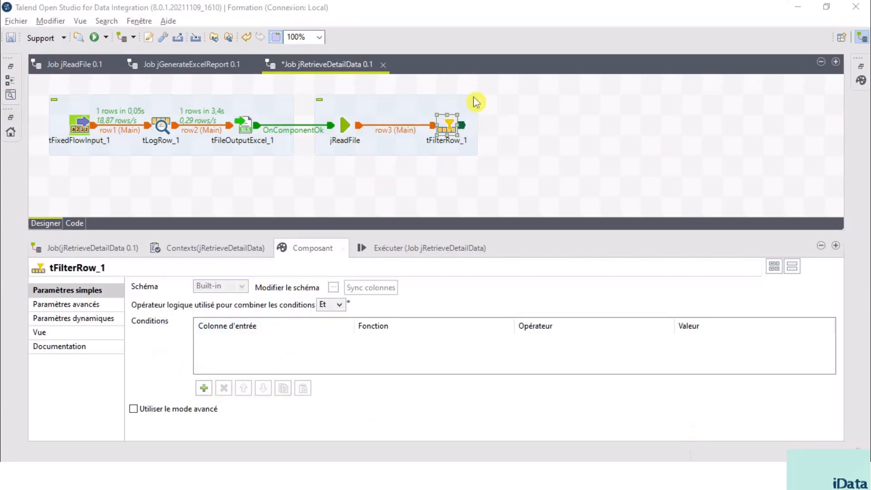
left_click_drag(449, 126, 429, 127)
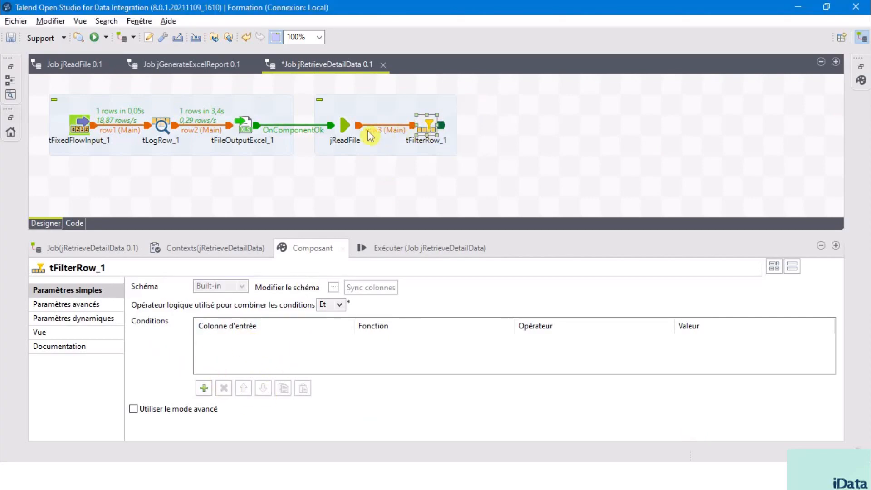
left_click(342, 124)
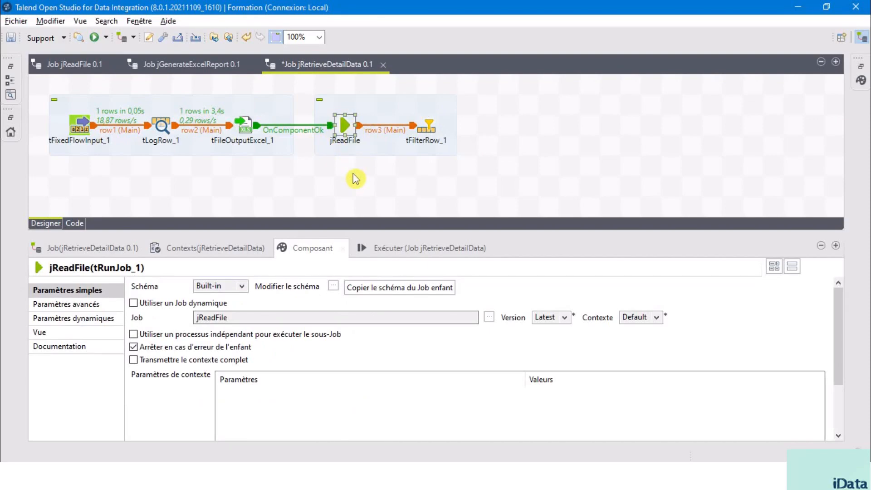
Add a condition to tFilterRow_1 on the input column ID_CLIENT.
left_click(431, 127)
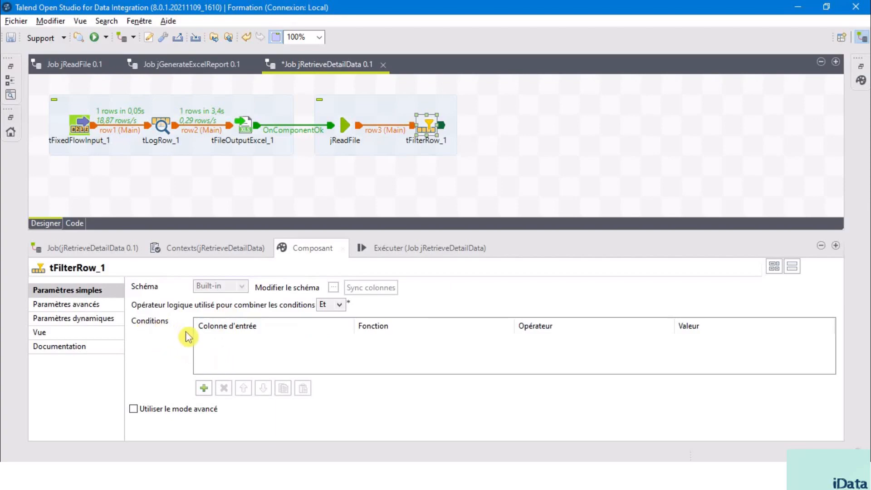
left_click(204, 389)
left_click(346, 342)
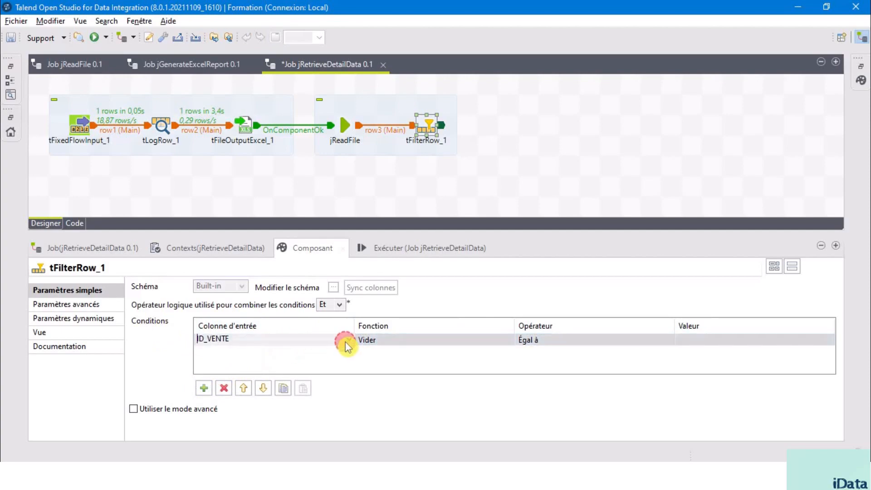
left_click(350, 344)
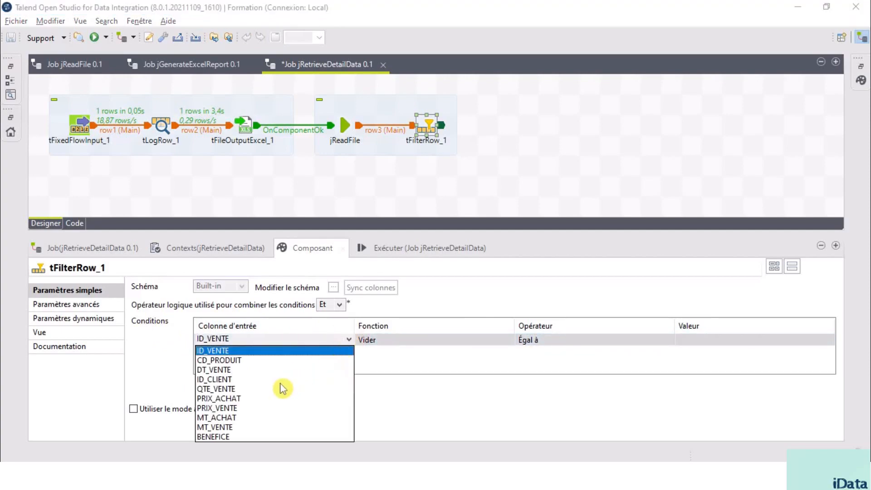
left_click(233, 381)
left_click(281, 363)
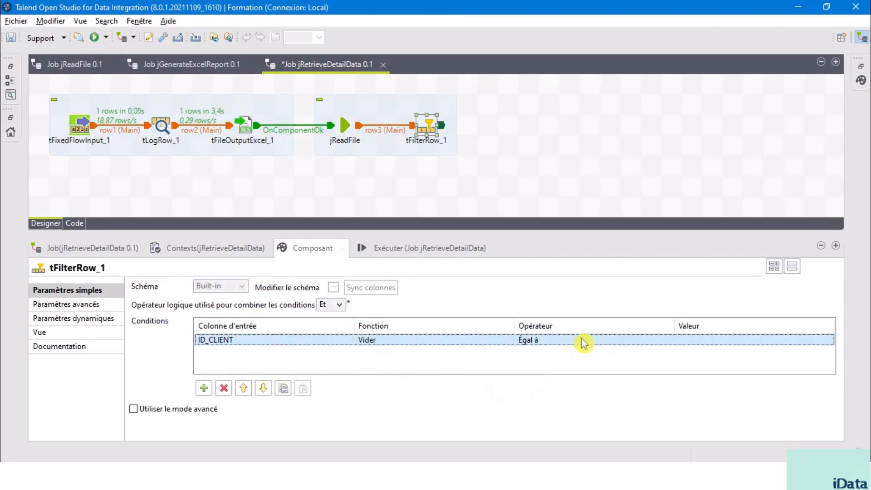
Set the comparison value of the ID_CLIENT condition to context.client.
left_click(706, 340)
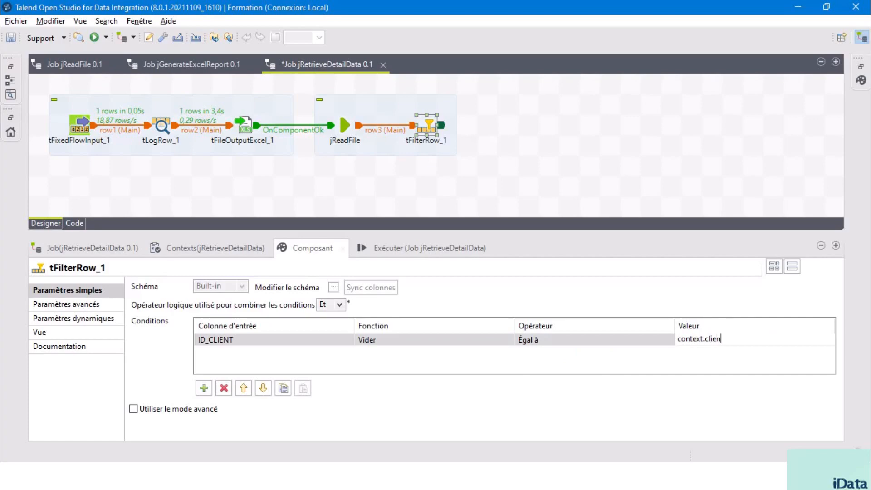
key("ctrl+space")
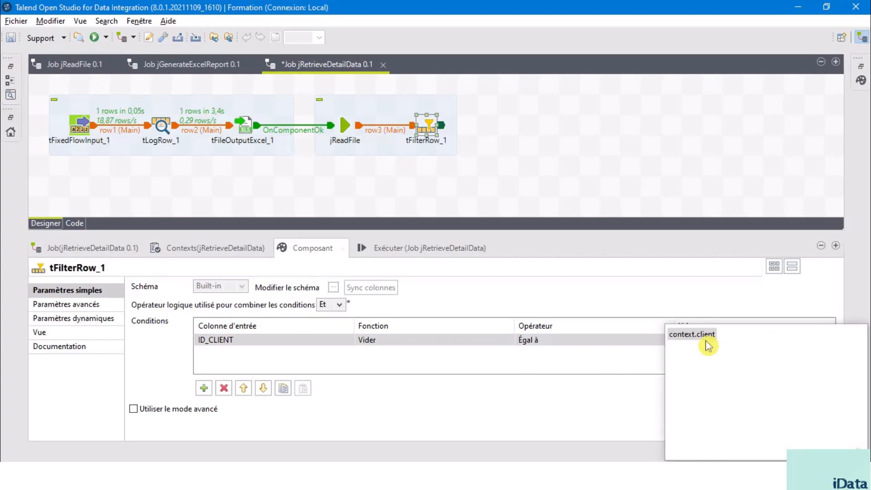
double_click(699, 334)
left_click(665, 363)
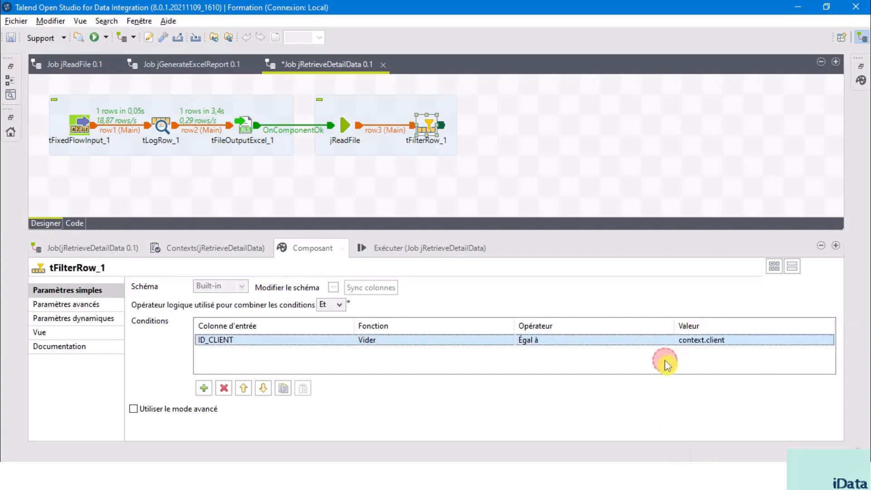
Add a tFilterColumns component to the design, aligned after tFilterRow_1.
left_click(514, 147)
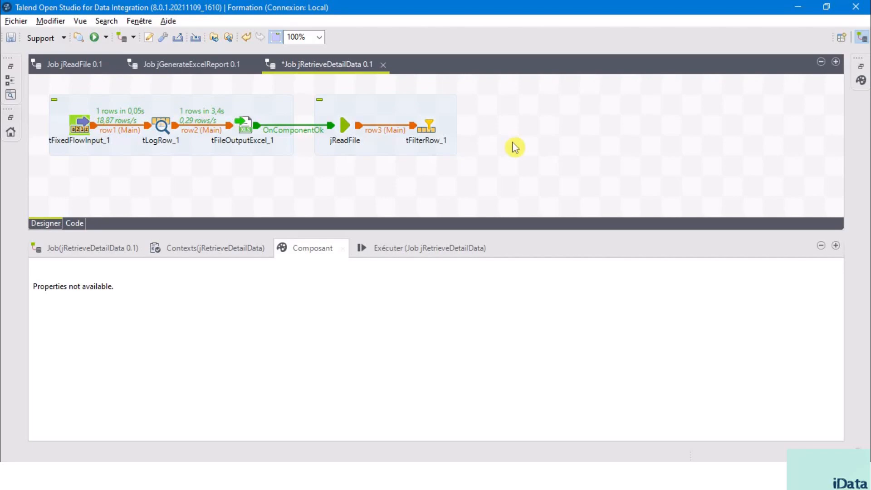
left_click(514, 145)
type("tfi")
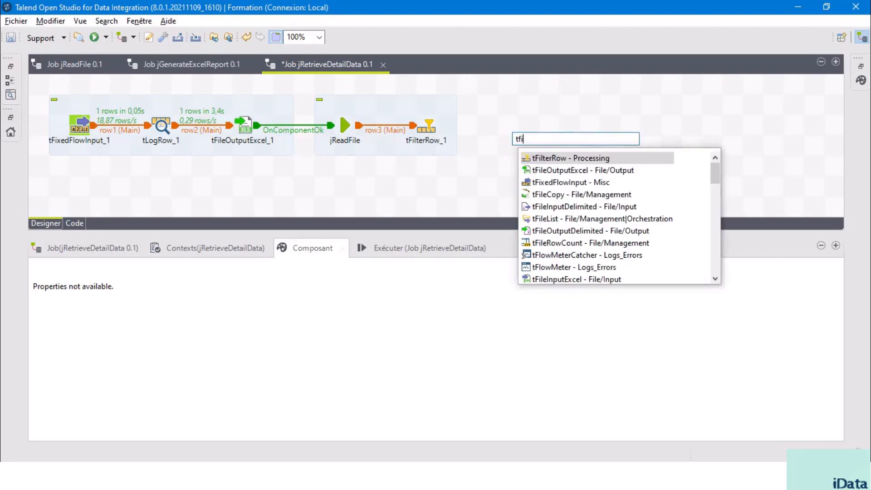
type("l")
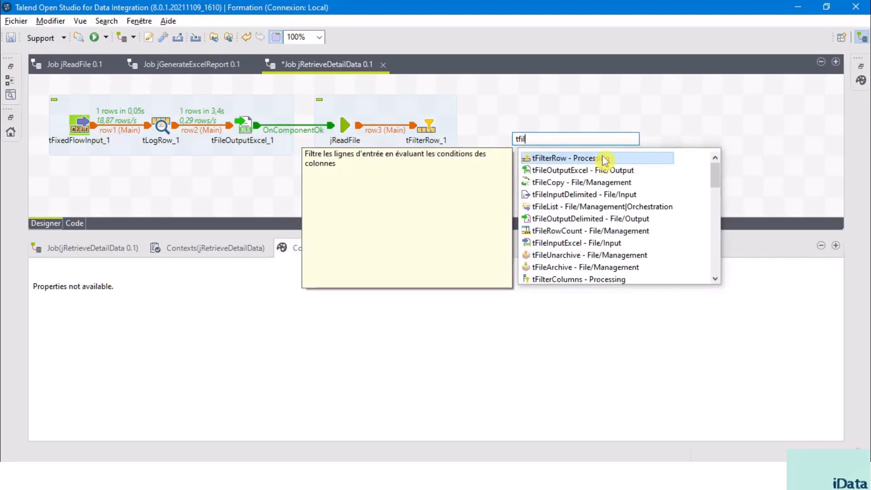
type("terc")
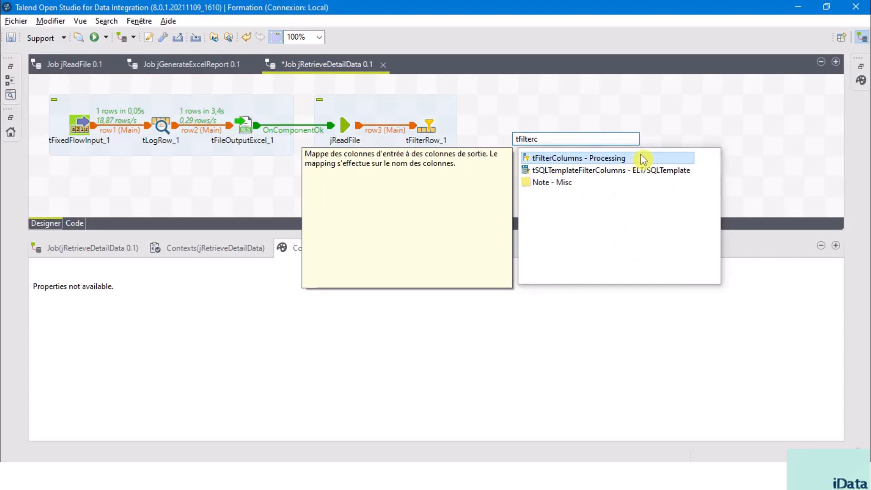
double_click(603, 158)
left_click_drag(509, 144, 509, 124)
Connect tFilterRow_1 to tFilterColumns_1 with a Filter row link.
left_click(430, 129)
right_click(430, 129)
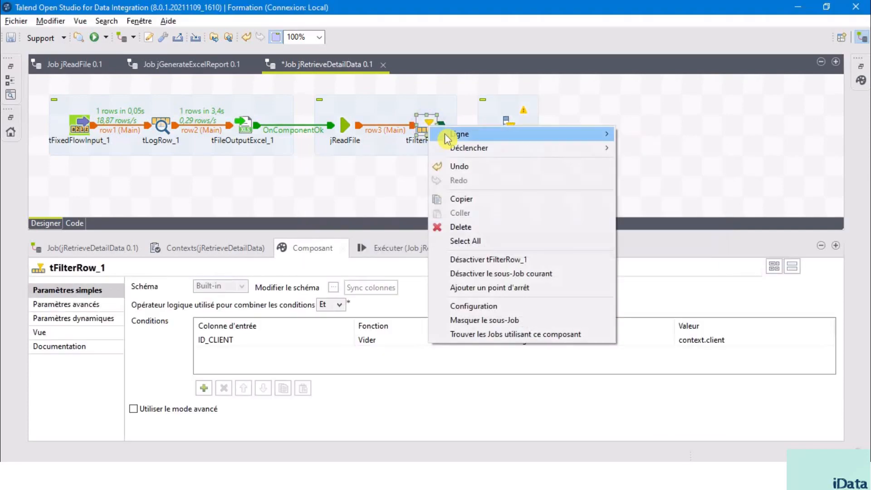
mouse_move(454, 134)
left_click(643, 136)
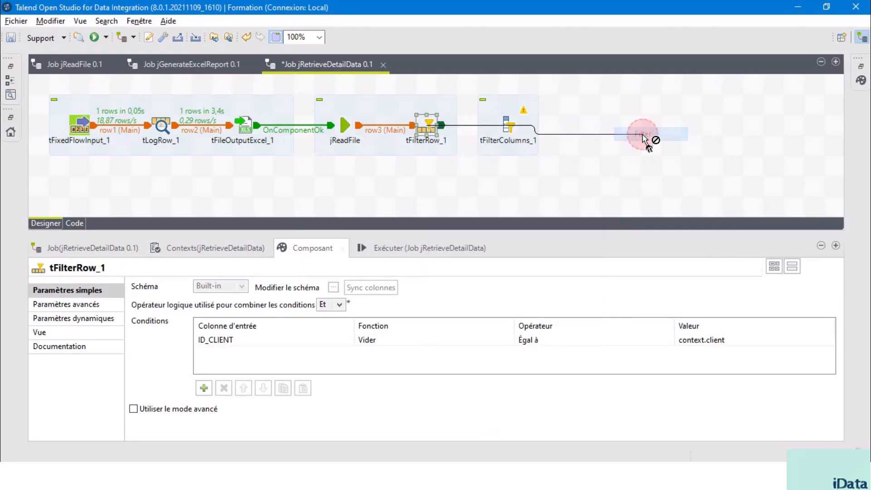
left_click(512, 130)
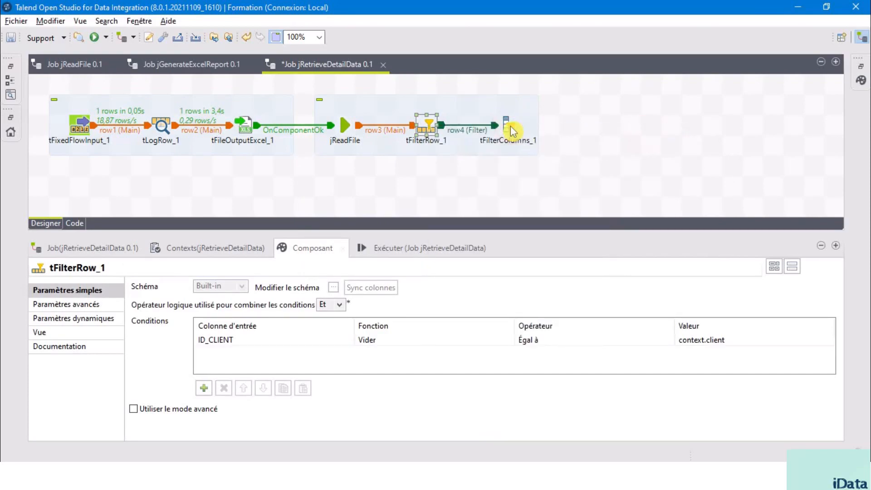
Edit the tFilterColumns_1 schema and transfer all input columns to its output.
left_click(511, 131)
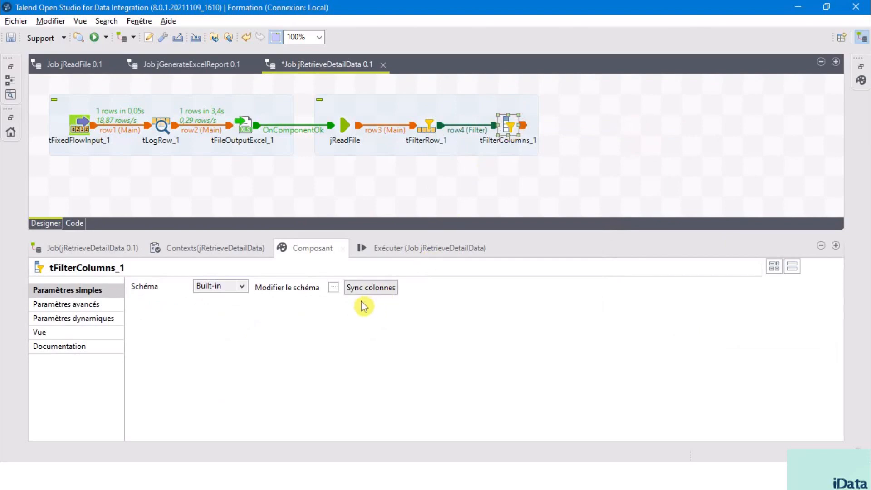
left_click(333, 288)
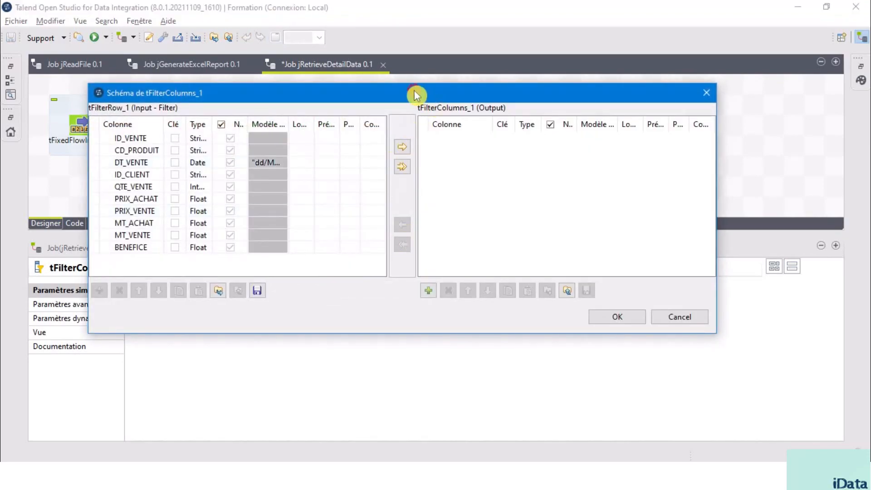
left_click_drag(414, 92, 407, 124)
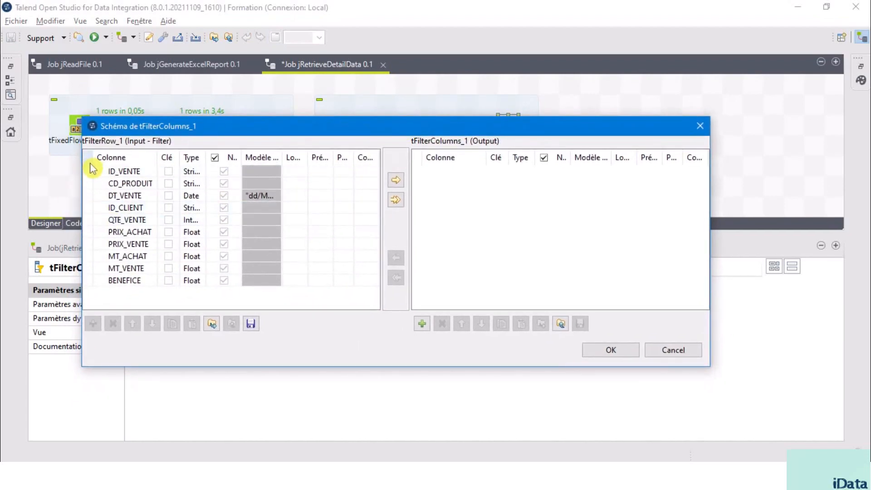
left_click_drag(87, 171, 93, 294)
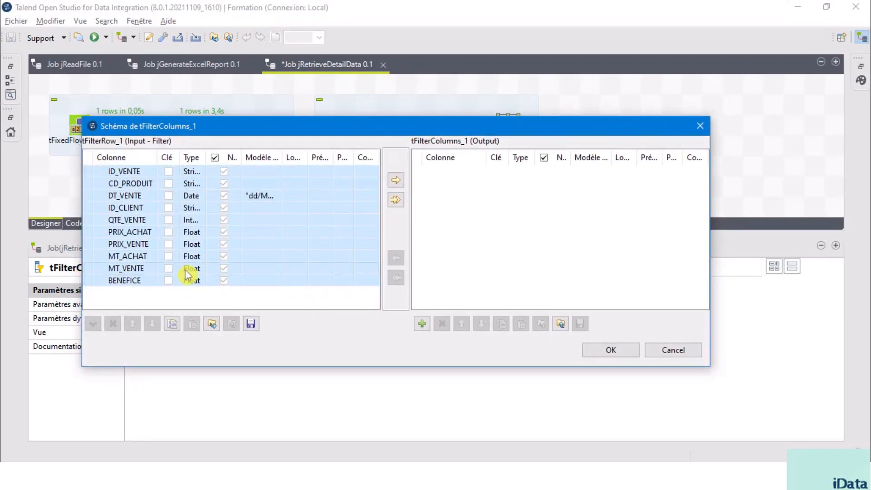
left_click_drag(89, 171, 93, 288)
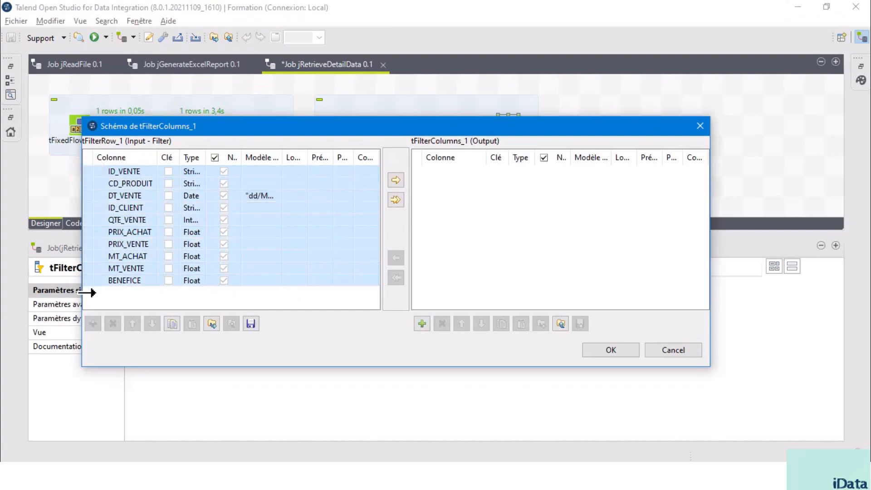
left_click(396, 200)
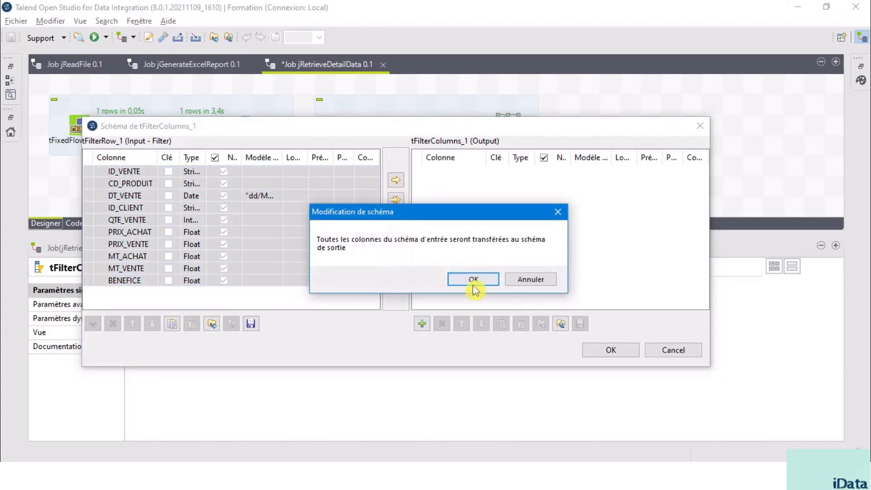
left_click(473, 279)
Remove ID_CLIENT from the tFilterColumns_1 output columns and accept the schema.
left_click(415, 210)
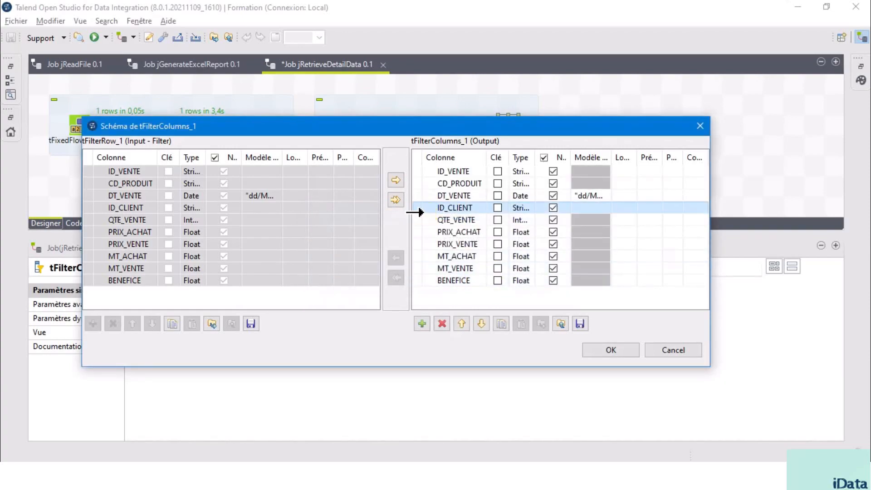
left_click(442, 324)
left_click(612, 351)
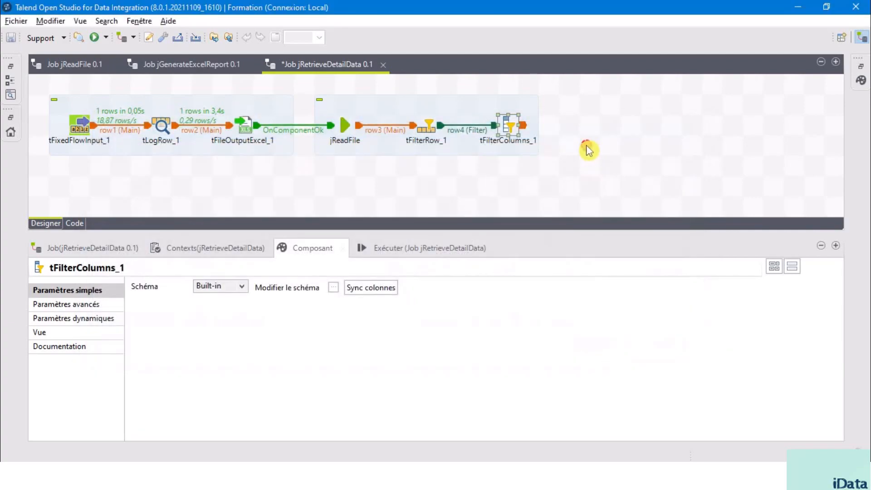
Add a tLogRow component to the design, aligned after tFilterColumns_1.
left_click(588, 149)
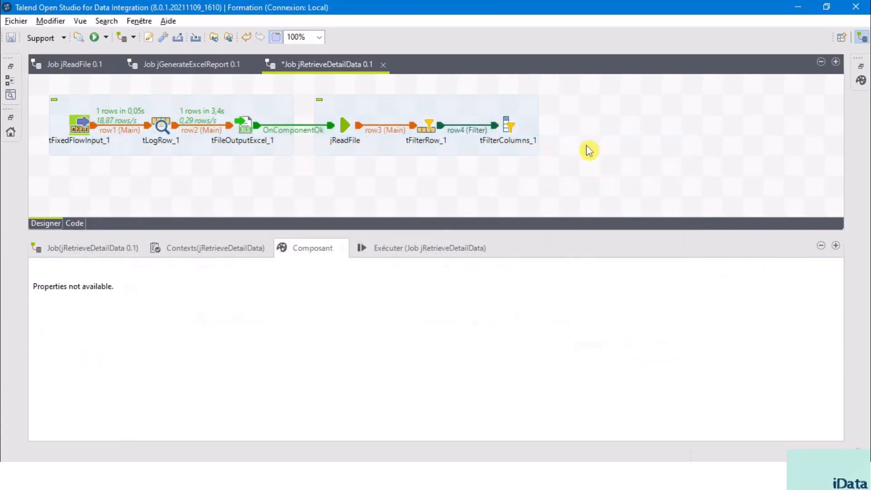
type("tlo")
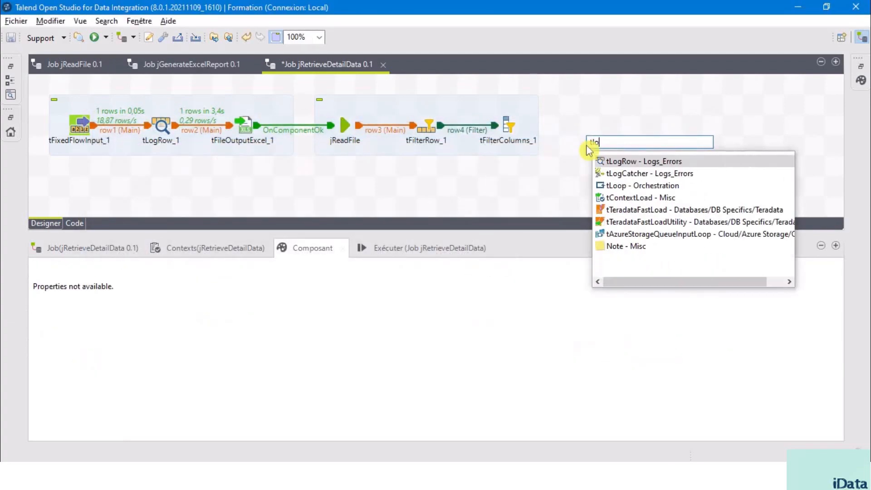
left_click(628, 161)
double_click(628, 161)
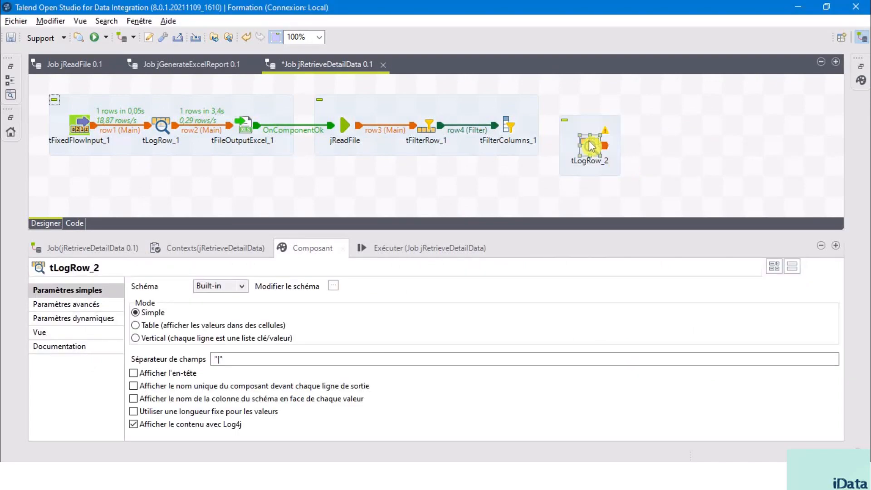
right_click(590, 127)
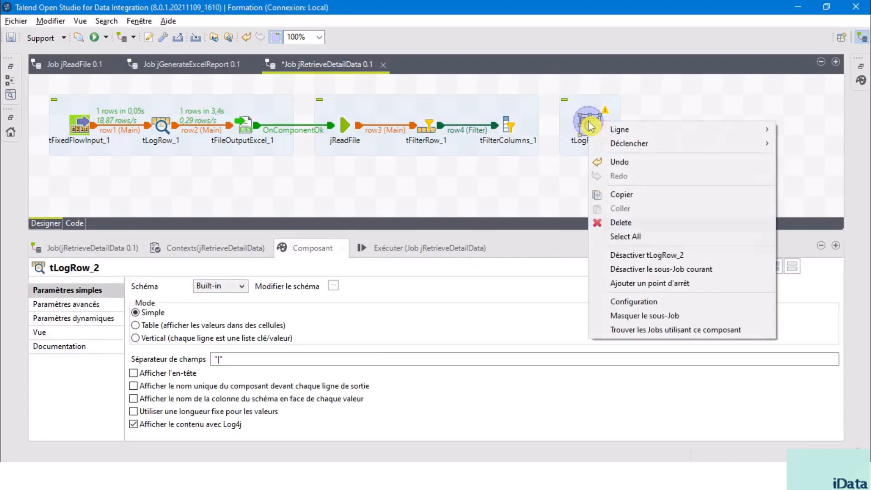
Connect tFilterColumns_1 to tLogRow_2 with a main (Principal) row link.
left_click(508, 127)
right_click(510, 128)
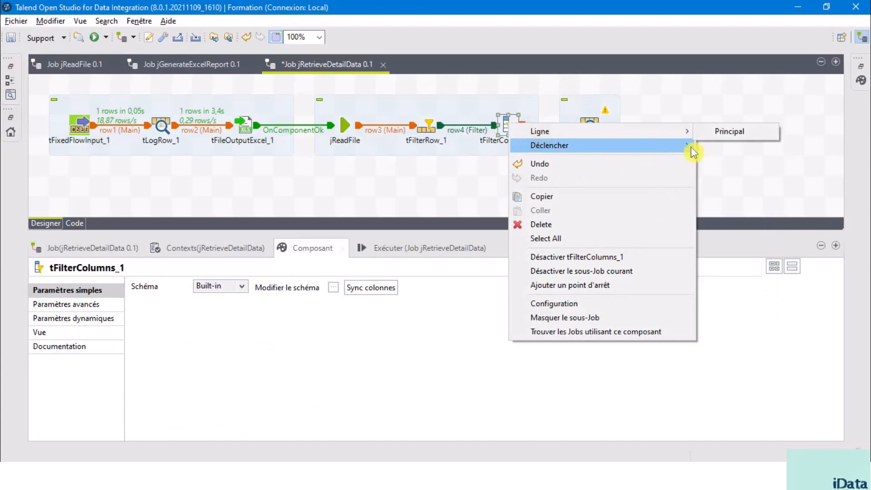
mouse_move(678, 133)
left_click(716, 131)
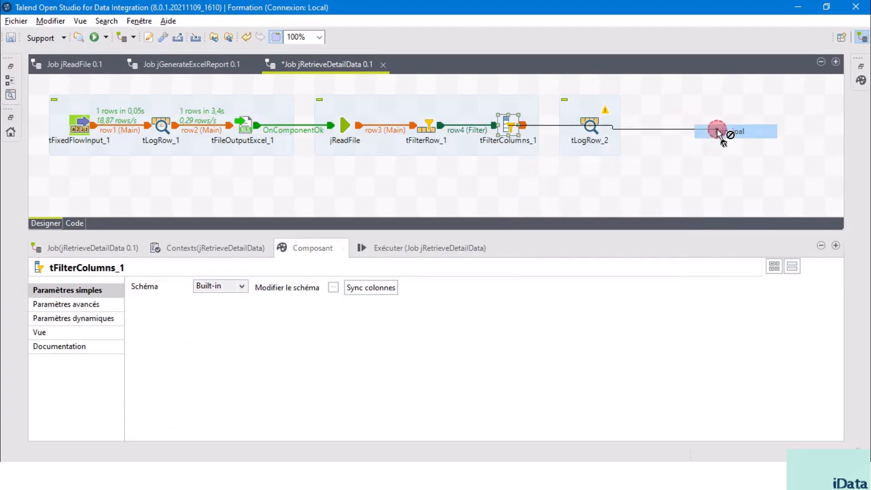
left_click(590, 125)
Set the display mode of tLogRow_2 to Table.
left_click(590, 126)
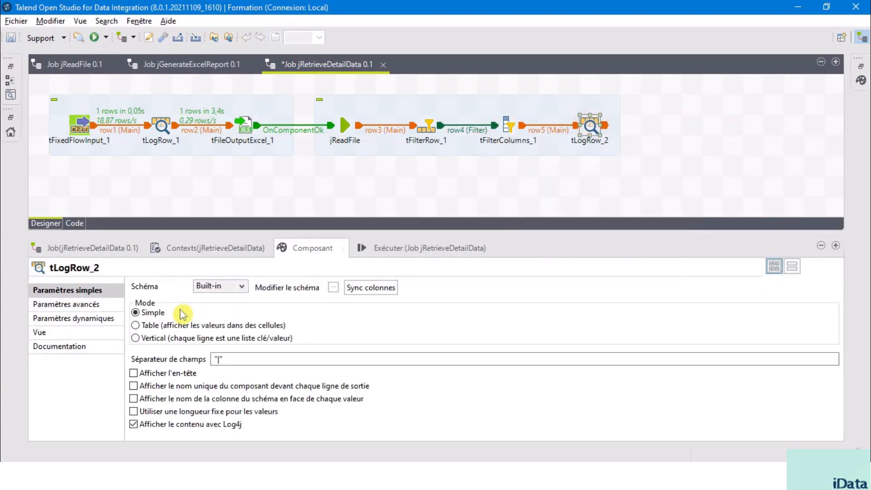
left_click(154, 326)
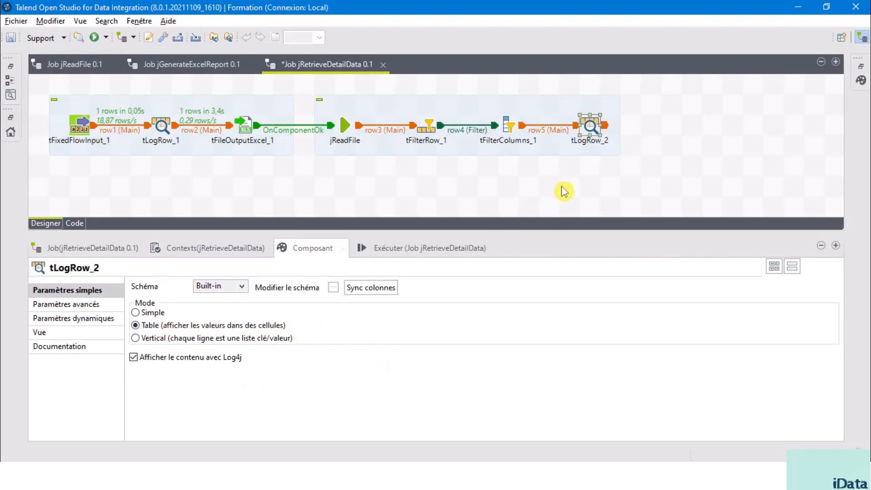
left_click(541, 191)
Duplicate the tFileOutputExcel_1 component within the design.
left_click(245, 126)
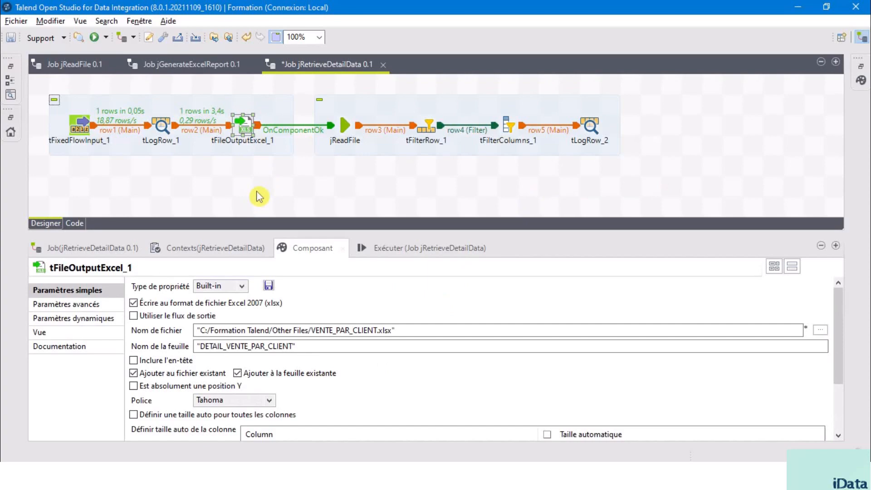
key("ctrl+v")
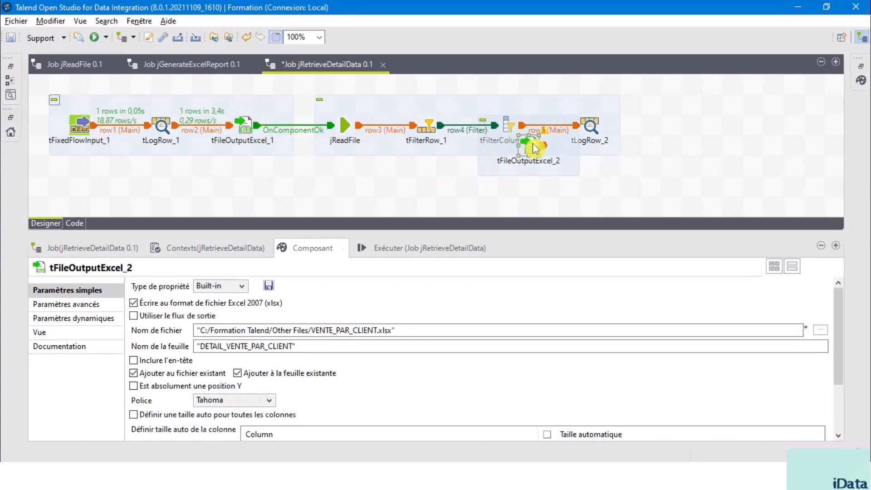
Place tFileOutputExcel_2 after tLogRow_2 and connect tLogRow_2 to it with a main (Principal) row link.
left_click_drag(534, 148, 695, 132)
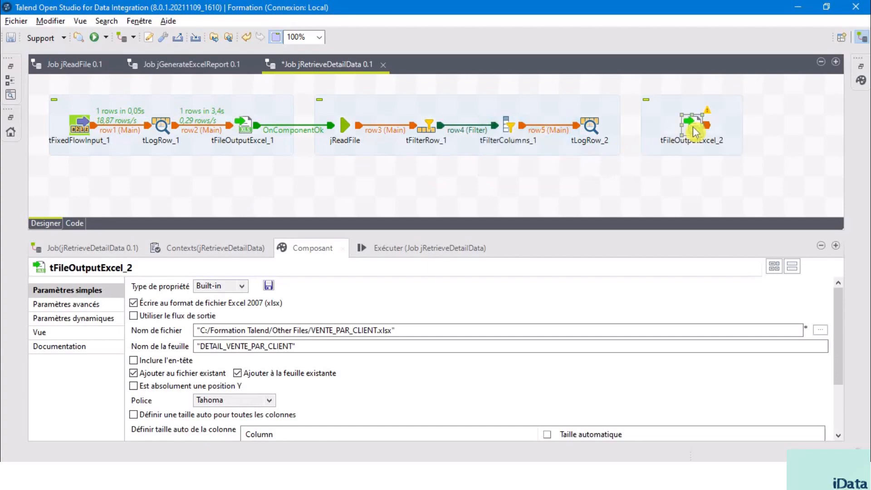
left_click(593, 128)
right_click(593, 128)
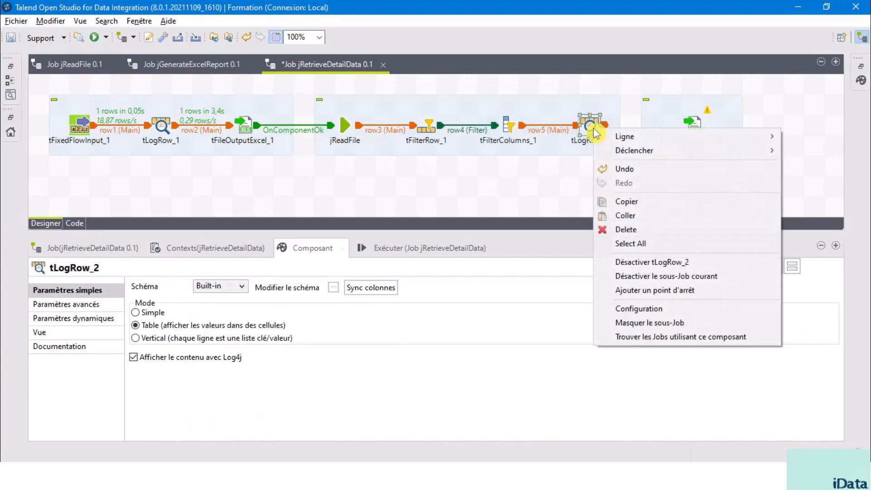
mouse_move(635, 138)
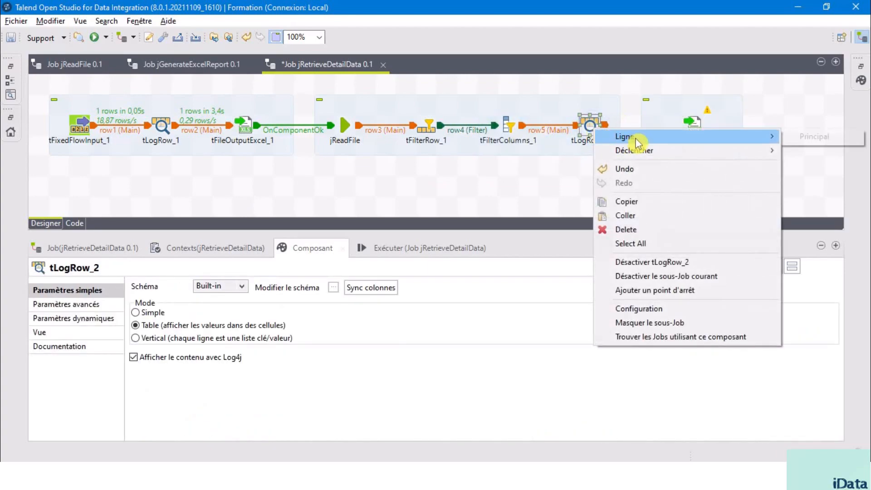
left_click(797, 144)
left_click(695, 130)
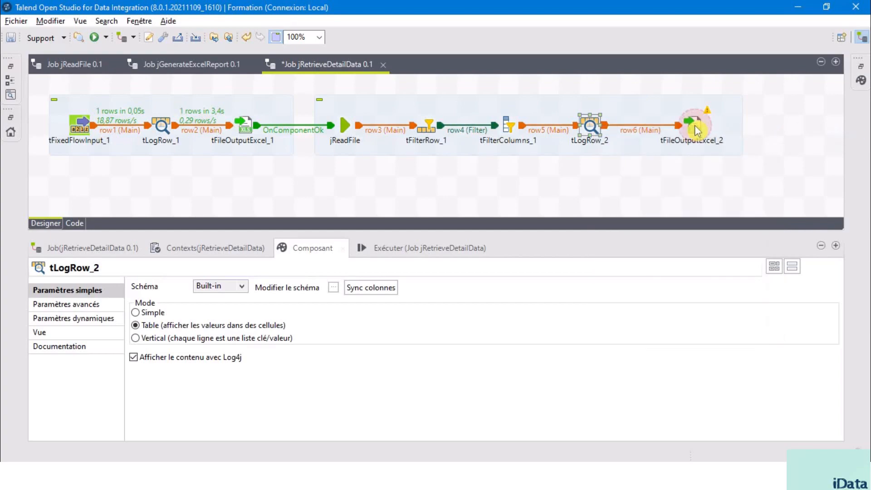
Synchronize the schema columns of tFileOutputExcel_2 with its incoming row from tLogRow_2.
left_click(695, 130)
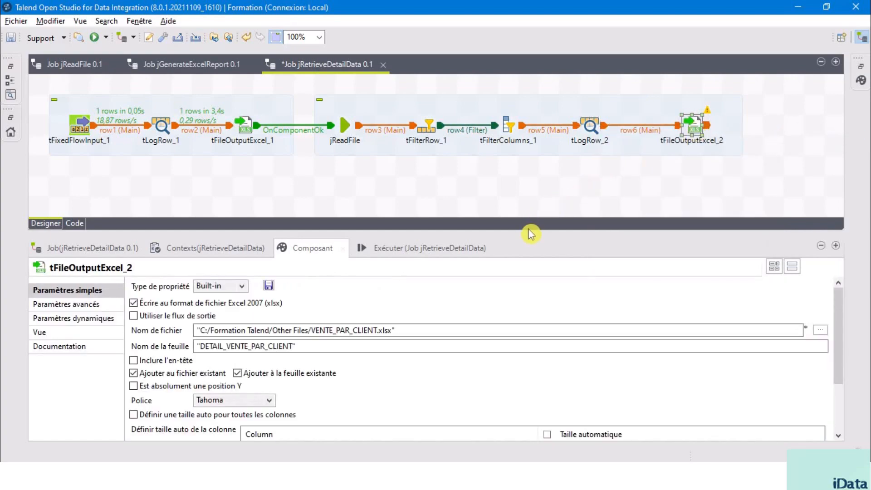
left_click_drag(532, 232, 530, 205)
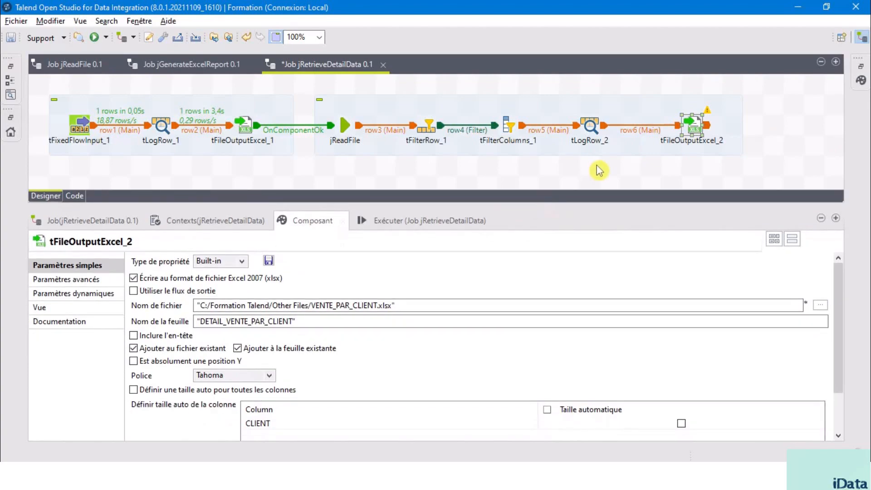
left_click(589, 125)
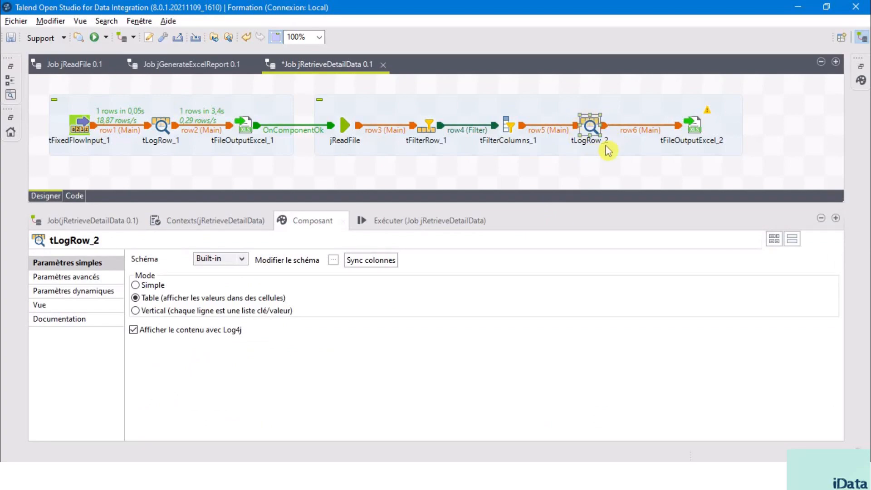
left_click(693, 134)
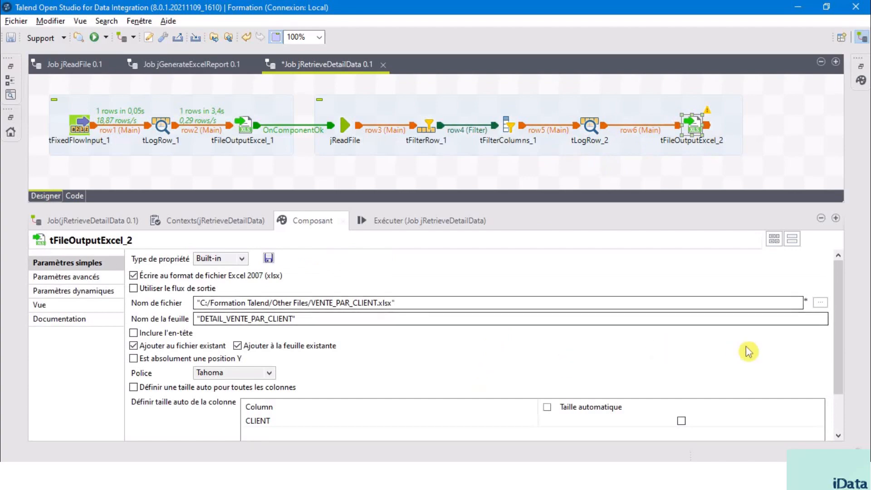
scroll(841, 352, "down", 3)
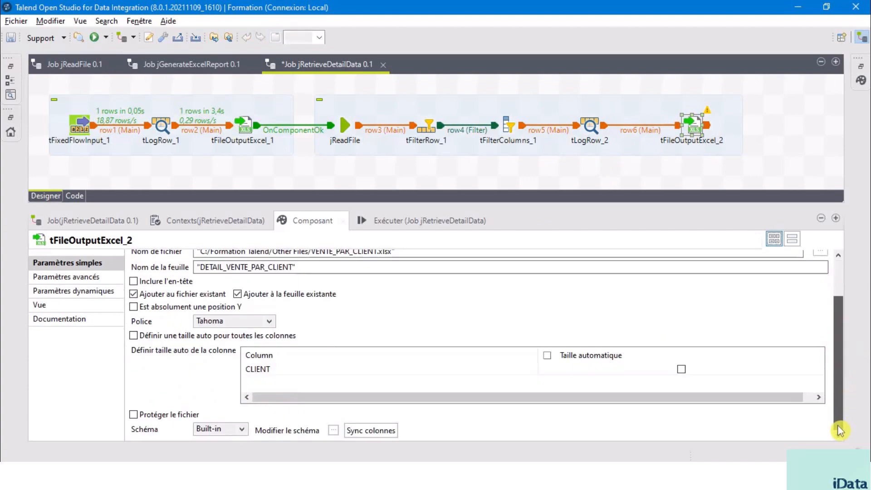
left_click(365, 434)
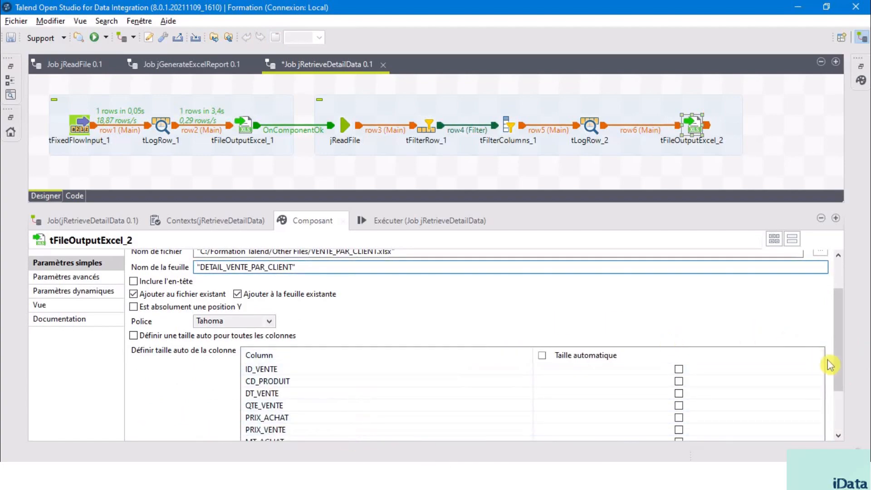
left_click_drag(842, 349, 839, 272)
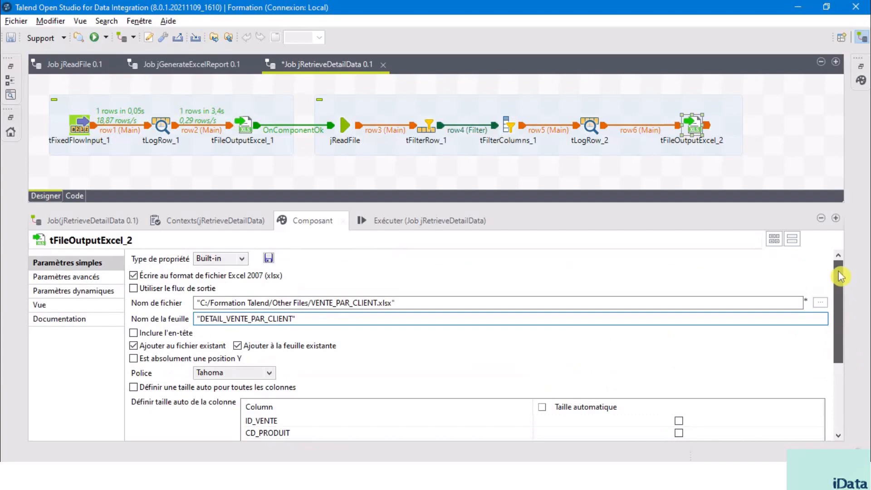
Run the jRetrieveDetailData job and check the client and sales detail rows logged in the console.
left_click(380, 223)
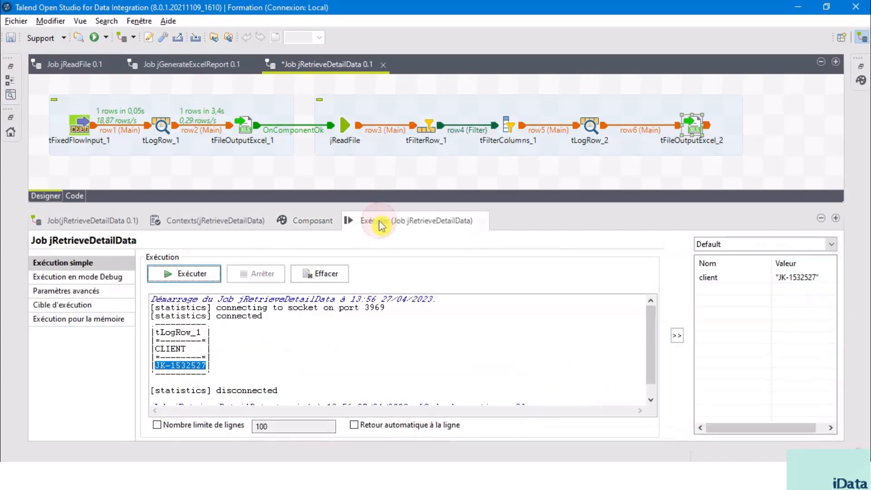
left_click(191, 274)
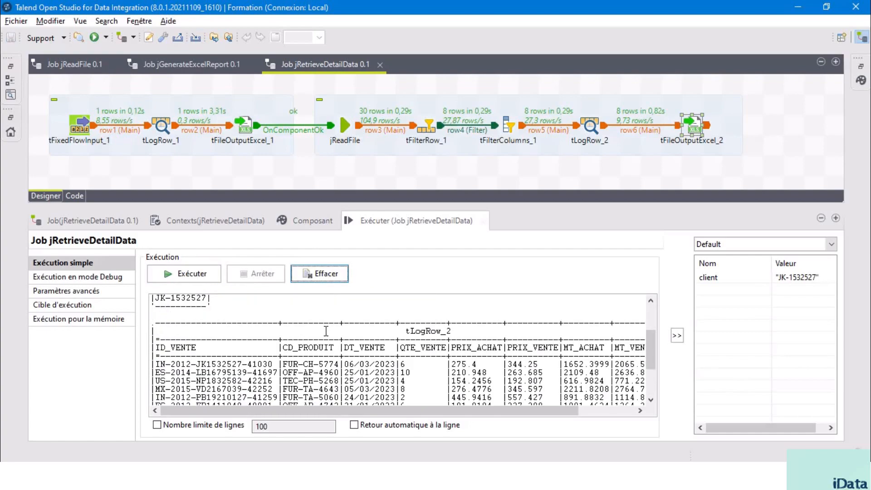
scroll(325, 331, "down", 1)
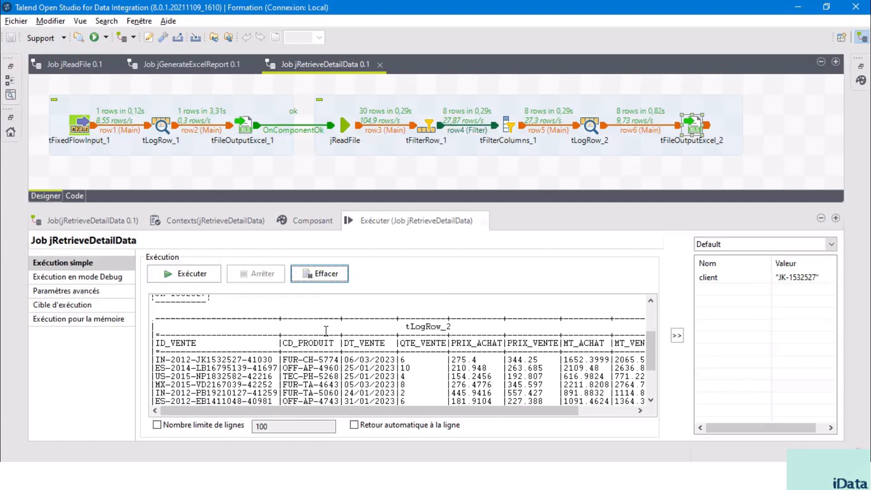
scroll(325, 331, "up", 3)
scroll(325, 331, "up", 1)
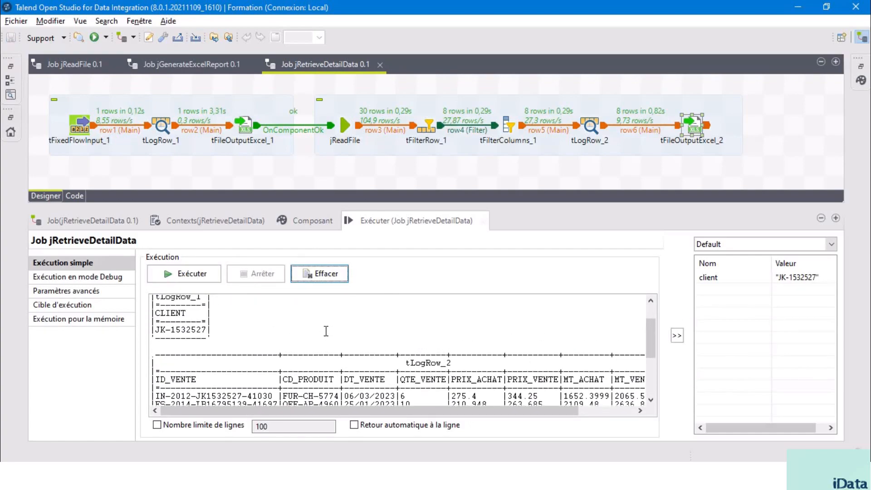
left_click_drag(156, 328, 208, 323)
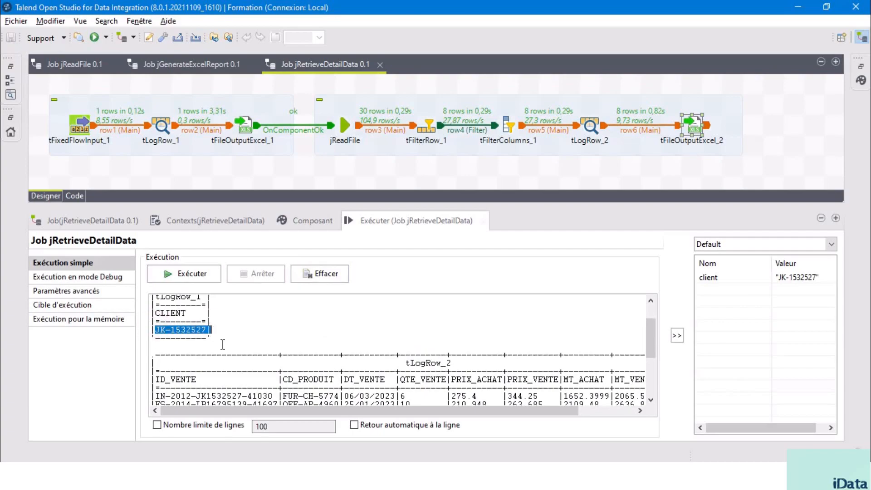
scroll(223, 344, "down", 4)
left_click_drag(279, 369, 153, 310)
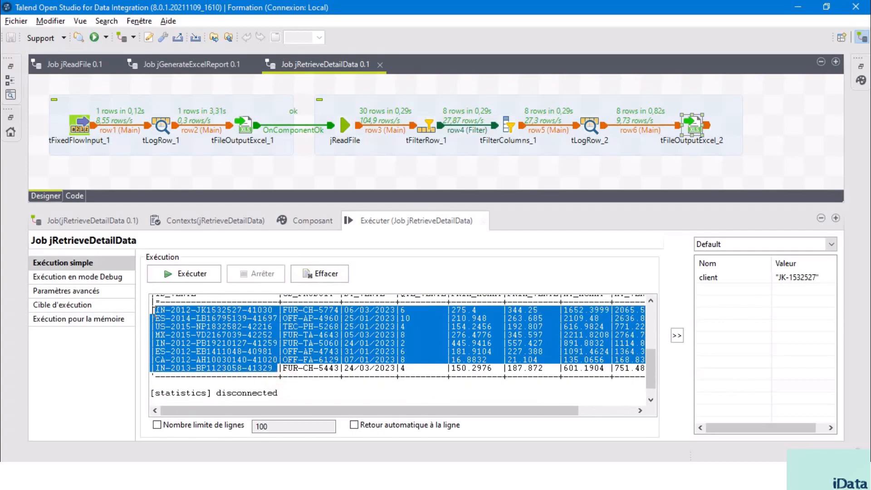
left_click(252, 130)
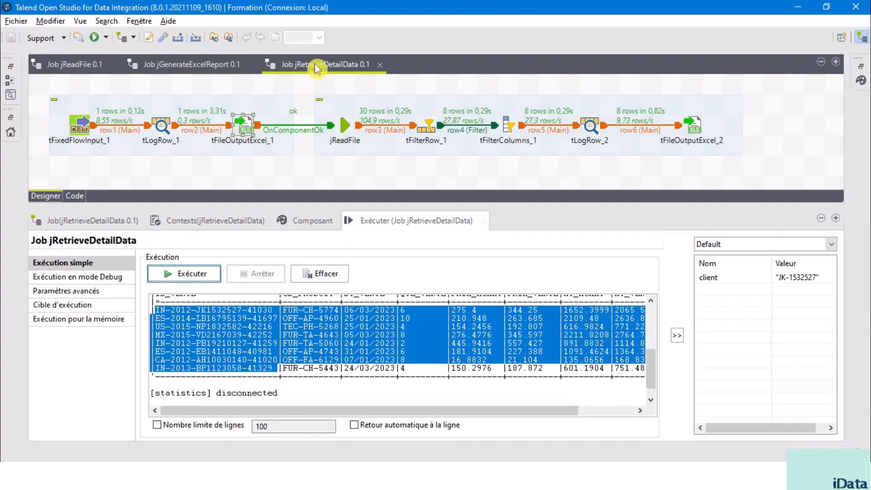
In the jGenerateExcelReport job, move the jReadFile and tHashInput_1 subjobs up to free space beneath them.
left_click(205, 72)
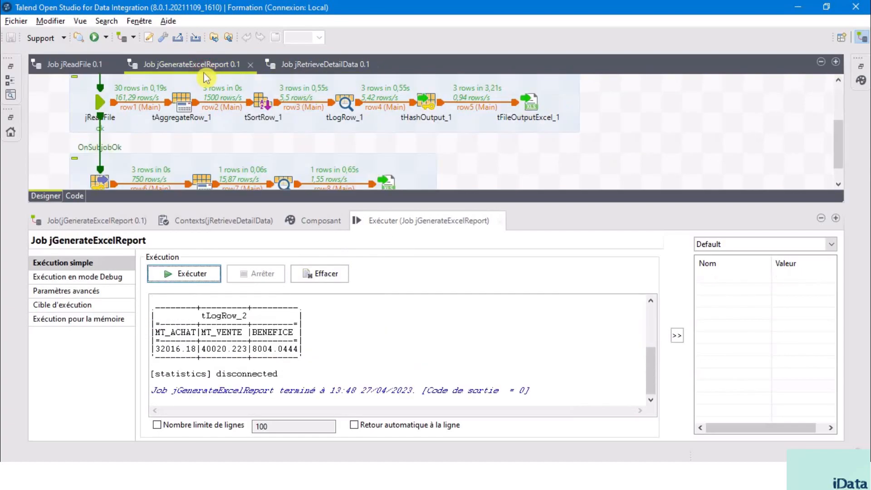
scroll(272, 140, "down", 2)
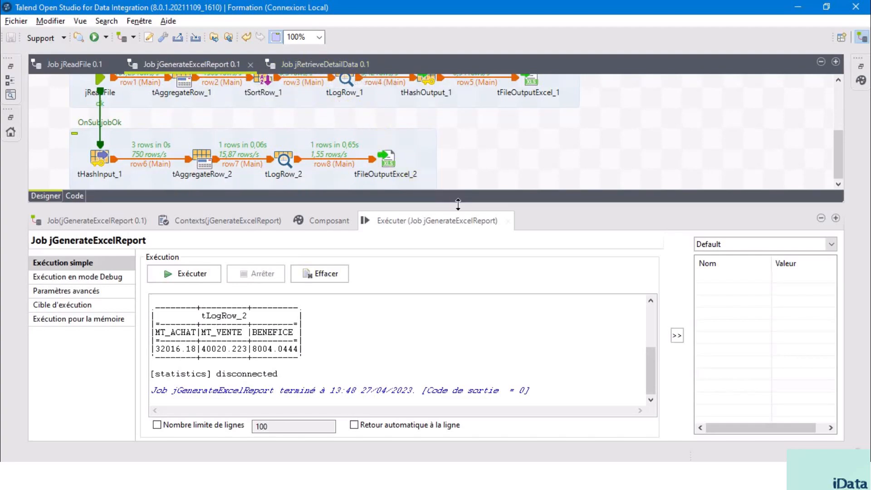
left_click_drag(457, 205, 457, 336)
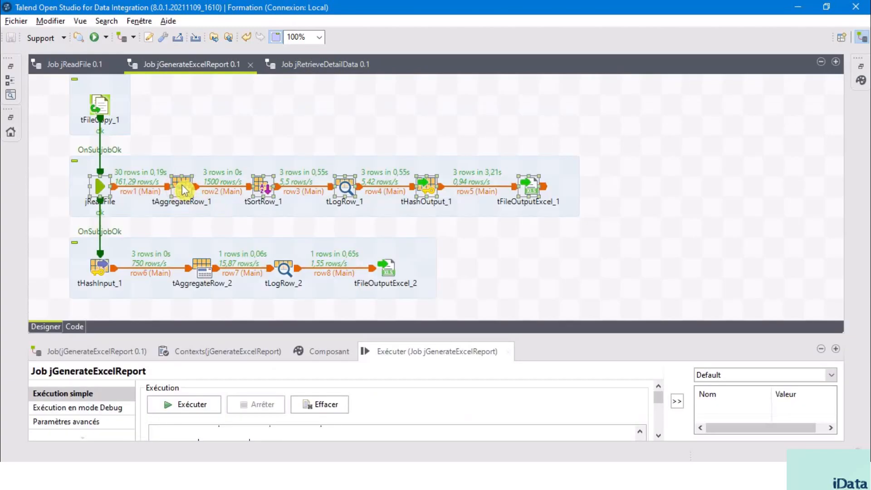
left_click_drag(184, 182, 183, 162)
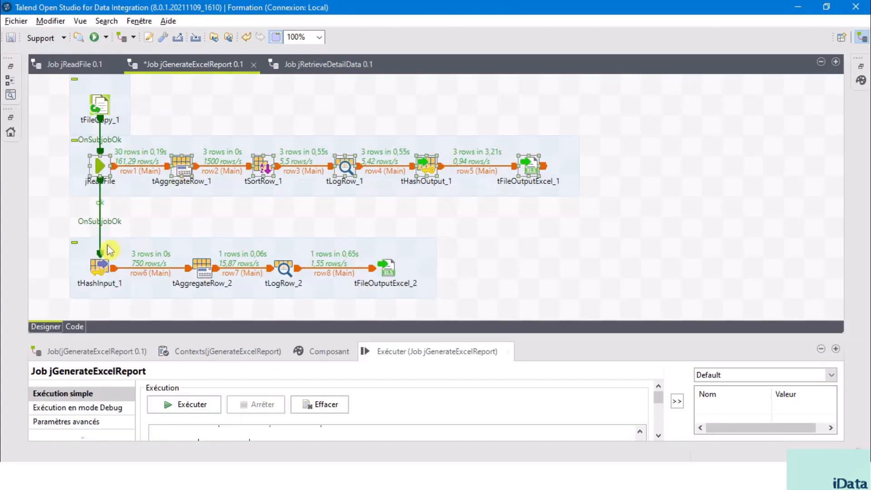
left_click_drag(48, 219, 501, 304)
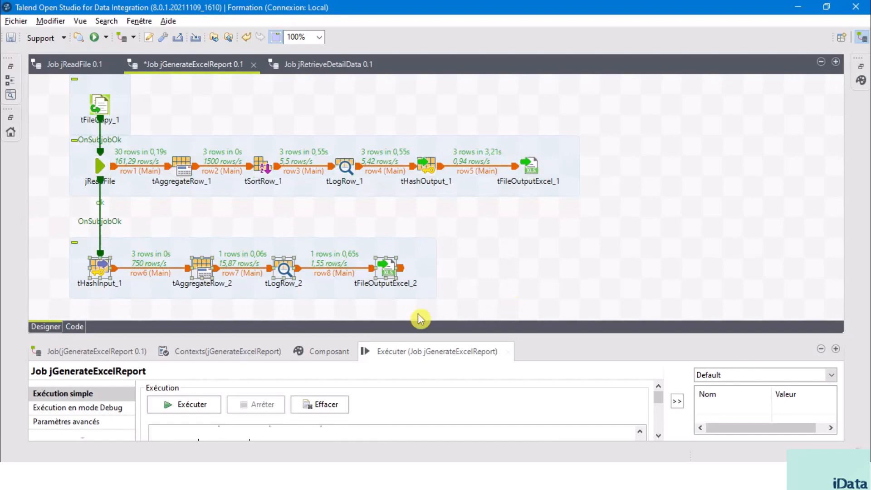
left_click_drag(204, 271, 204, 251)
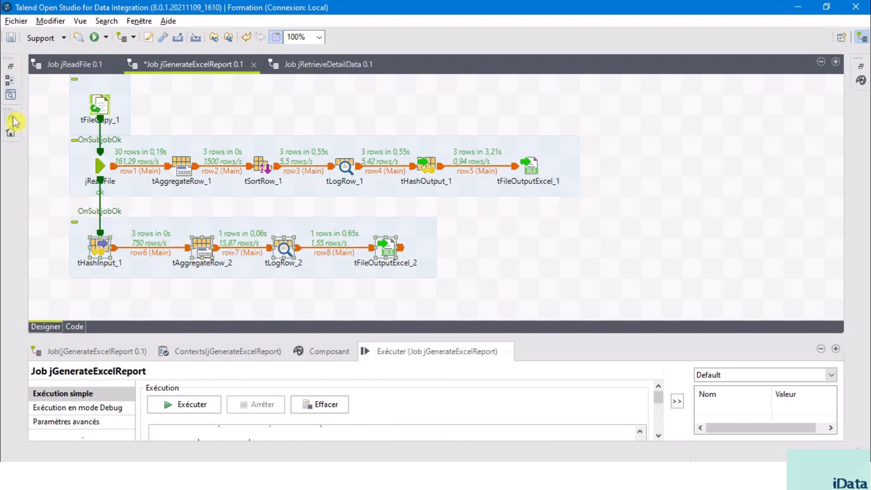
Add the jReadFile job from the repository as a component below the tHashInput_1 subjob.
left_click(14, 121)
left_click(96, 150)
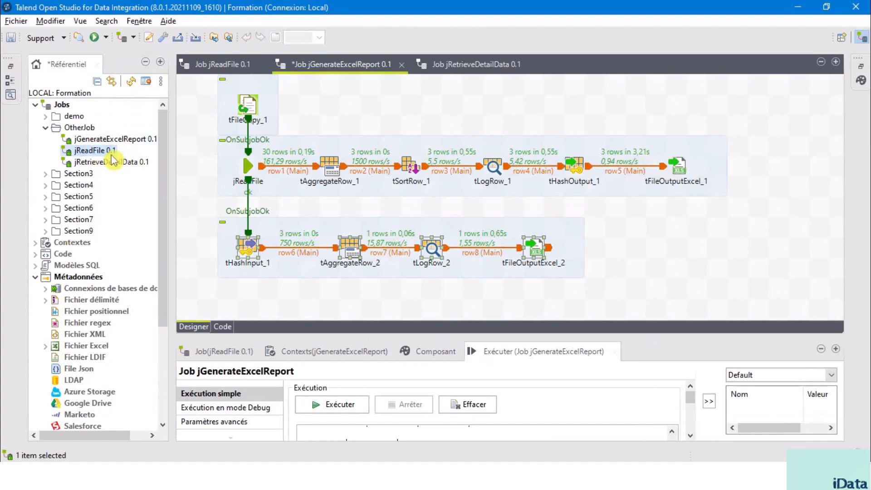
left_click_drag(97, 150, 257, 314)
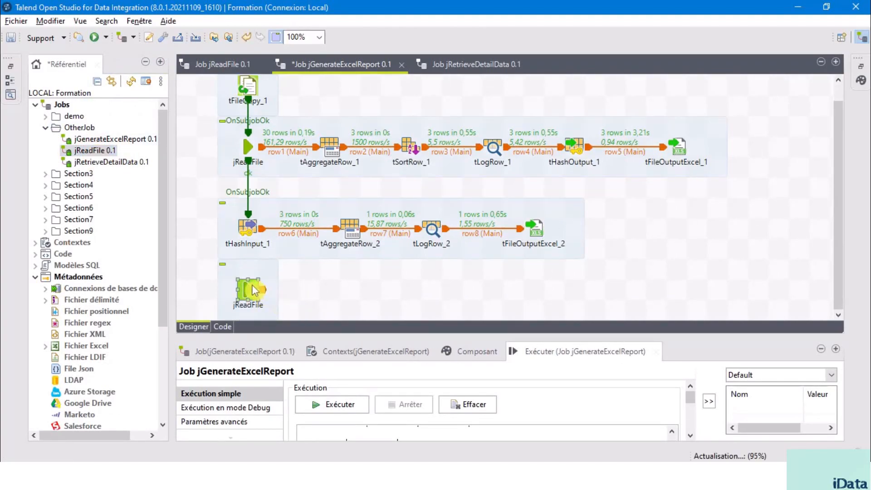
left_click_drag(248, 281, 248, 302)
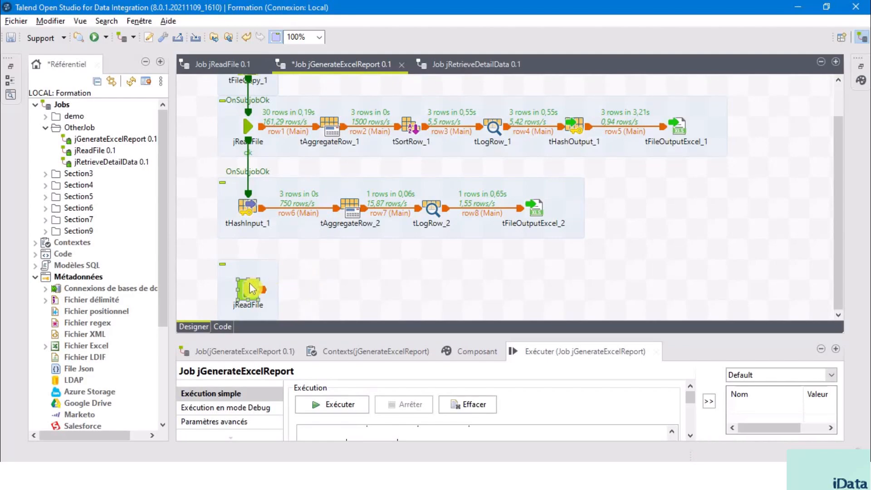
Copy the child job's schema into the new jReadFile component and accept it.
left_click(473, 353)
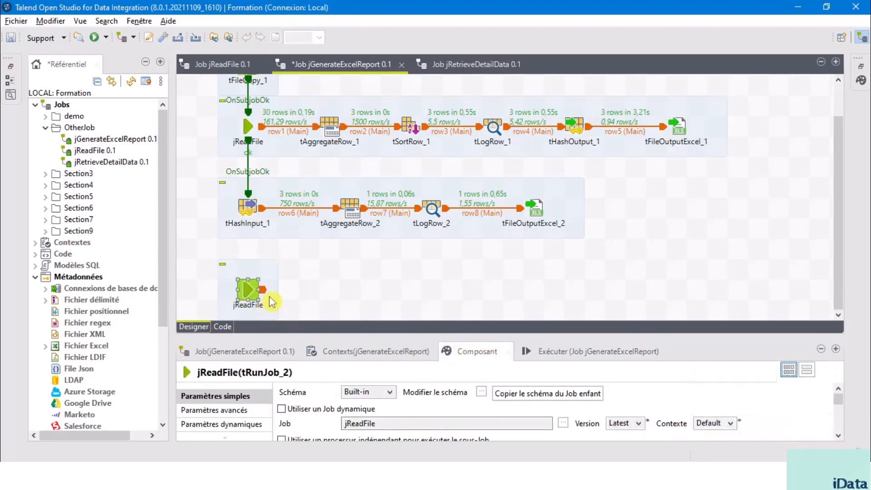
left_click(537, 396)
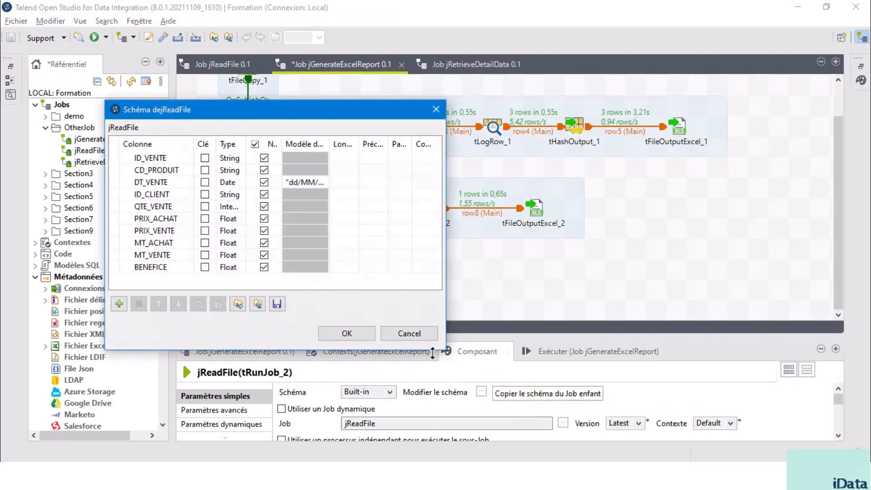
left_click(346, 335)
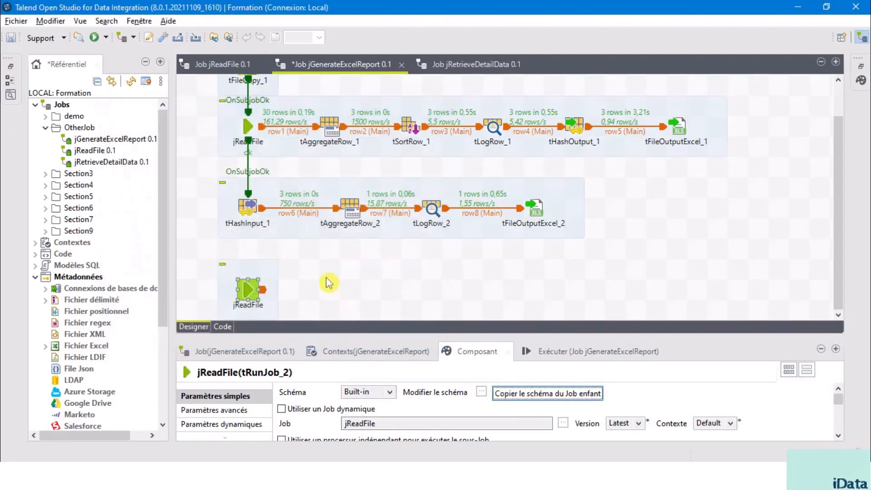
Add a tFilterColumns component to the design, aligned after the new jReadFile component.
left_click(327, 282)
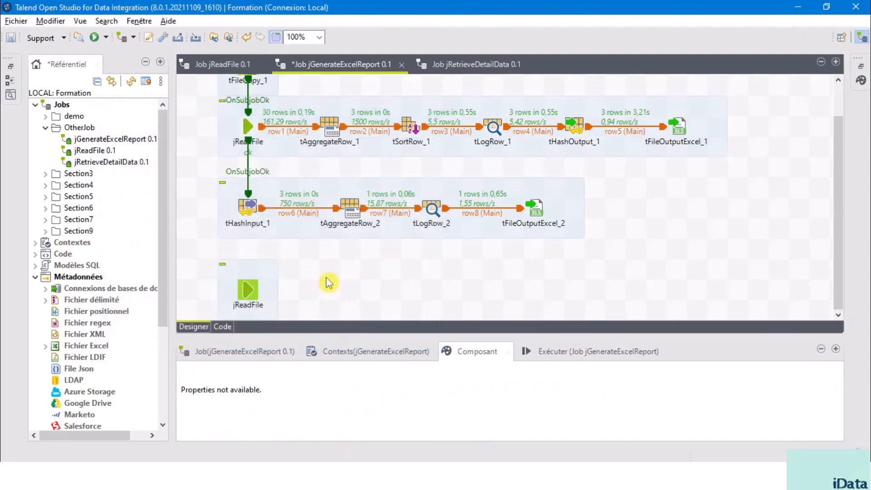
type("tfil")
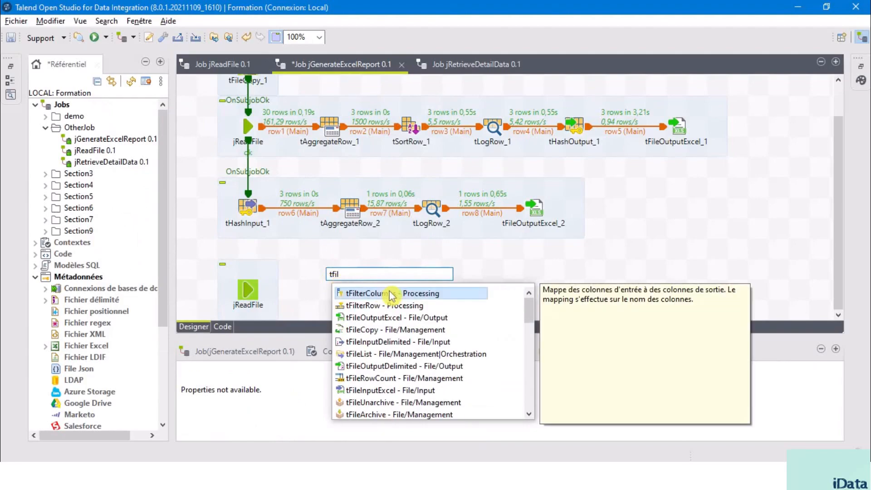
double_click(392, 296)
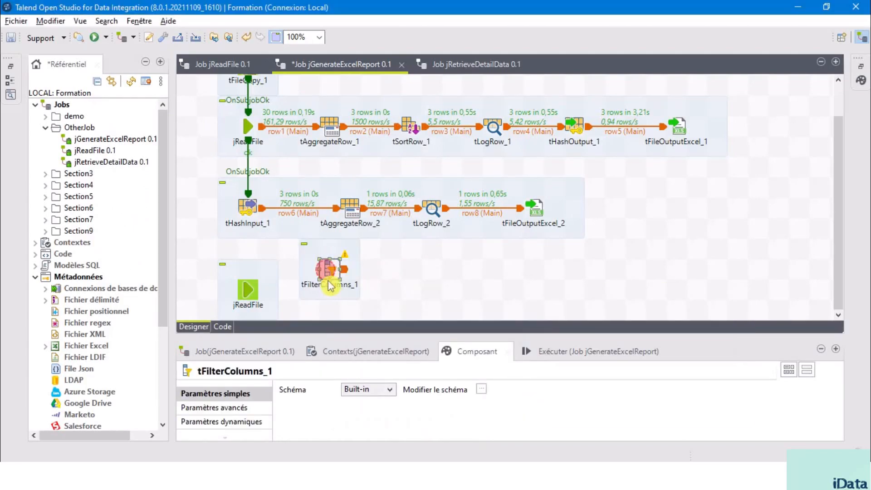
left_click_drag(329, 286, 350, 305)
Connect the new jReadFile component to tFilterColumns_1 with a Main row.
left_click(243, 291)
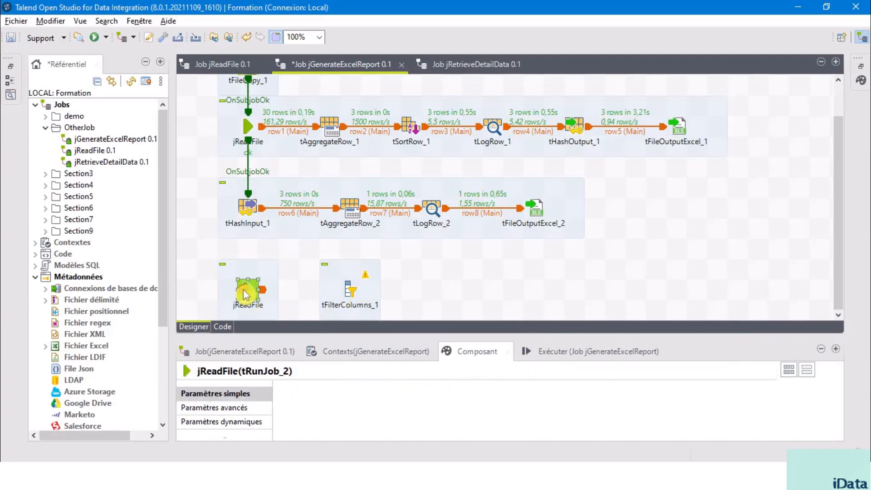
right_click(243, 291)
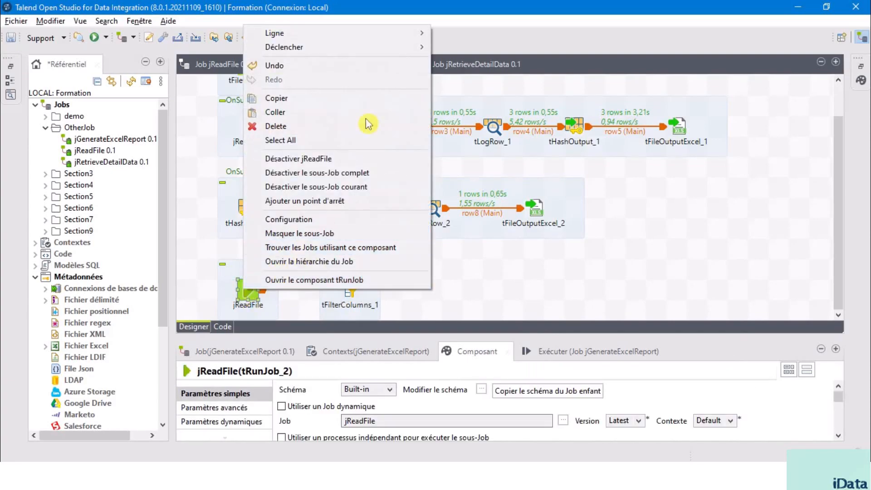
mouse_move(404, 34)
left_click(452, 34)
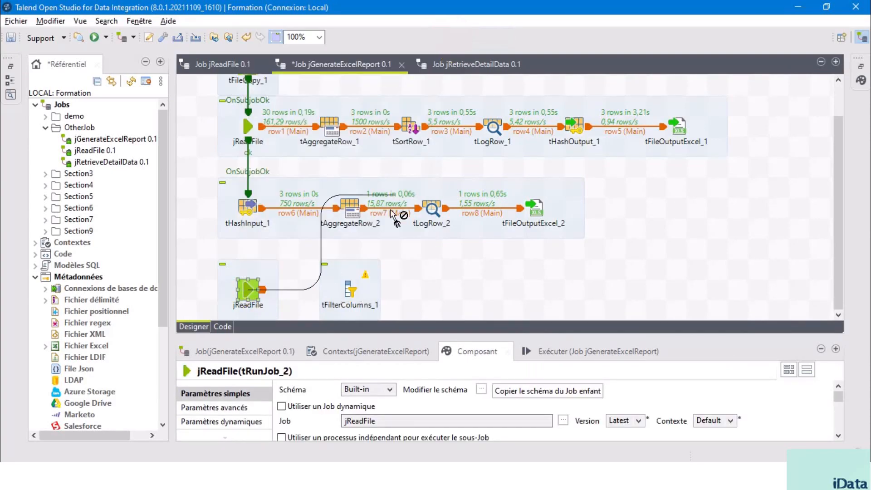
left_click(348, 293)
Edit the tFilterColumns_1 schema so that ID_CLIENT is its only output column, and accept it.
left_click(349, 294)
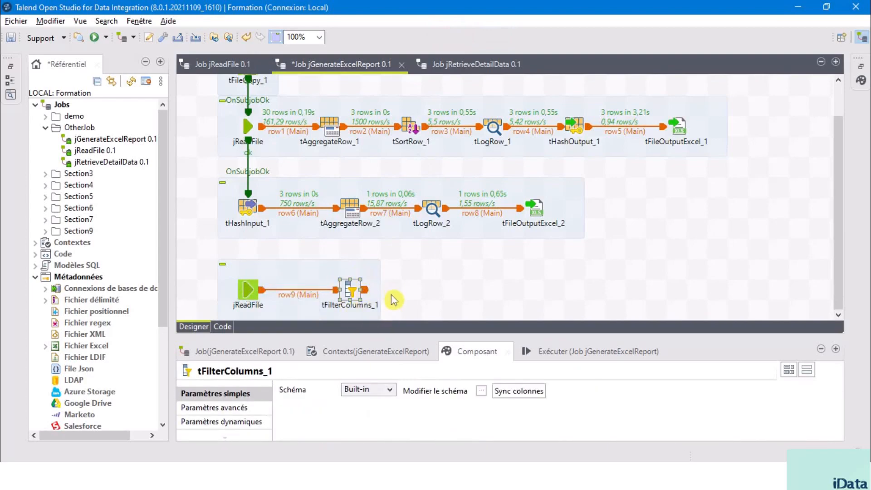
left_click(481, 391)
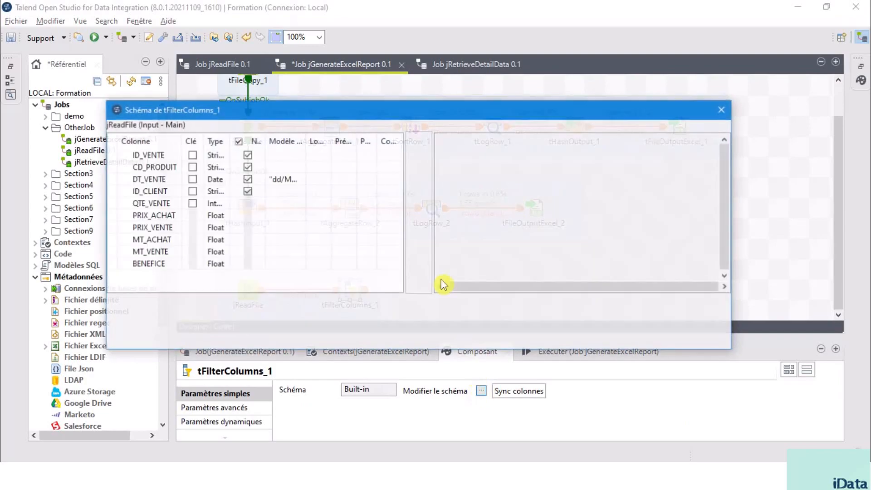
left_click(123, 193)
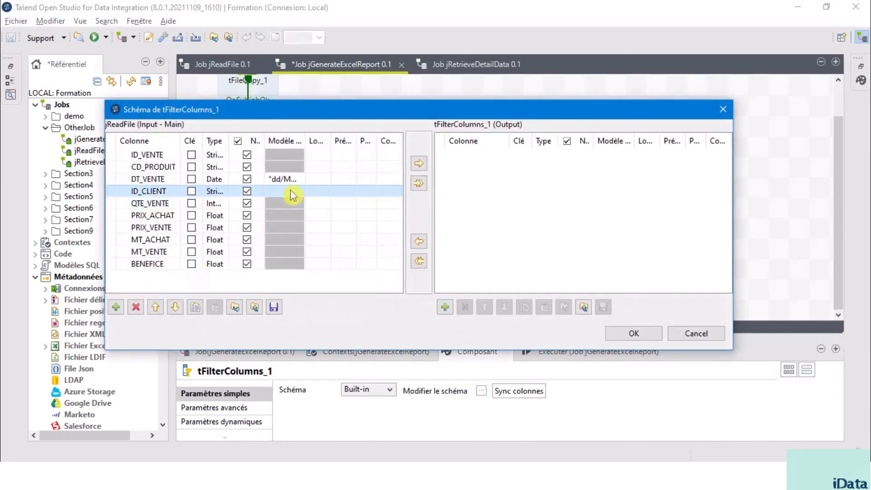
left_click(420, 162)
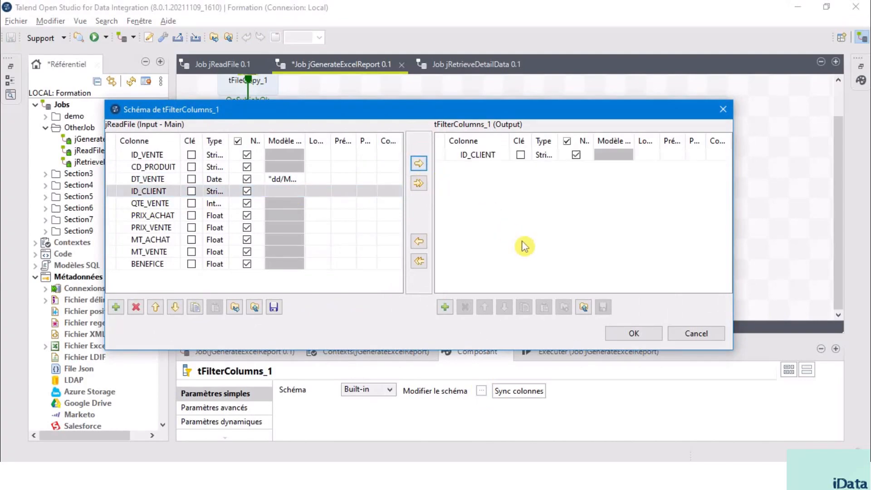
left_click(635, 333)
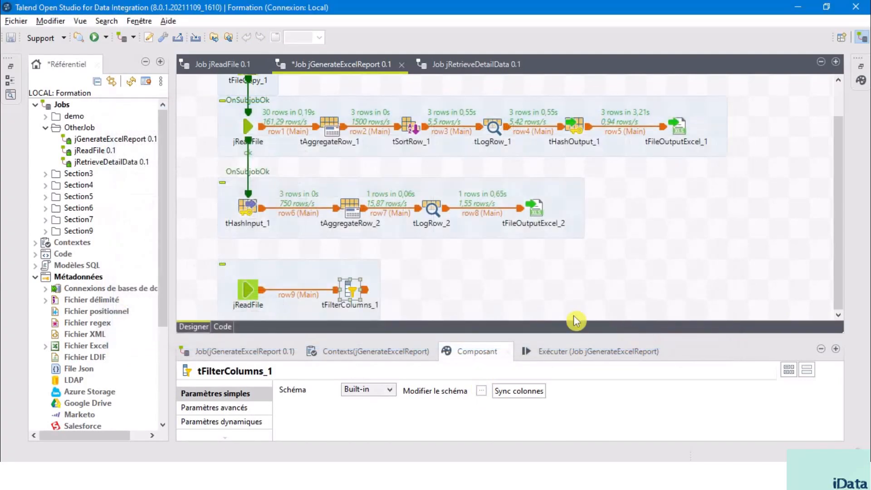
Add a tUniqRow component to the design, aligned after tFilterColumns_1.
left_click(350, 291)
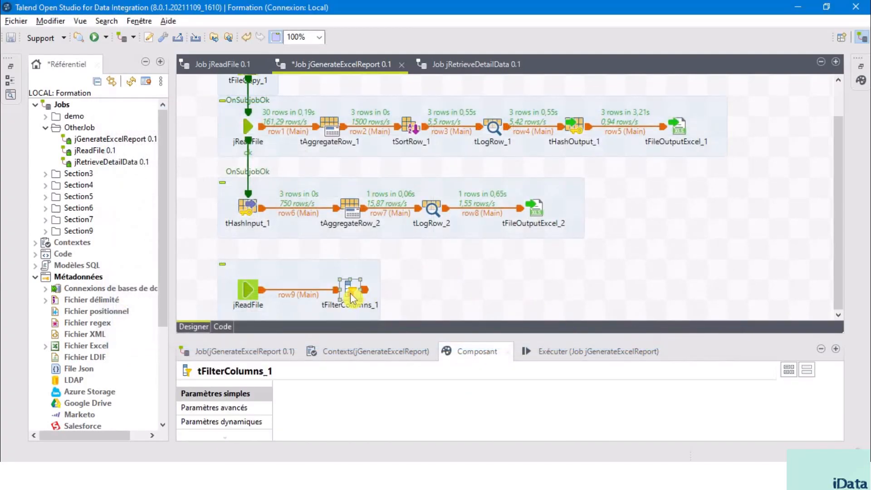
left_click(453, 286)
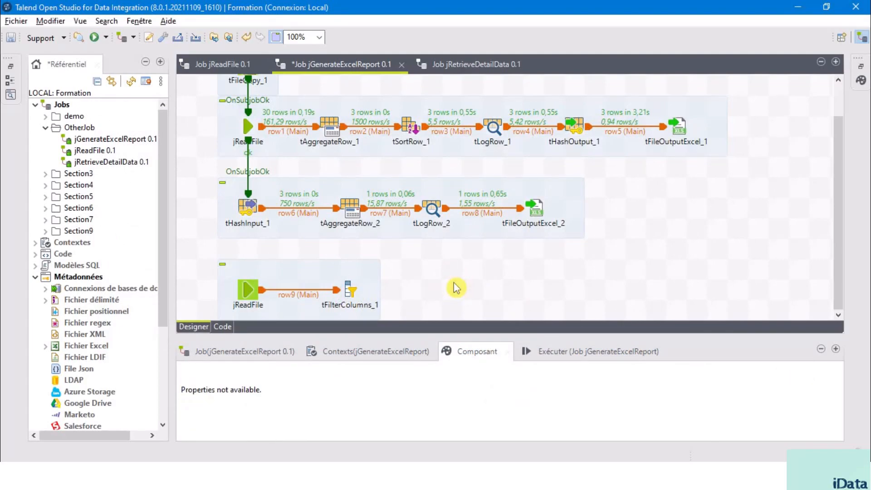
type("tu")
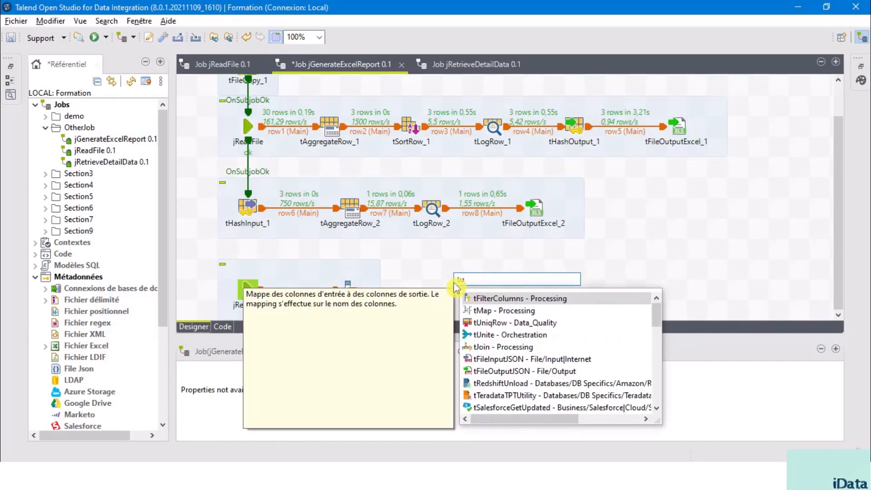
type("ni")
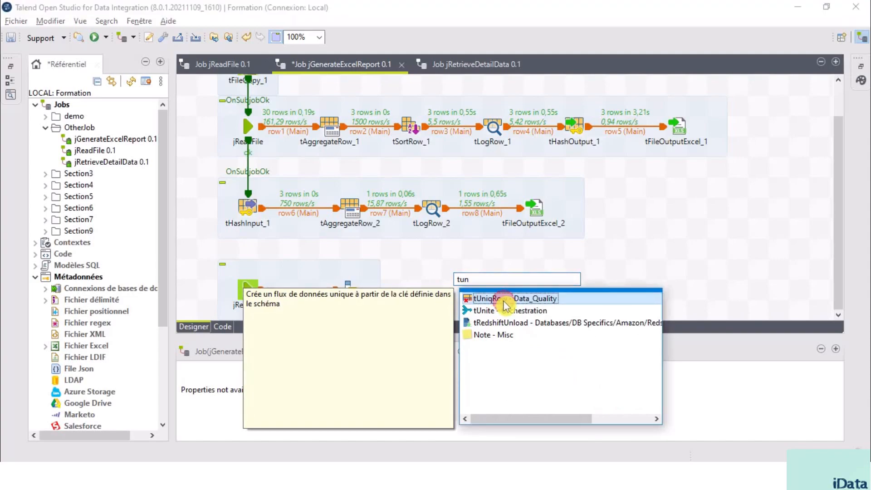
double_click(504, 301)
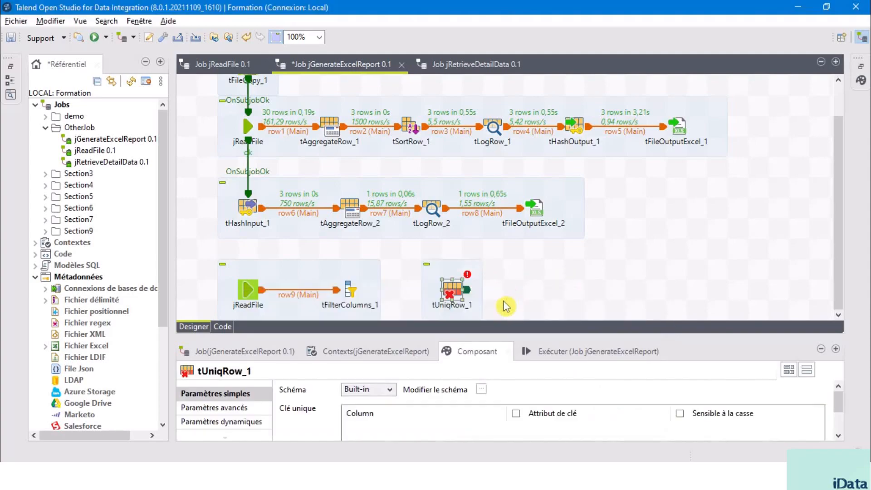
Connect tFilterColumns_1 to tUniqRow_1 with a Main row.
left_click(353, 290)
right_click(354, 291)
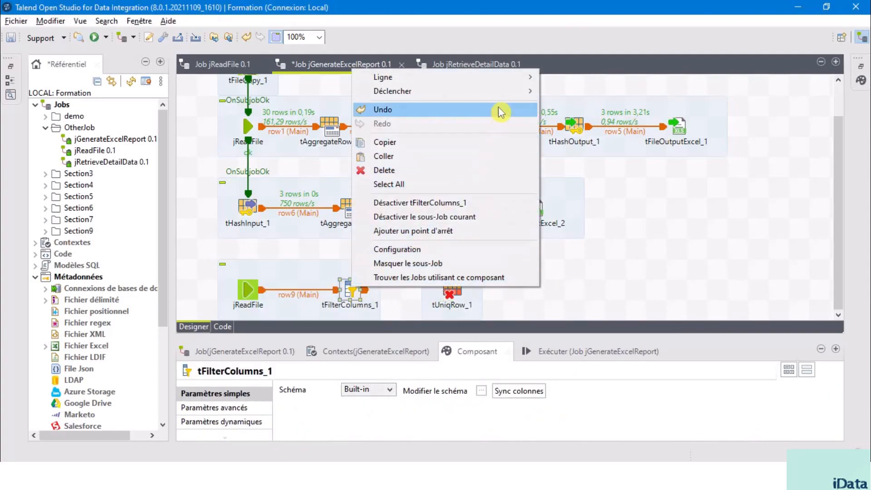
mouse_move(515, 83)
left_click(574, 78)
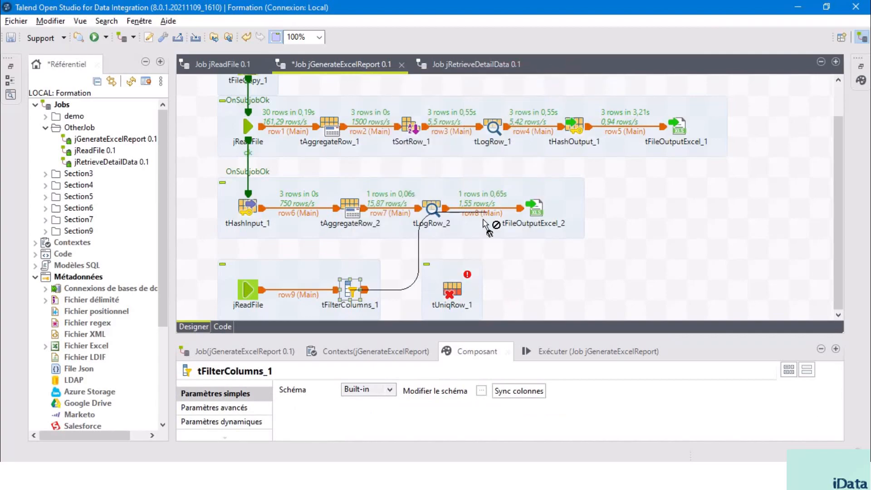
left_click(449, 300)
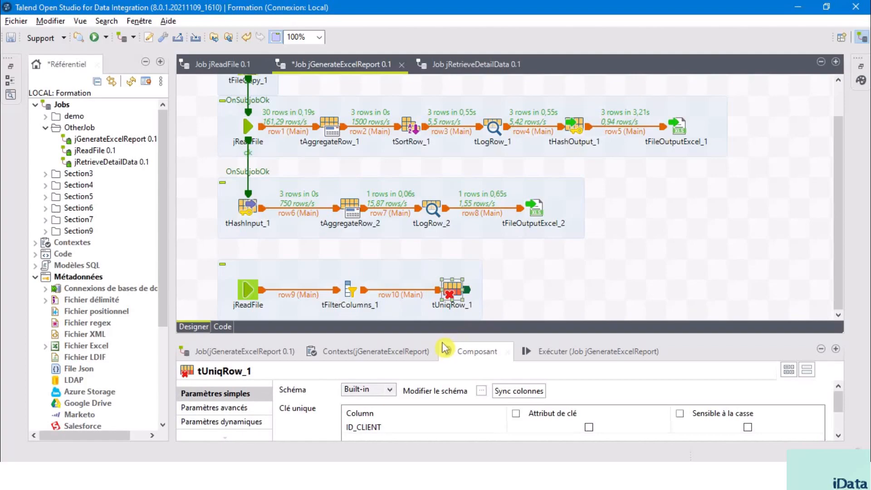
Set ID_CLIENT as the unique key attribute of tUniqRow_1, then review and accept its schema.
left_click_drag(441, 335, 455, 206)
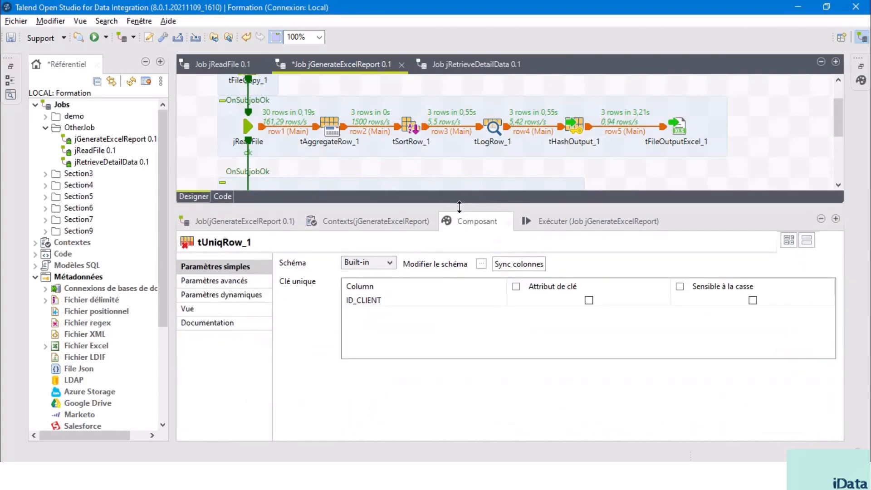
left_click(589, 300)
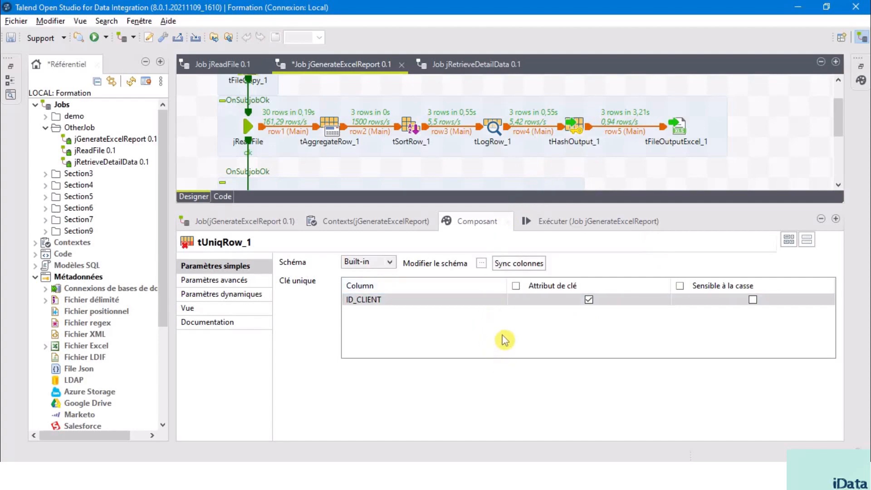
left_click(481, 264)
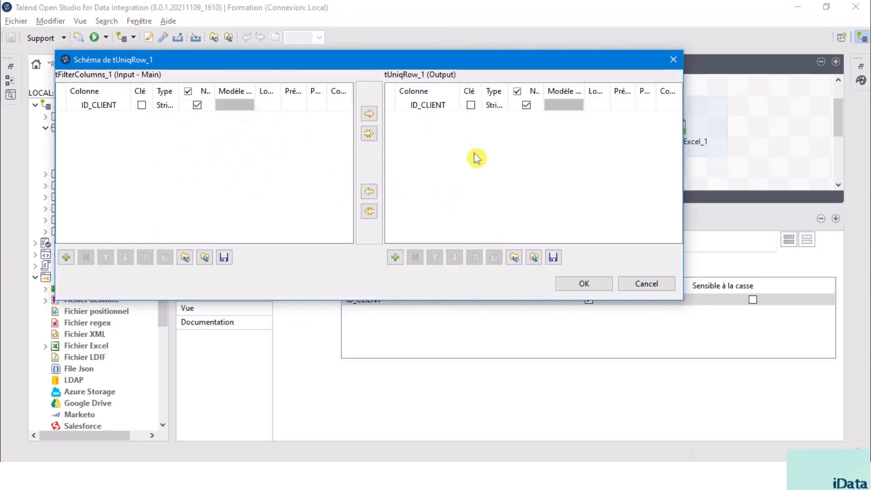
left_click(585, 284)
Add a tFlowToIterate component to the design, aligned after tUniqRow_1.
left_click_drag(465, 207, 472, 347)
left_click(540, 296)
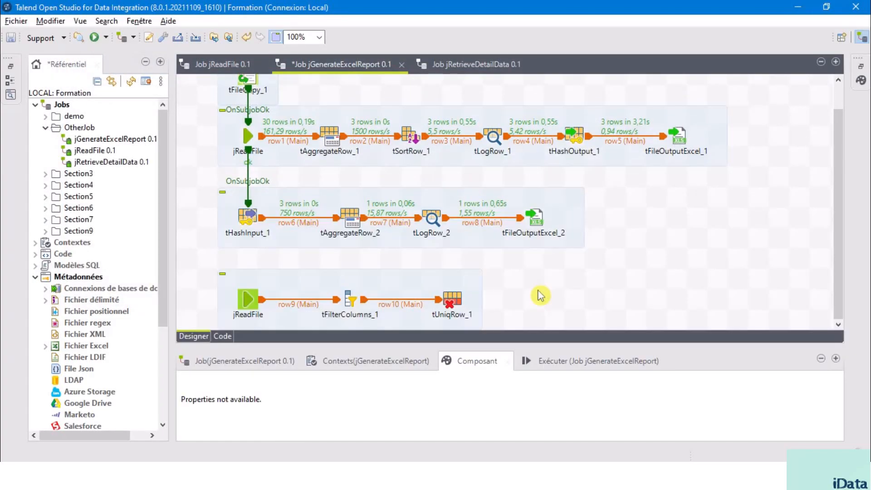
type("tflow")
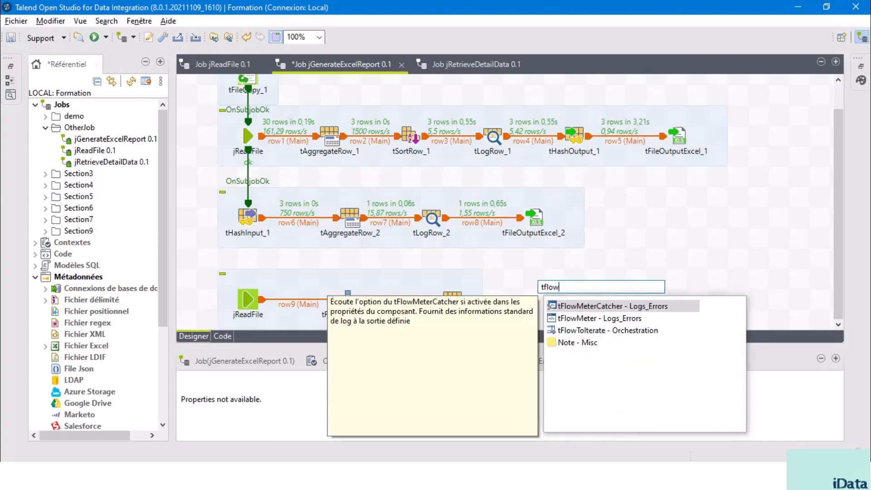
double_click(608, 330)
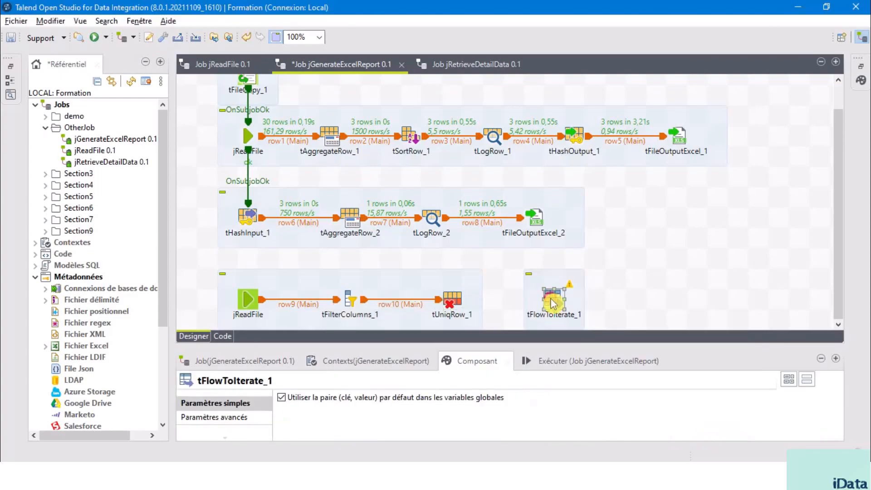
Connect the Uniques output of tUniqRow_1 to tFlowToIterate_1.
left_click(455, 303)
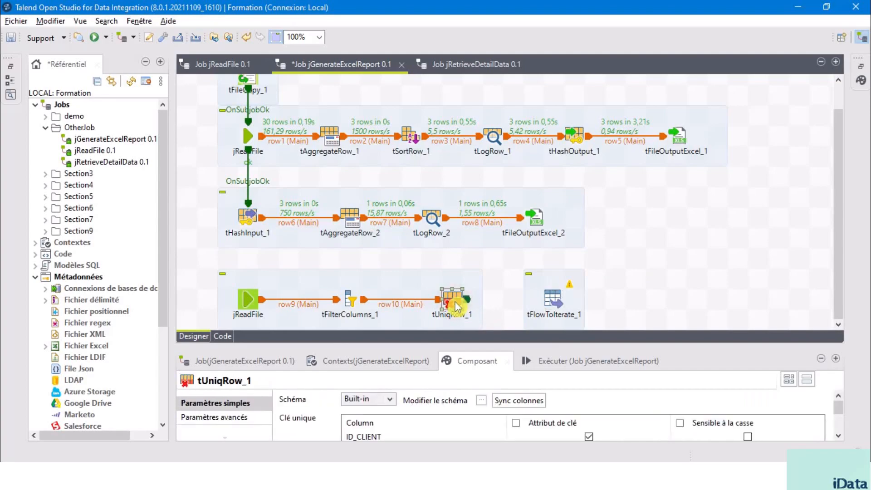
right_click(456, 306)
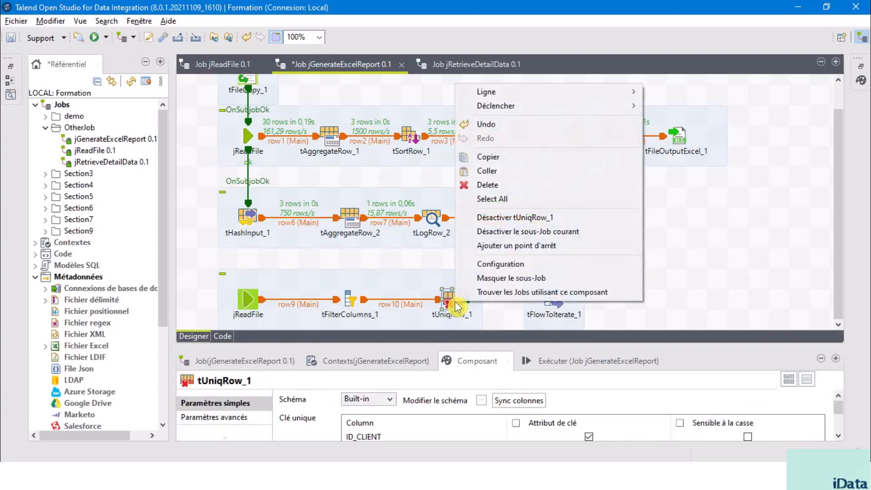
left_click(625, 91)
left_click(674, 92)
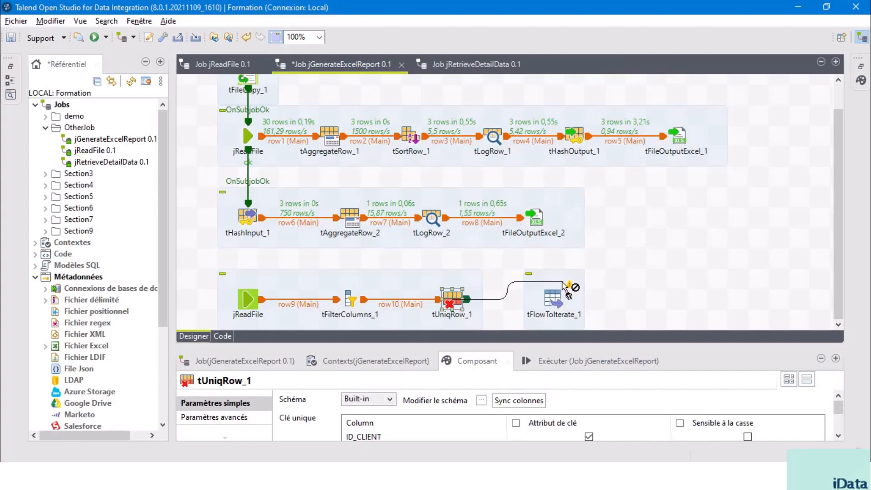
left_click(560, 304)
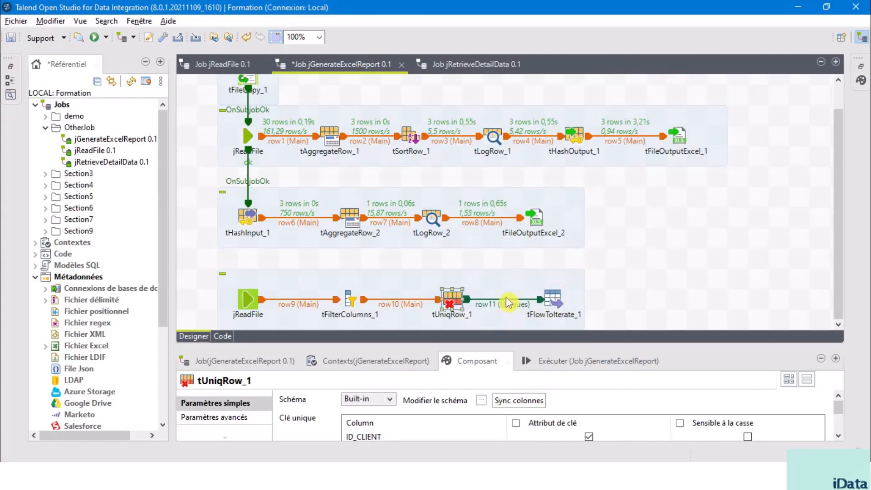
Add the jRetrieveDetailData job from the repository as a component after tFlowToIterate_1, and minimize the repository view.
left_click(648, 299)
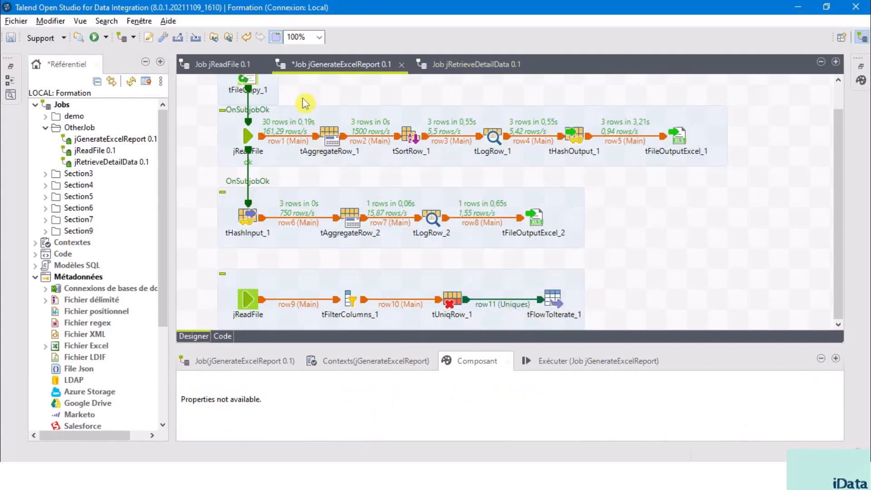
left_click(107, 164)
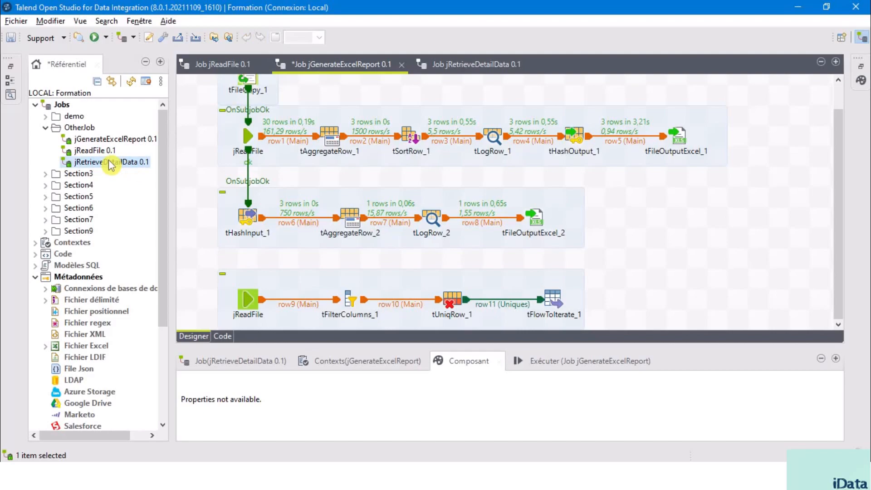
left_click_drag(109, 166, 684, 300)
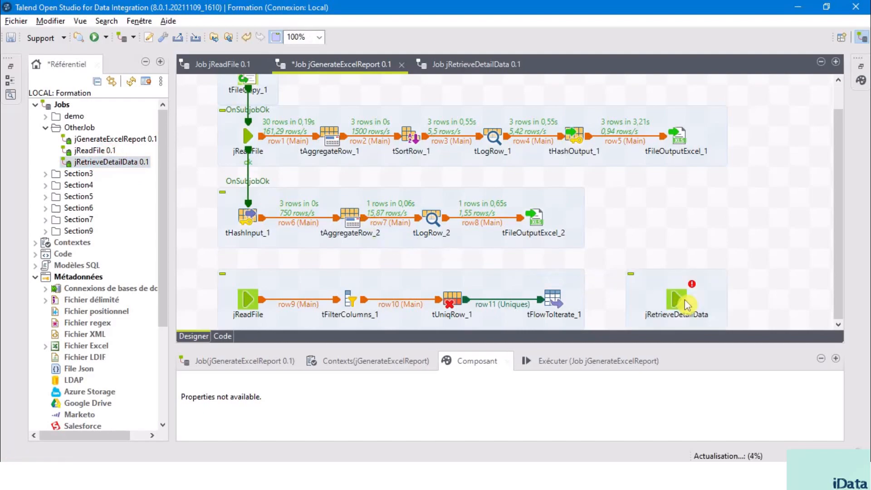
left_click(145, 64)
left_click(402, 303)
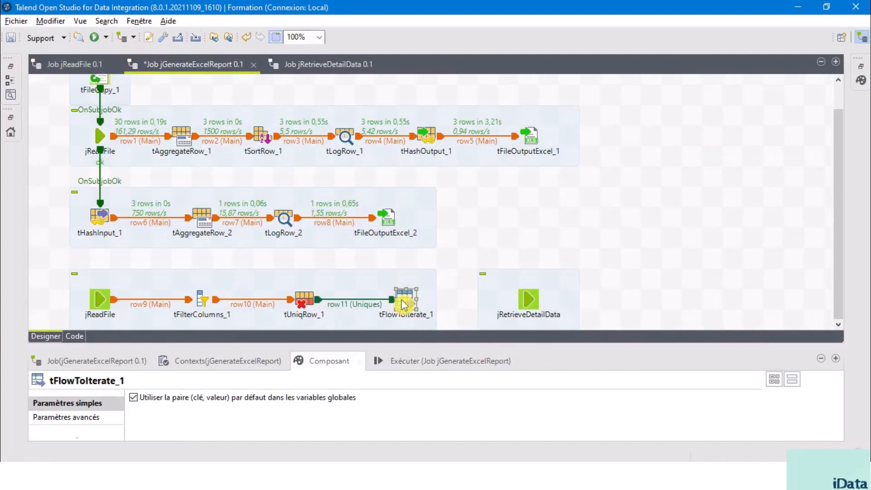
right_click(403, 302)
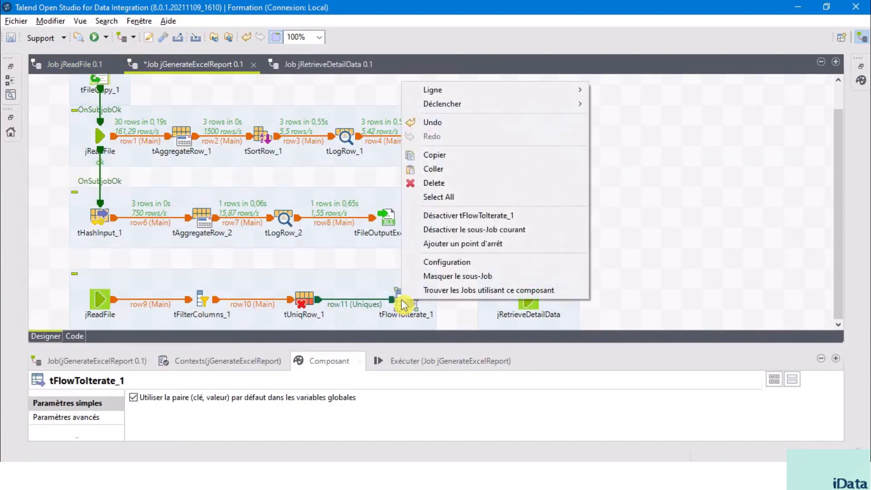
left_click(456, 314)
left_click(405, 300)
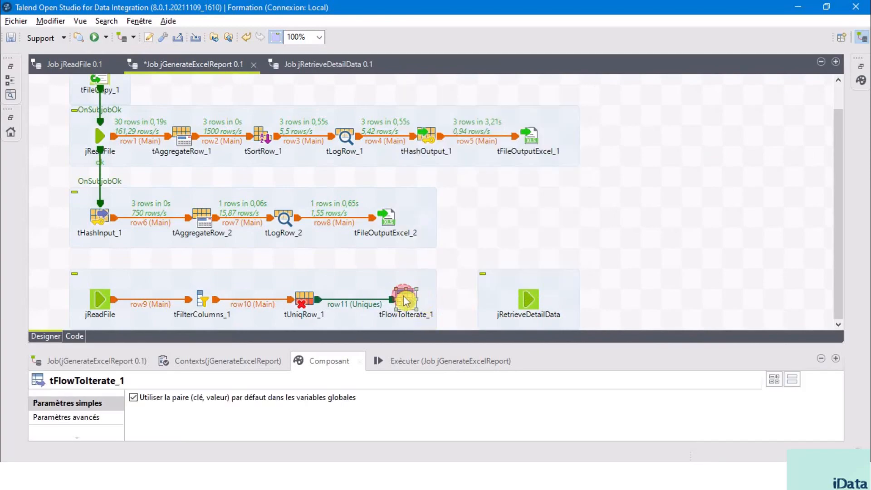
left_click(526, 315)
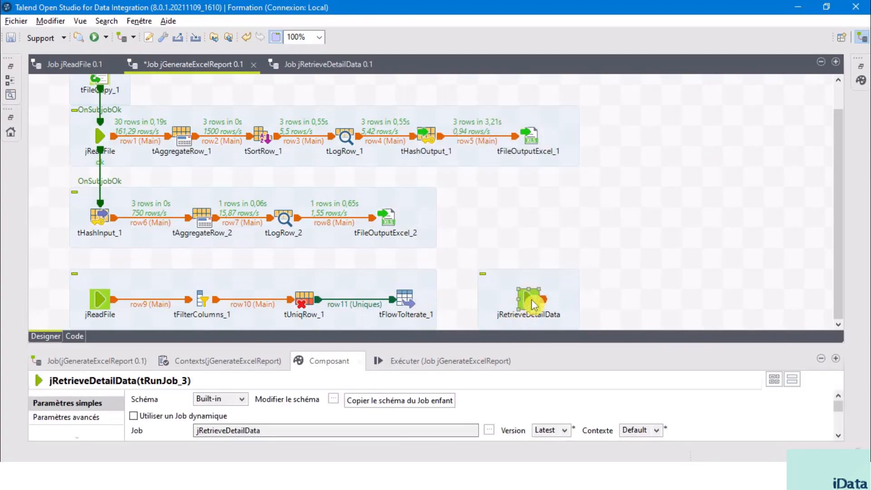
Connect tFlowToIterate_1 to the jRetrieveDetailData component with an Iterate link.
left_click(411, 299)
right_click(411, 299)
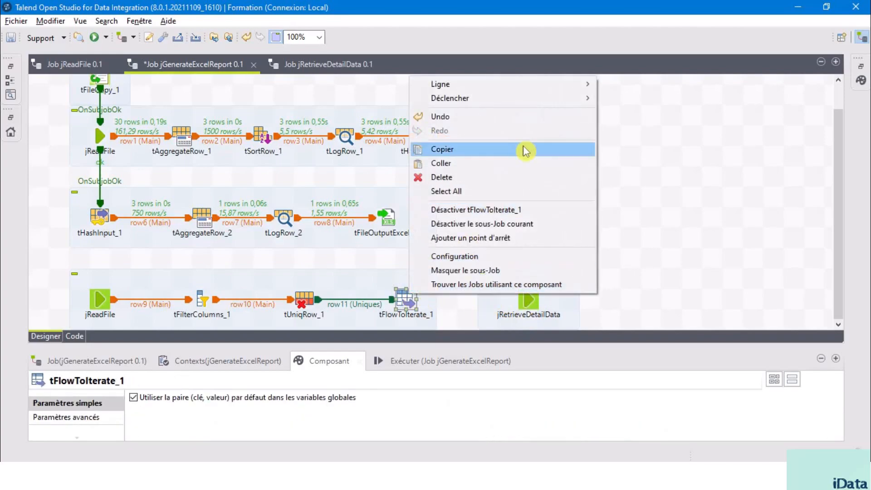
left_click(566, 87)
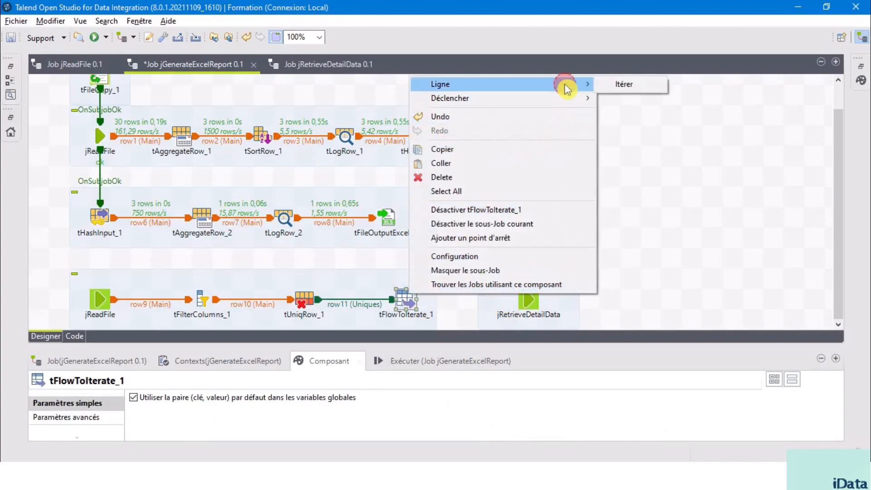
left_click(619, 88)
left_click(529, 301)
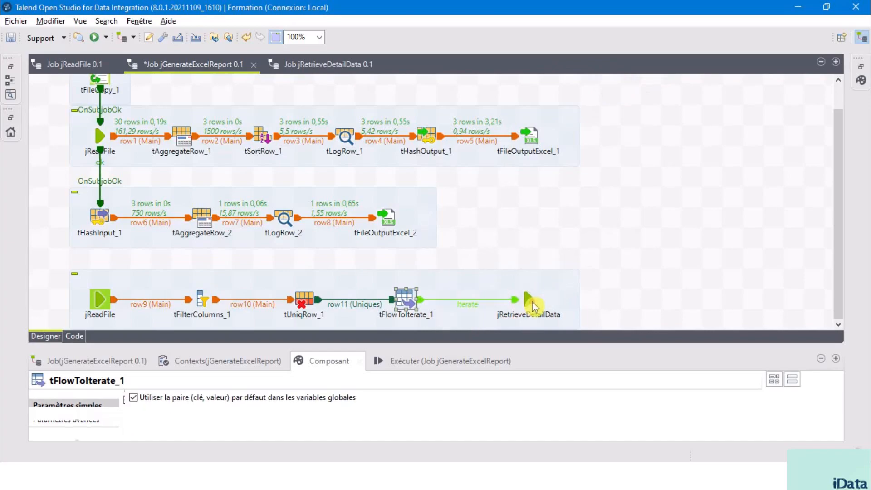
Enable transmitting the complete context (Transmettre le contexte complet) for the jRetrieveDetailData component.
left_click(531, 304)
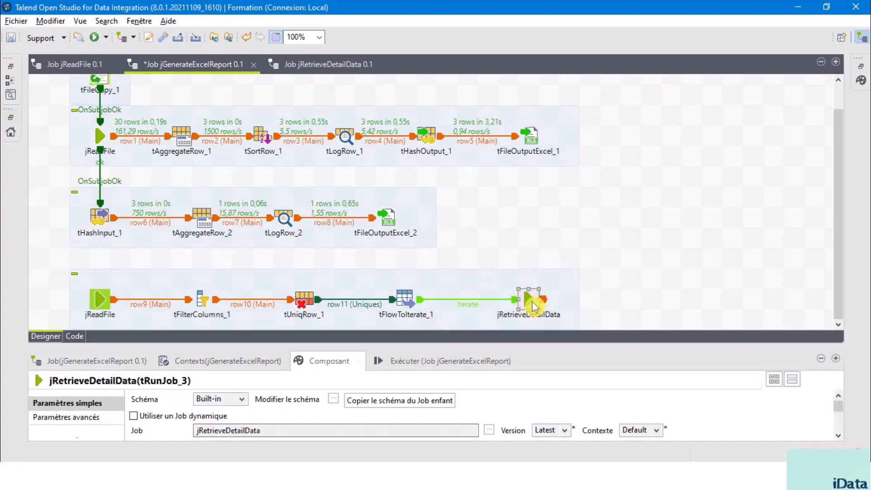
left_click(404, 300)
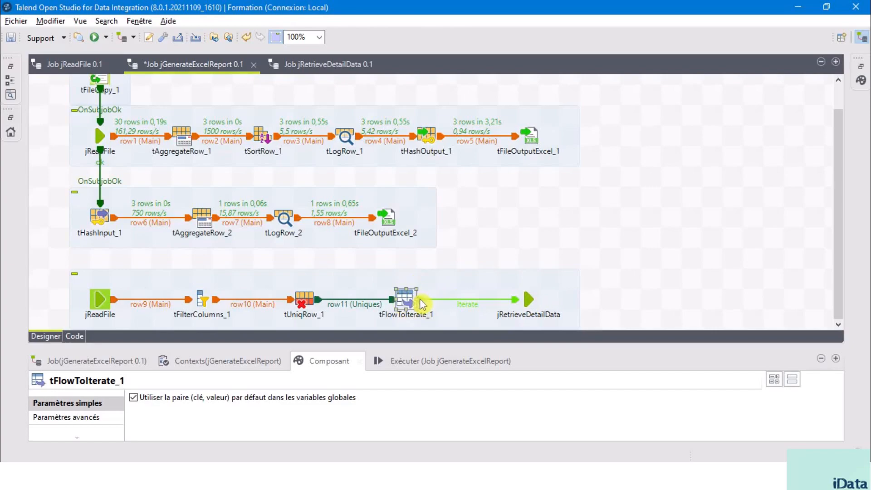
left_click(527, 301)
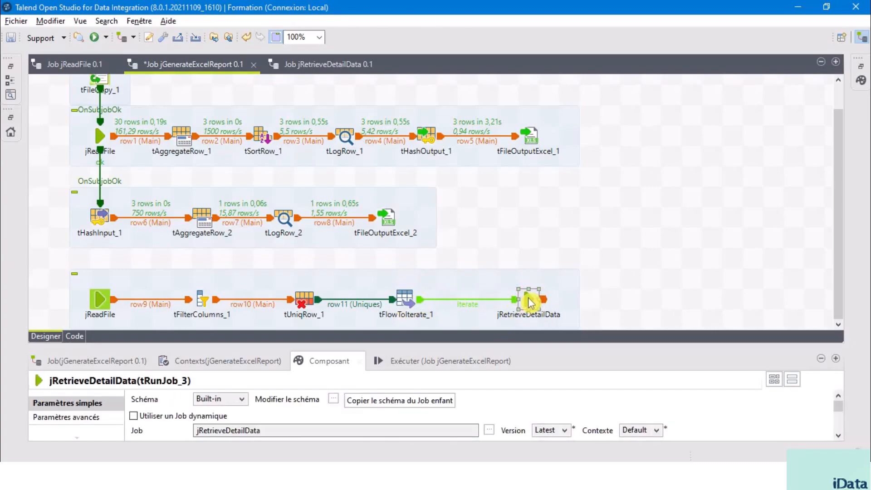
left_click_drag(471, 349, 505, 185)
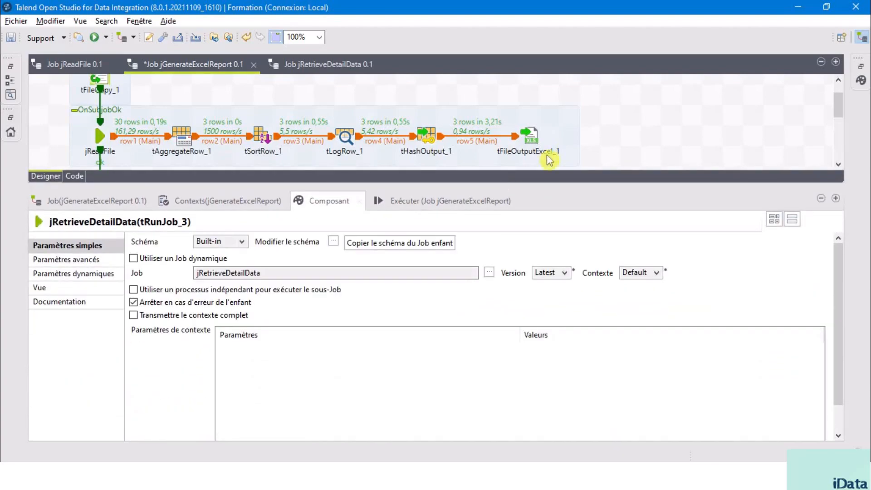
scroll(573, 146, "down", 5)
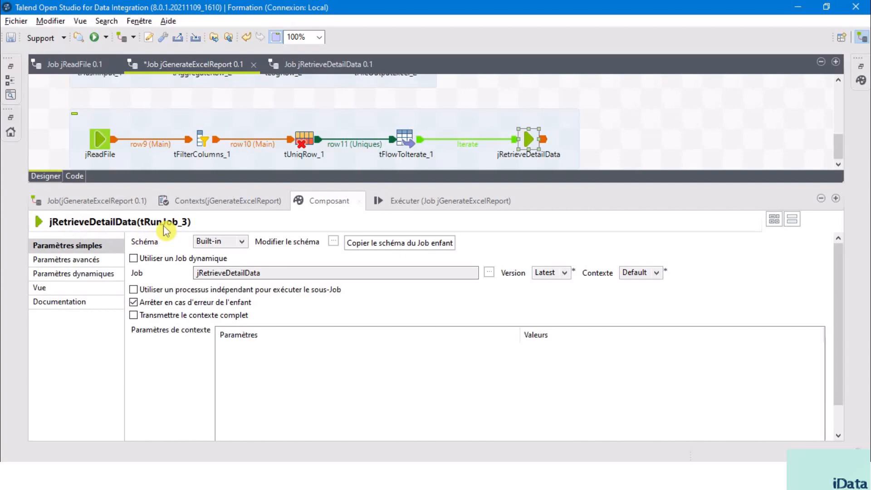
left_click(574, 263)
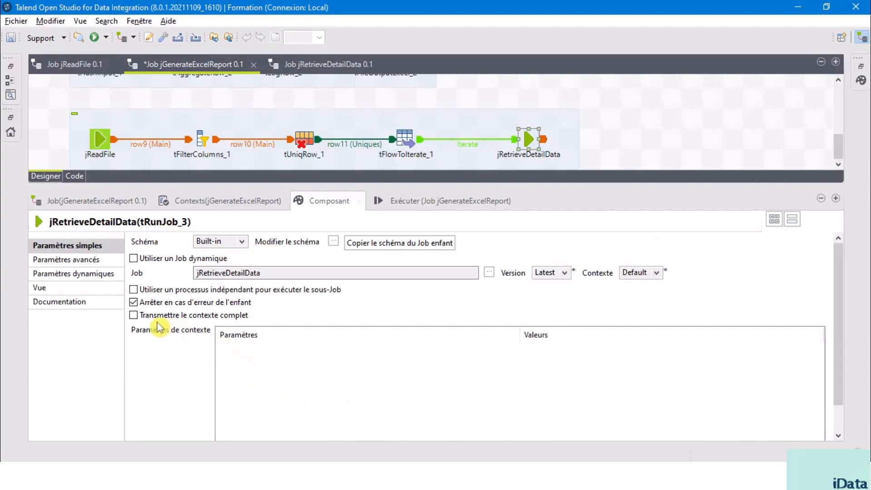
left_click(134, 316)
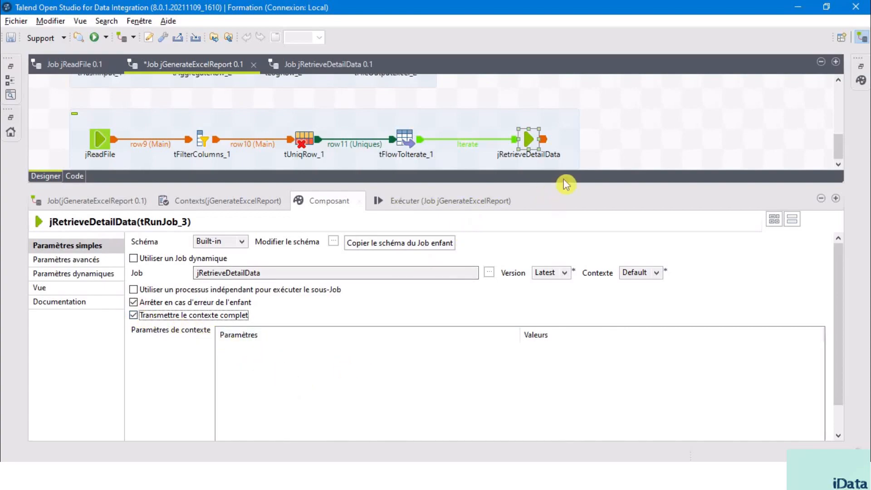
Check the context variables defined in the jRetrieveDetailData job, and return to the component's settings in jGenerateExcelReport.
left_click(322, 66)
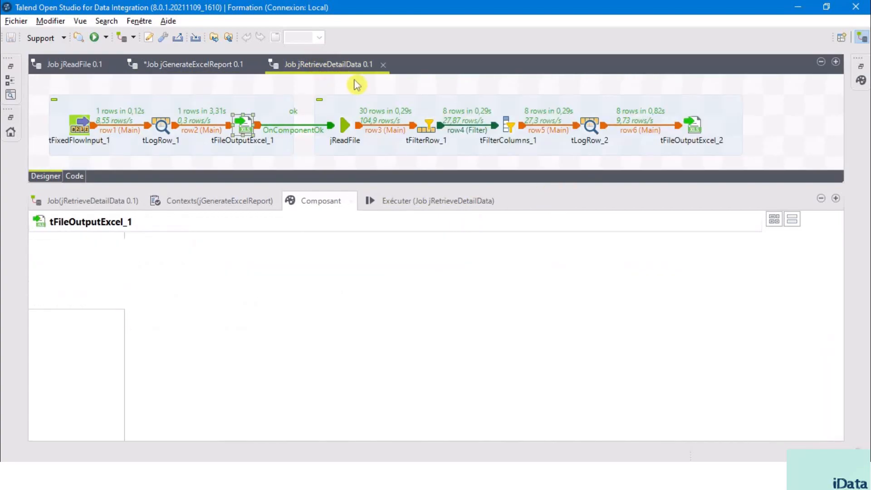
left_click(241, 203)
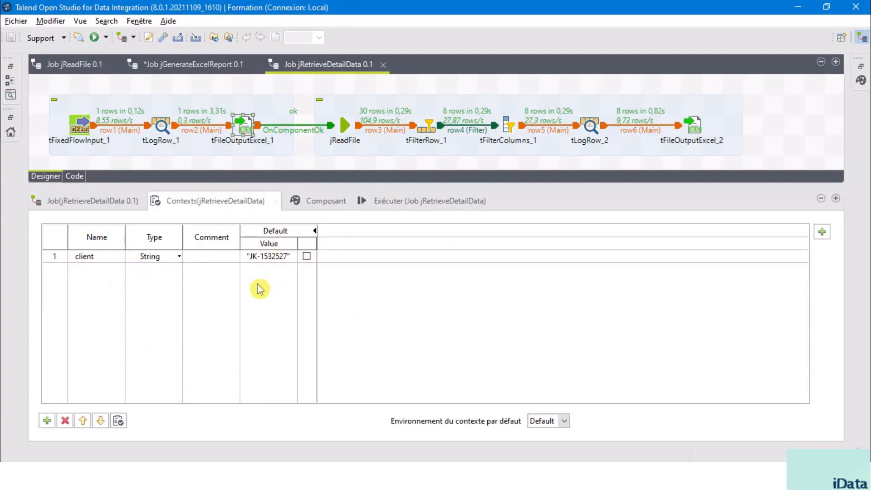
left_click(177, 68)
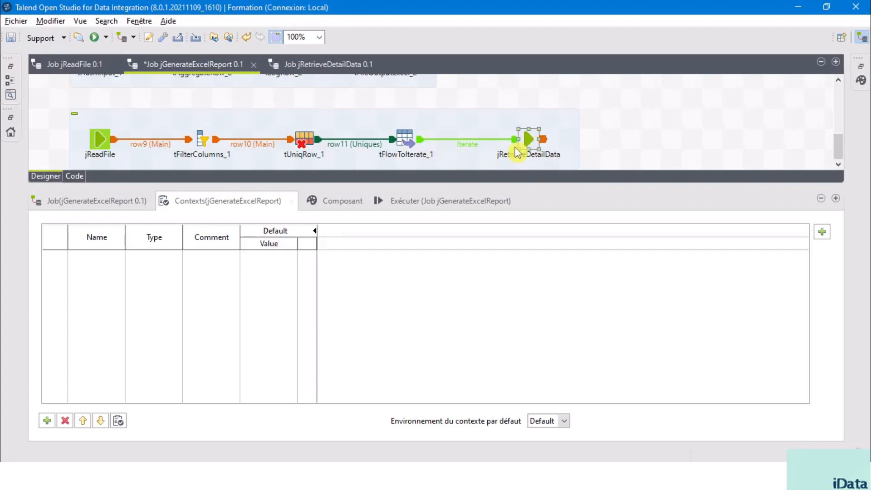
left_click(335, 201)
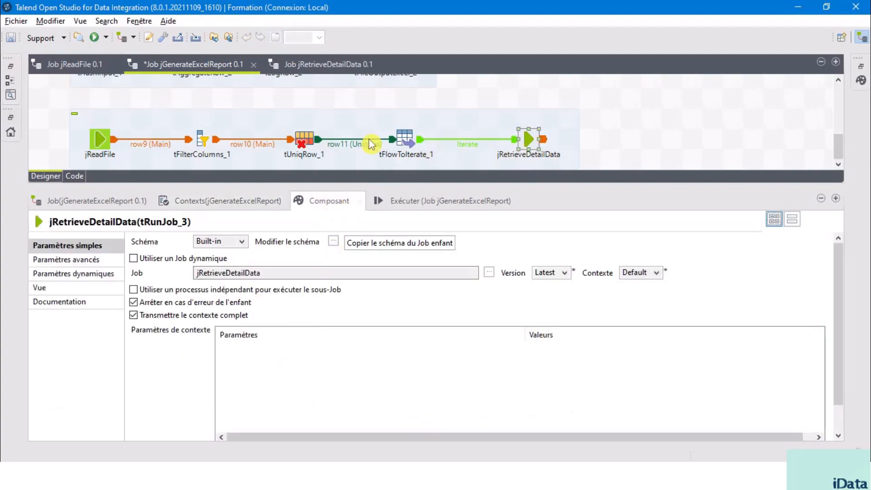
left_click(532, 139)
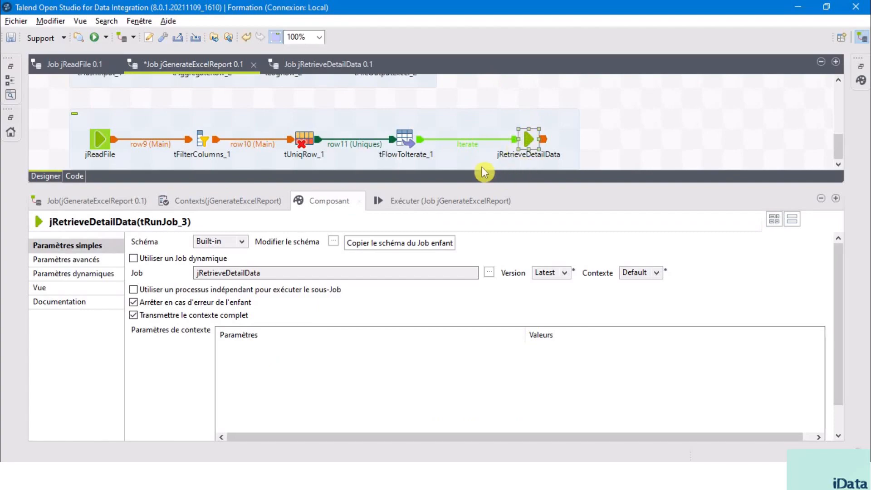
Add a context parameter row to the jRetrieveDetailData component and choose client as its parameter.
left_click_drag(489, 184, 506, 146)
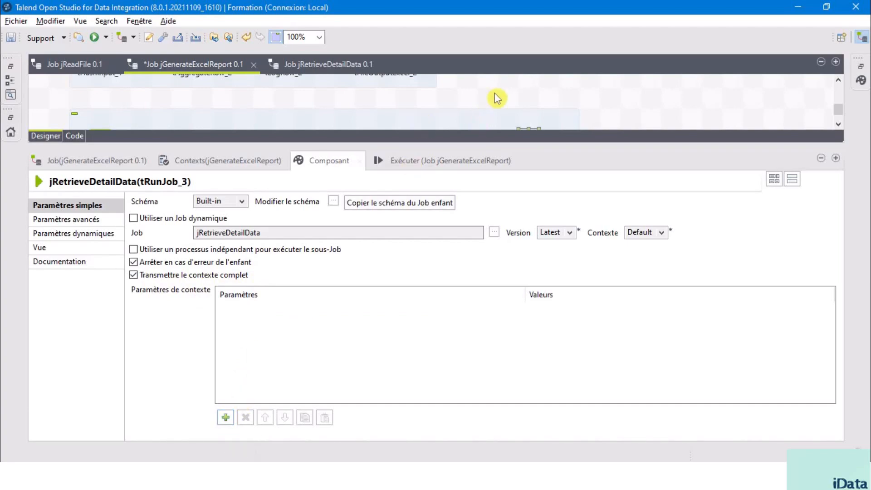
scroll(497, 97, "up", 2)
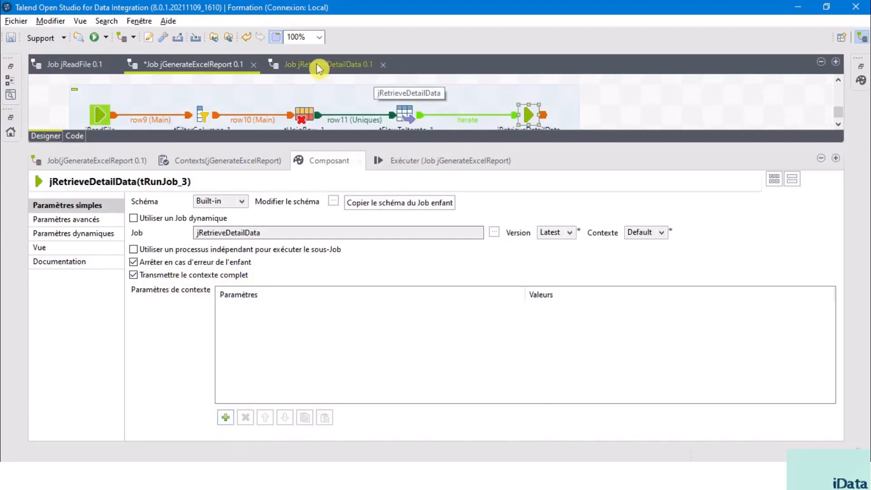
left_click(225, 418)
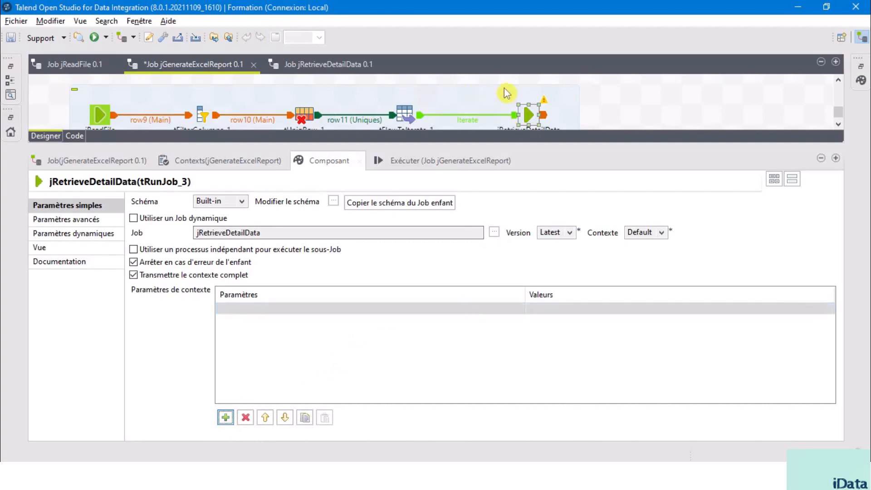
left_click(460, 307)
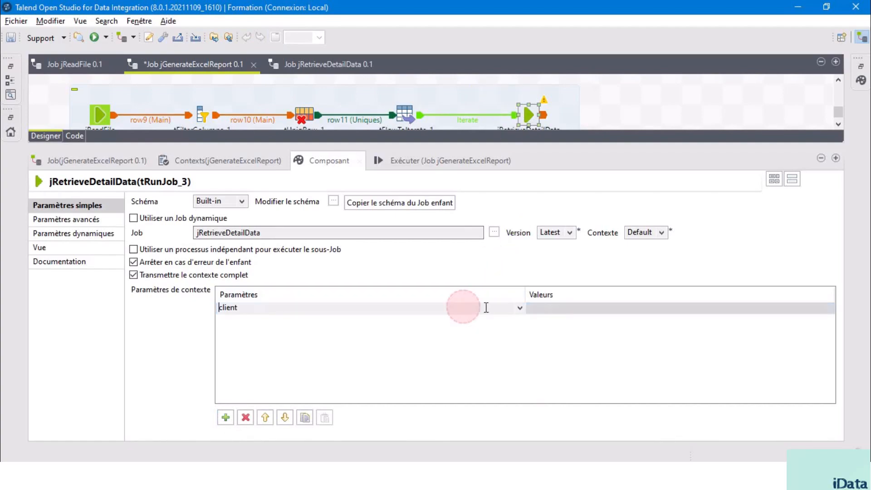
left_click(520, 310)
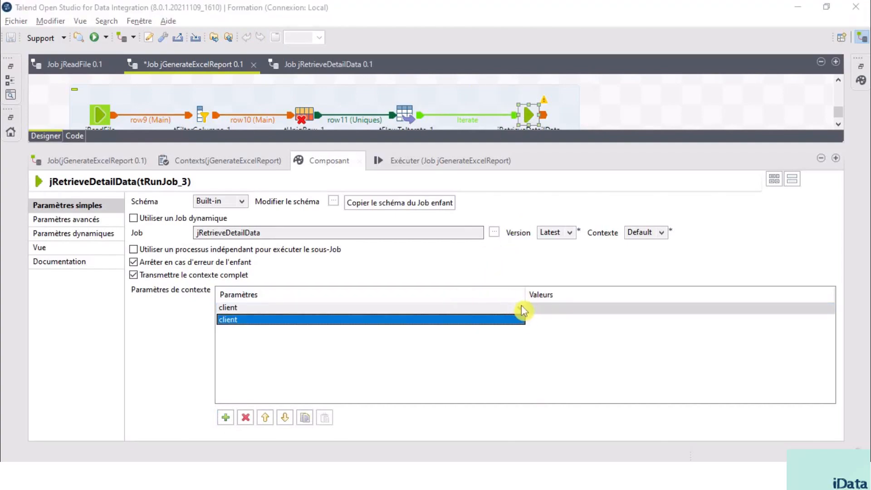
left_click(475, 320)
Set the value of the client context parameter to ((String)globalMap.get("row11.ID_CLIENT")).
left_click(558, 309)
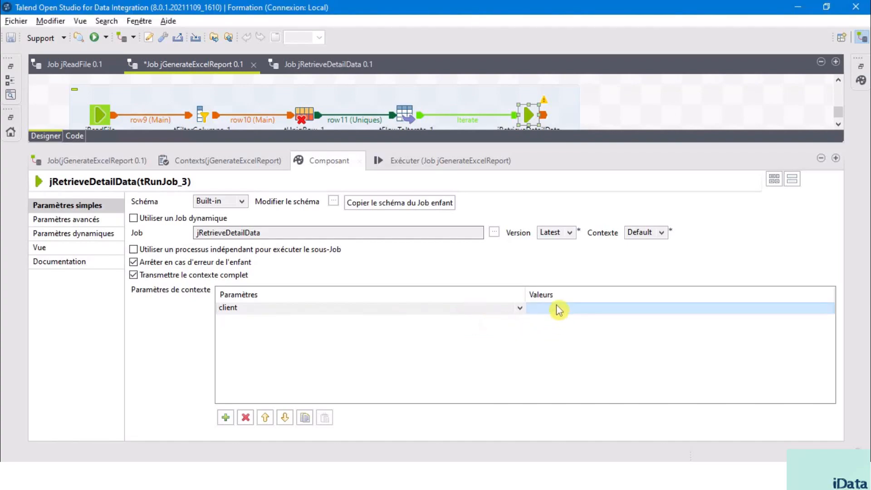
left_click(557, 307)
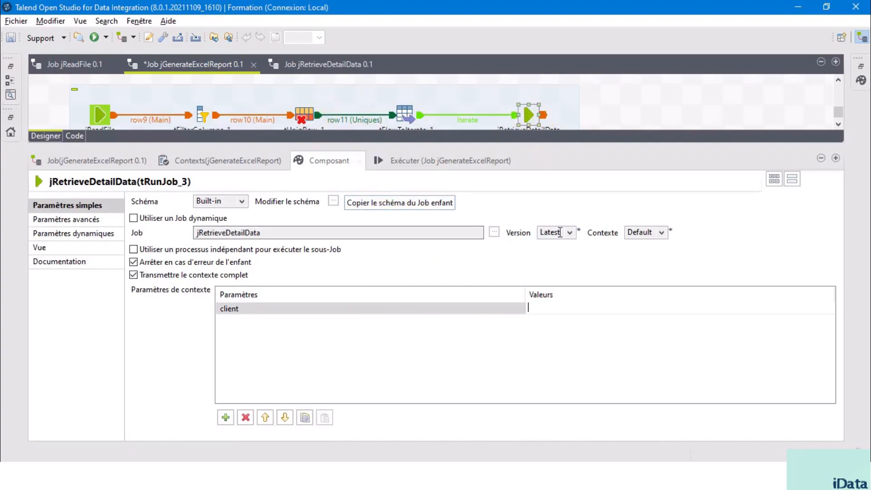
left_click(542, 307)
type("((String)globalMap.get(\"row11.ID_CLIENT\"))")
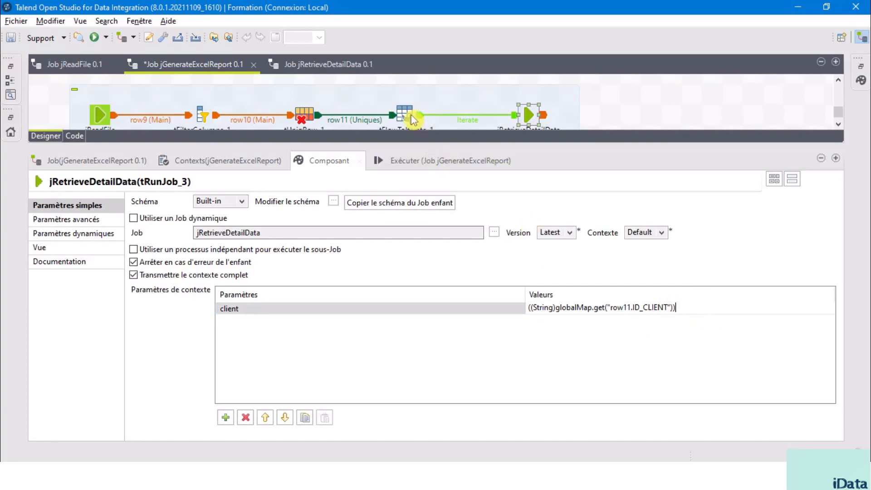
Review the tFlowToIterate_1 settings, the tUniqRow_1 key and schema, and the client parameter passed to jRetrieveDetailData.
left_click(412, 133)
left_click_drag(411, 144, 412, 158)
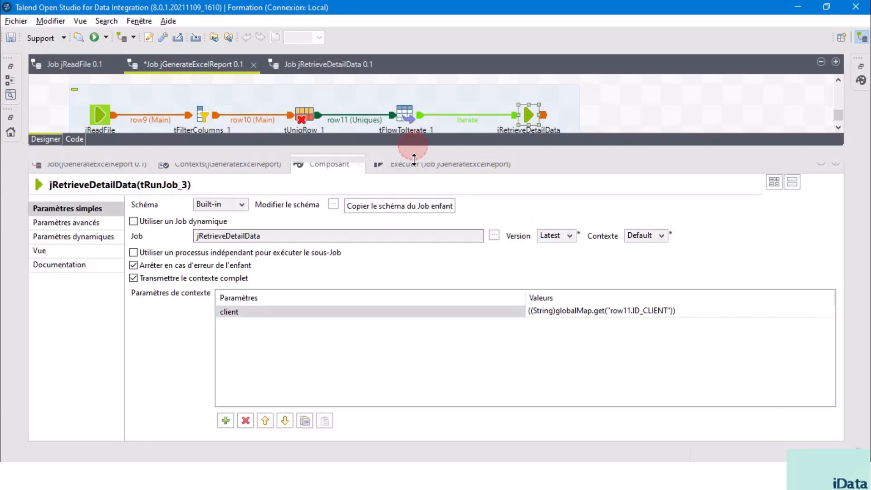
left_click(406, 114)
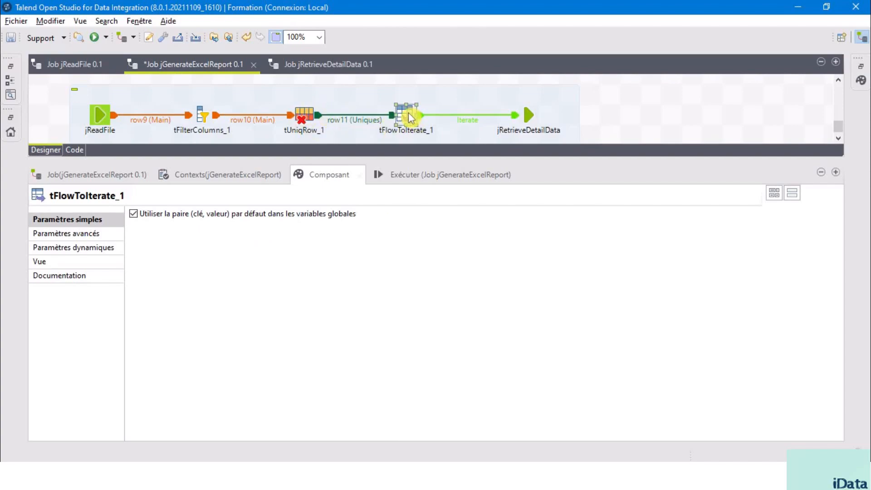
left_click(529, 115)
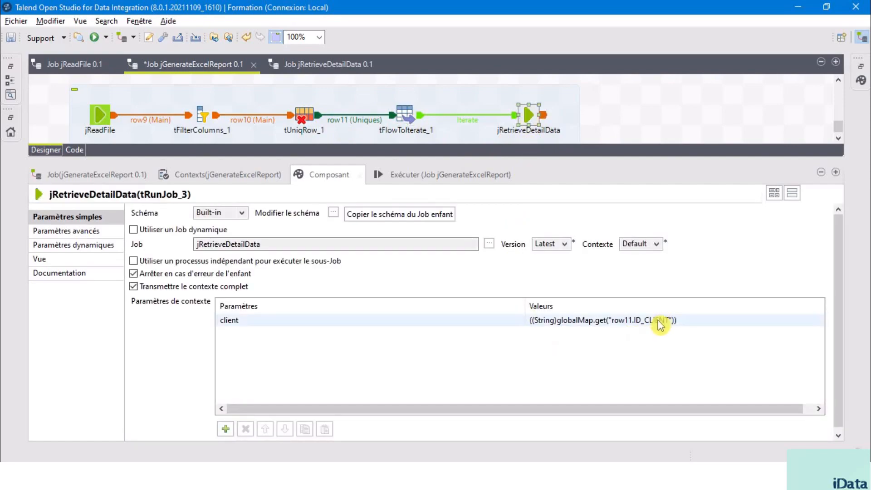
left_click(300, 113)
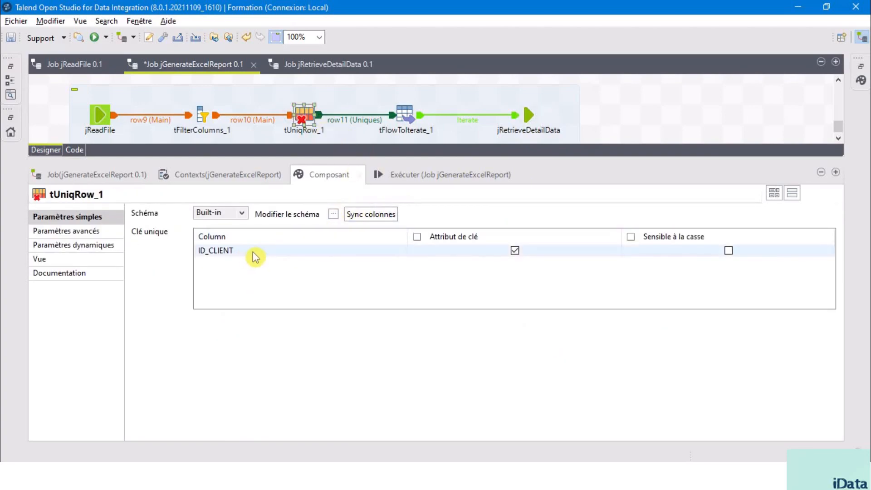
left_click(333, 214)
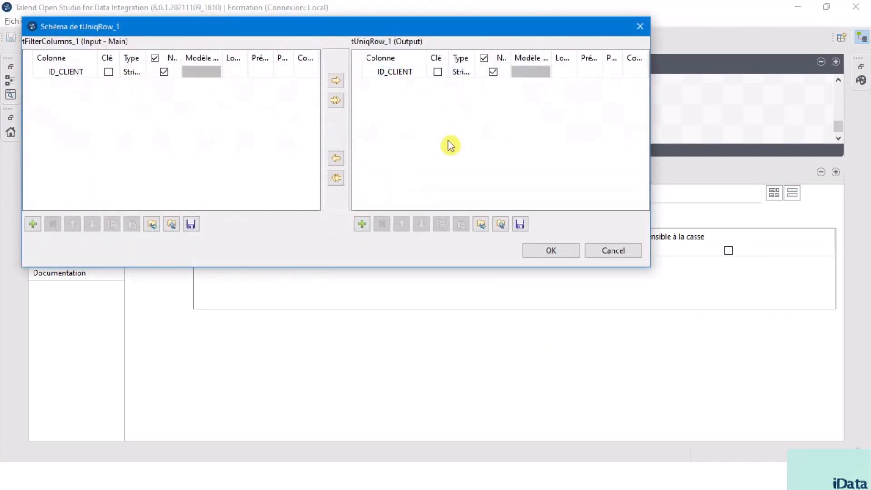
left_click(620, 255)
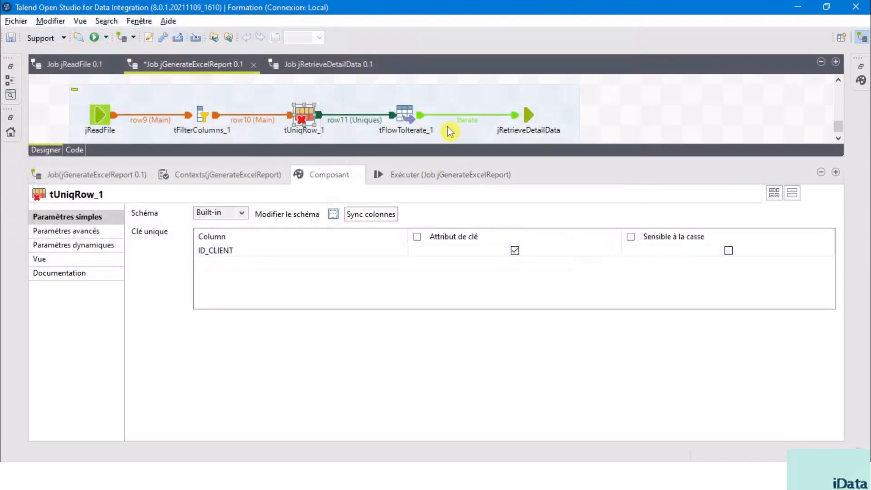
left_click(412, 114)
left_click(530, 117)
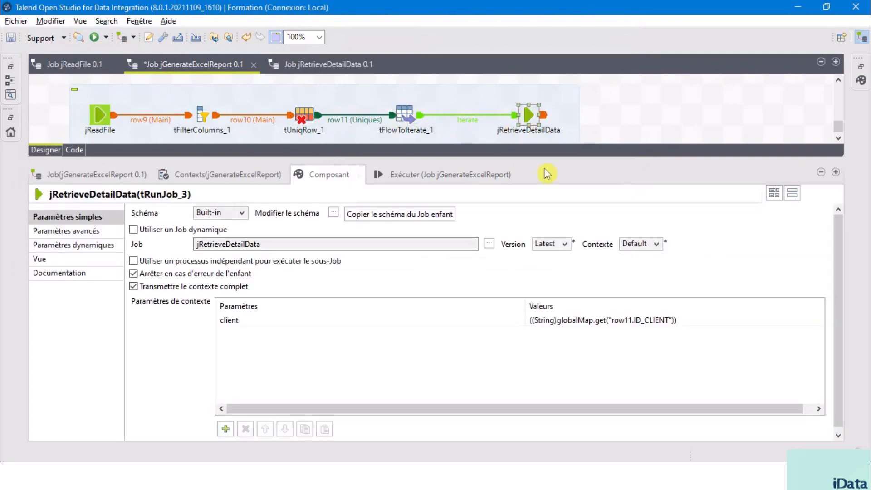
left_click(602, 324)
left_click(403, 119)
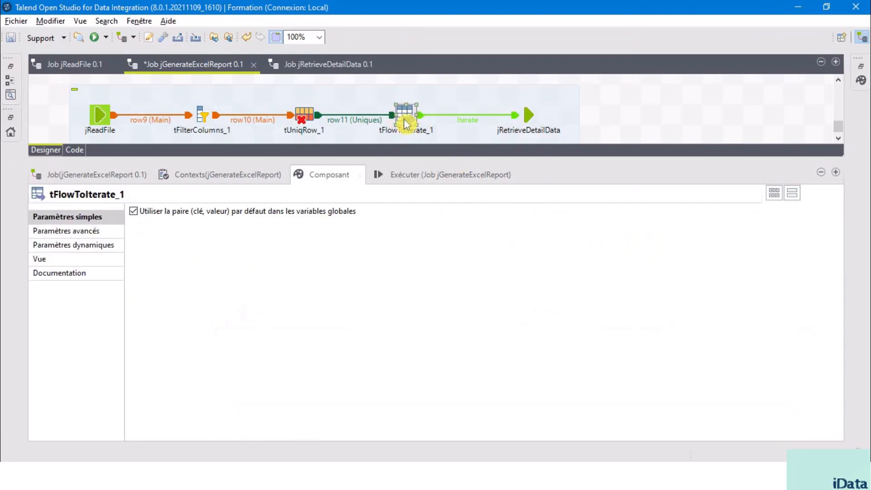
left_click(534, 120)
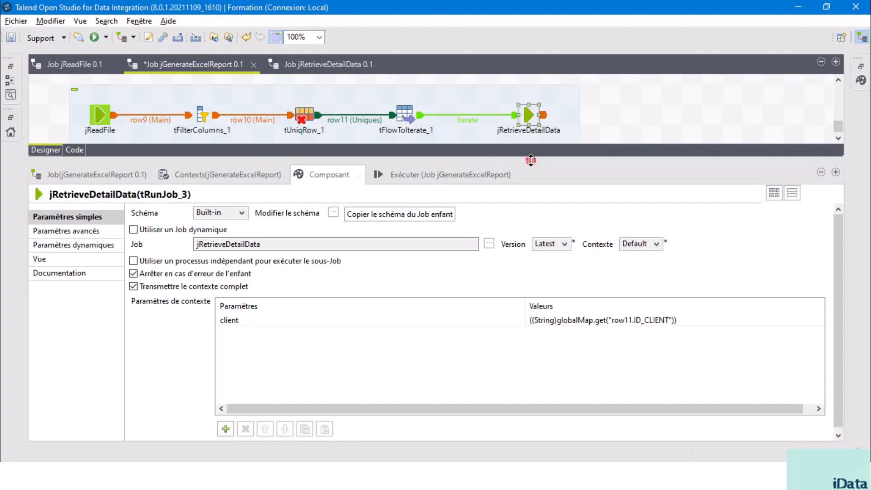
Link tHashInput_1 to the jReadFile component of the client iteration subjob with an On Subjob Ok trigger.
left_click_drag(531, 160, 524, 354)
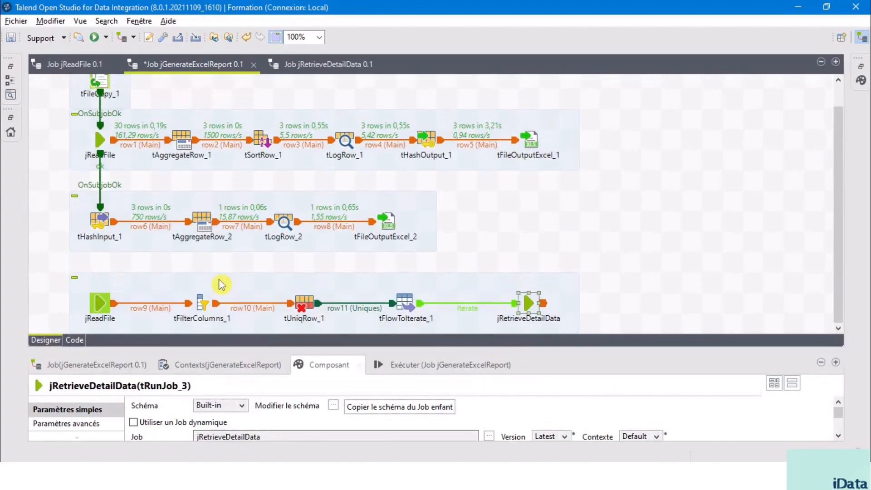
left_click(107, 230)
right_click(100, 226)
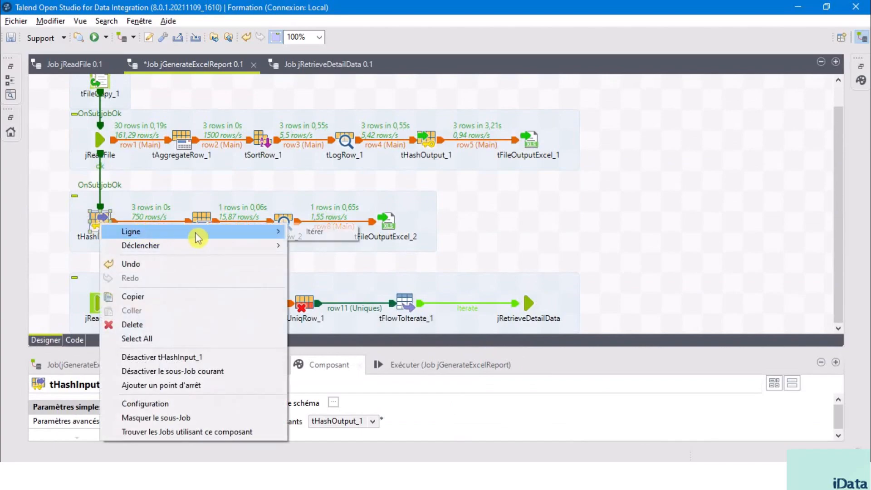
mouse_move(243, 245)
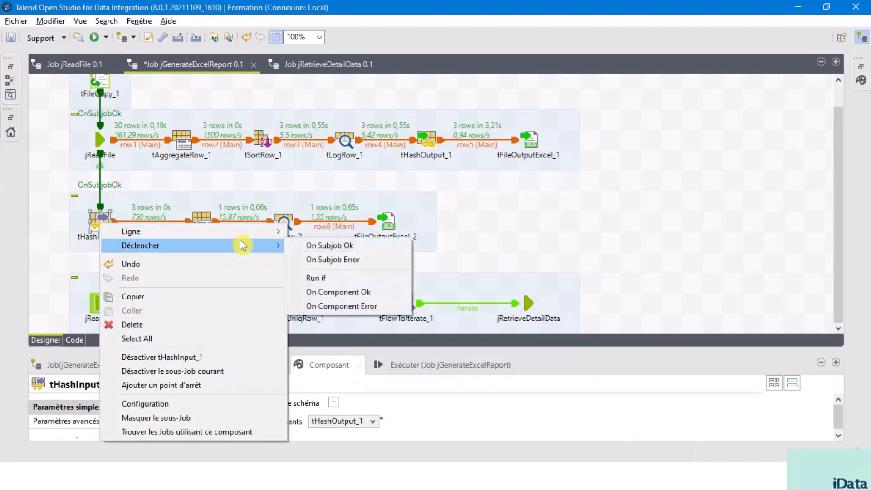
left_click(358, 247)
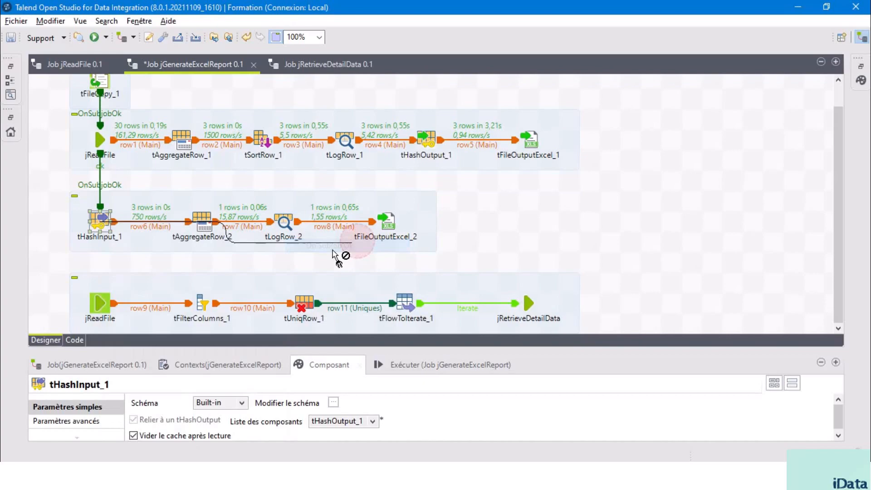
left_click(99, 307)
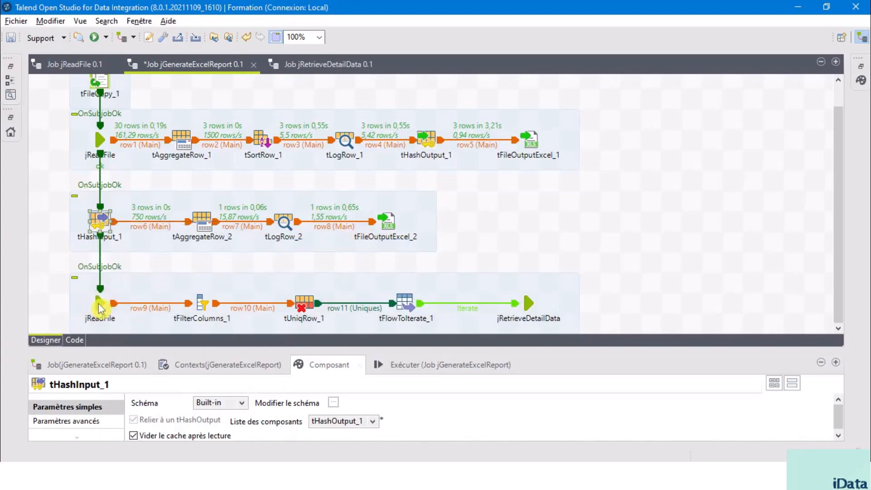
left_click(100, 309)
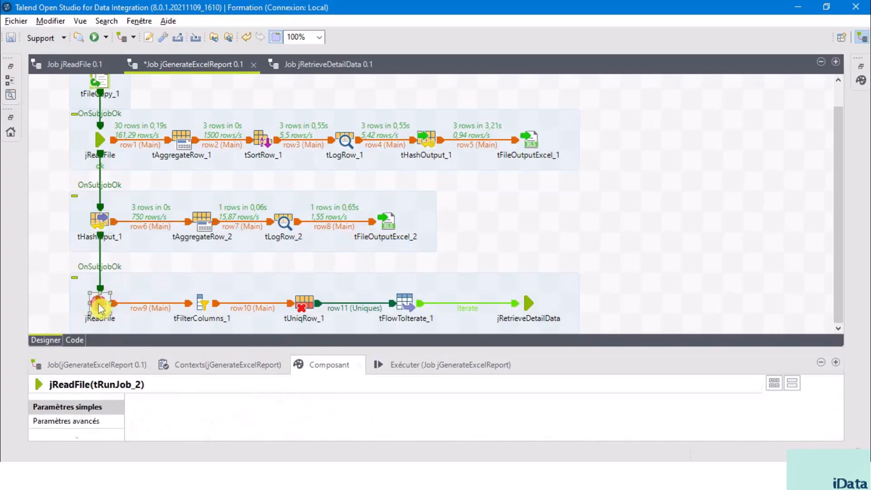
Run the jGenerateExcelReport job.
left_click(342, 202)
left_click(414, 365)
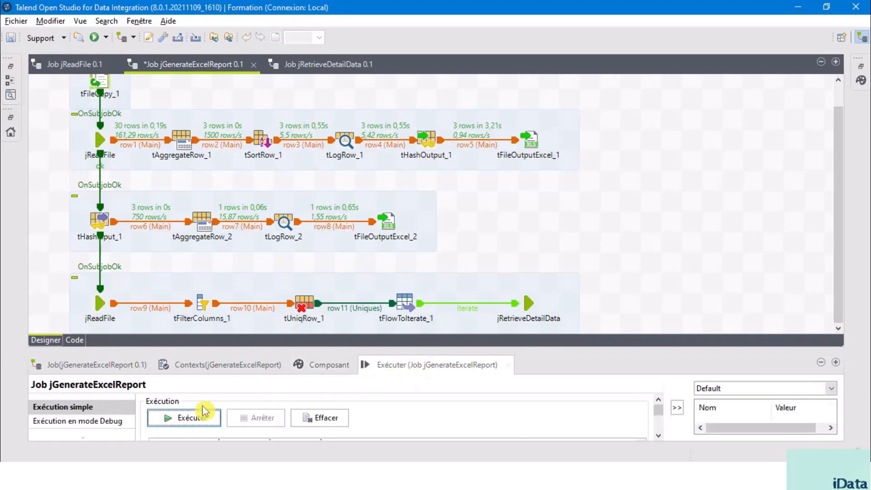
left_click(202, 412)
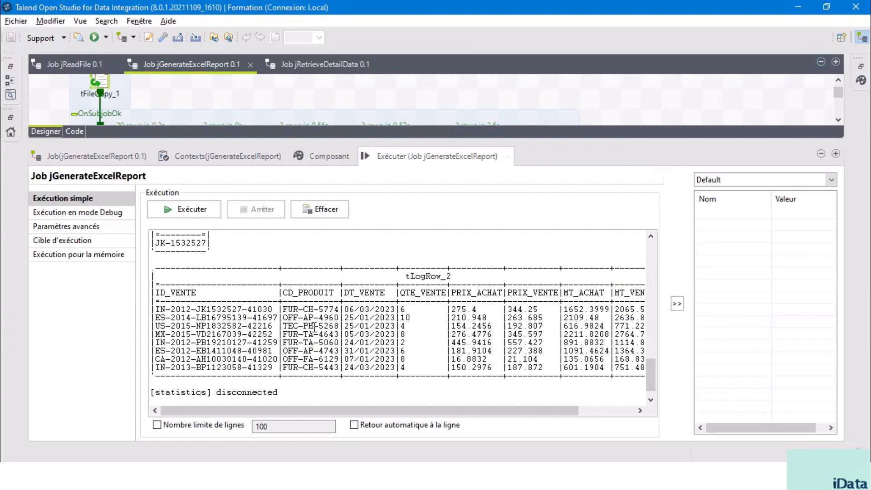
Open VENTE_PAR_CLIENT.xlsx in Excel and review the purchase, sales and profit amounts per client on the MONTANT_GLOBAL_PAR_CLIENT sheet.
double_click(231, 192)
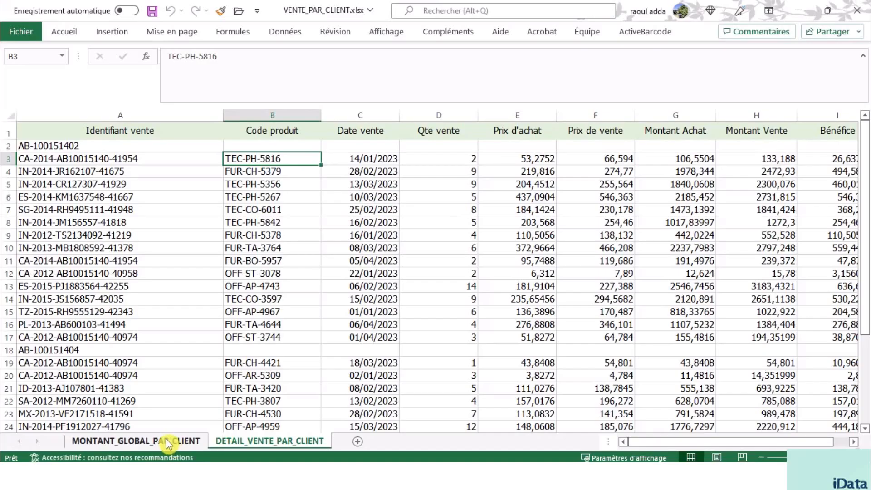
left_click(166, 441)
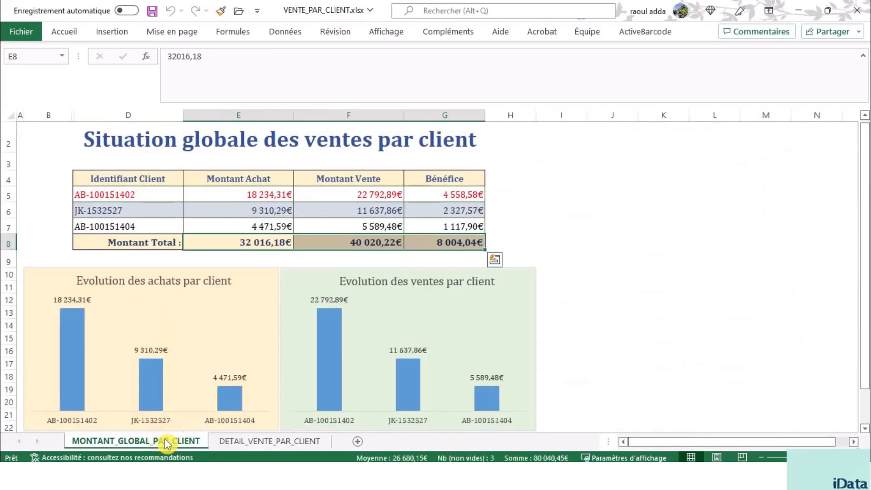
left_click(630, 215)
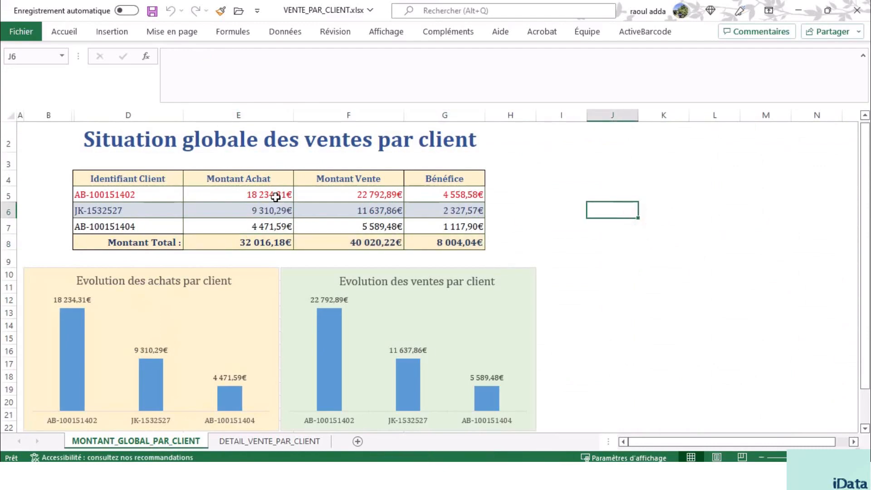
left_click_drag(209, 195, 434, 243)
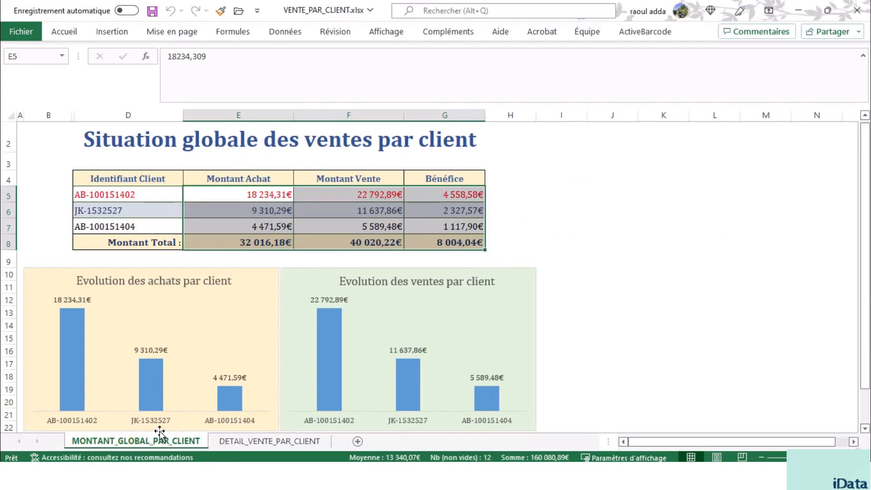
Examine each client's identifier row and the sales rows listed beneath it on the DETAIL_VENTE_PAR_CLIENT sheet.
left_click(265, 442)
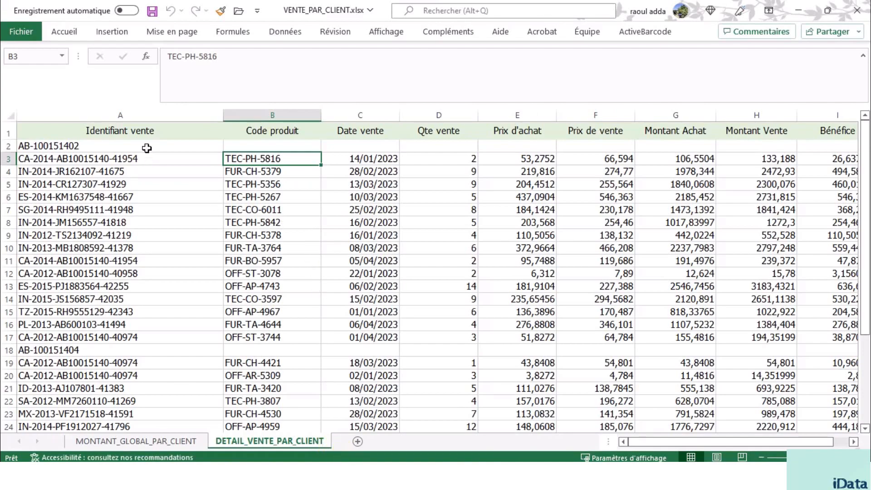
left_click(116, 142)
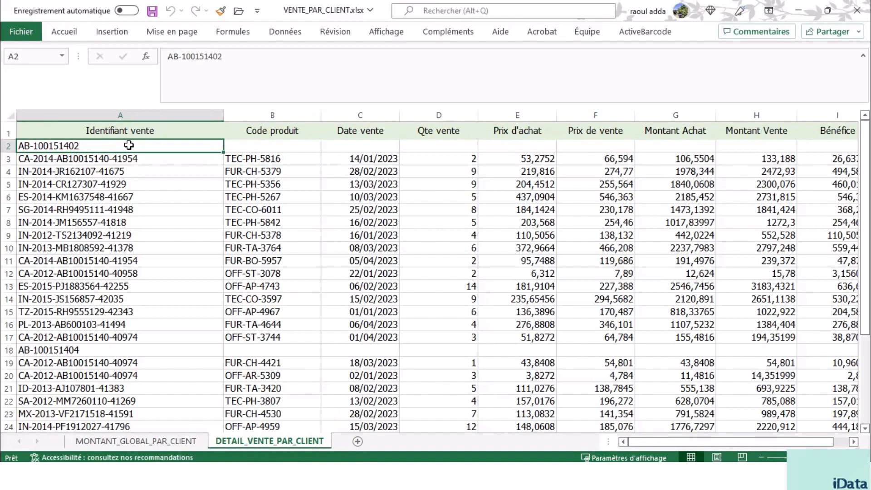
left_click_drag(121, 163, 124, 338)
left_click(111, 350)
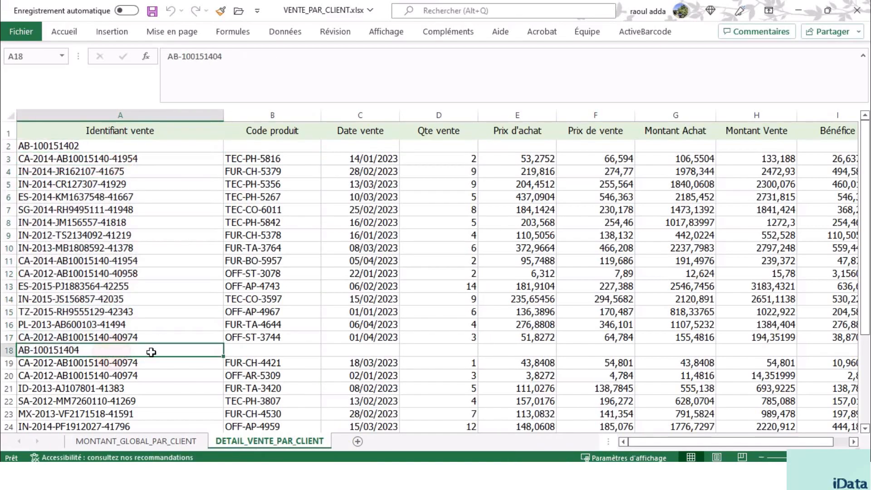
scroll(157, 352, "down", 2)
scroll(163, 349, "down", 4)
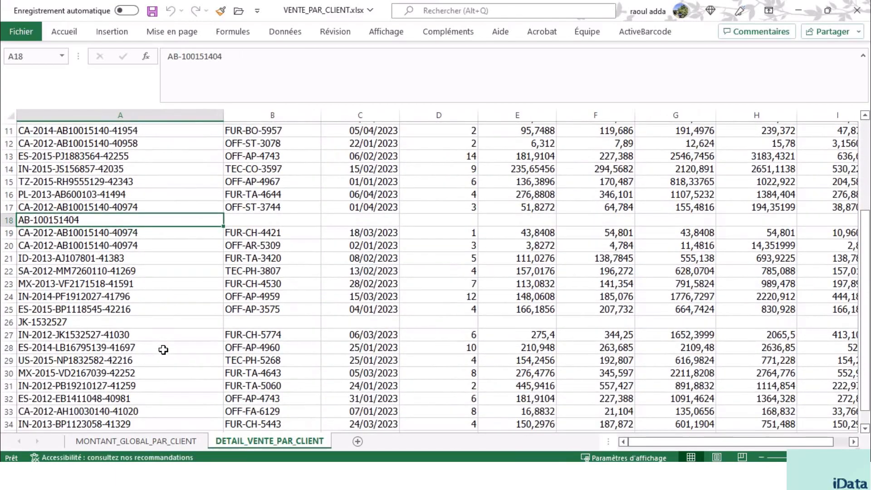
left_click(78, 218)
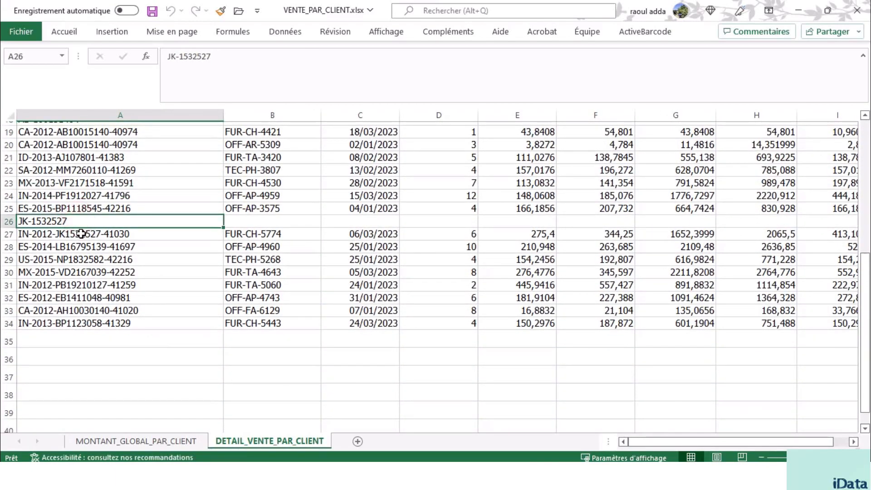
left_click(78, 233)
key("ctrl+shift+Down")
scroll(300, 236, "up", 4)
scroll(300, 235, "up", 3)
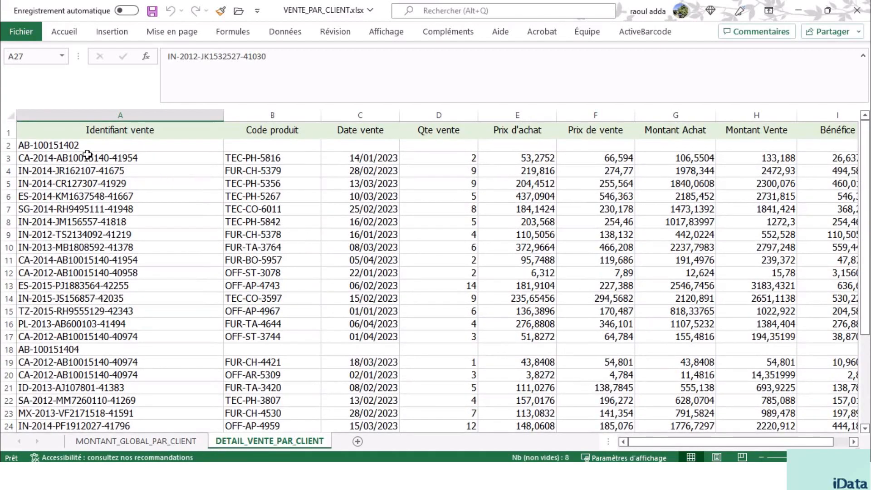
Check the full rows of the first client's identifier and sales details, down to the second client's identifier in row 18.
left_click(60, 147)
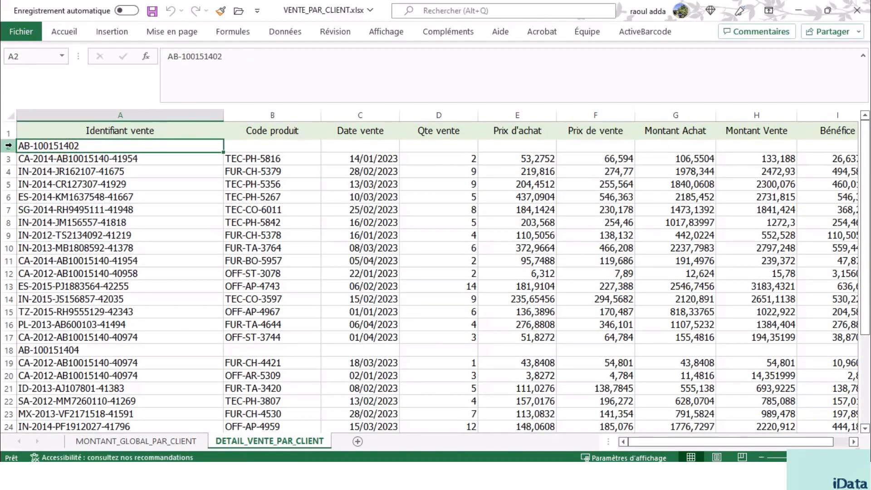
left_click(7, 146)
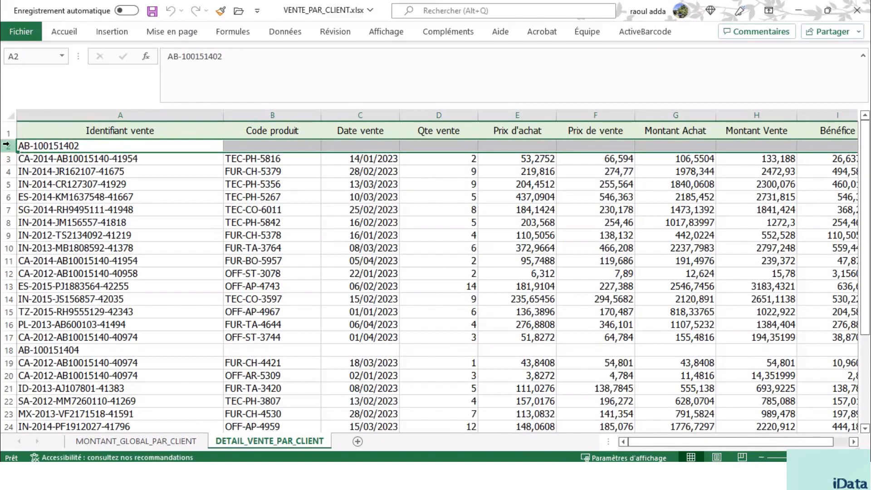
left_click_drag(10, 159, 12, 358)
left_click(9, 349)
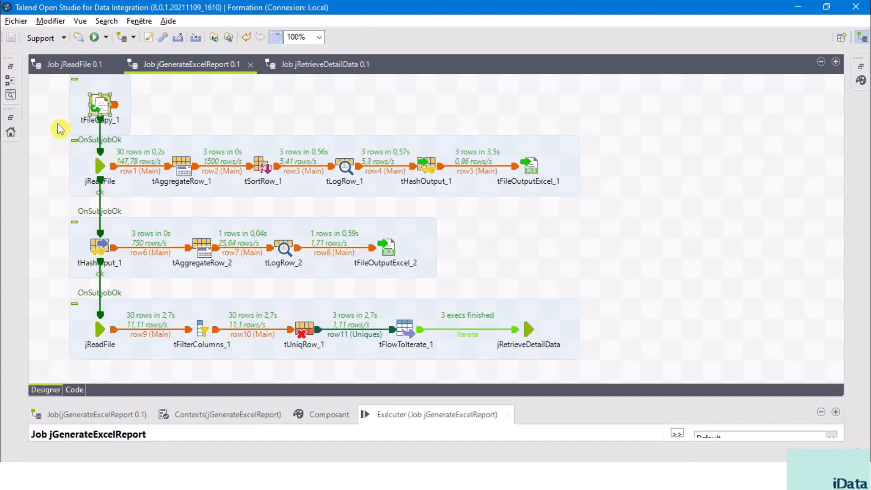
Switch back to Talend Open Studio and review the aggregation, grand total and client iteration subjobs of jGenerateExcelReport one by one.
left_click_drag(57, 126, 596, 207)
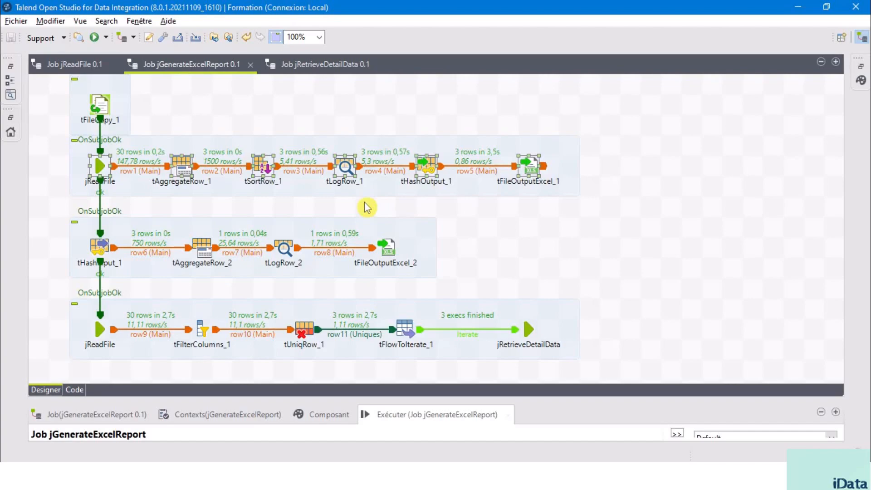
left_click_drag(61, 209, 474, 294)
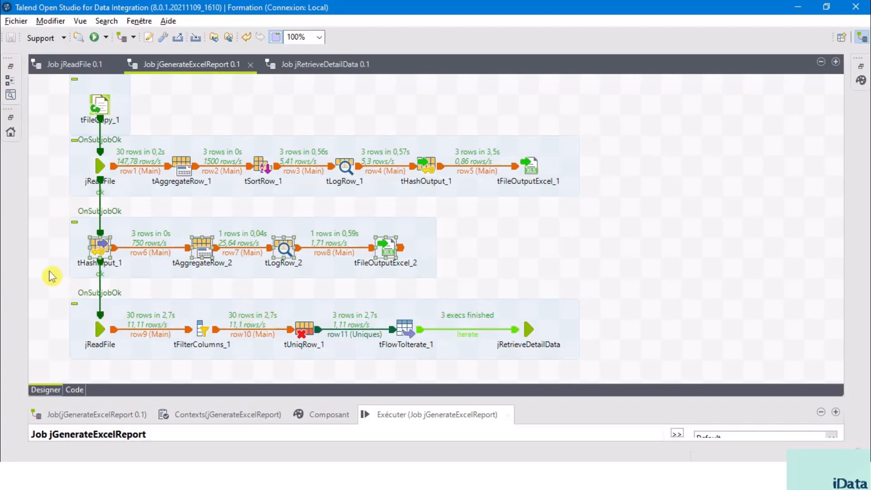
left_click_drag(51, 284, 609, 375)
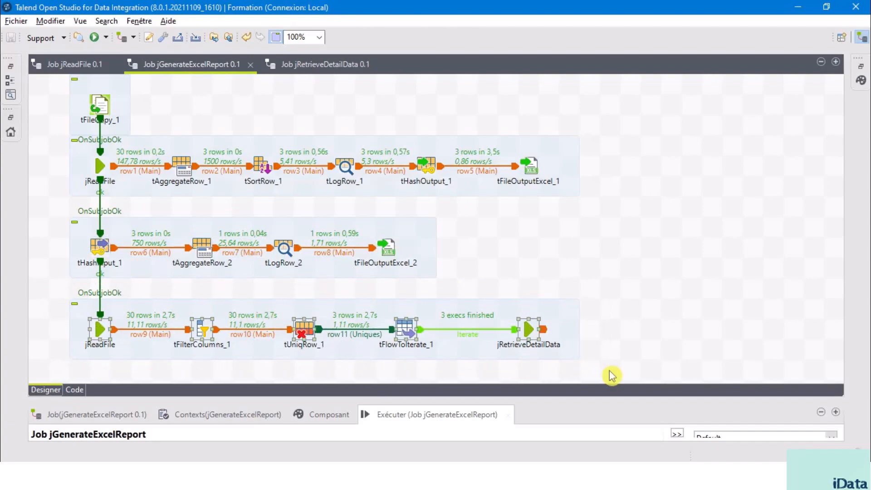